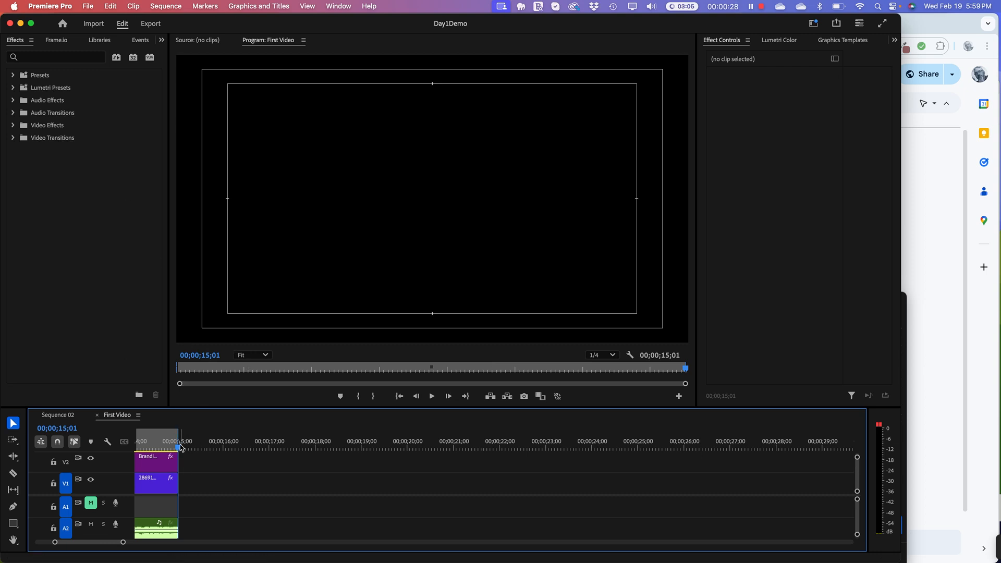
Park the playhead at 00;00;01;28, widen the Effects panel and expand the window to full screen
{"action": "left_click_drag", "start_coordinate": [179, 447], "coordinate": [112, 451]}
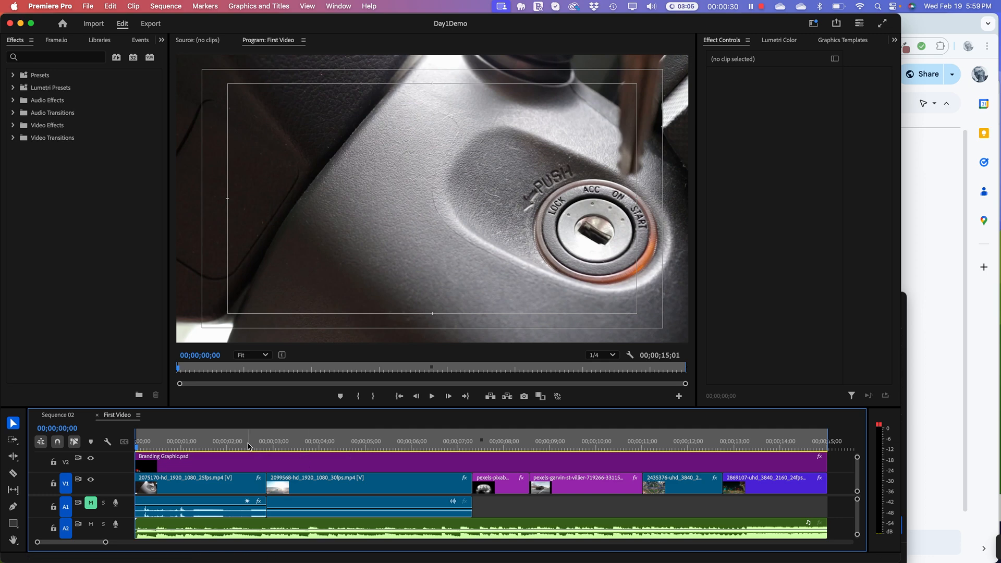
{"action": "left_click_drag", "start_coordinate": [249, 447], "coordinate": [225, 440]}
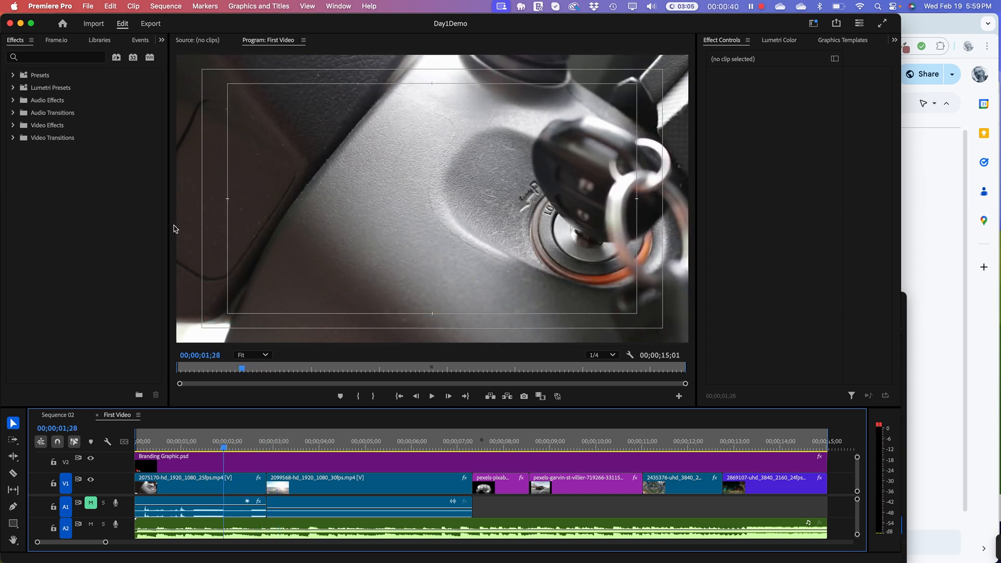
{"action": "left_click_drag", "start_coordinate": [169, 221], "coordinate": [210, 226]}
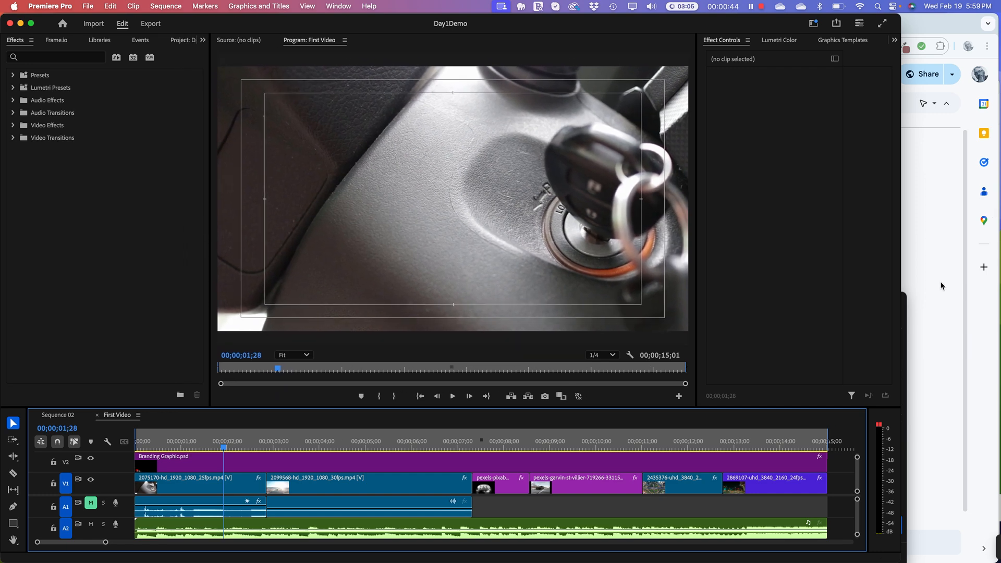
{"action": "left_click", "coordinate": [32, 23]}
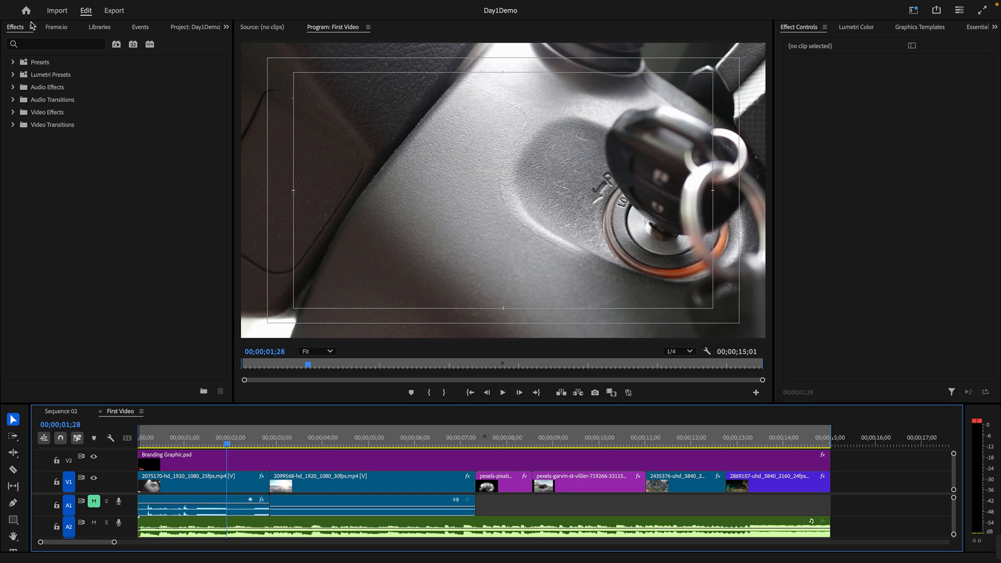
Activate the Effects panel and check its entry in the list of available panels
{"action": "left_click", "coordinate": [14, 30]}
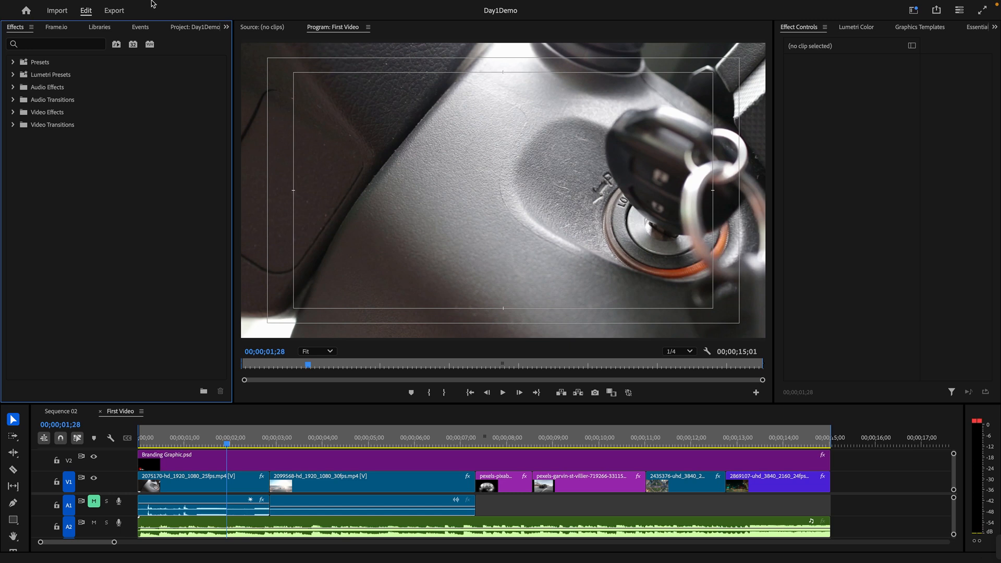
{"action": "mouse_move", "coordinate": [227, 3]}
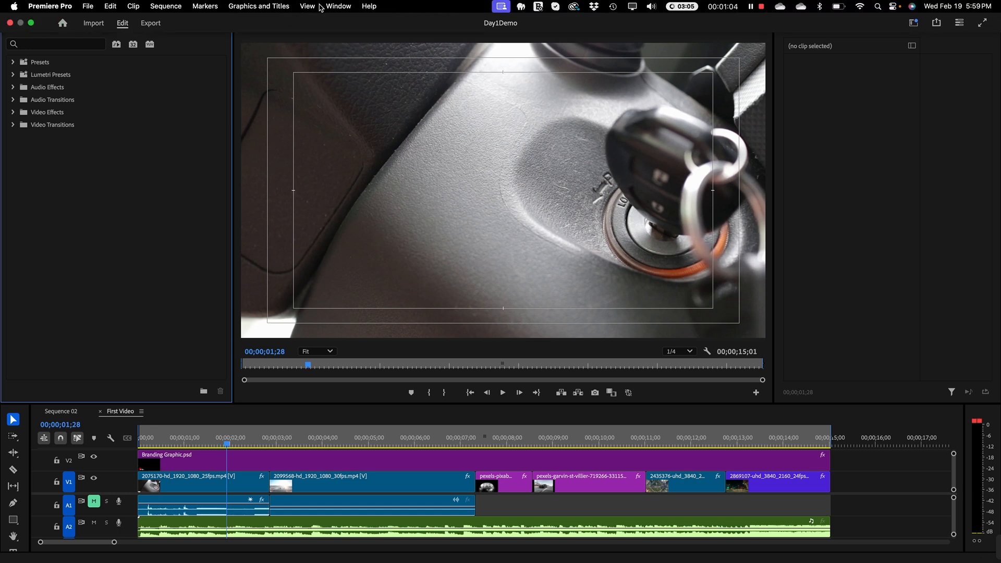
{"action": "left_click", "coordinate": [347, 7]}
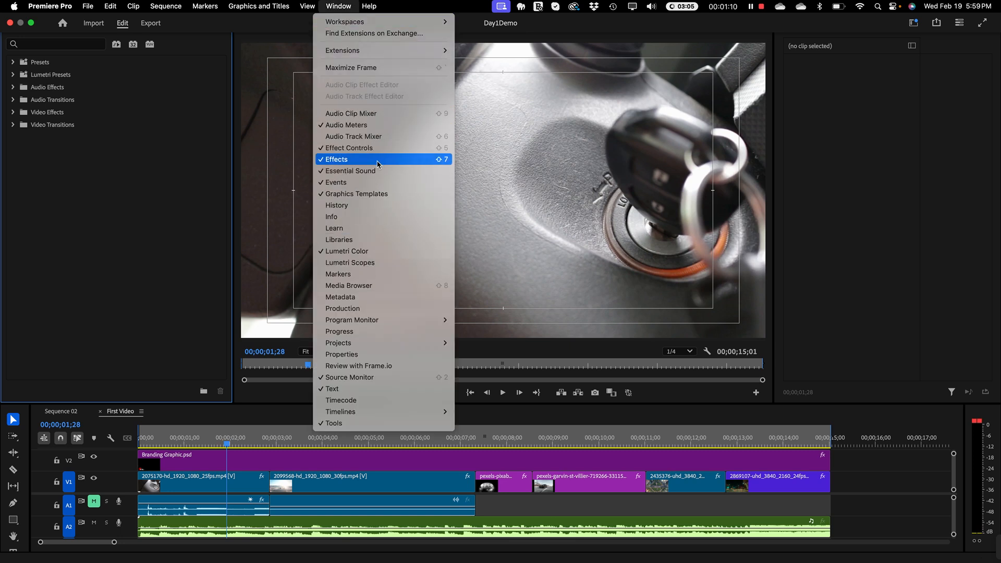
{"action": "left_click", "coordinate": [163, 204]}
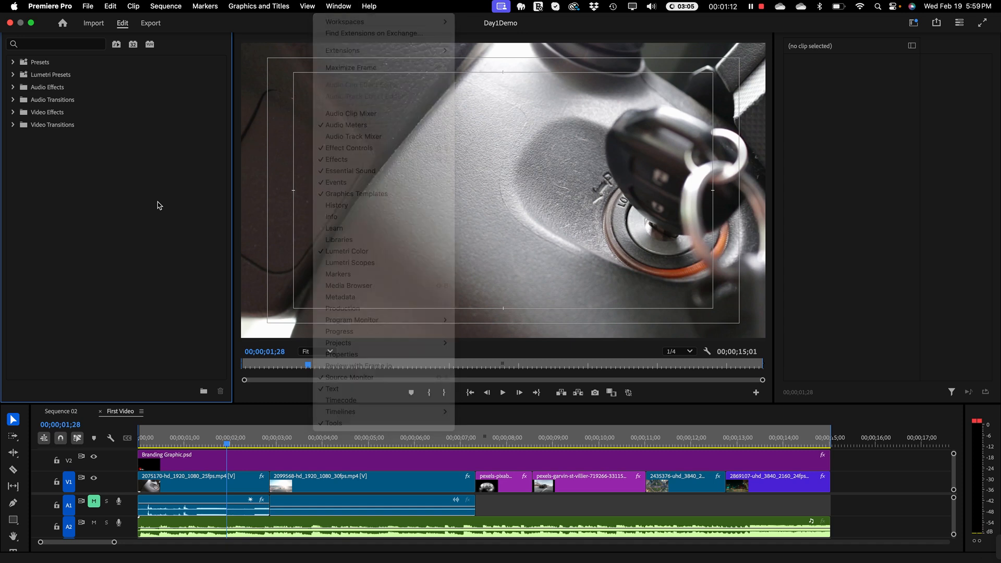
Filter the Effects panel by "Transitions" and look through the listed audio and video transitions
{"action": "left_click", "coordinate": [64, 45]}
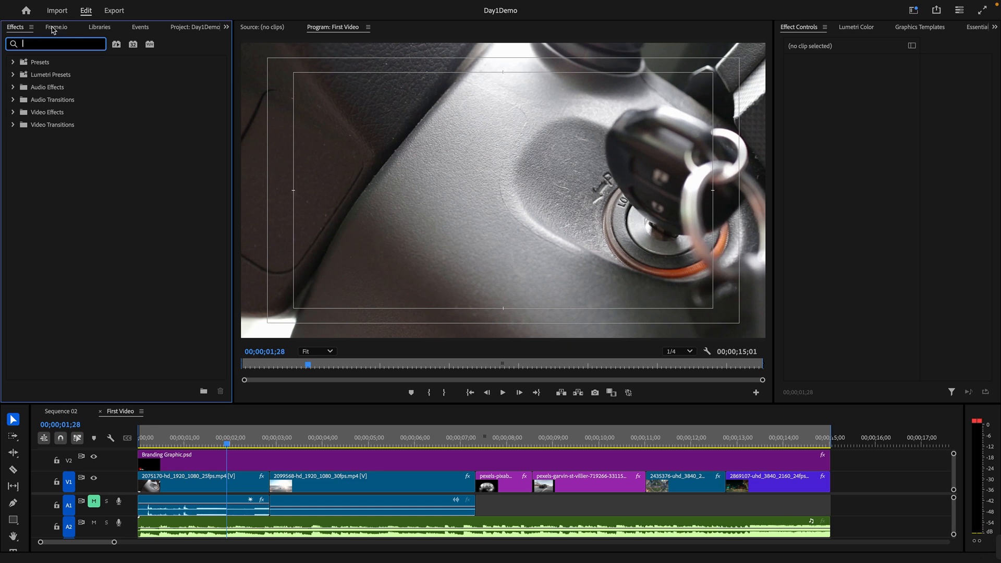
{"action": "left_click", "coordinate": [16, 29]}
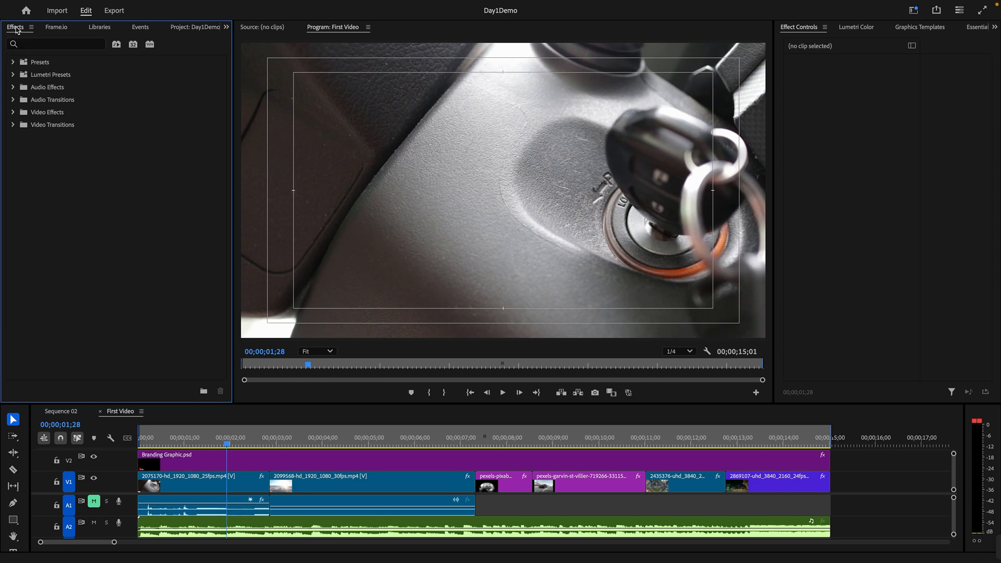
{"action": "left_click", "coordinate": [40, 42]}
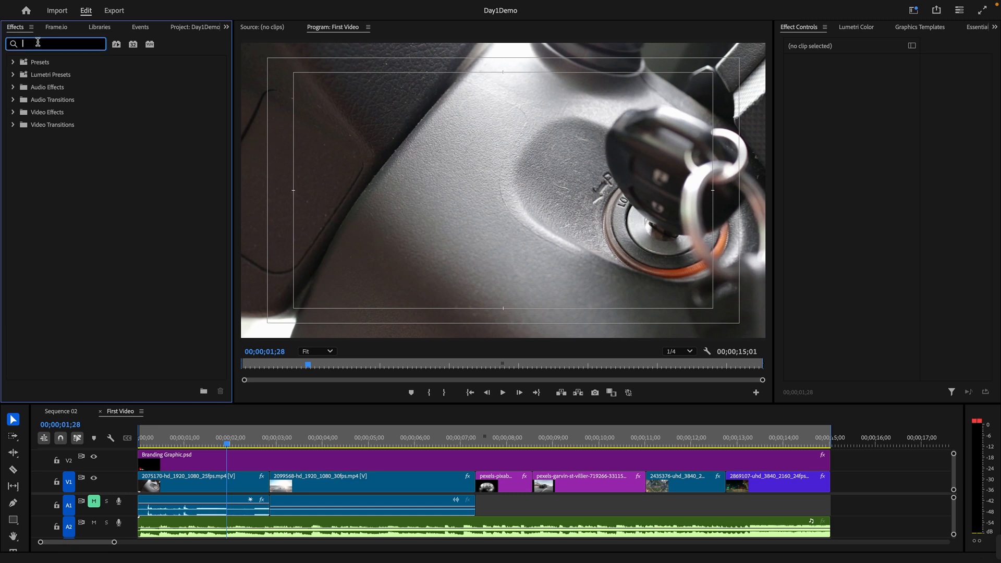
{"action": "type", "text": "Tran"}
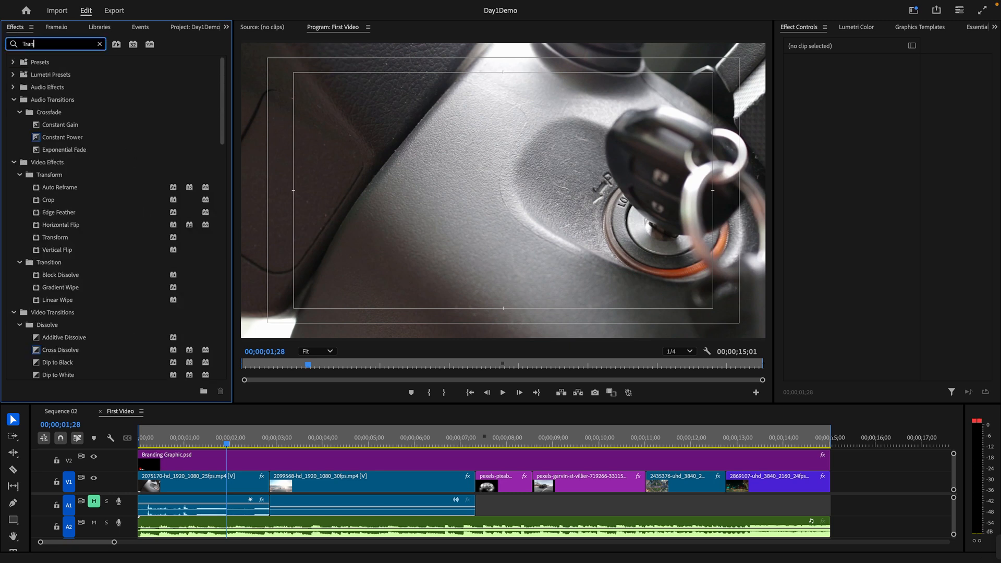
{"action": "type", "text": "sitions"}
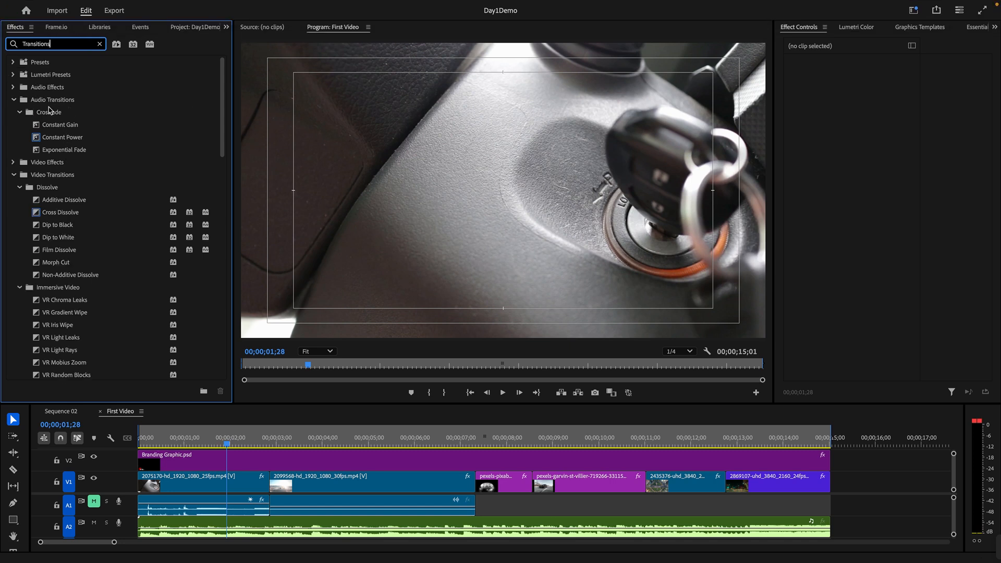
{"action": "scroll", "coordinate": [193, 302], "scroll_direction": "down", "scroll_amount": 2}
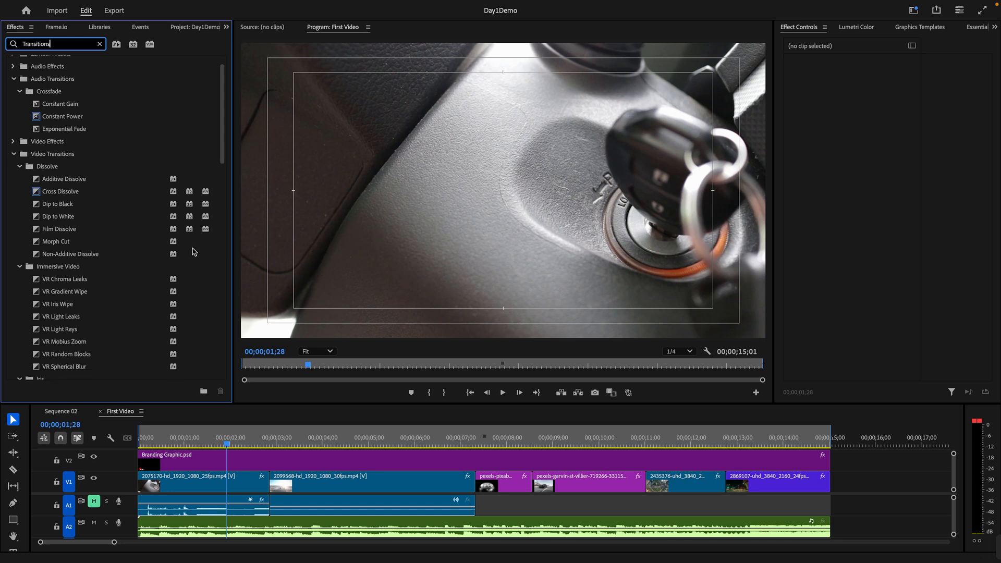
{"action": "scroll", "coordinate": [154, 219], "scroll_direction": "down", "scroll_amount": 5}
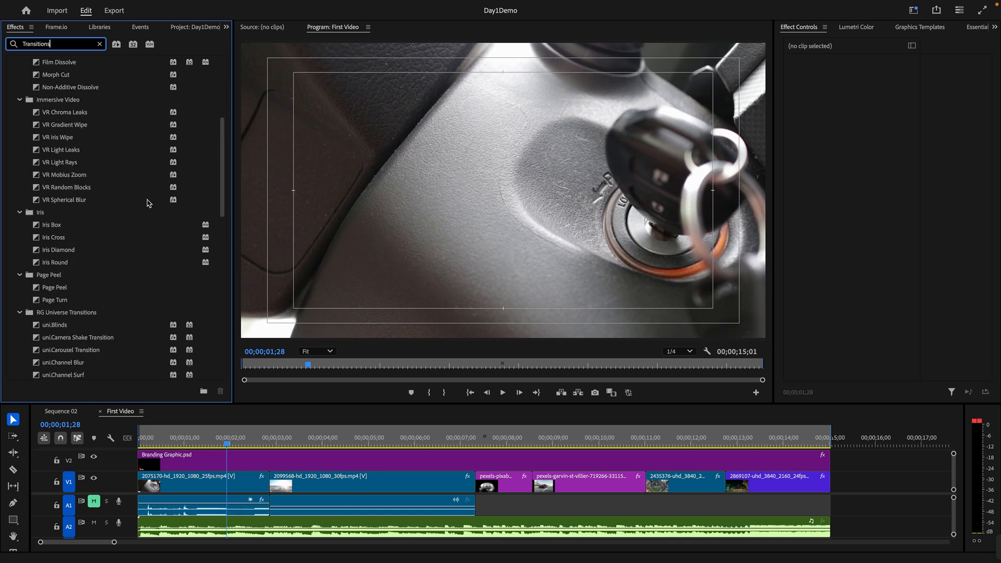
{"action": "scroll", "coordinate": [148, 203], "scroll_direction": "up", "scroll_amount": 5}
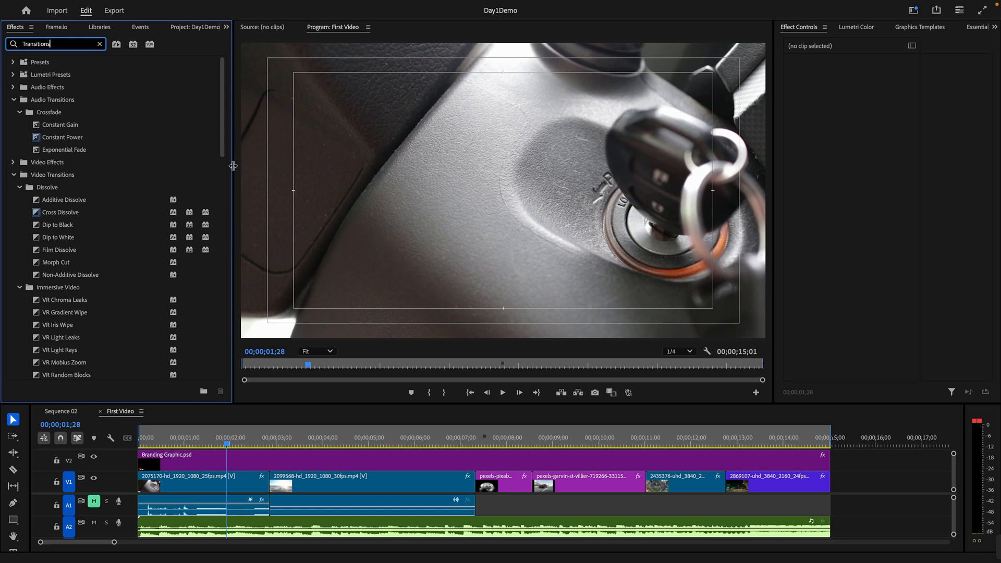
Narrow the Effects panel, make the timeline taller and expand the audio and video track heights to show waveforms and thumbnails
{"action": "left_click_drag", "start_coordinate": [233, 166], "coordinate": [108, 181]}
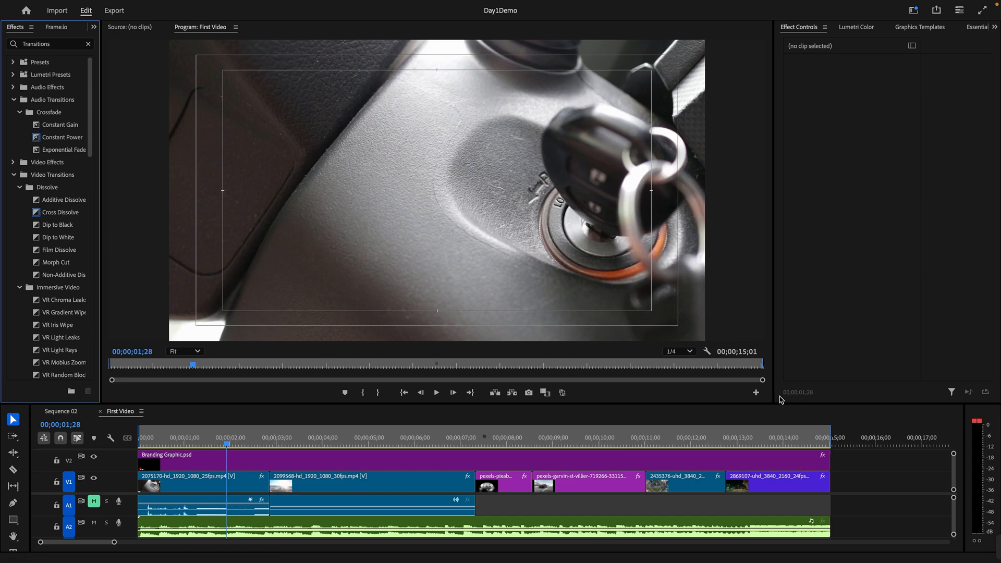
{"action": "left_click_drag", "start_coordinate": [782, 404], "coordinate": [782, 306]}
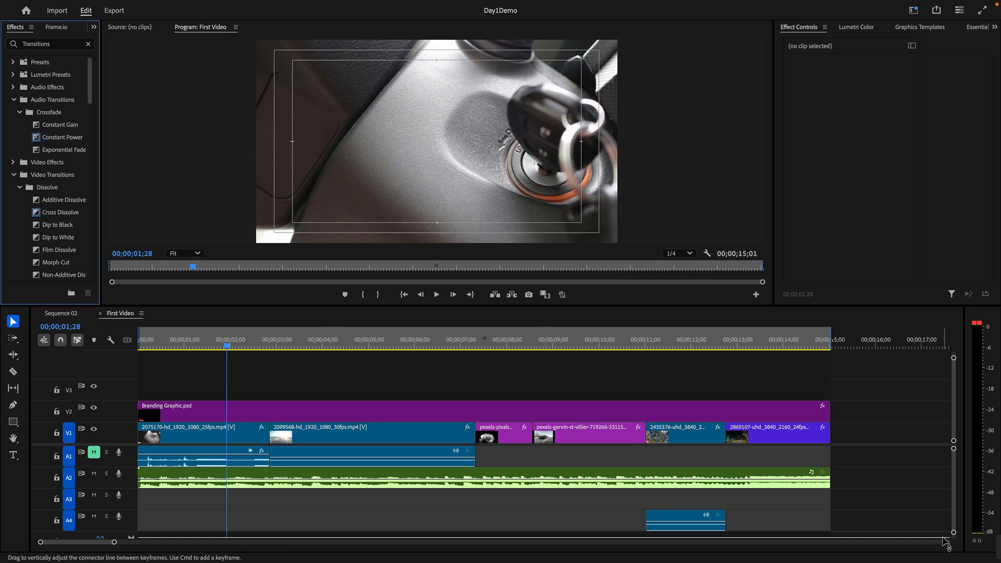
{"action": "left_click_drag", "start_coordinate": [953, 532], "coordinate": [953, 494]}
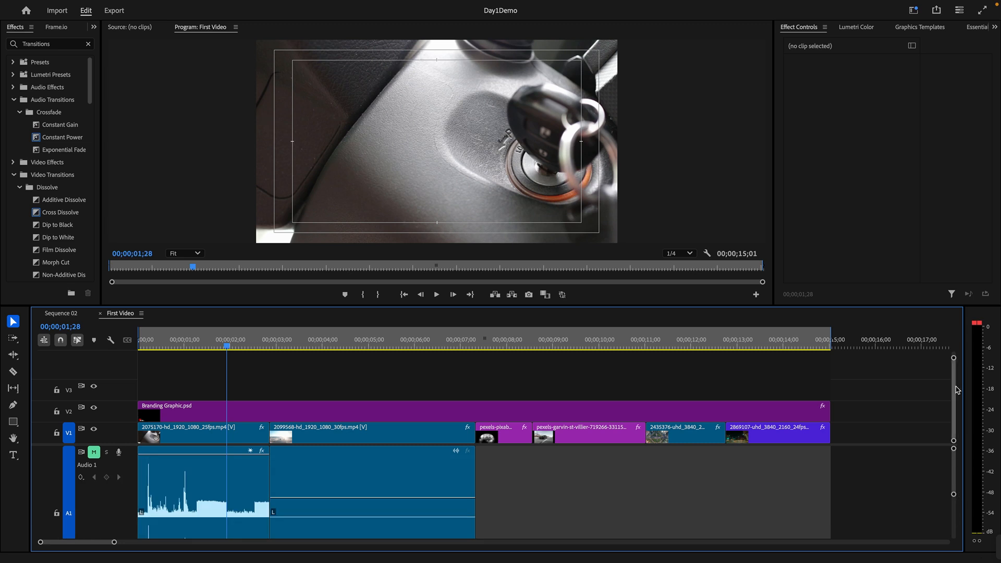
{"action": "left_click_drag", "start_coordinate": [953, 358], "coordinate": [953, 371]}
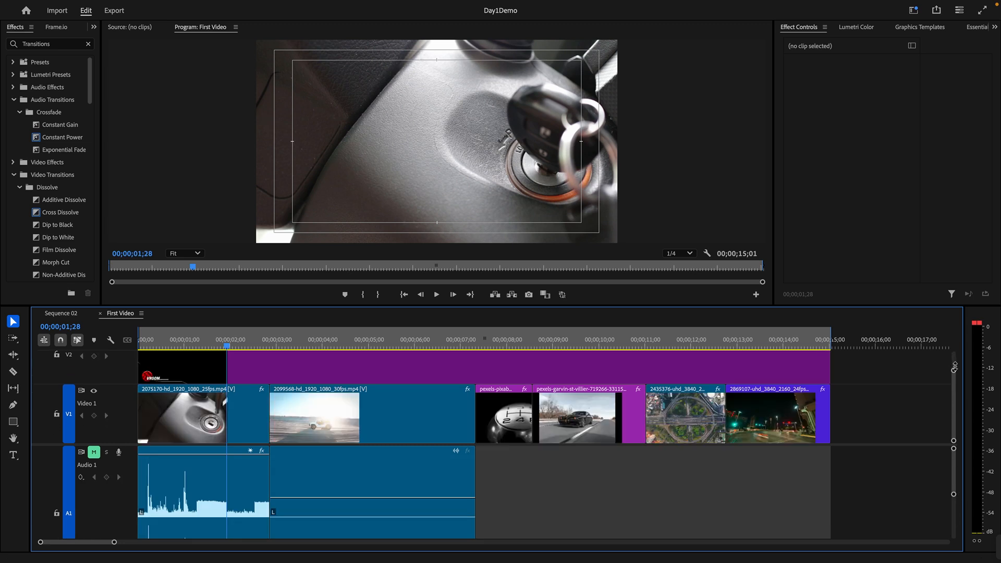
Apply the default transitions at the cut between the first two clips and play back the Cross Dissolve
{"action": "left_click", "coordinate": [235, 411]}
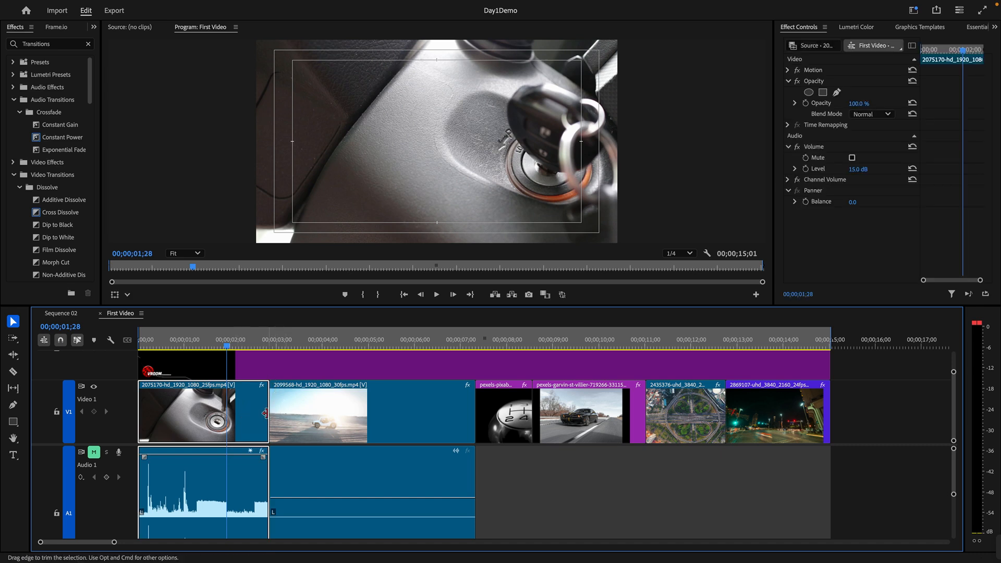
{"action": "right_click", "coordinate": [267, 412]}
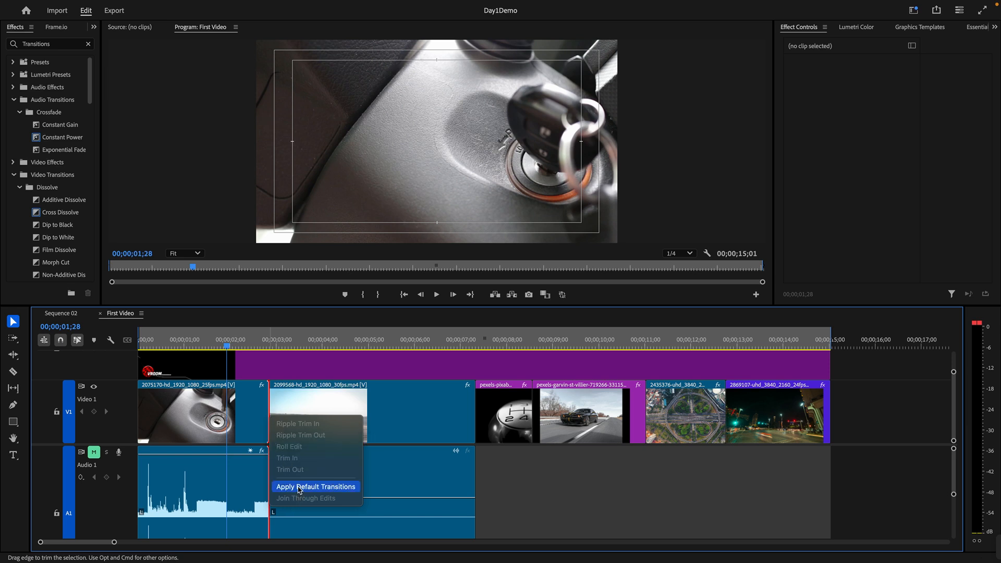
{"action": "left_click", "coordinate": [299, 486]}
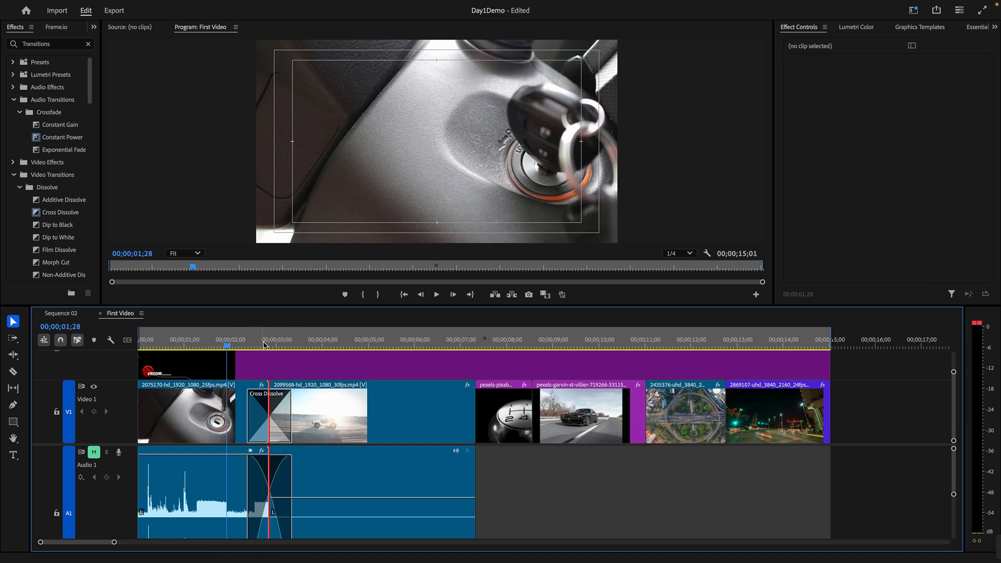
{"action": "left_click_drag", "start_coordinate": [264, 344], "coordinate": [190, 357]}
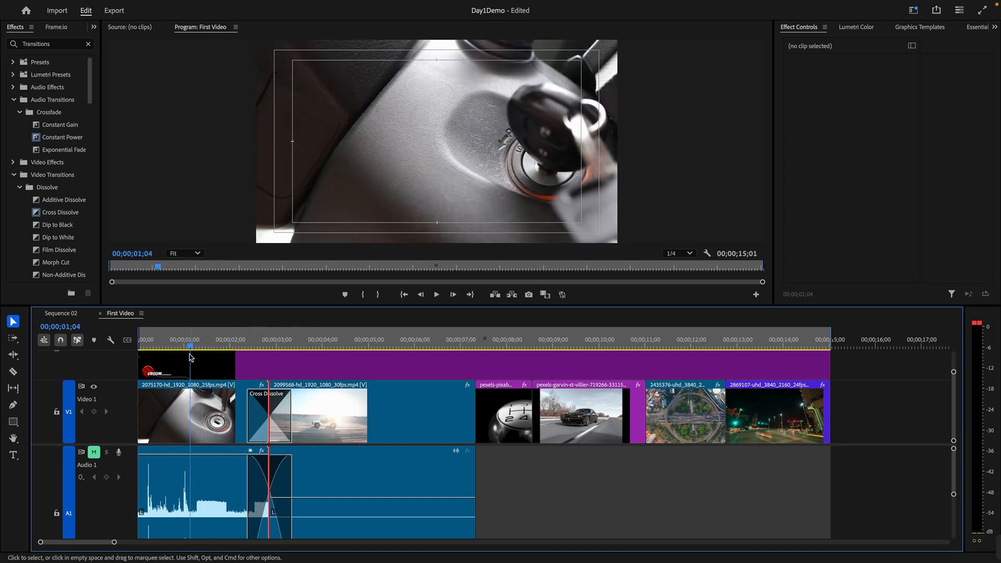
{"action": "key", "text": "space"}
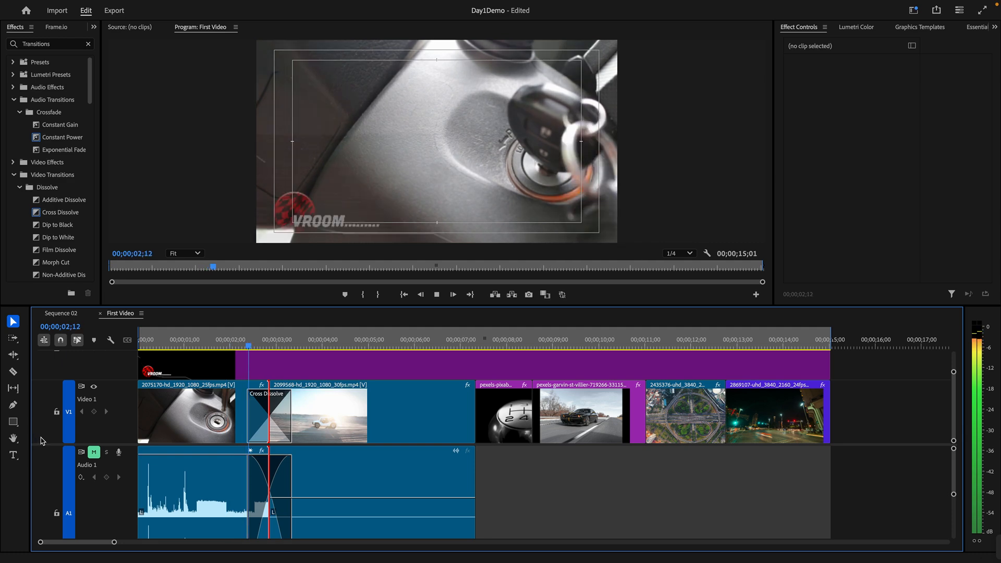
{"action": "key", "text": "space"}
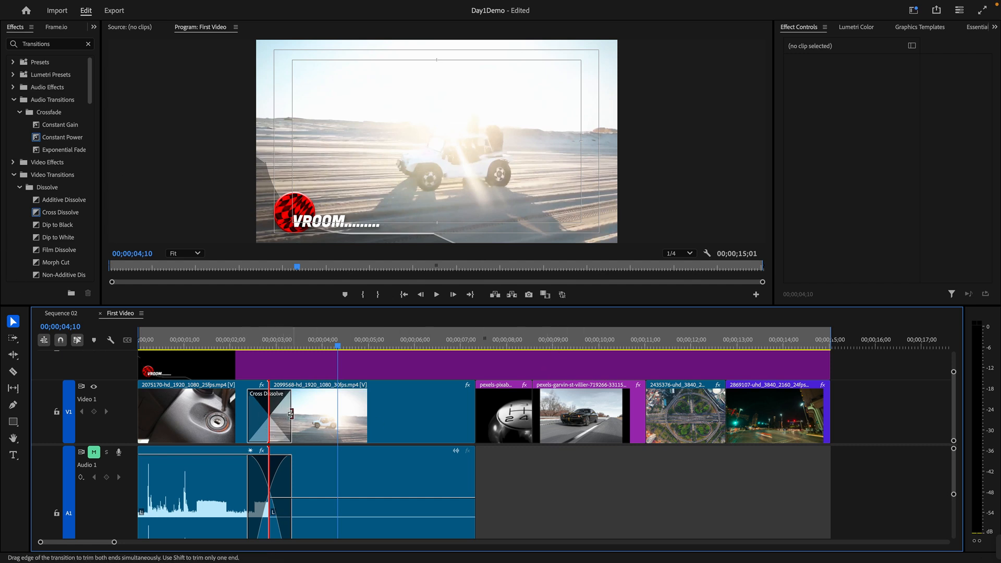
Shorten the Cross Dissolve between the first two clips to 00;00;00;16 and preview it
{"action": "mouse_move", "coordinate": [290, 414]}
{"action": "left_mouse_down"}
{"action": "mouse_move", "coordinate": [304, 416]}
{"action": "mouse_move", "coordinate": [279, 426]}
{"action": "left_mouse_up"}
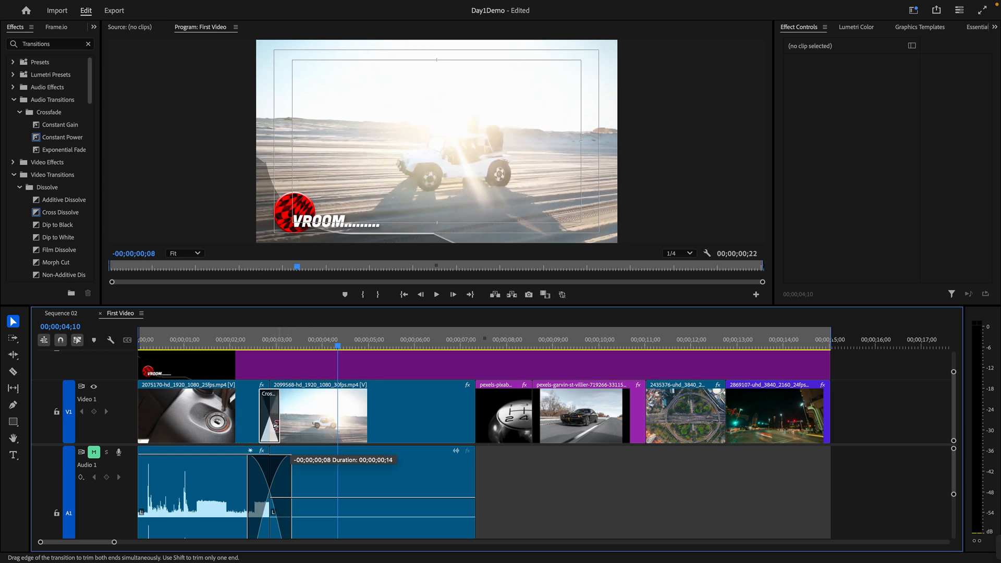
{"action": "left_click", "coordinate": [211, 347]}
{"action": "key", "text": "space"}
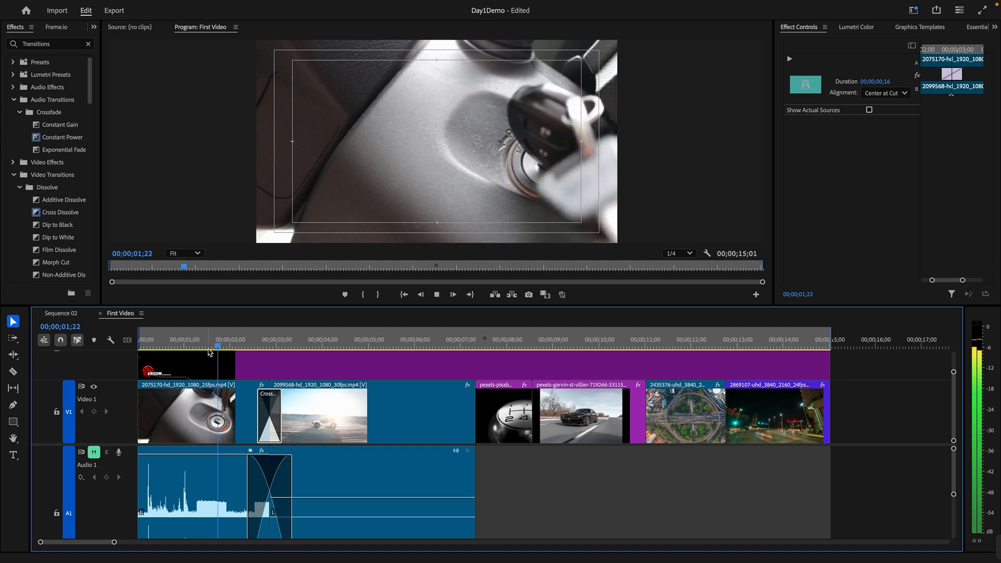
{"action": "key", "text": "space"}
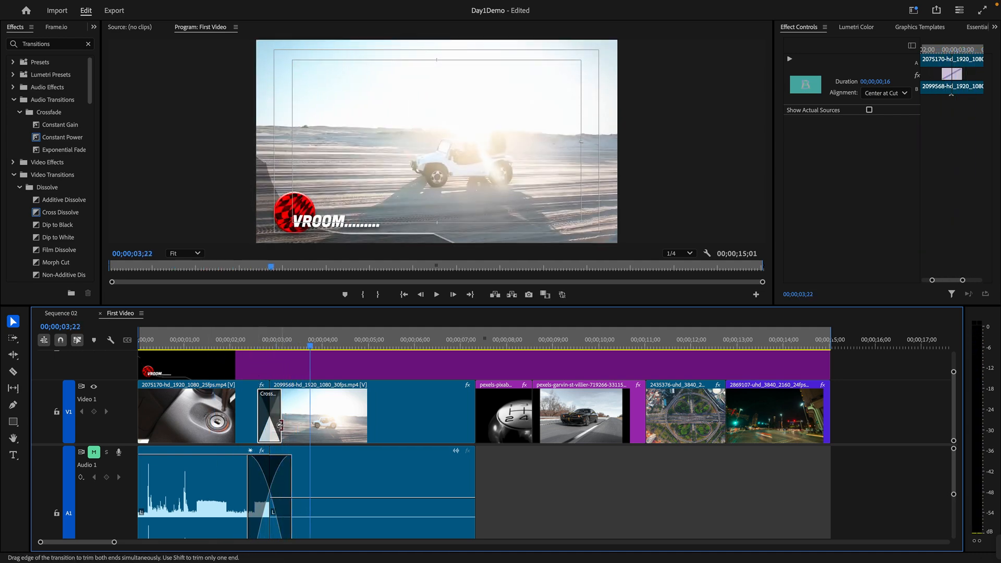
Lengthen the Cross Dissolve between the first two clips to 00;00;02;18 and play the sequence through it
{"action": "left_click_drag", "start_coordinate": [280, 425], "coordinate": [328, 424]}
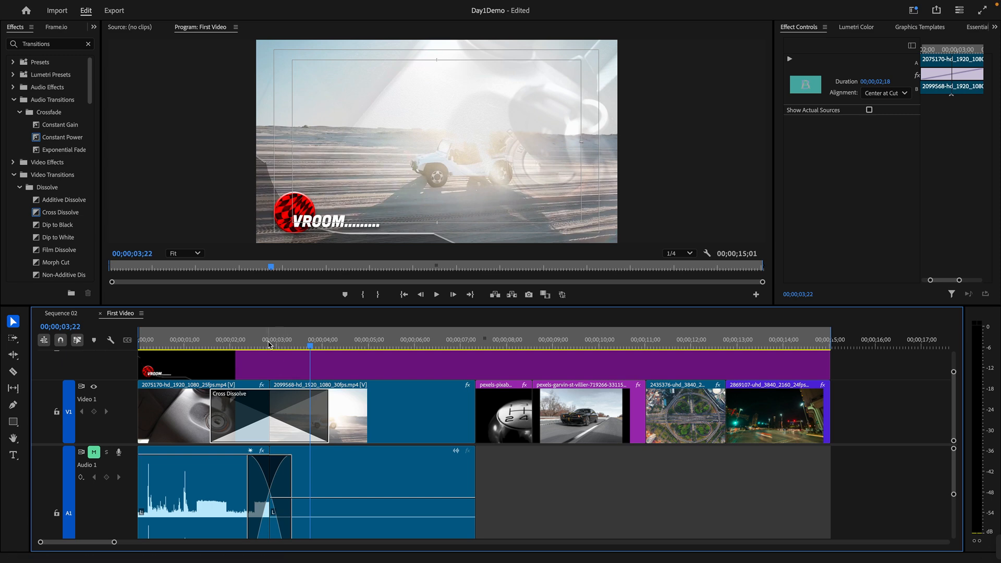
{"action": "key", "text": "Home"}
{"action": "key", "text": "space"}
{"action": "mouse_move", "coordinate": [102, 560]}
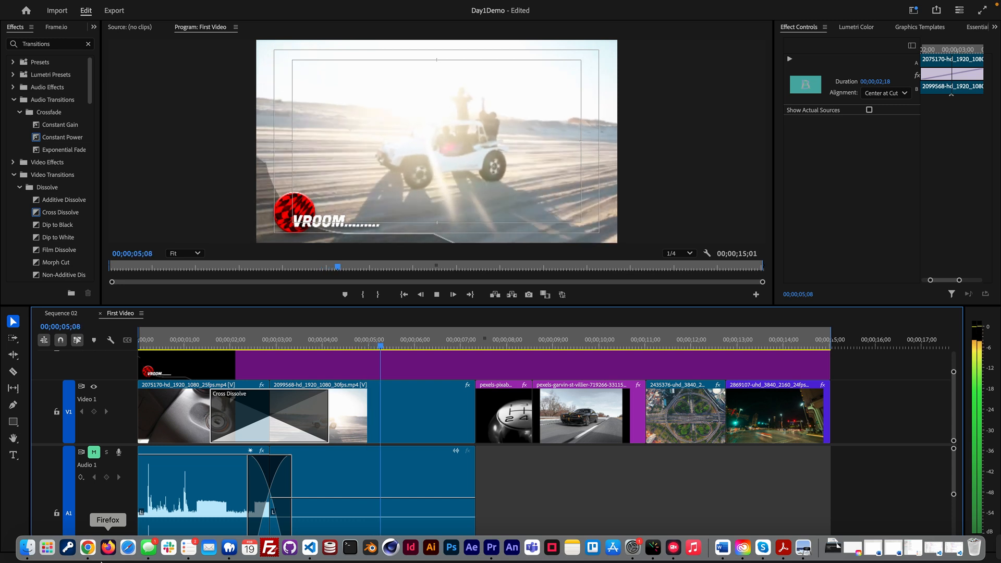
{"action": "key", "text": "space"}
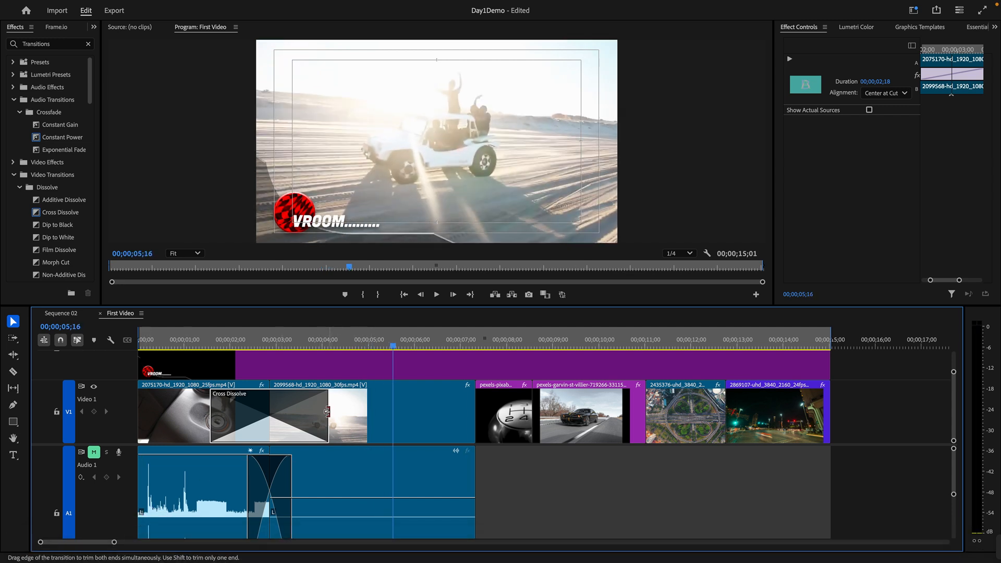
Trim the Cross Dissolve between the first two clips to 00;00;01;00 and enlarge the timeline's height
{"action": "left_click_drag", "start_coordinate": [325, 412], "coordinate": [288, 429]}
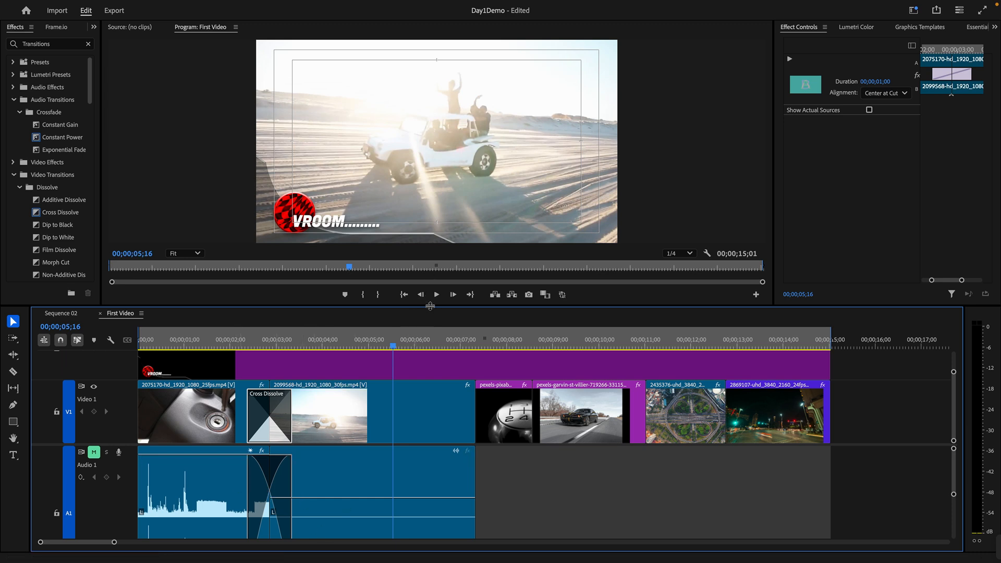
{"action": "left_click_drag", "start_coordinate": [430, 310], "coordinate": [433, 253]}
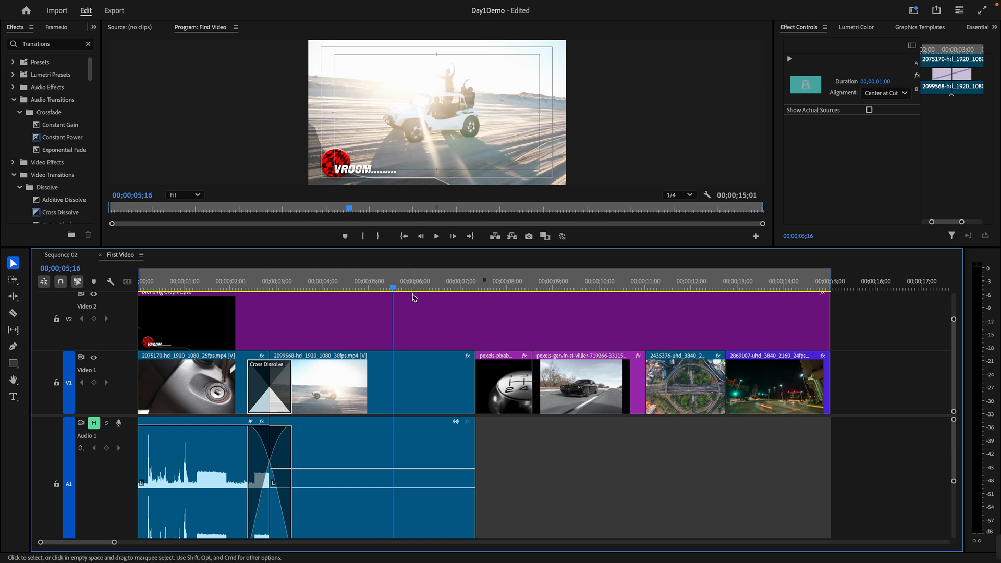
Try the default transition at the start of the third clip on Video 1 and undo it
{"action": "left_click", "coordinate": [462, 290]}
{"action": "left_click_drag", "start_coordinate": [463, 293], "coordinate": [473, 290]}
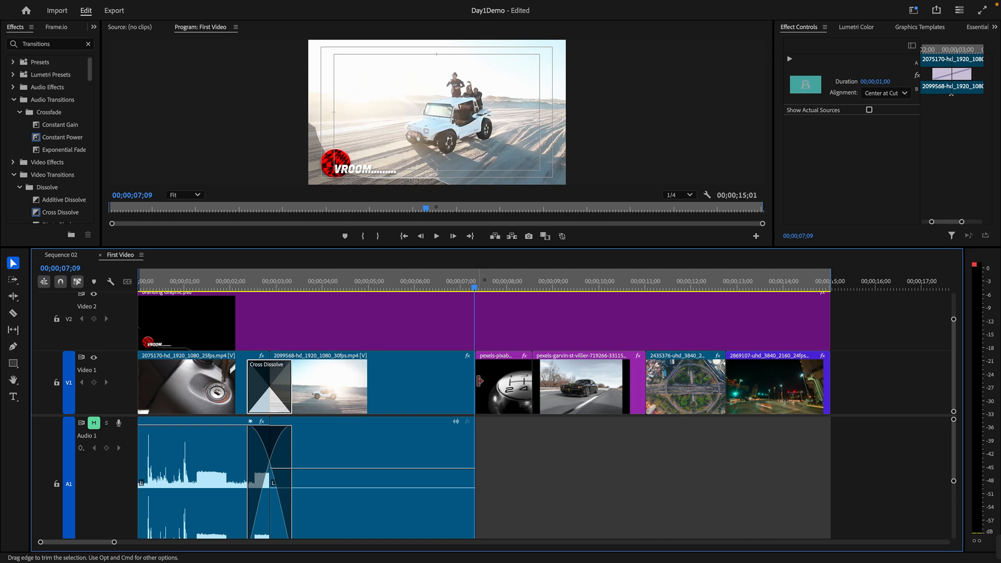
{"action": "right_click", "coordinate": [479, 382]}
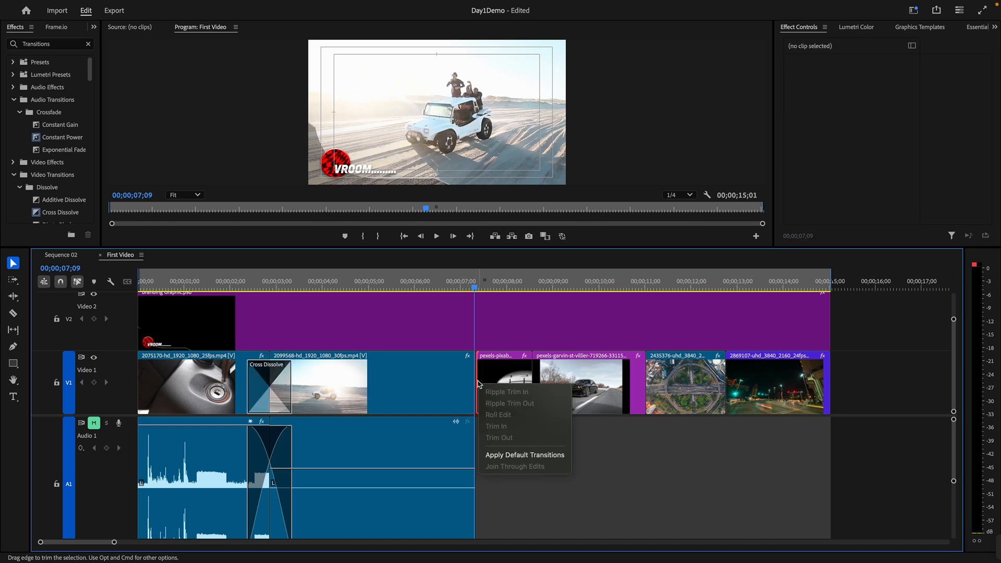
{"action": "left_click", "coordinate": [524, 454]}
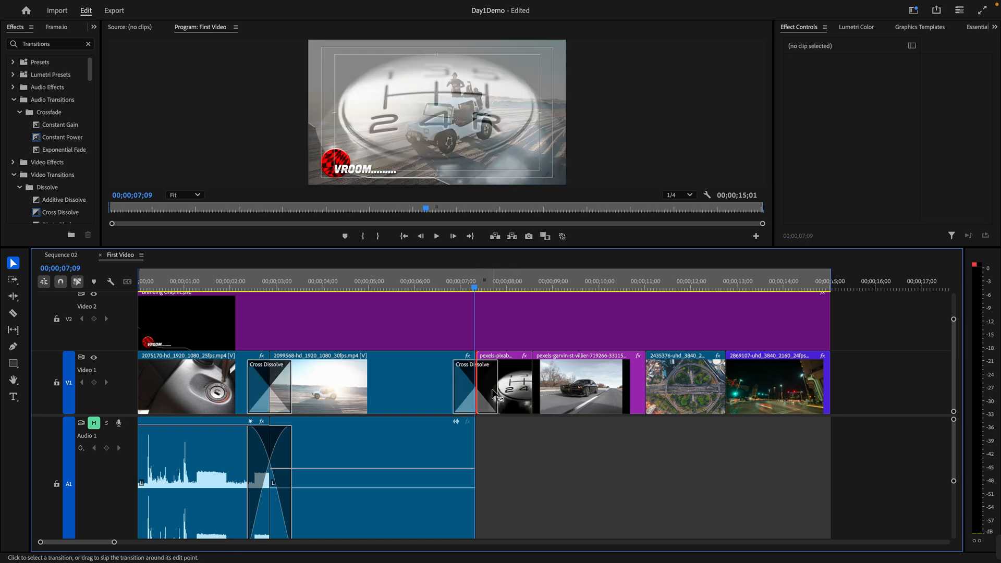
{"action": "key", "text": "ctrl+z"}
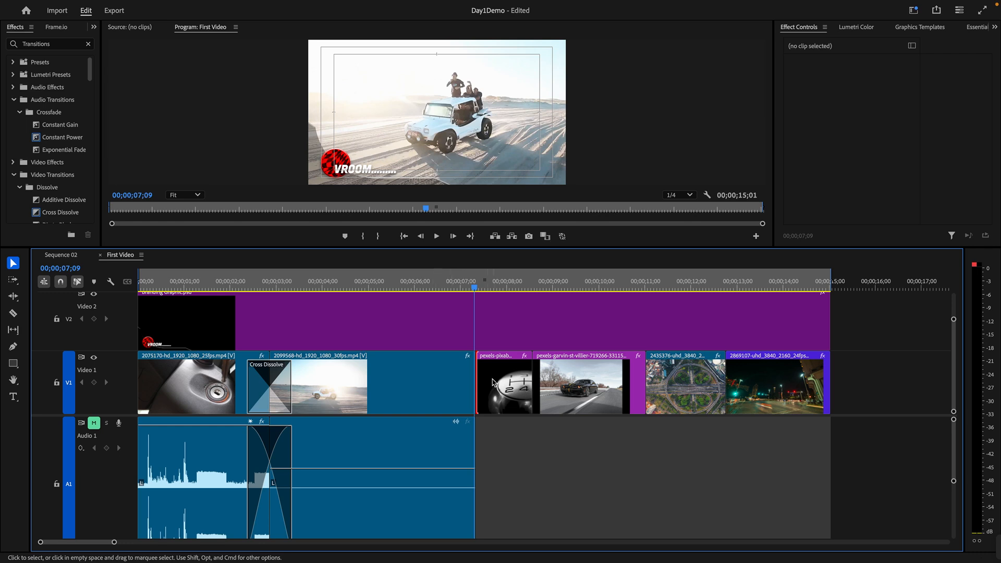
Try the default video and audio transitions at the end of the second clip and undo them
{"action": "right_click", "coordinate": [462, 383]}
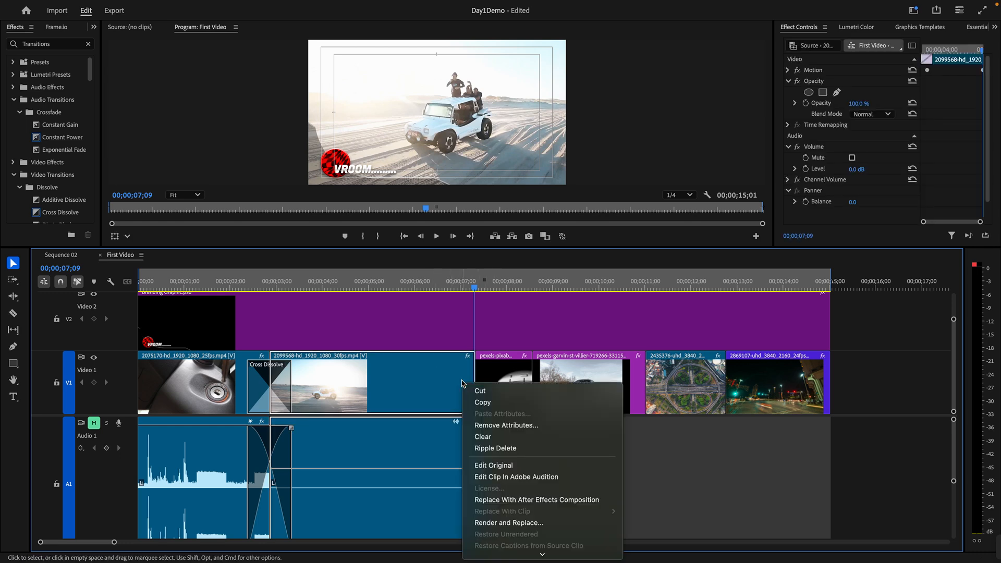
{"action": "scroll", "coordinate": [501, 500], "scroll_direction": "down", "scroll_amount": 5}
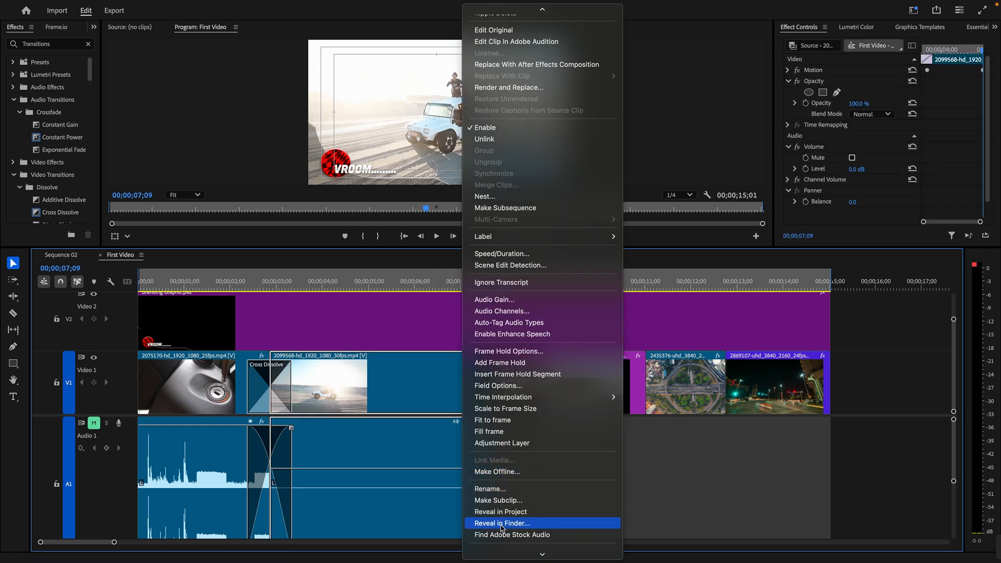
{"action": "left_click", "coordinate": [410, 437]}
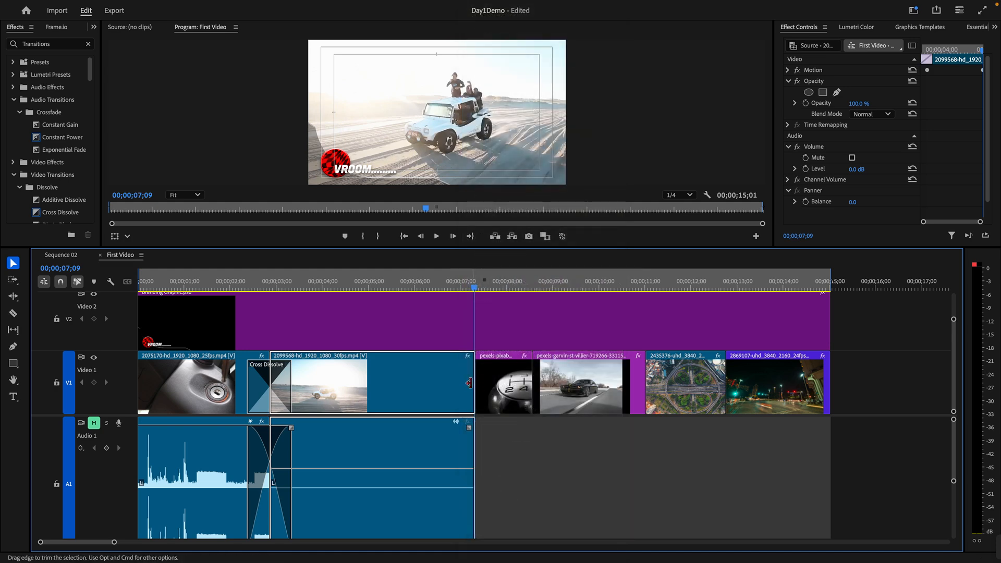
{"action": "right_click", "coordinate": [469, 385]}
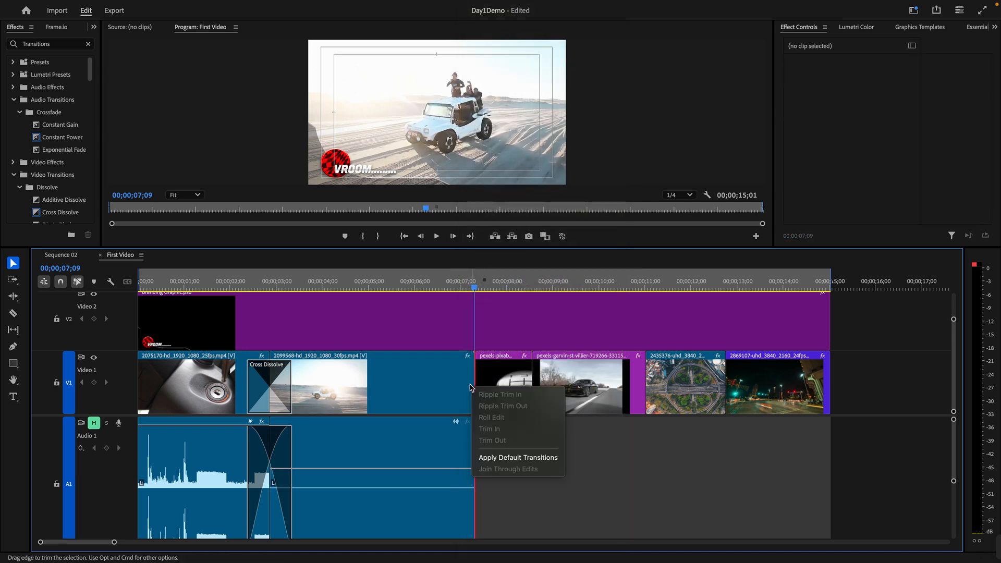
{"action": "left_click", "coordinate": [487, 458]}
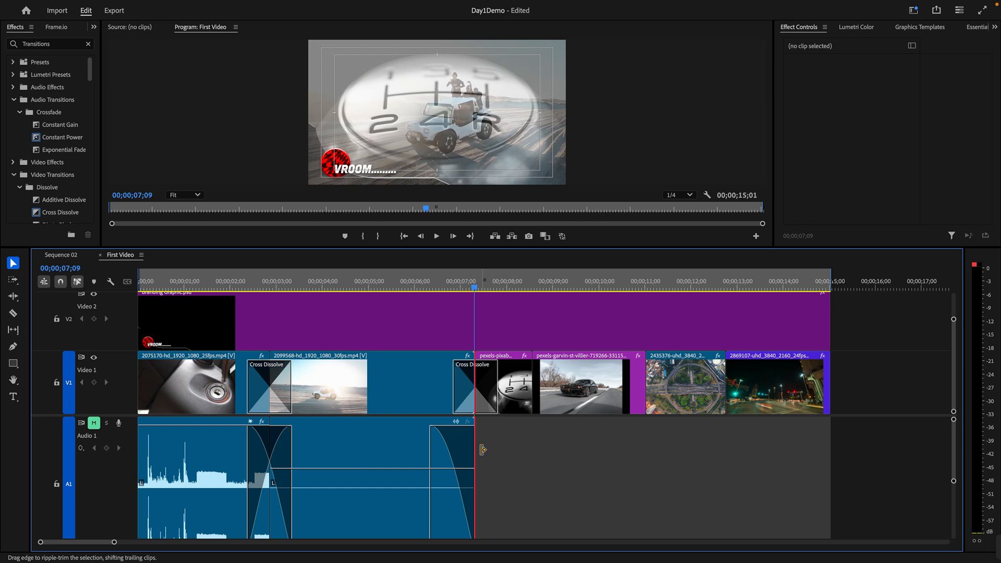
{"action": "key", "text": "super+z"}
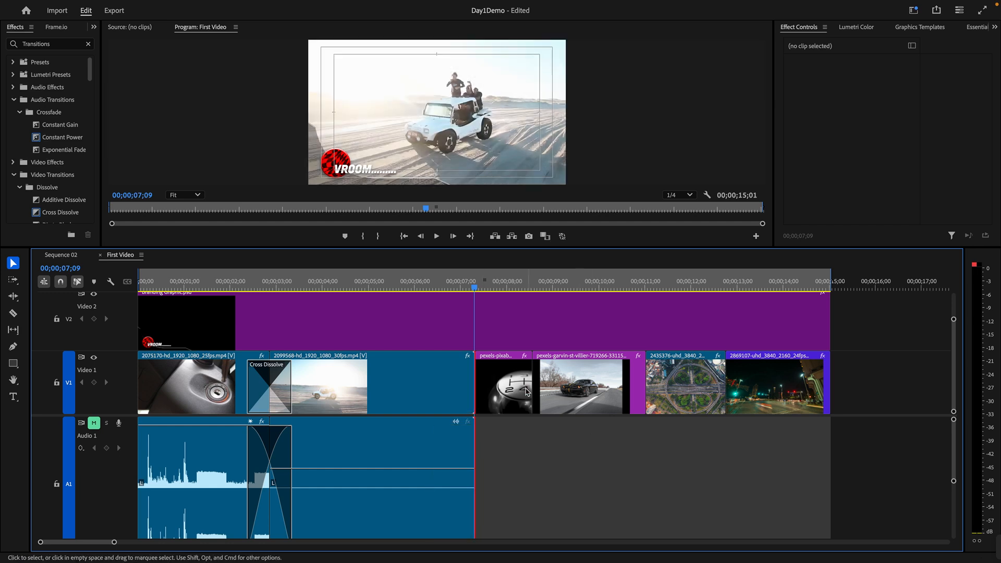
Apply the default transitions at the end of the second clip and align its Cross Dissolve to Start at Cut
{"action": "right_click", "coordinate": [468, 388]}
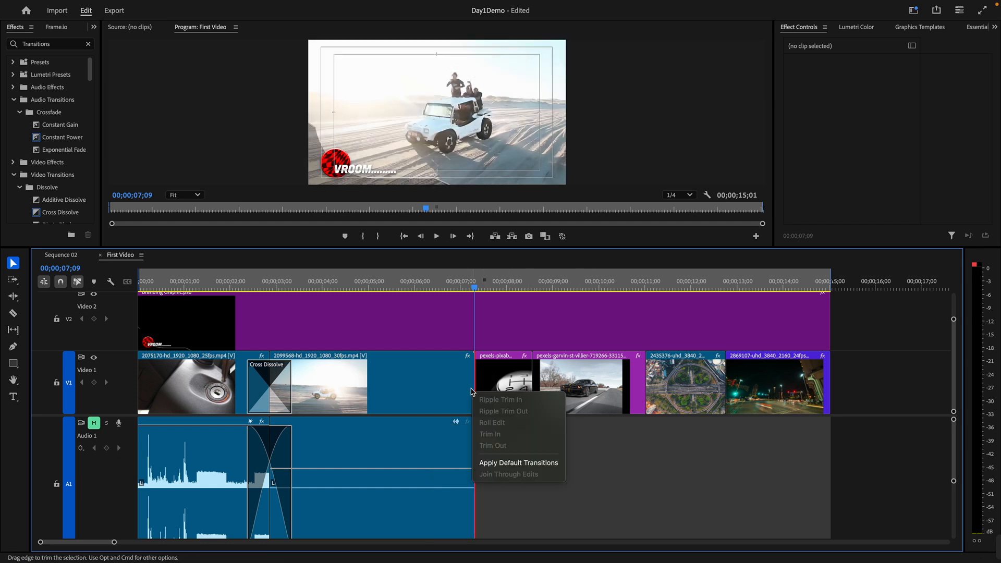
{"action": "left_click", "coordinate": [490, 463]}
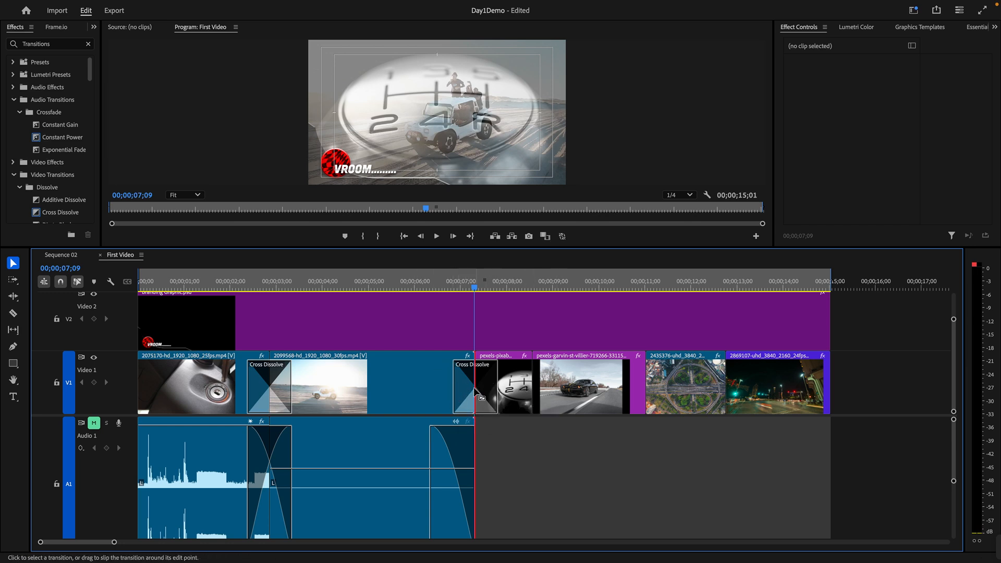
{"action": "left_click", "coordinate": [467, 392]}
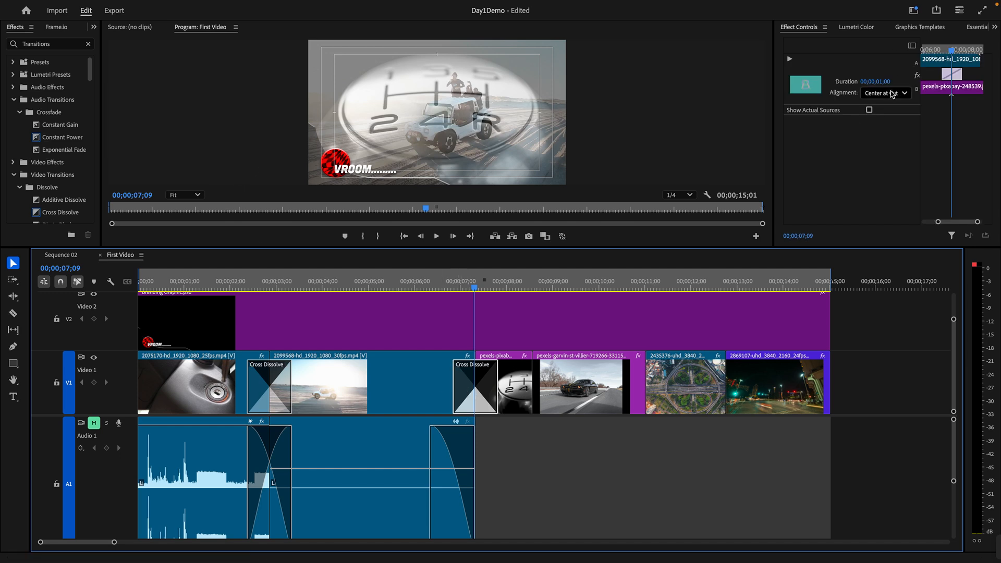
{"action": "left_click", "coordinate": [891, 94]}
{"action": "left_click", "coordinate": [901, 127]}
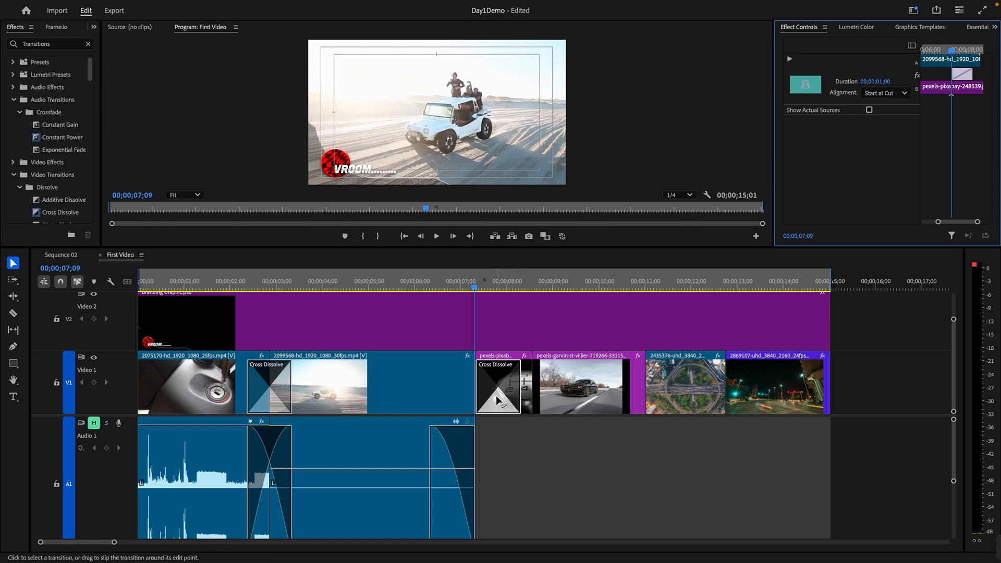
Widen the transition settings area and align the Cross Dissolve between the second and third clips to Center at Cut
{"action": "left_click_drag", "start_coordinate": [774, 179], "coordinate": [624, 191]}
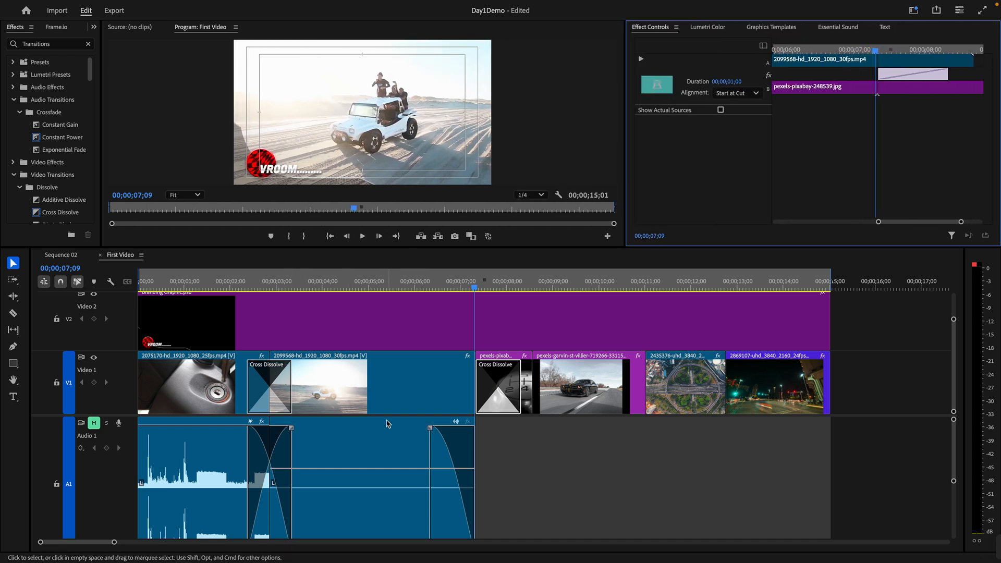
{"action": "left_click", "coordinate": [498, 390]}
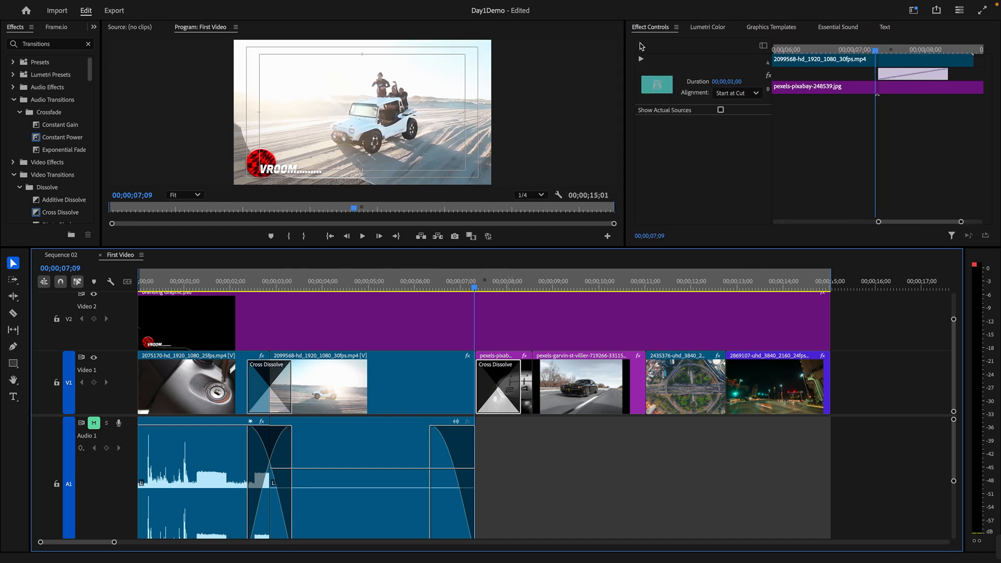
{"action": "left_click", "coordinate": [745, 97]}
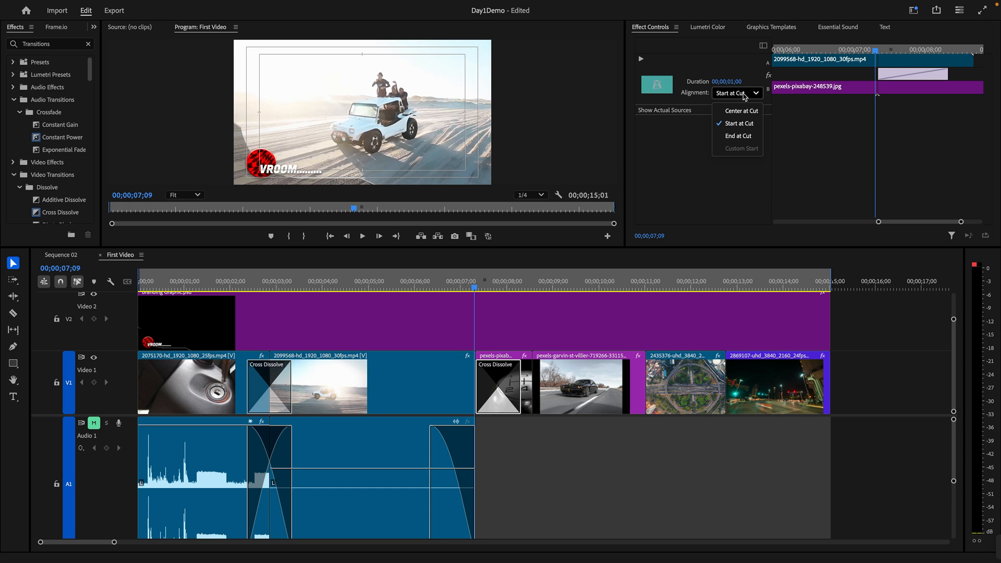
{"action": "left_click", "coordinate": [748, 111]}
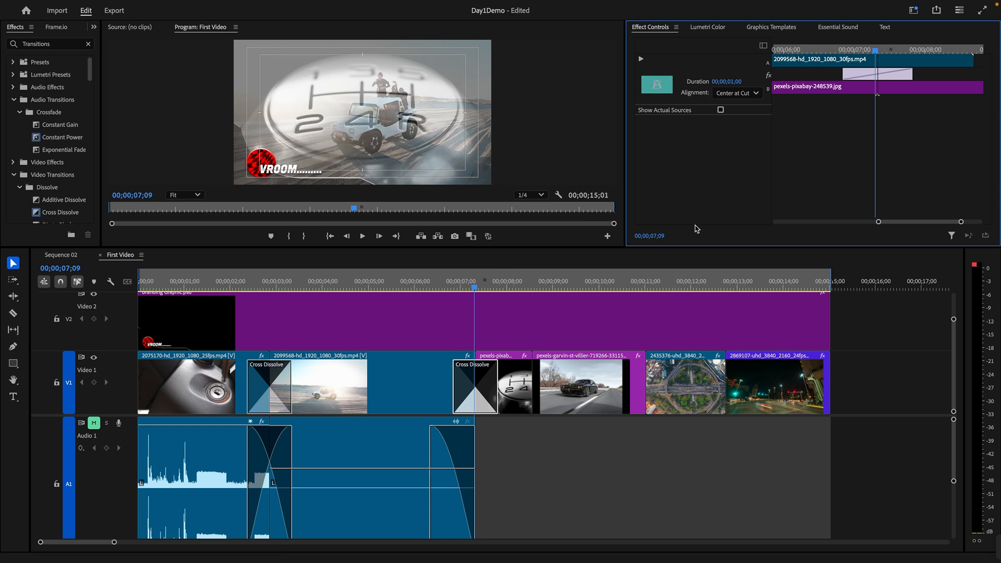
Align the Cross Dissolve between the second and third clips to End at Cut and play the sequence through it
{"action": "left_click", "coordinate": [737, 95]}
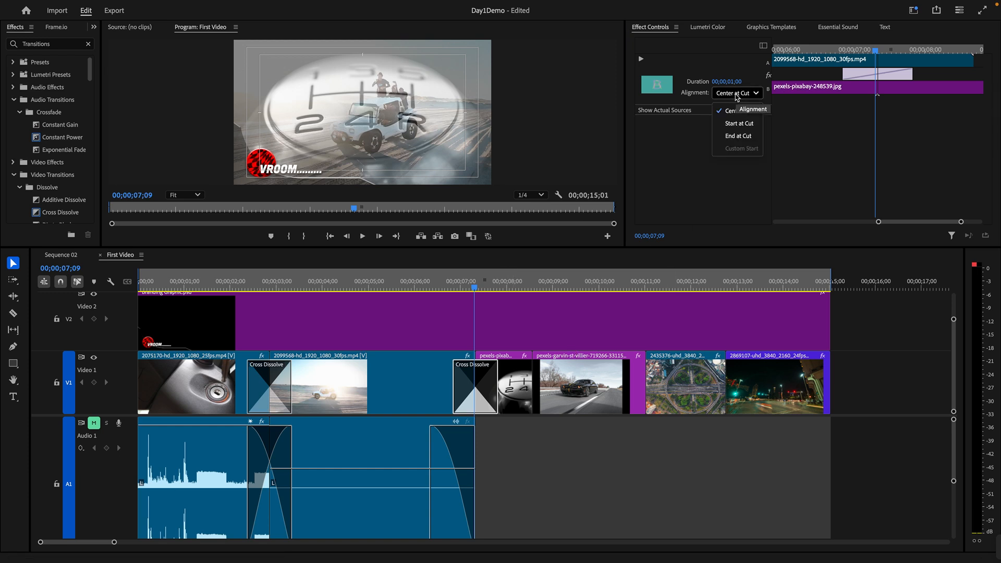
{"action": "left_click", "coordinate": [737, 136]}
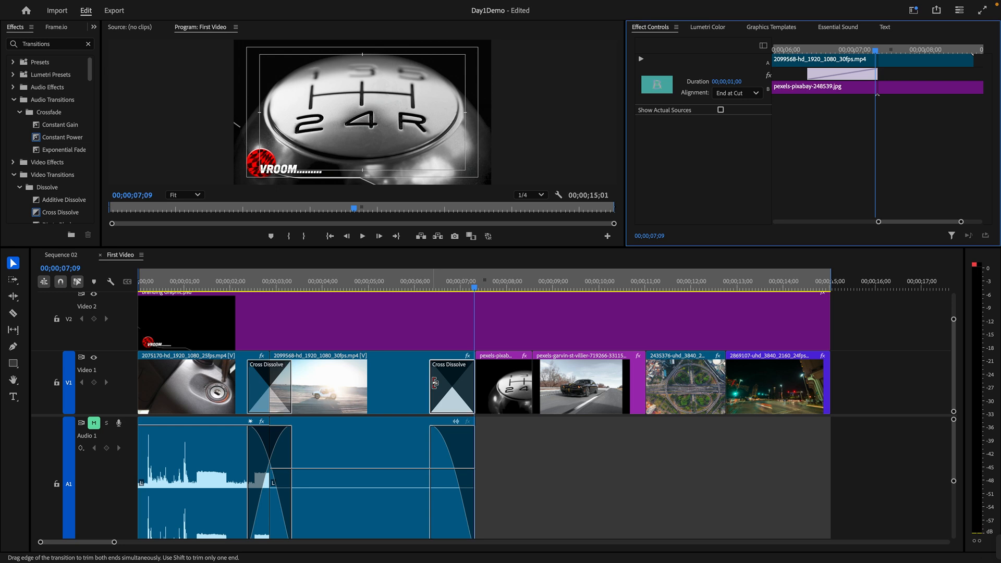
{"action": "left_click", "coordinate": [435, 383]}
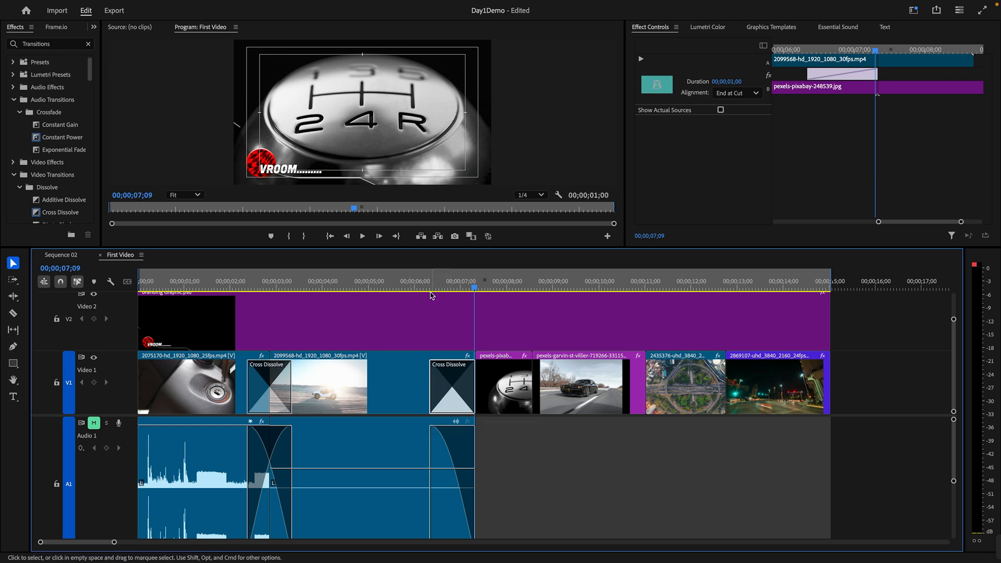
{"action": "left_click_drag", "start_coordinate": [431, 284], "coordinate": [404, 282]}
{"action": "key", "text": "space"}
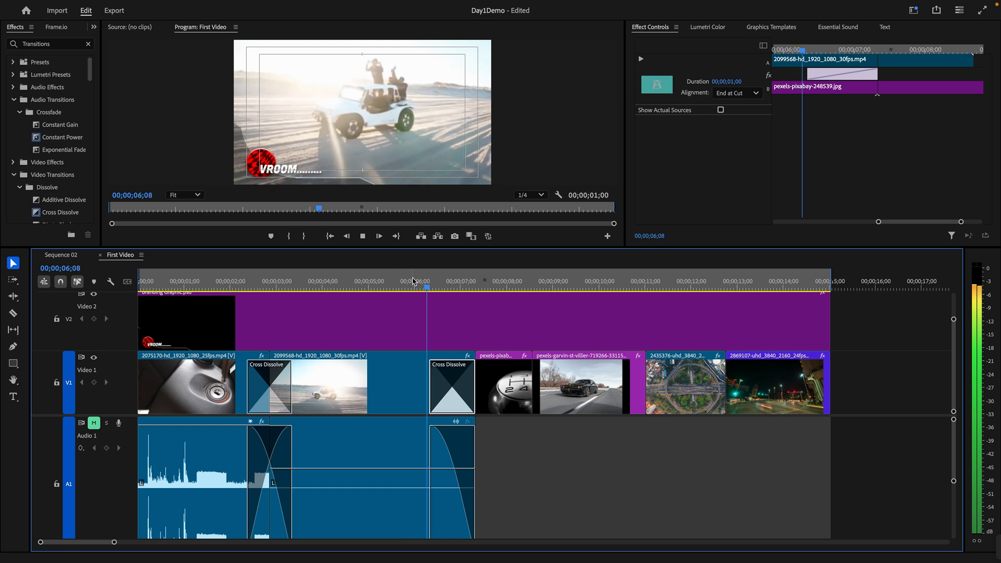
{"action": "key", "text": "space"}
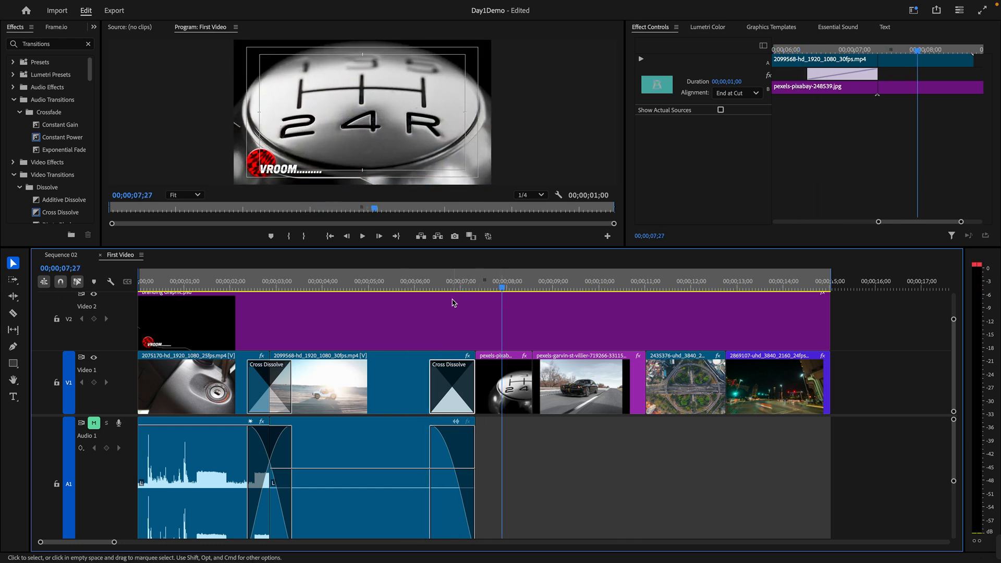
Scrub through the Cross Dissolve at the second cut to examine how the two clips blend
{"action": "left_click_drag", "start_coordinate": [439, 286], "coordinate": [425, 293]}
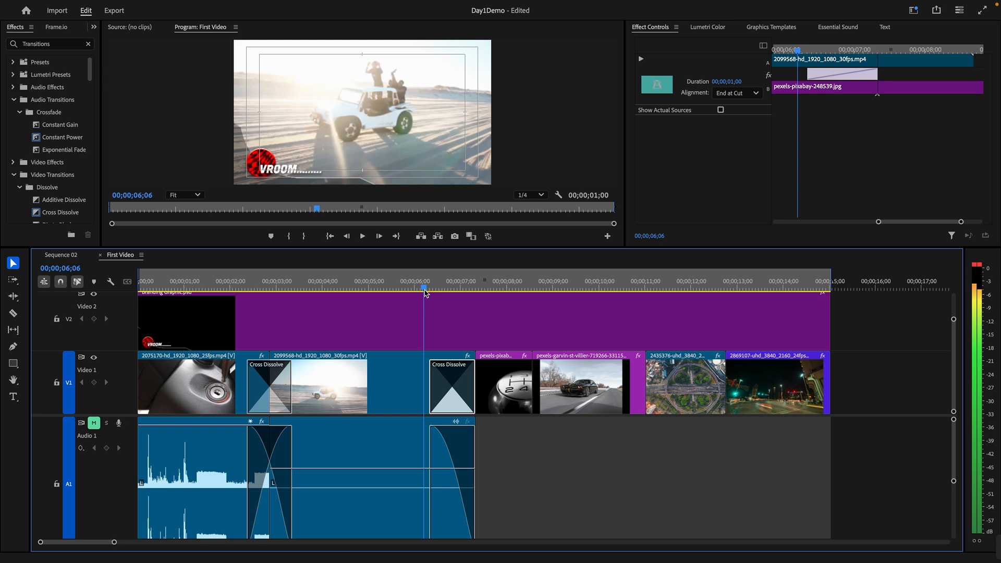
{"action": "left_click_drag", "start_coordinate": [425, 293], "coordinate": [457, 296]}
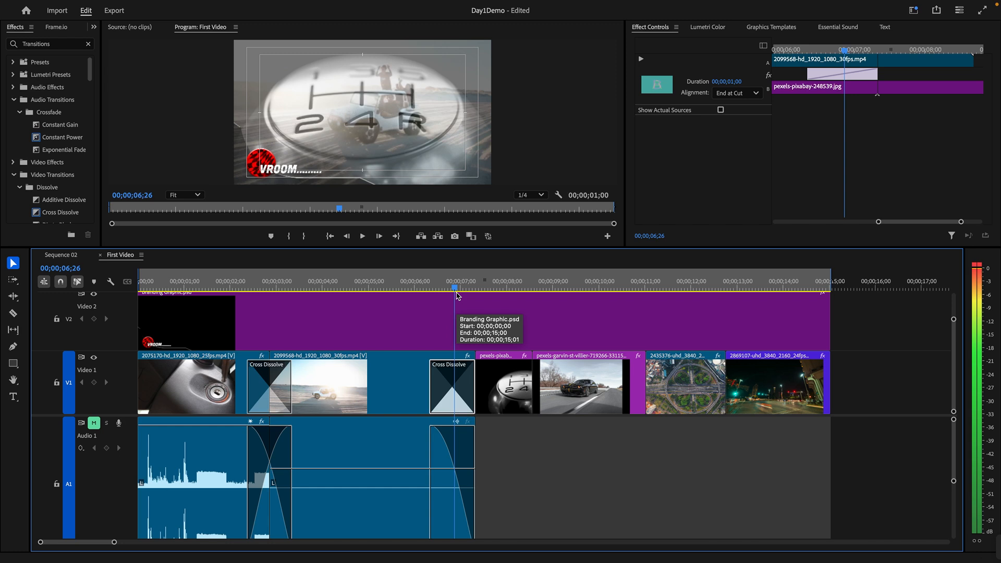
{"action": "left_click_drag", "start_coordinate": [457, 295], "coordinate": [458, 298]}
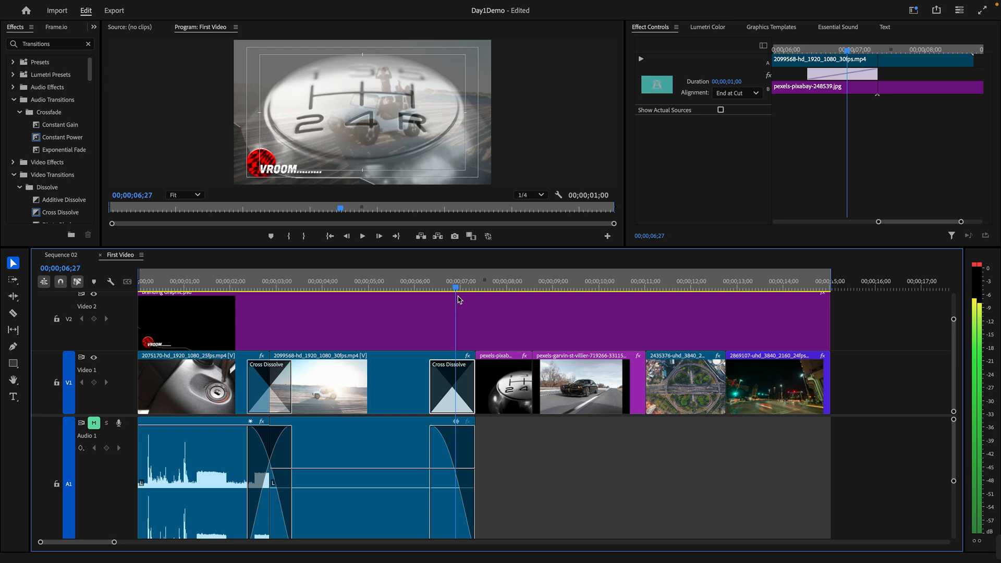
{"action": "left_click_drag", "start_coordinate": [458, 299], "coordinate": [462, 302]}
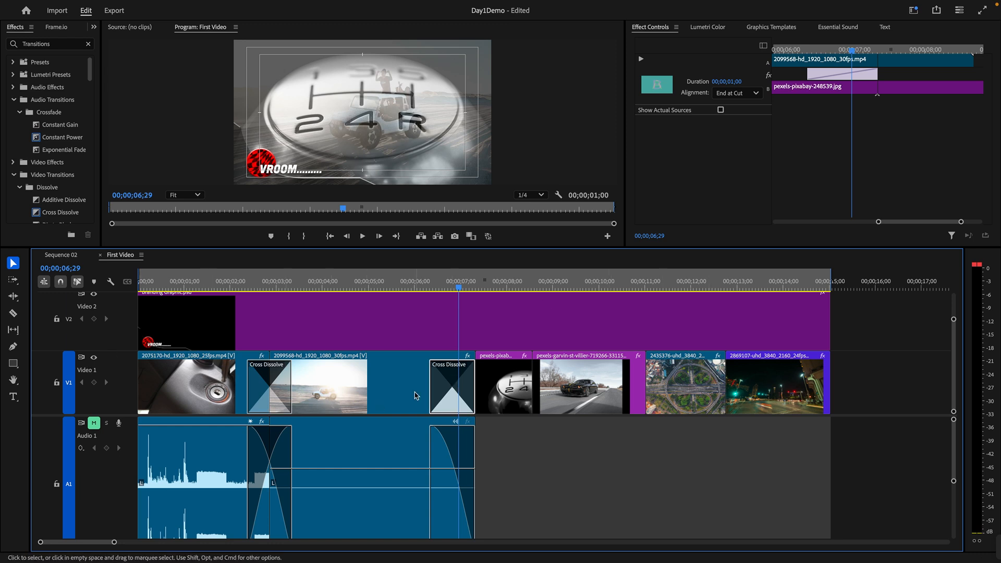
Adjust the second Cross Dissolve to 00;00;00;20 with Center at Cut alignment and play the sequence from the beginning
{"action": "left_click_drag", "start_coordinate": [455, 384], "coordinate": [489, 389]}
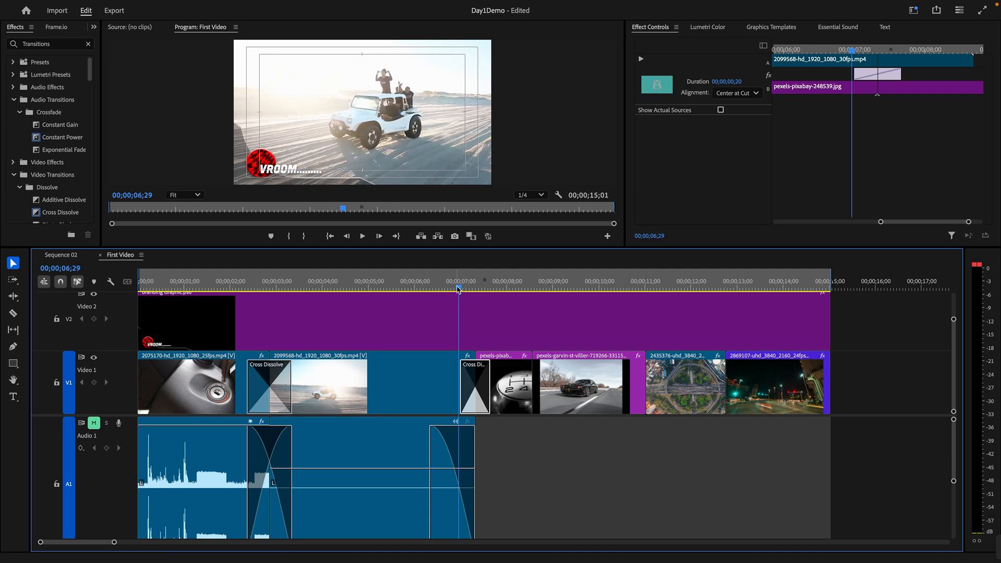
{"action": "left_click_drag", "start_coordinate": [459, 288], "coordinate": [389, 299]}
{"action": "key", "text": "Home"}
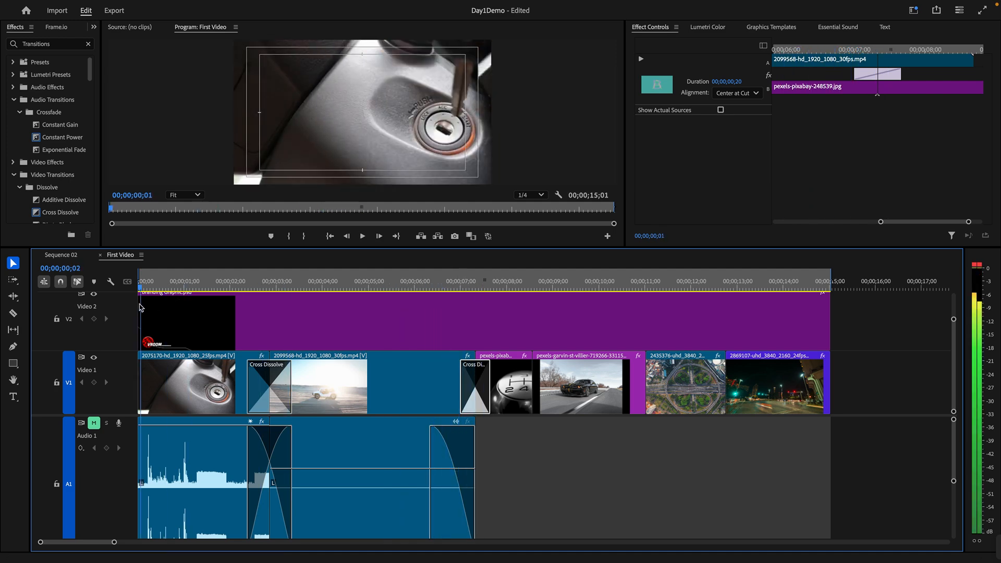
{"action": "key", "text": "space"}
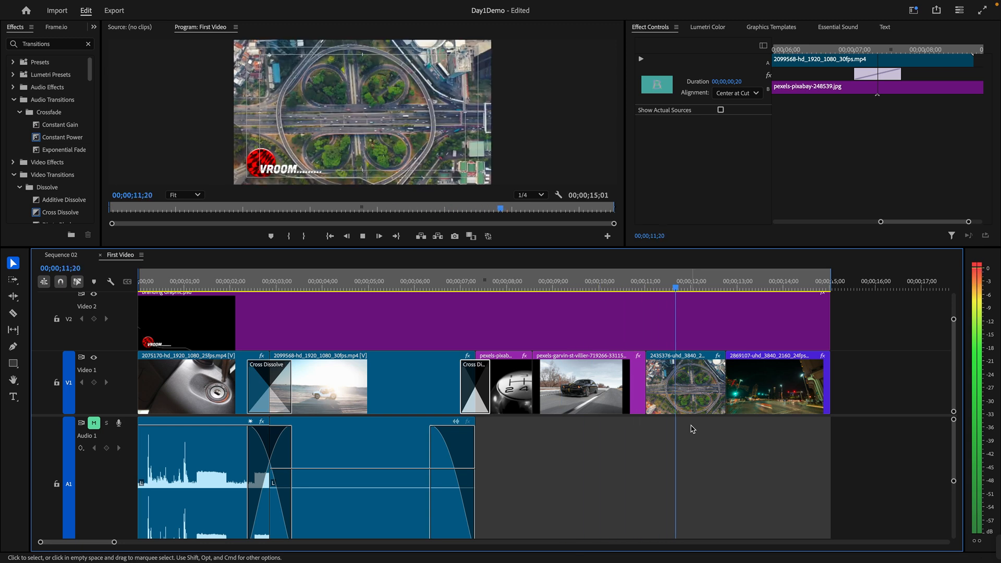
{"action": "key", "text": "space"}
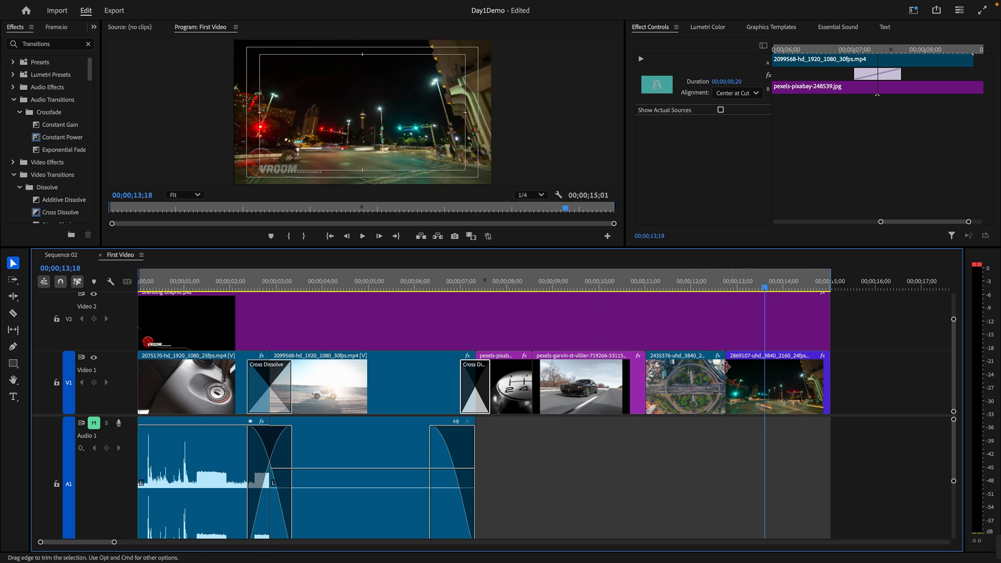
Return the playhead to 00;00;07;17, make more room for the effects list and collapse the Audio Transitions folder
{"action": "left_click_drag", "start_coordinate": [525, 283], "coordinate": [486, 308]}
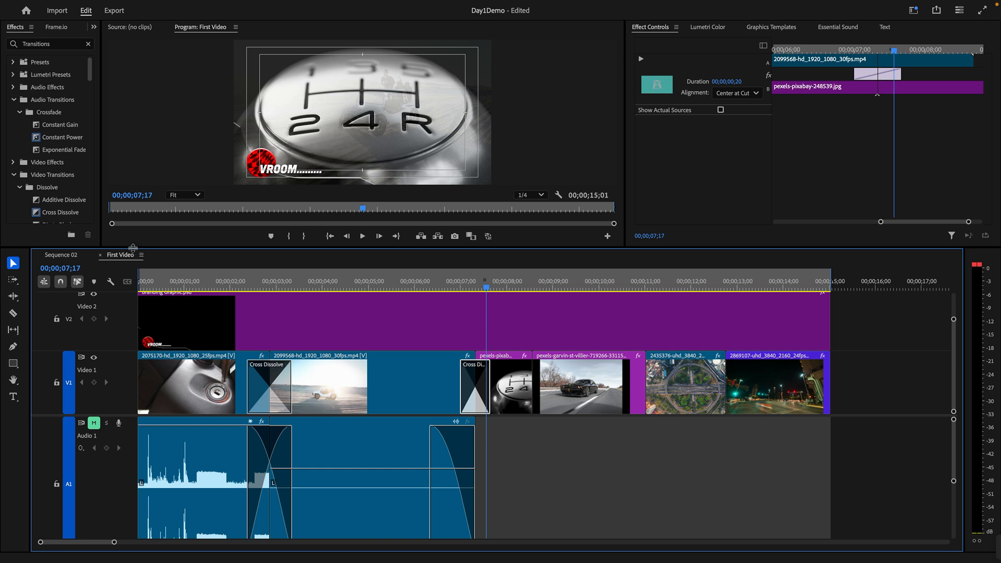
{"action": "left_click_drag", "start_coordinate": [135, 247], "coordinate": [135, 295]}
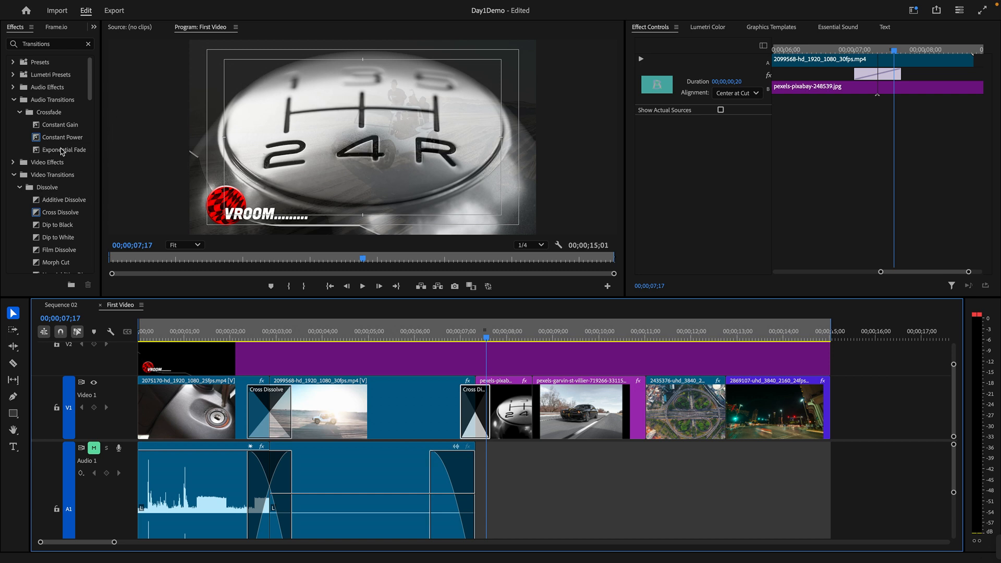
{"action": "left_click", "coordinate": [35, 102]}
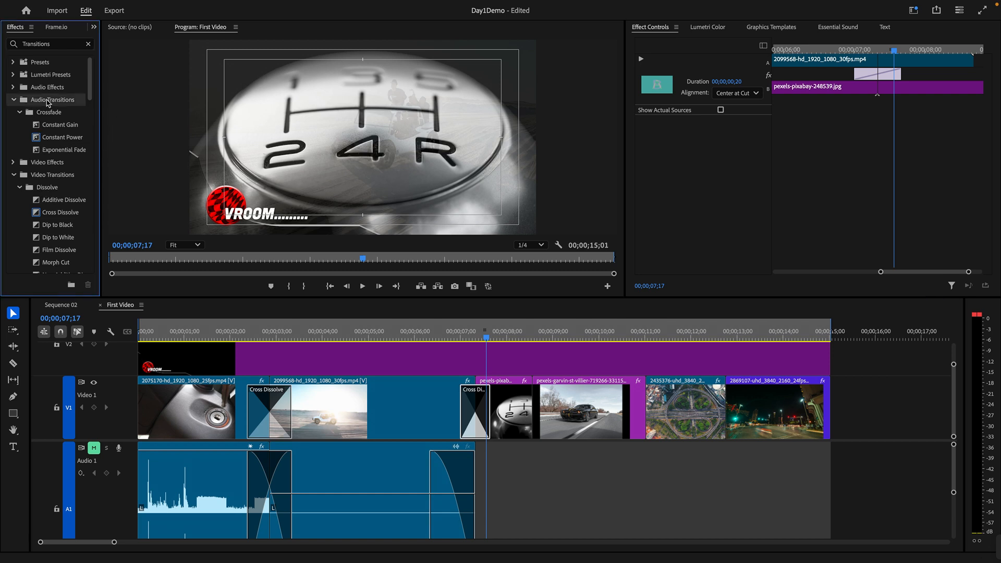
{"action": "left_click", "coordinate": [14, 100]}
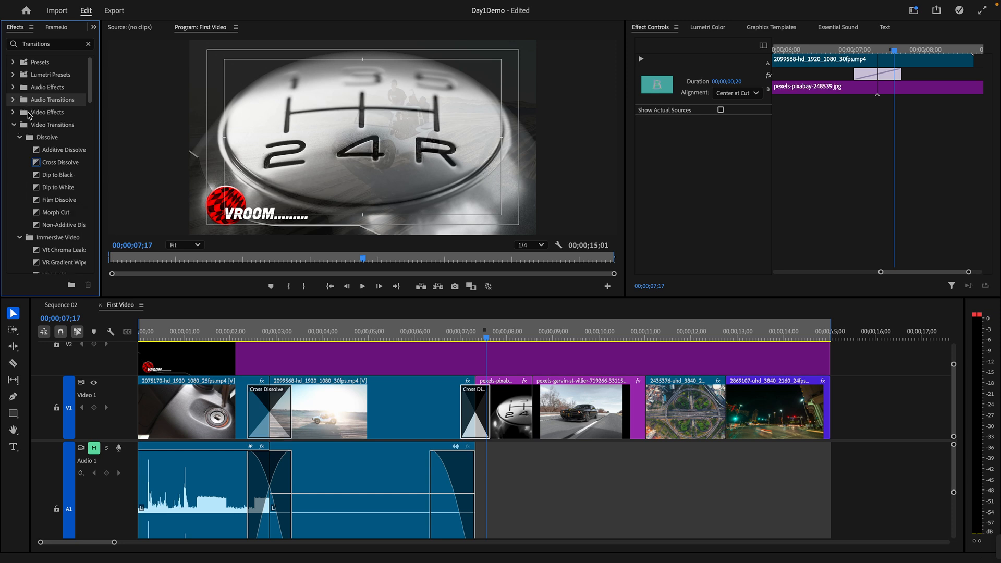
Replace the Cross Dissolve between the first and second clips with Dip to White and play through it twice
{"action": "left_click", "coordinate": [46, 126]}
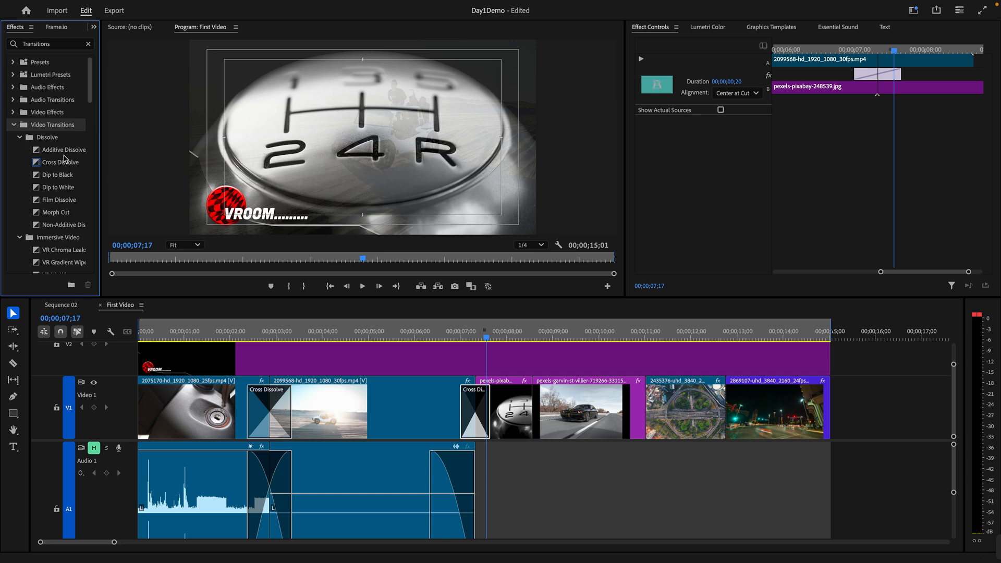
{"action": "scroll", "coordinate": [73, 145], "scroll_direction": "down", "scroll_amount": 5}
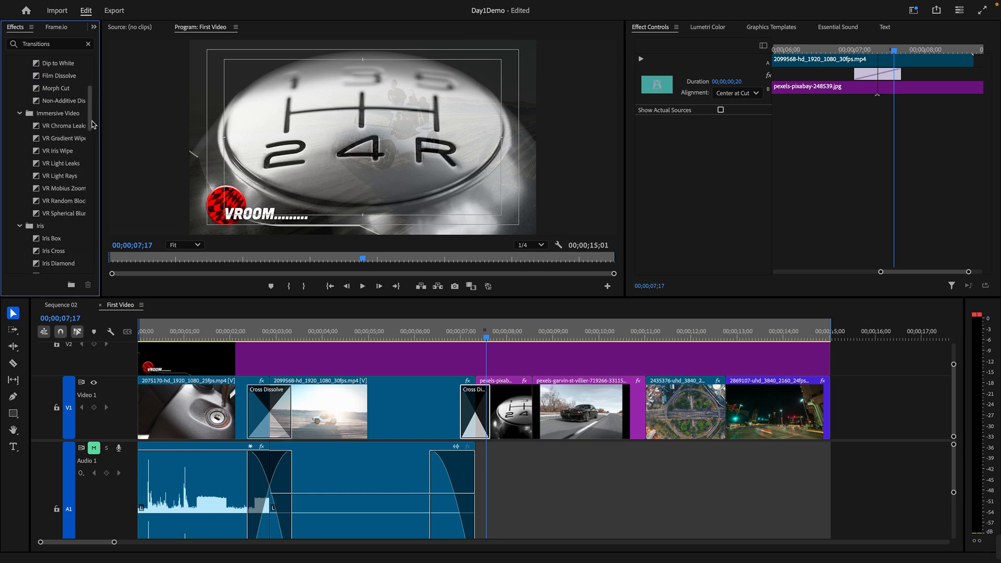
{"action": "scroll", "coordinate": [91, 124], "scroll_direction": "up", "scroll_amount": 2}
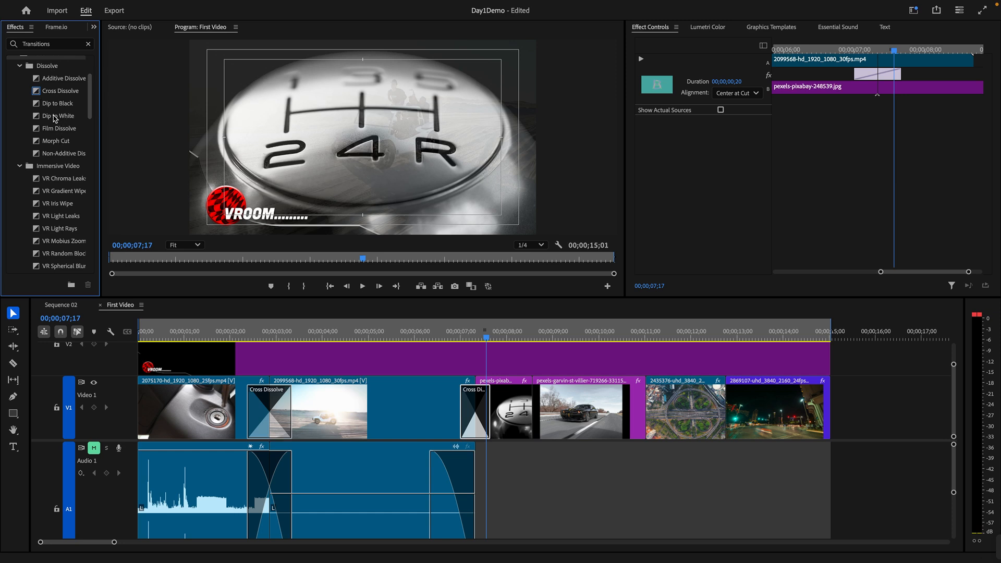
{"action": "left_click_drag", "start_coordinate": [60, 118], "coordinate": [269, 420]}
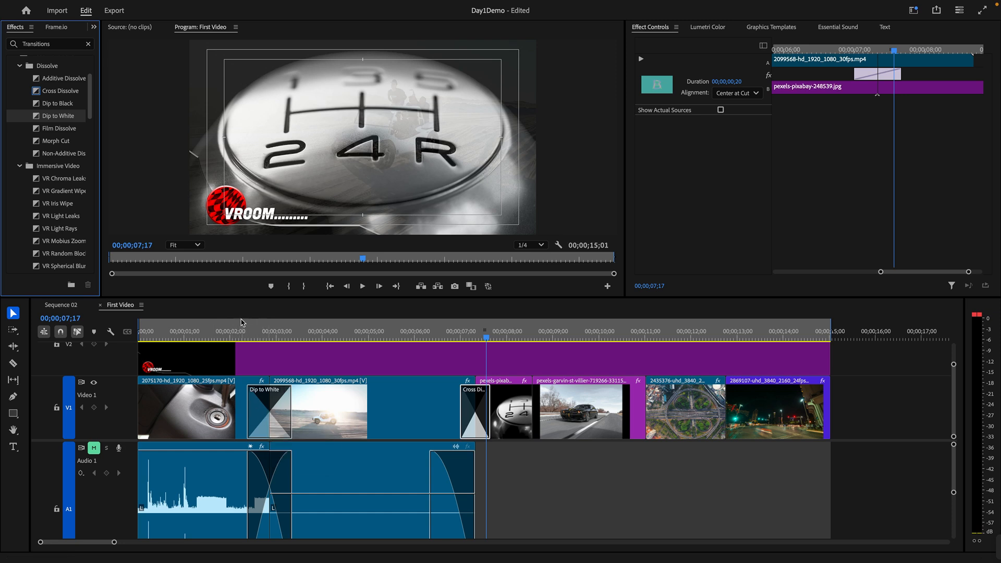
{"action": "left_click", "coordinate": [231, 337]}
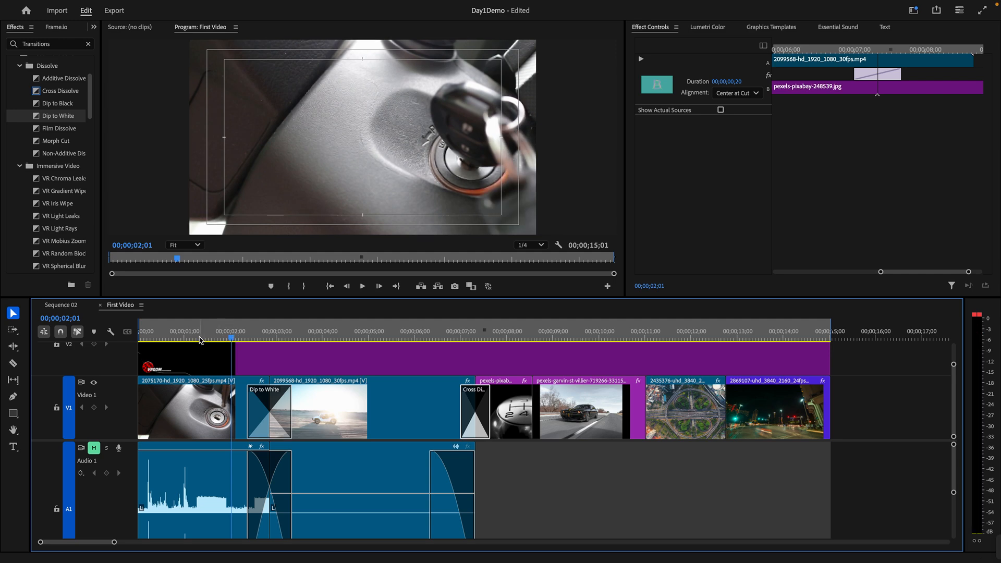
{"action": "key", "text": "space"}
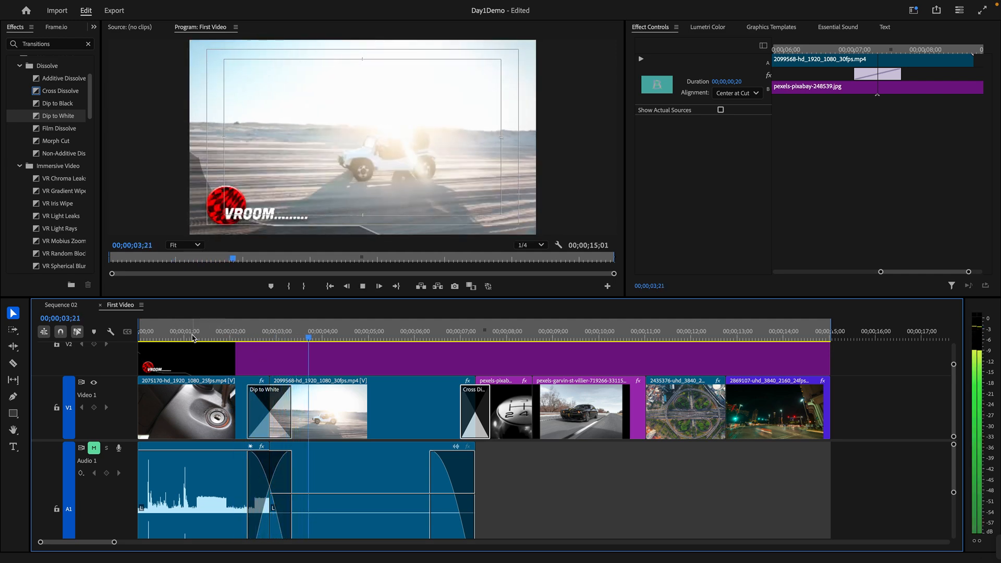
{"action": "key", "text": "space"}
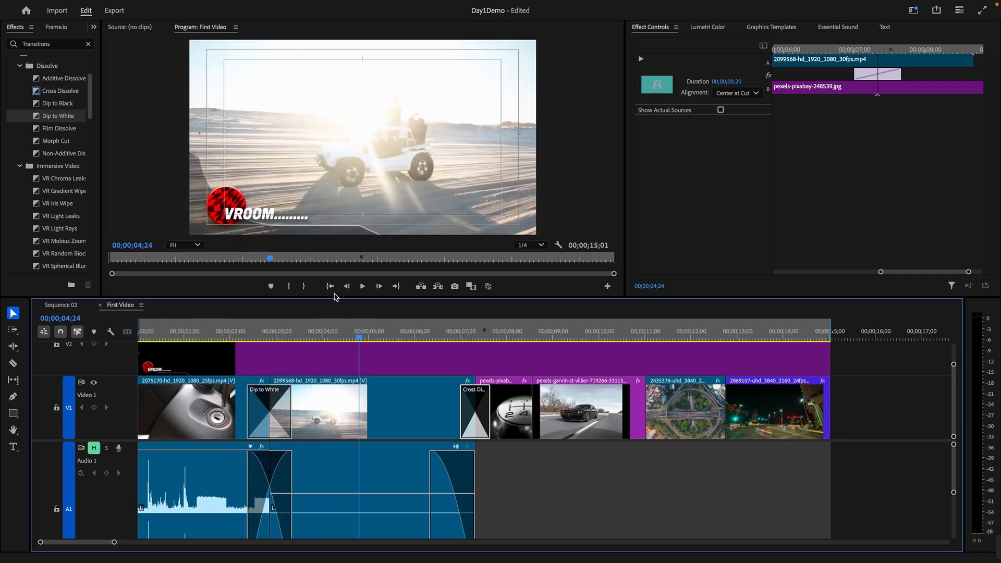
{"action": "left_click", "coordinate": [229, 337]}
{"action": "key", "text": "space"}
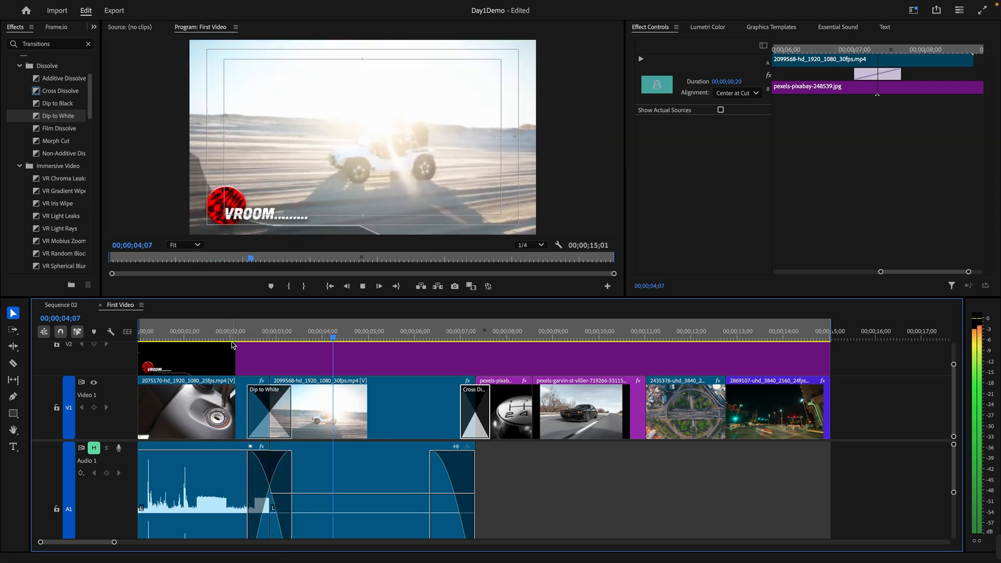
{"action": "key", "text": "space"}
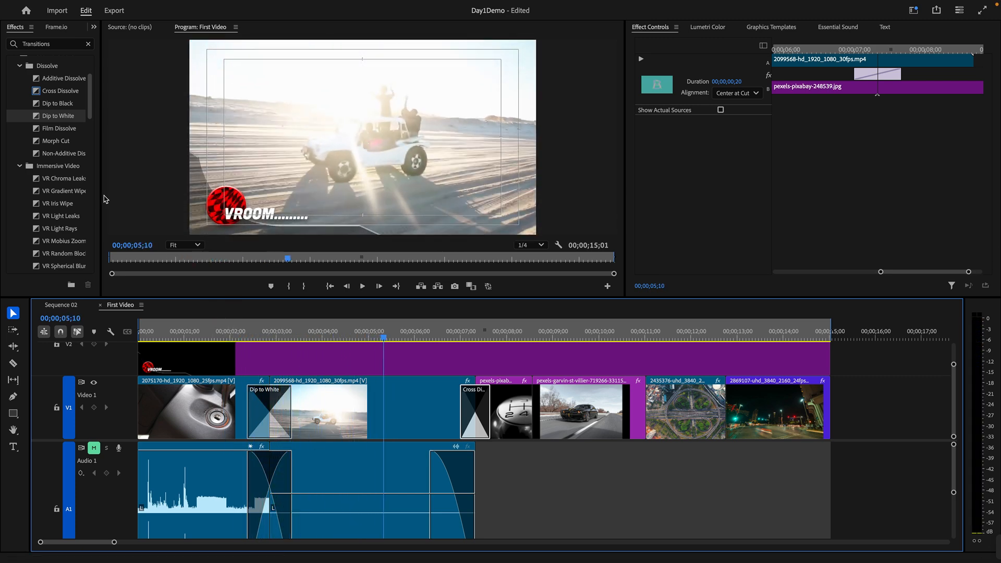
Replace the Dip to White at the first cut with Dip to Black and play the sequence through it
{"action": "left_click_drag", "start_coordinate": [52, 104], "coordinate": [269, 417]}
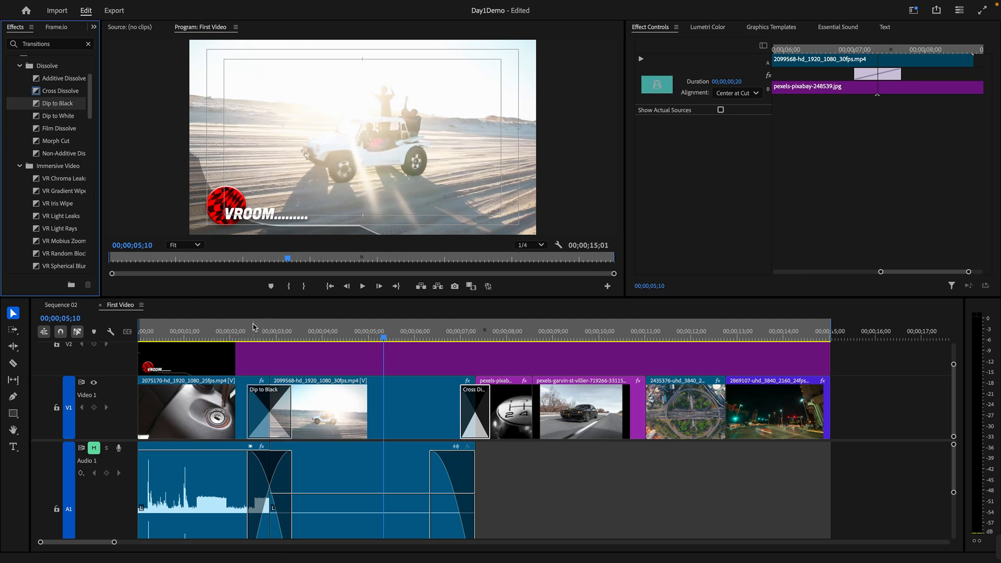
{"action": "left_click", "coordinate": [211, 338]}
{"action": "key", "text": "space"}
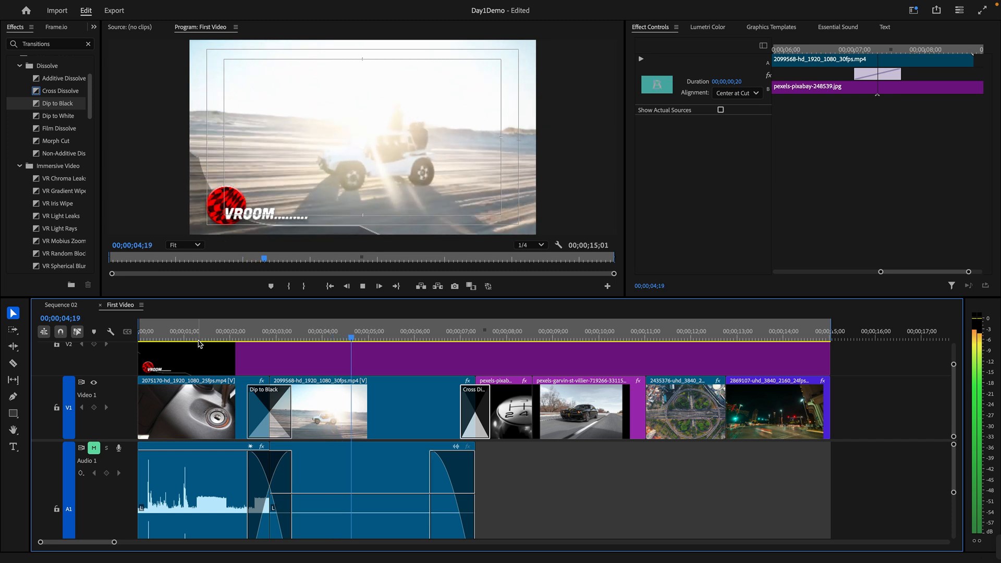
{"action": "key", "text": "space"}
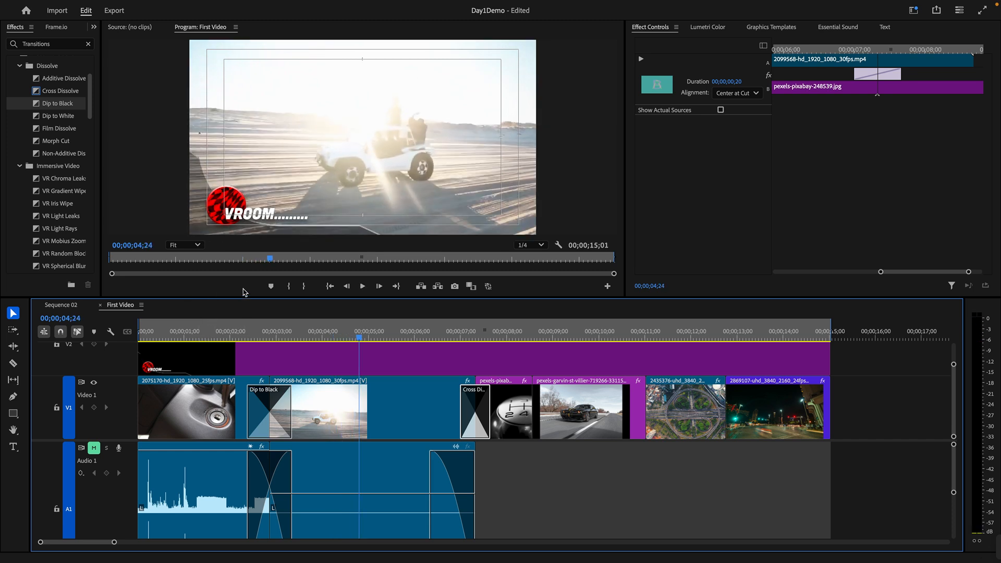
Replace the Dip to Black at the first cut with Morph Cut and play the sequence through it twice
{"action": "left_click", "coordinate": [266, 425]}
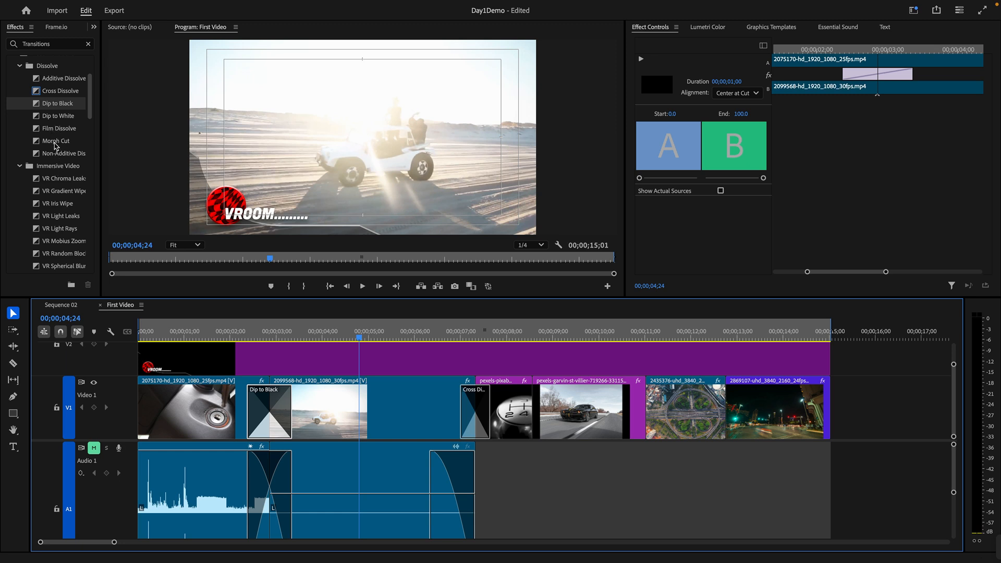
{"action": "left_click", "coordinate": [58, 143]}
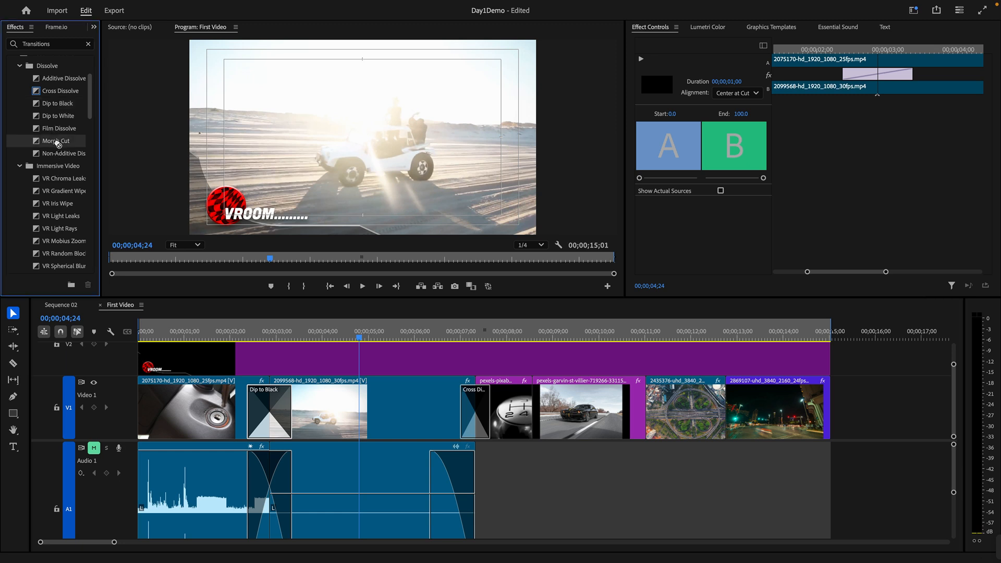
{"action": "left_click_drag", "start_coordinate": [65, 149], "coordinate": [174, 346]}
{"action": "left_click_drag", "start_coordinate": [243, 406], "coordinate": [245, 408]}
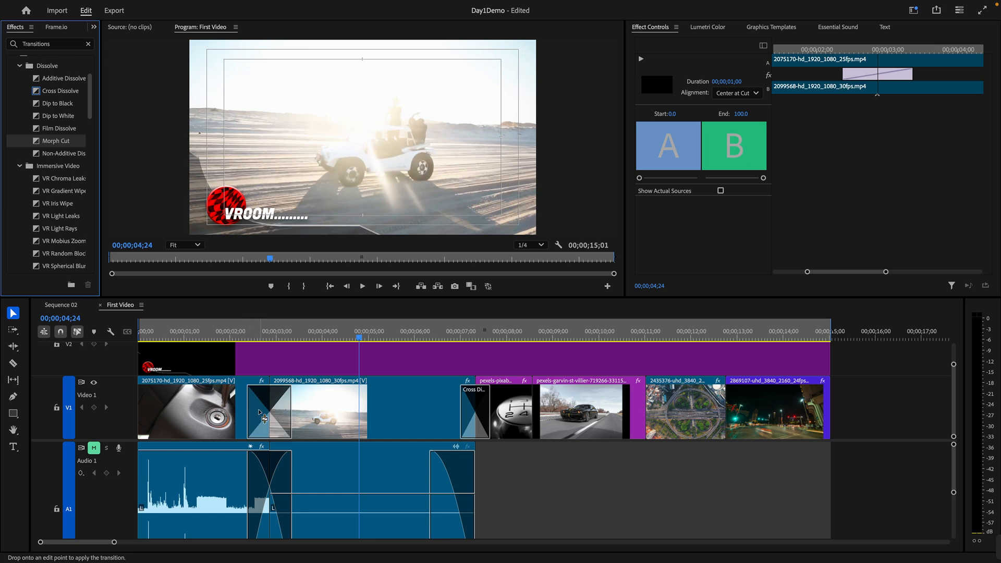
{"action": "left_click_drag", "start_coordinate": [256, 343], "coordinate": [224, 339]}
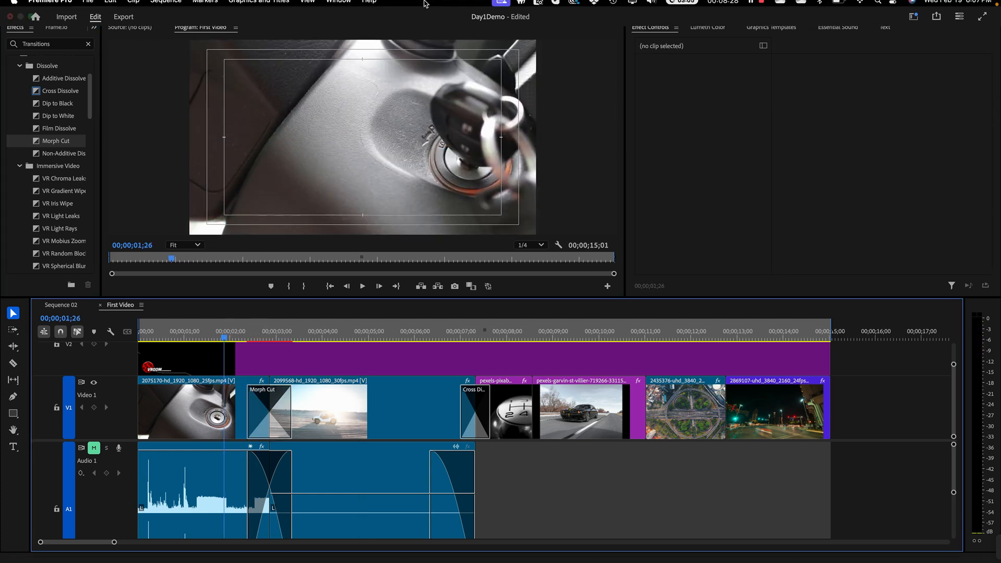
{"action": "key", "text": "space"}
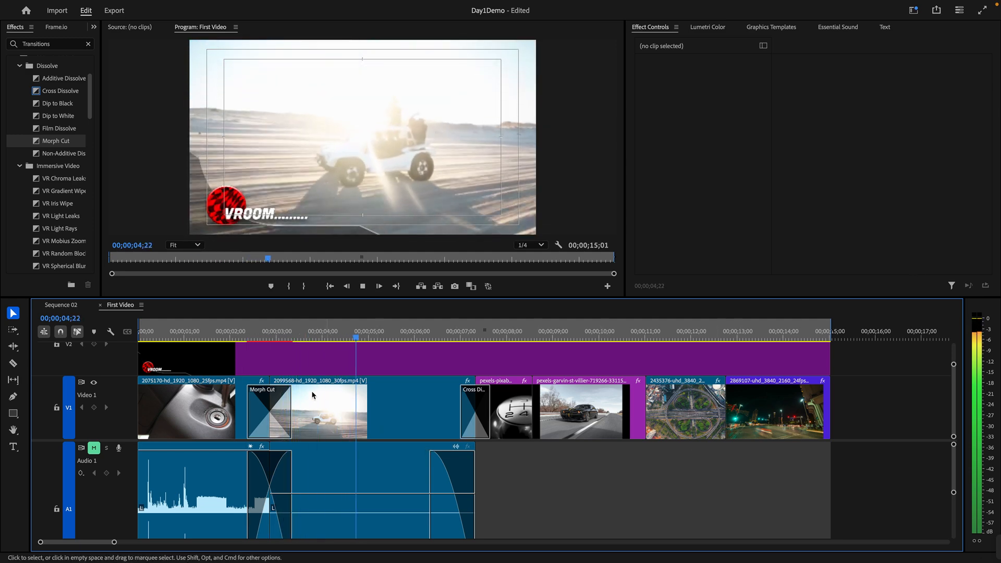
{"action": "left_click", "coordinate": [202, 339]}
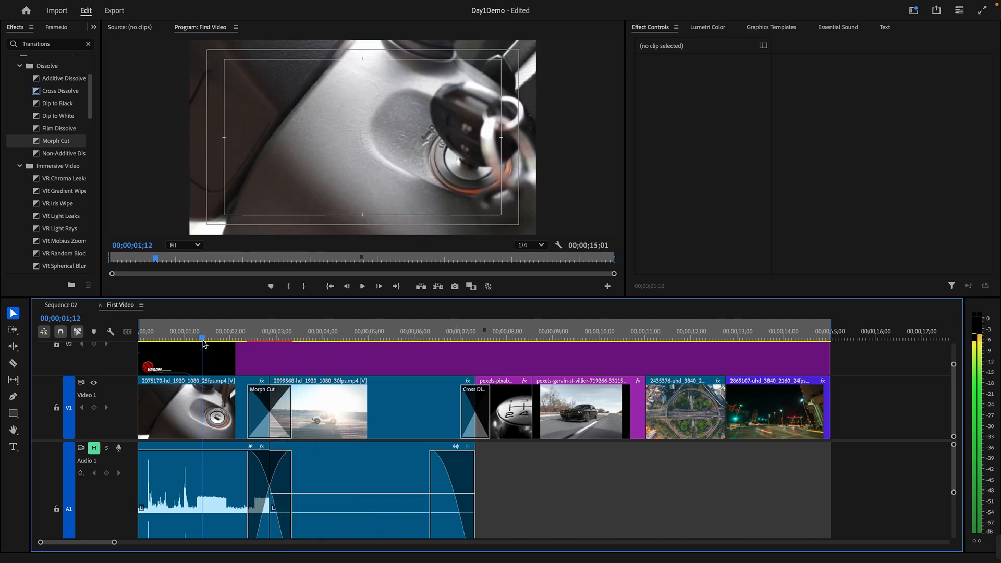
{"action": "key", "text": "space"}
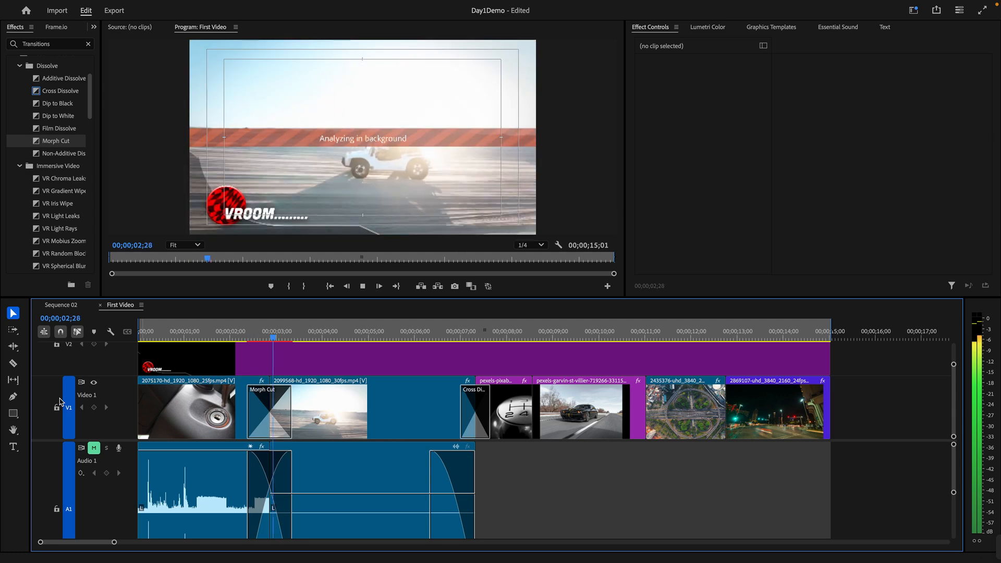
{"action": "key", "text": "space"}
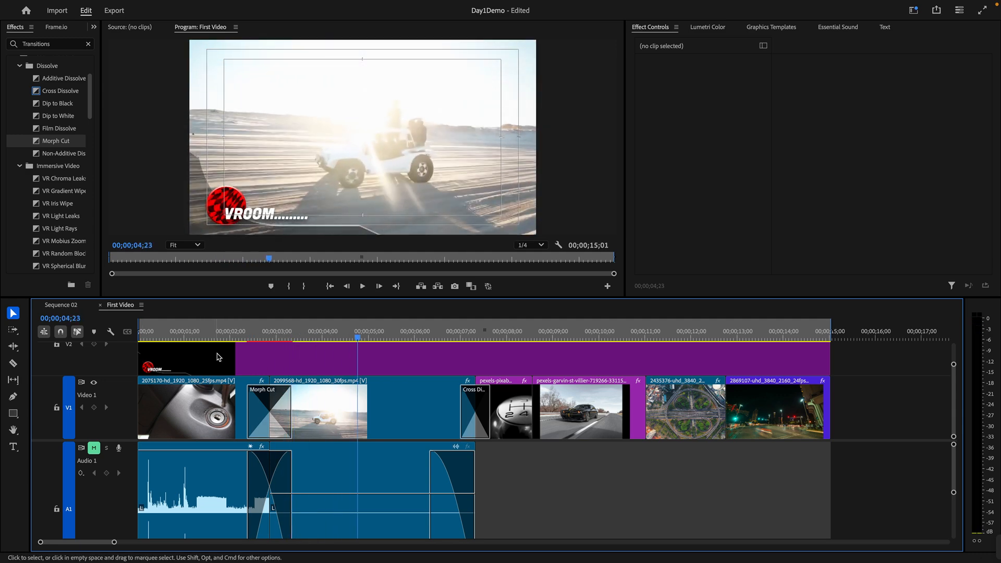
Replay the section around the first cut several times to examine how the Morph Cut blends the two clips
{"action": "left_click", "coordinate": [270, 335]}
{"action": "left_click", "coordinate": [232, 337]}
{"action": "key", "text": "space"}
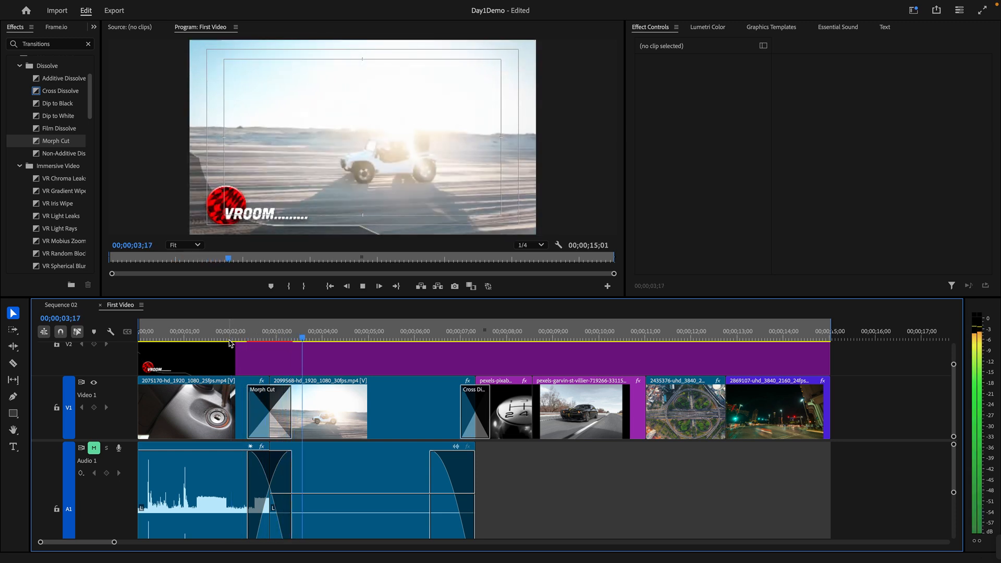
{"action": "key", "text": "space"}
{"action": "left_click_drag", "start_coordinate": [274, 337], "coordinate": [227, 356]}
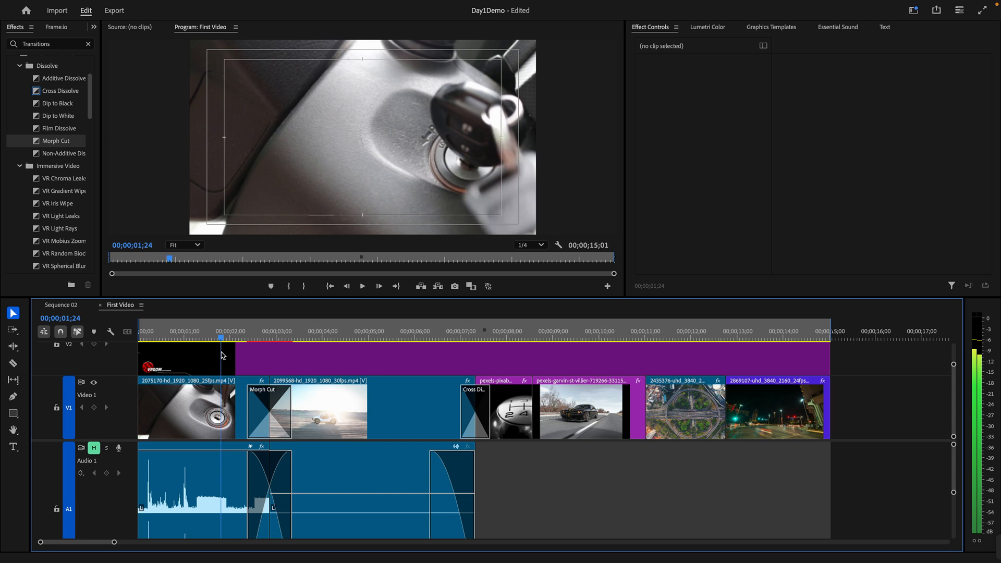
{"action": "key", "text": "space"}
{"action": "key", "text": "space"}
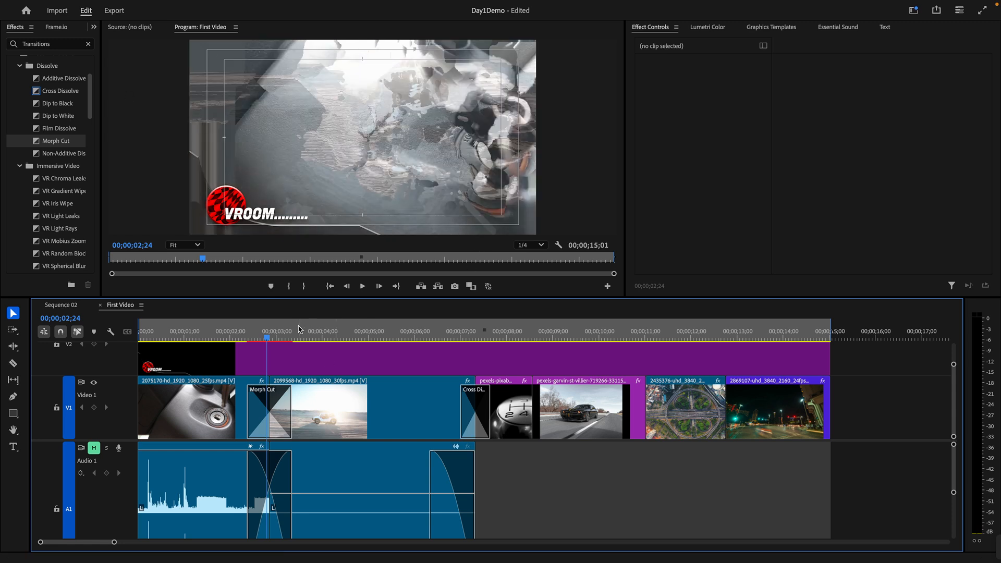
{"action": "left_click_drag", "start_coordinate": [268, 344], "coordinate": [246, 348]}
{"action": "key", "text": "space"}
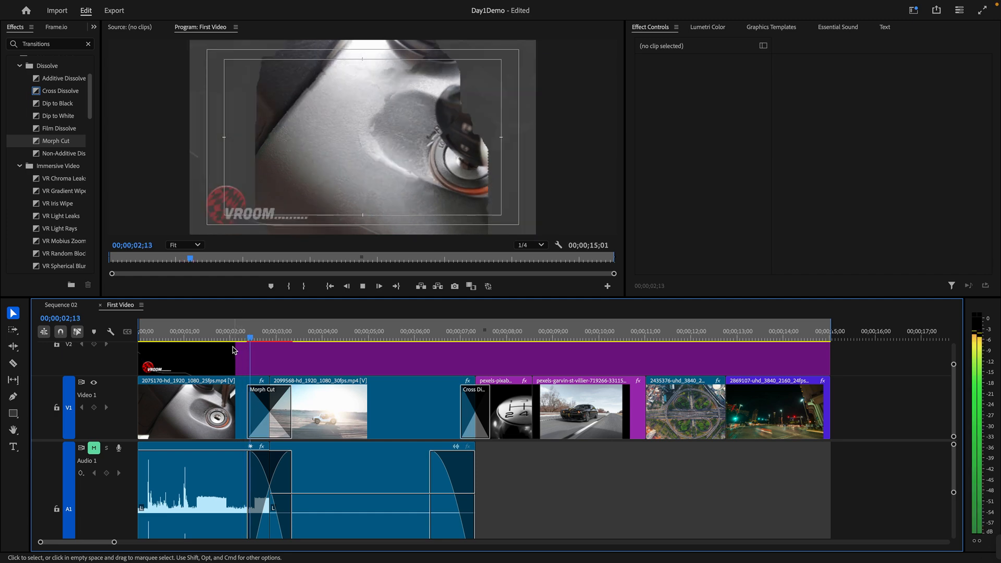
{"action": "key", "text": "space"}
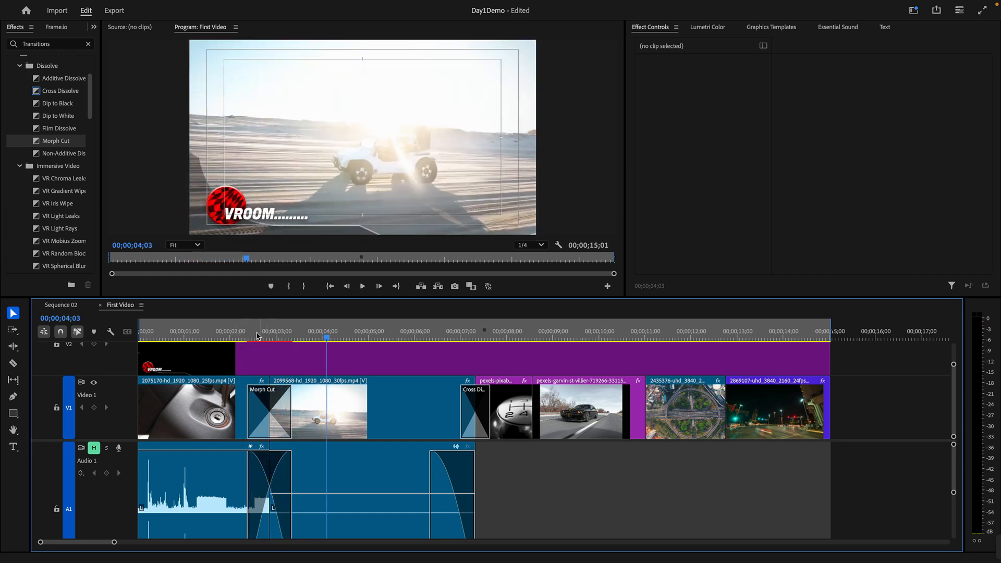
{"action": "left_click", "coordinate": [247, 338]}
{"action": "key", "text": "space"}
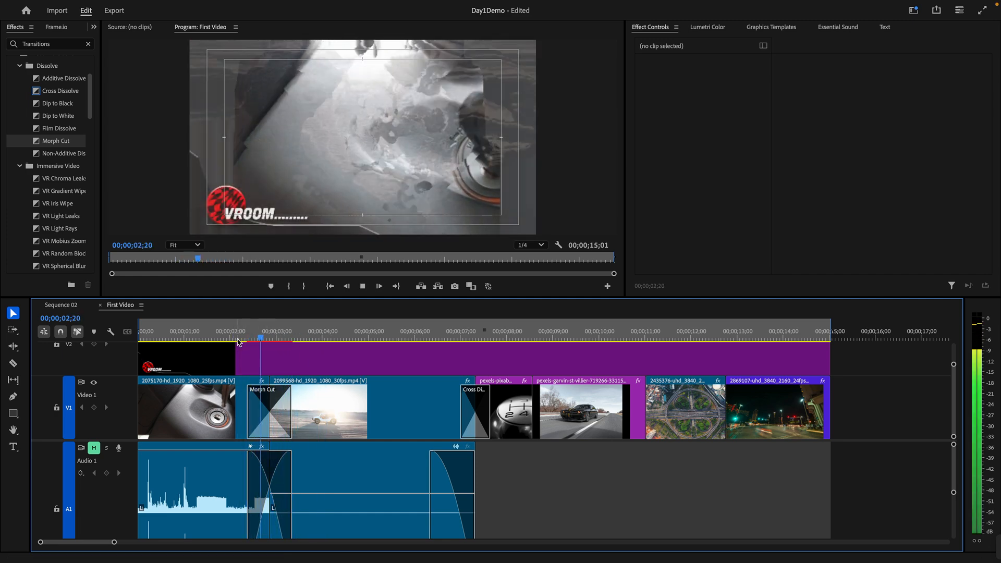
{"action": "key", "text": "space"}
Show the Morph Cut's settings and play through the transition again to examine its effect
{"action": "left_click", "coordinate": [269, 413]}
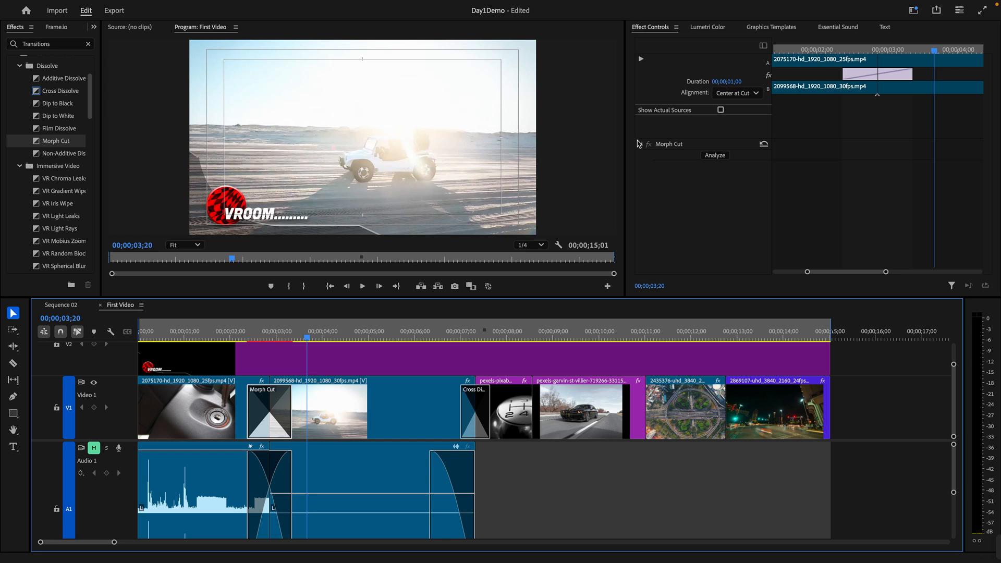
{"action": "left_click", "coordinate": [638, 144]}
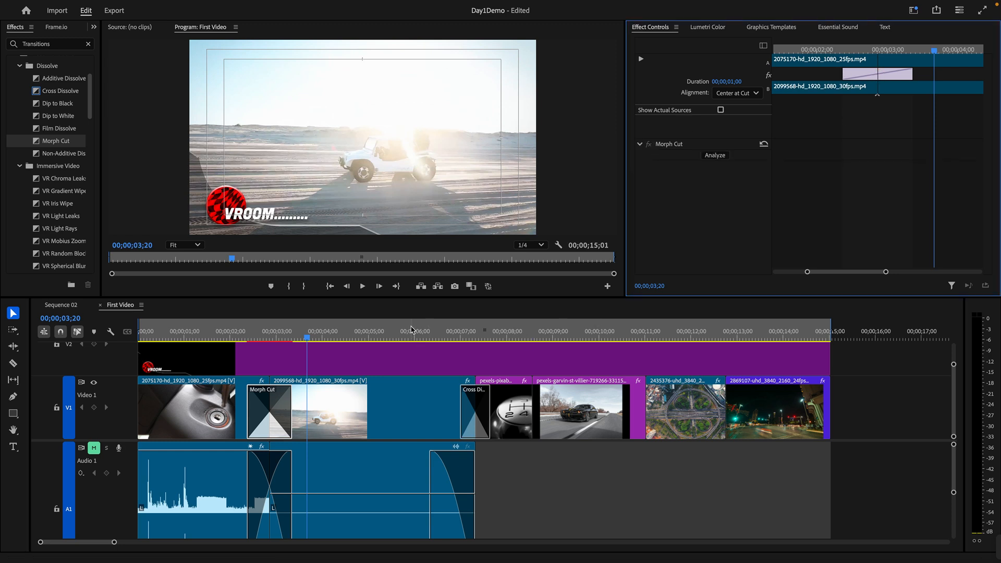
{"action": "left_click_drag", "start_coordinate": [282, 339], "coordinate": [223, 337]}
{"action": "key", "text": "space"}
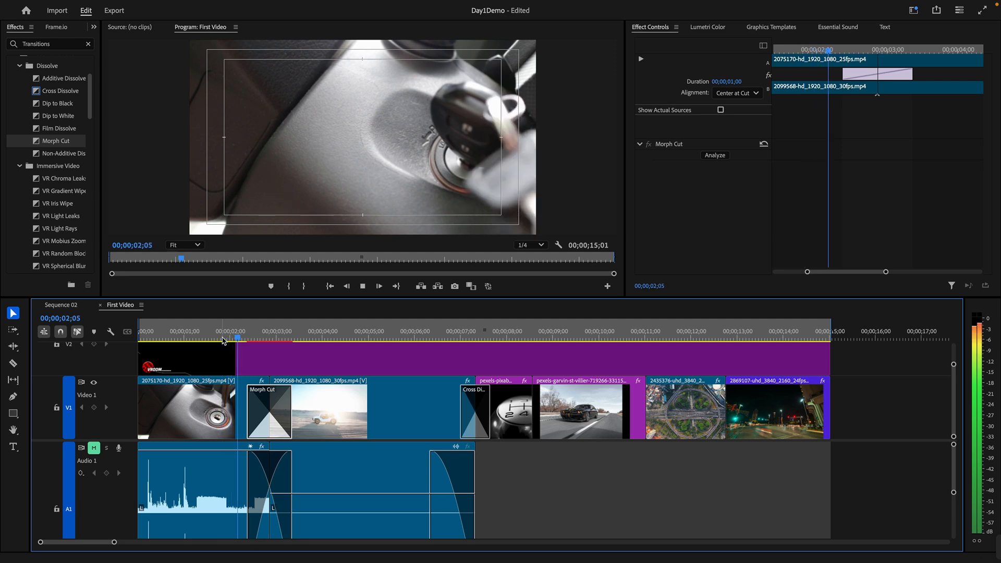
{"action": "key", "text": "space"}
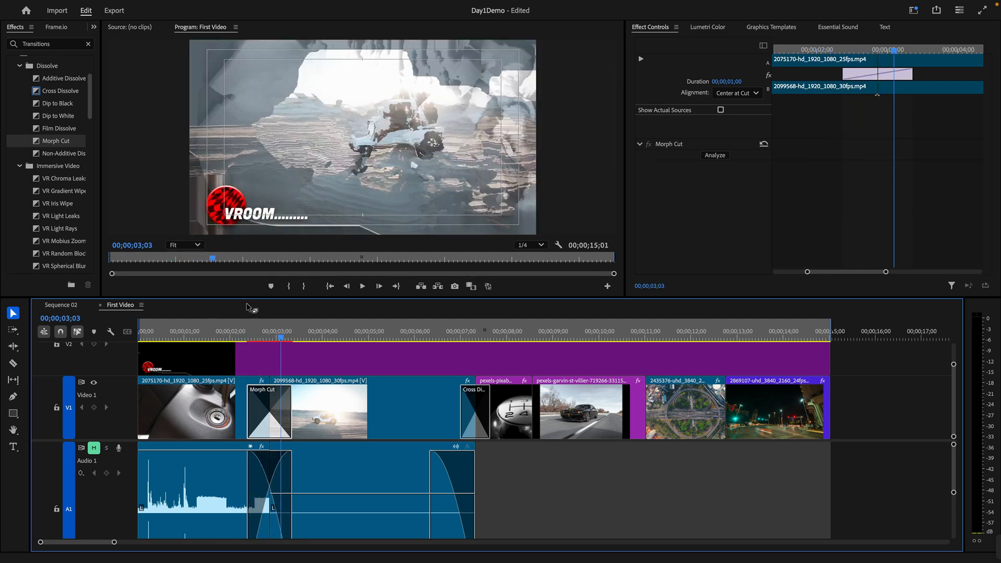
{"action": "left_click", "coordinate": [249, 340]}
{"action": "key", "text": "space"}
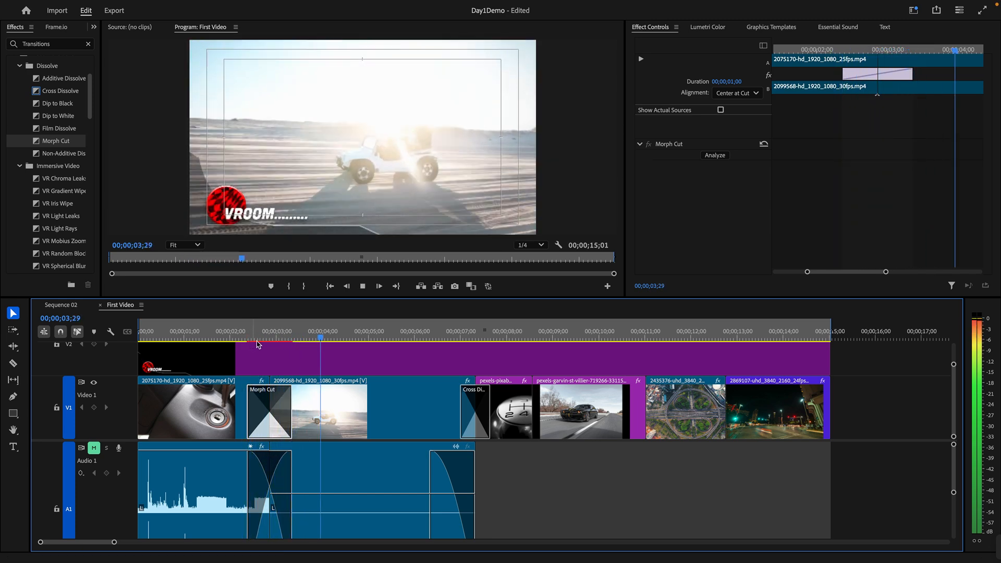
{"action": "key", "text": "space"}
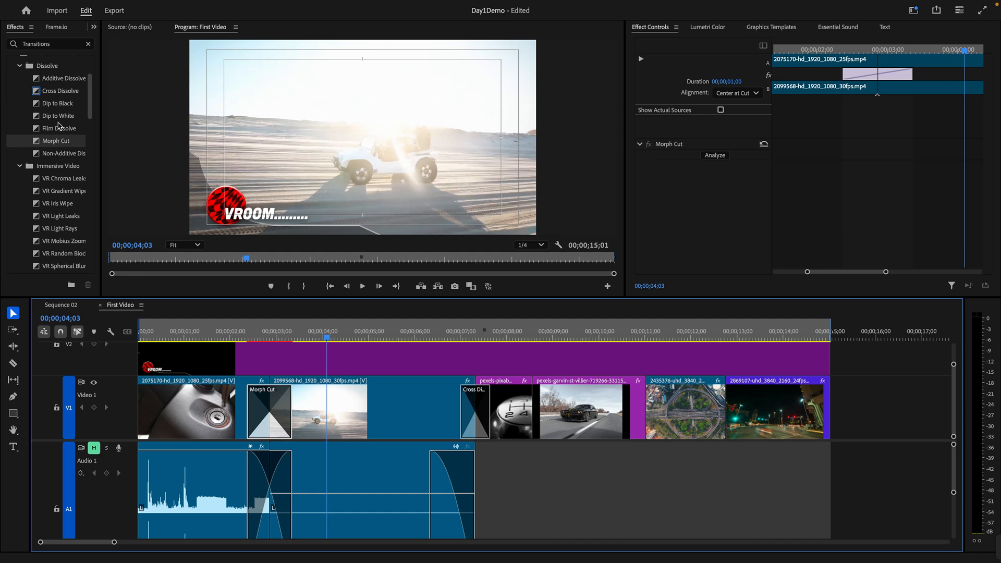
Replace the Morph Cut at the first cut with Film Dissolve and play the sequence through it
{"action": "left_click_drag", "start_coordinate": [55, 128], "coordinate": [268, 415]}
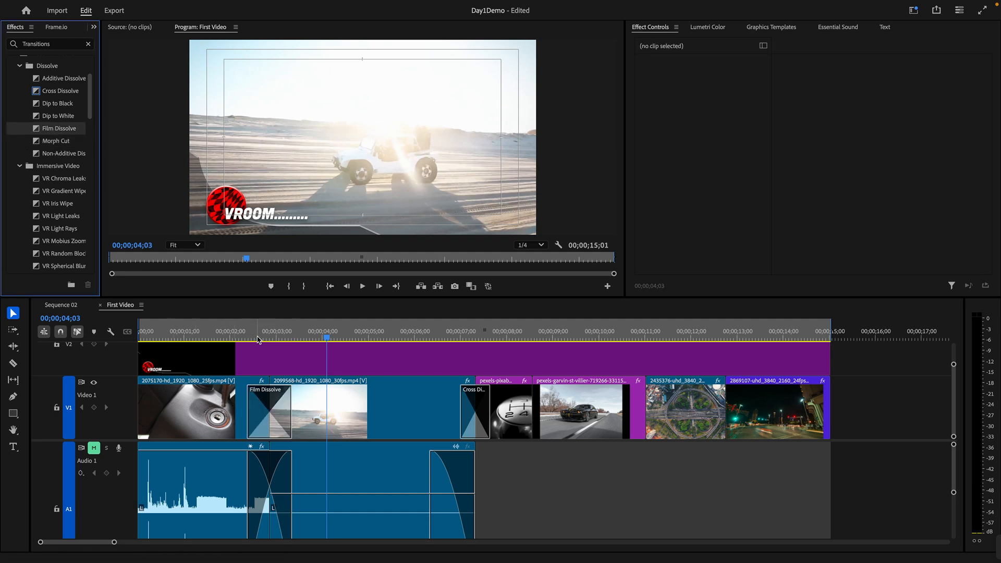
{"action": "left_click_drag", "start_coordinate": [257, 338], "coordinate": [216, 336]}
{"action": "key", "text": "space"}
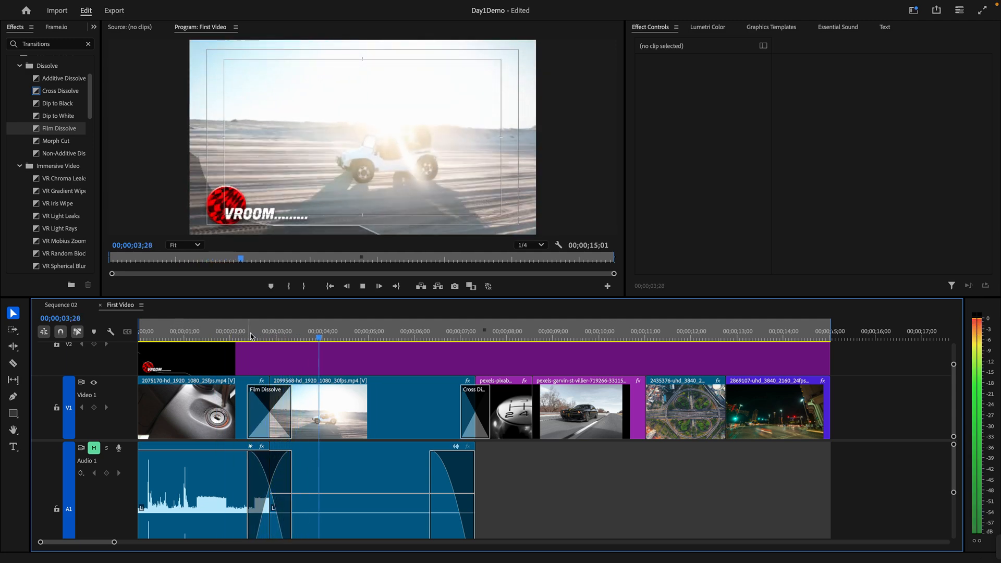
{"action": "key", "text": "space"}
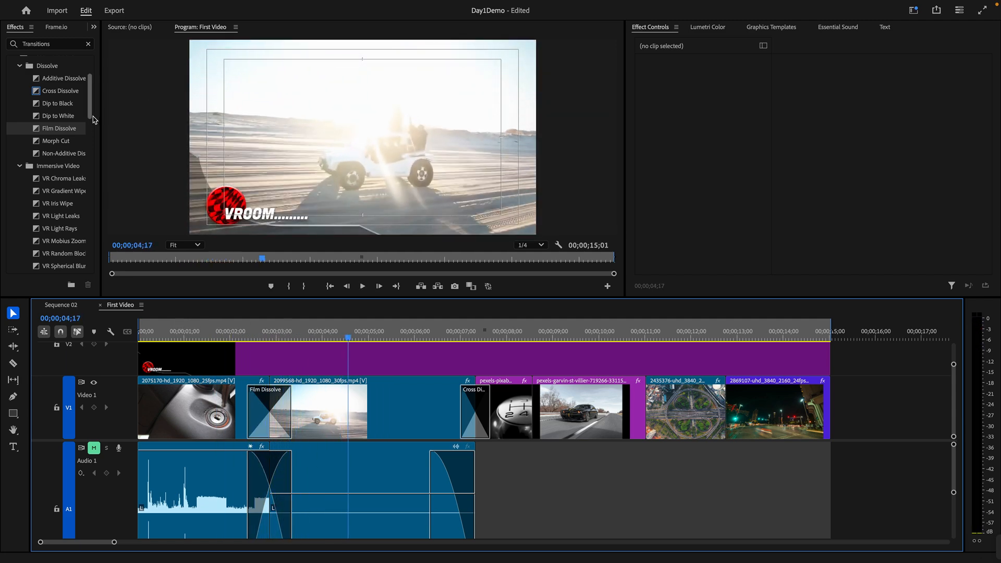
Replace the Film Dissolve at the first cut with the VR Light Leaks transition from the Immersive Video group
{"action": "left_click_drag", "start_coordinate": [89, 114], "coordinate": [97, 134]}
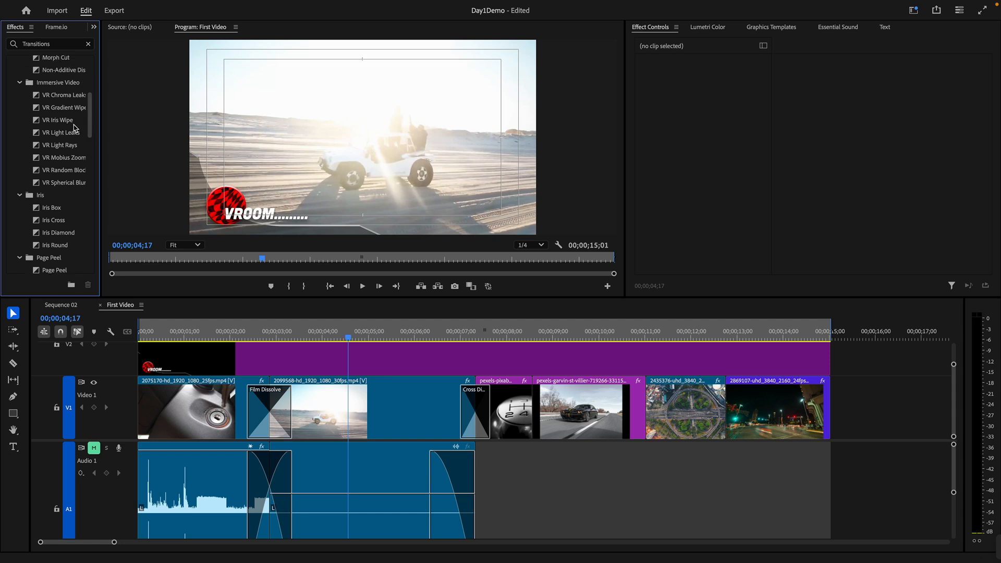
{"action": "left_click", "coordinate": [73, 124]}
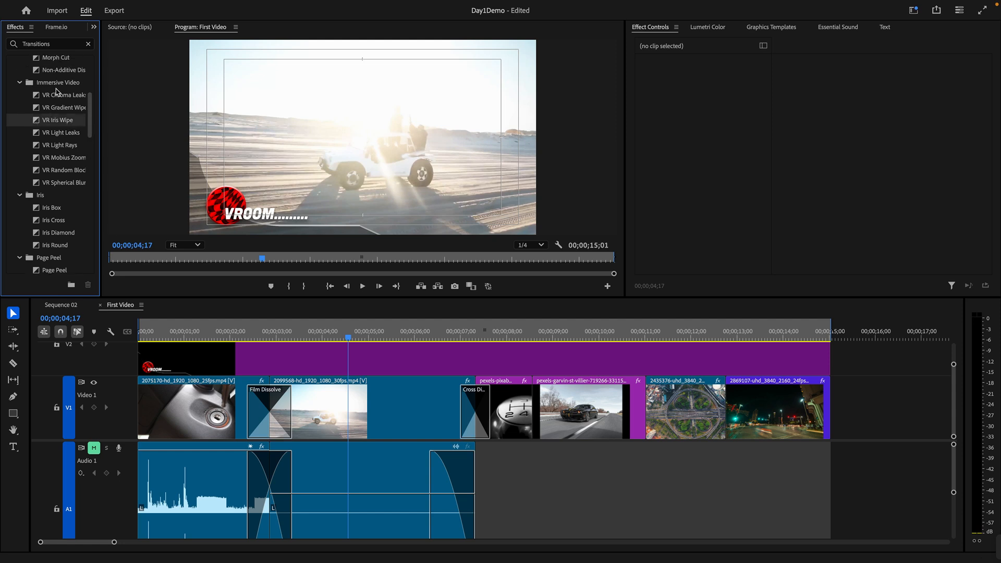
{"action": "left_click", "coordinate": [61, 153]}
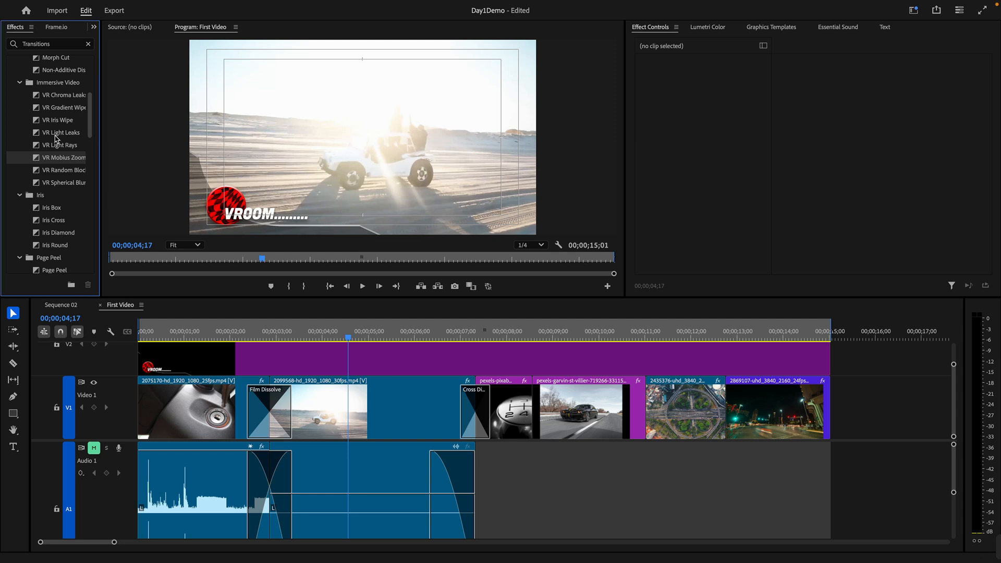
{"action": "left_click", "coordinate": [56, 136]}
{"action": "left_click_drag", "start_coordinate": [157, 297], "coordinate": [268, 412]}
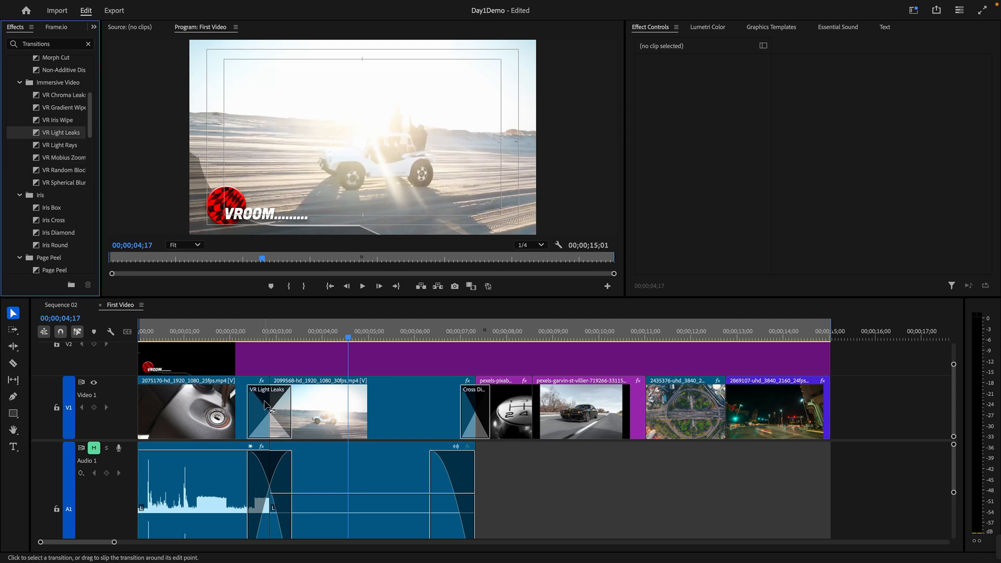
Play the sequence through the first cut twice to examine the VR Light Leaks effect
{"action": "left_click", "coordinate": [282, 334]}
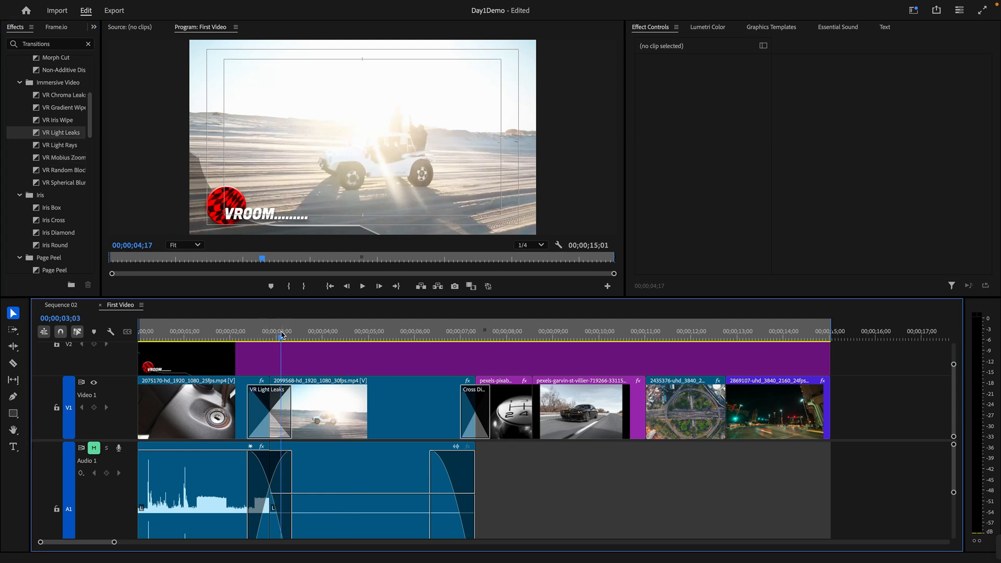
{"action": "left_click_drag", "start_coordinate": [281, 334], "coordinate": [167, 335]}
{"action": "key", "text": "space"}
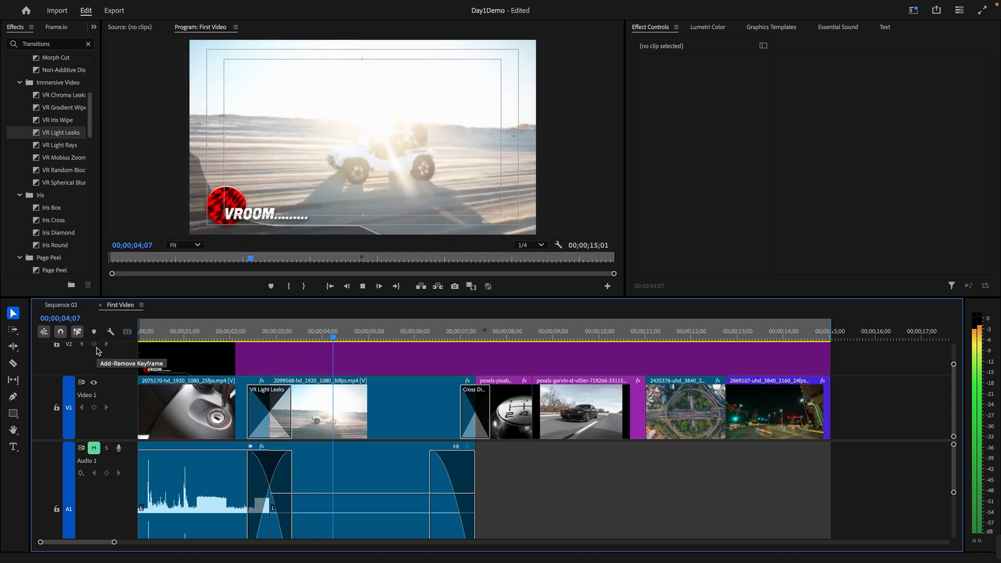
{"action": "key", "text": "space"}
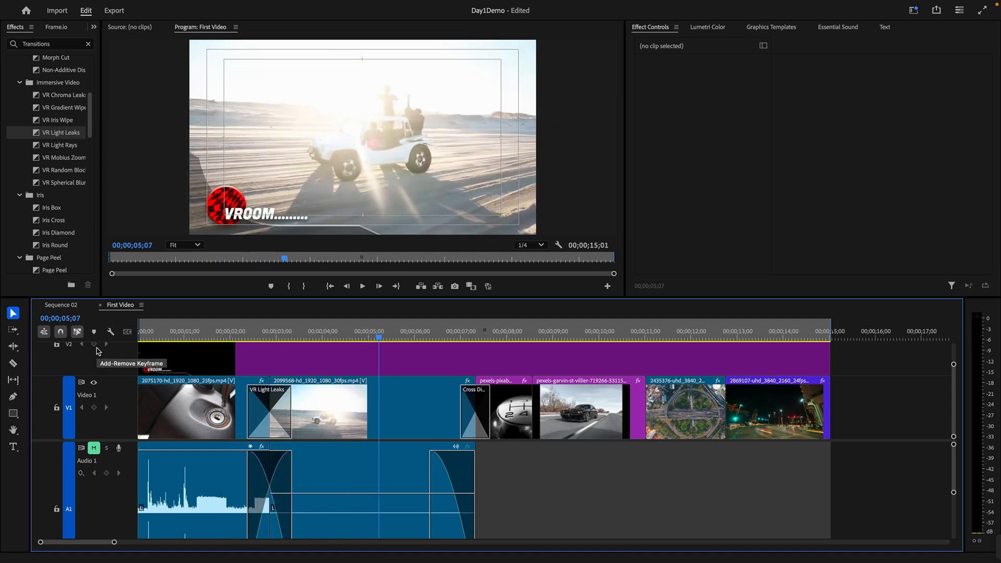
{"action": "key", "text": "space"}
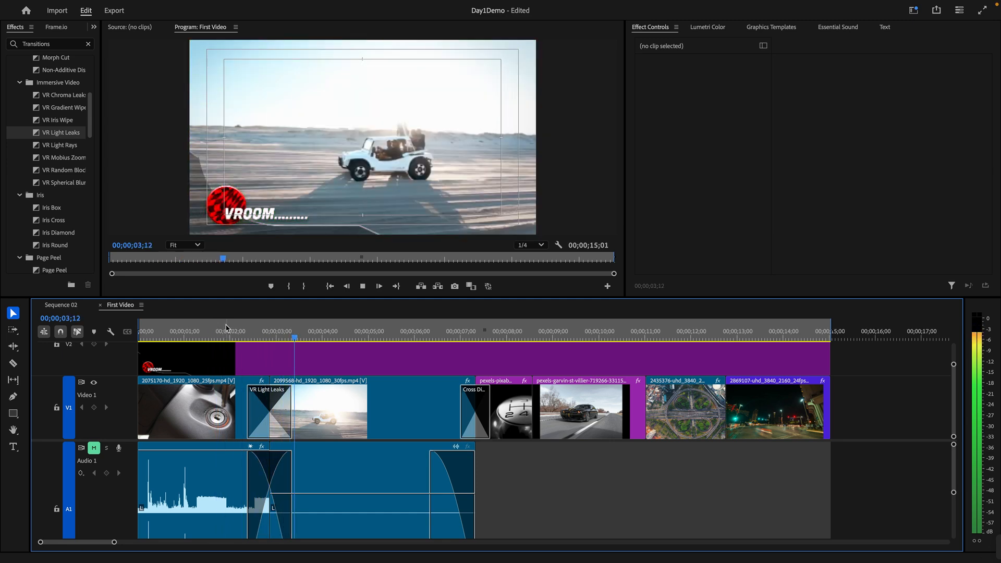
{"action": "key", "text": "space"}
{"action": "left_click_drag", "start_coordinate": [247, 334], "coordinate": [233, 336]}
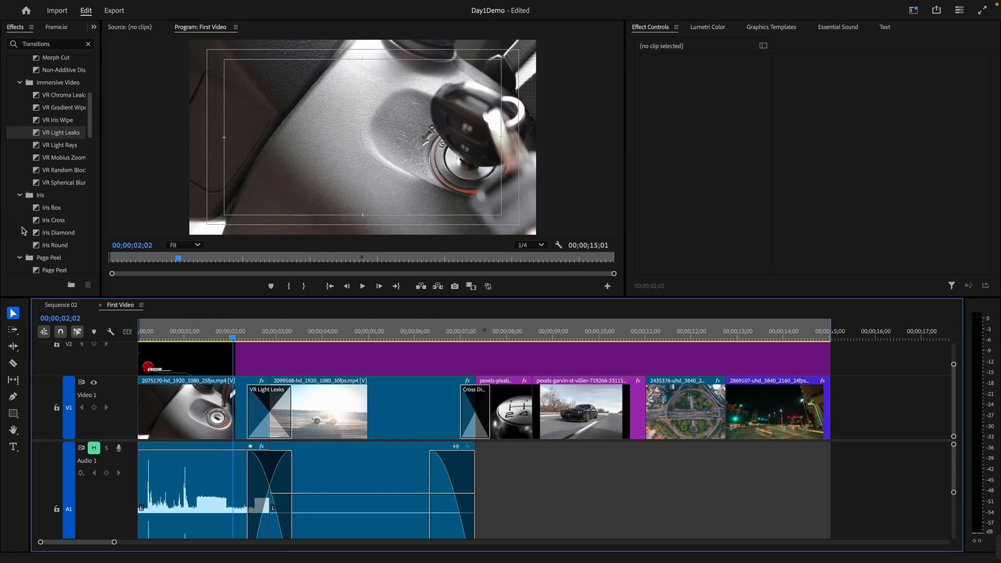
Replace the VR Light Leaks at the first cut with VR Mobius Zoom and play the sequence through it twice
{"action": "scroll", "coordinate": [48, 221], "scroll_direction": "down", "scroll_amount": 3}
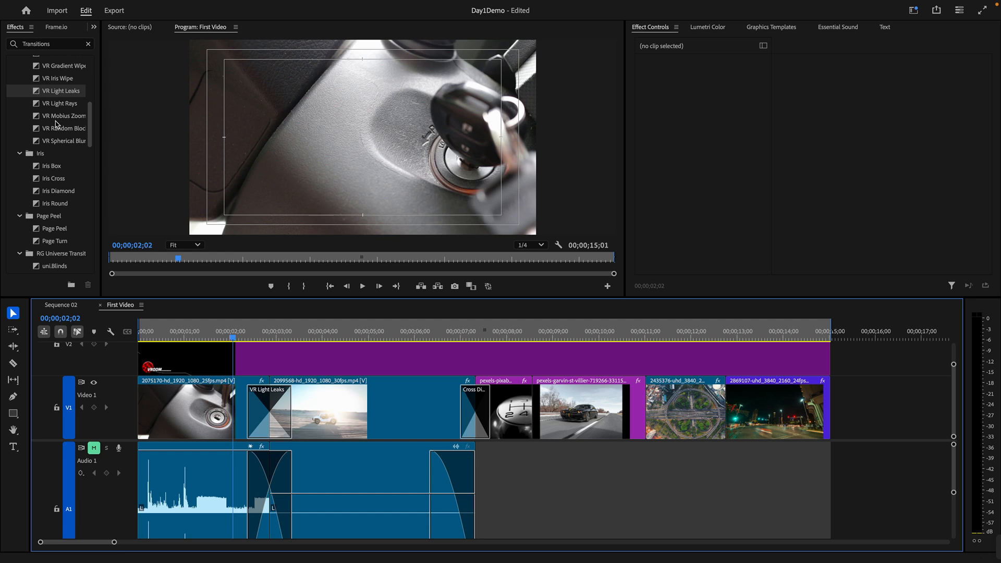
{"action": "left_click", "coordinate": [57, 117]}
{"action": "left_click_drag", "start_coordinate": [57, 119], "coordinate": [271, 407]}
{"action": "left_click_drag", "start_coordinate": [246, 339], "coordinate": [228, 338]}
{"action": "key", "text": "space"}
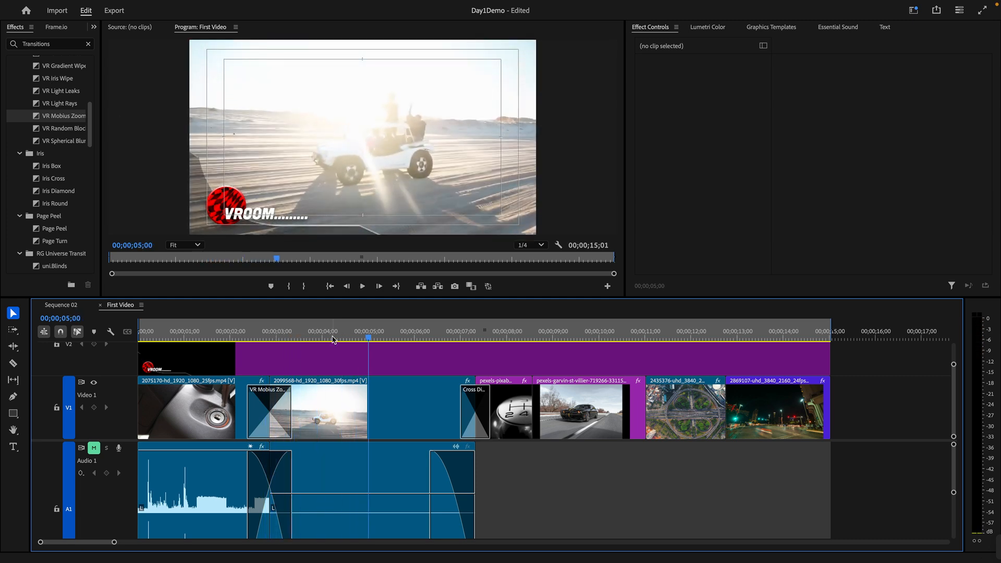
{"action": "left_click", "coordinate": [221, 336]}
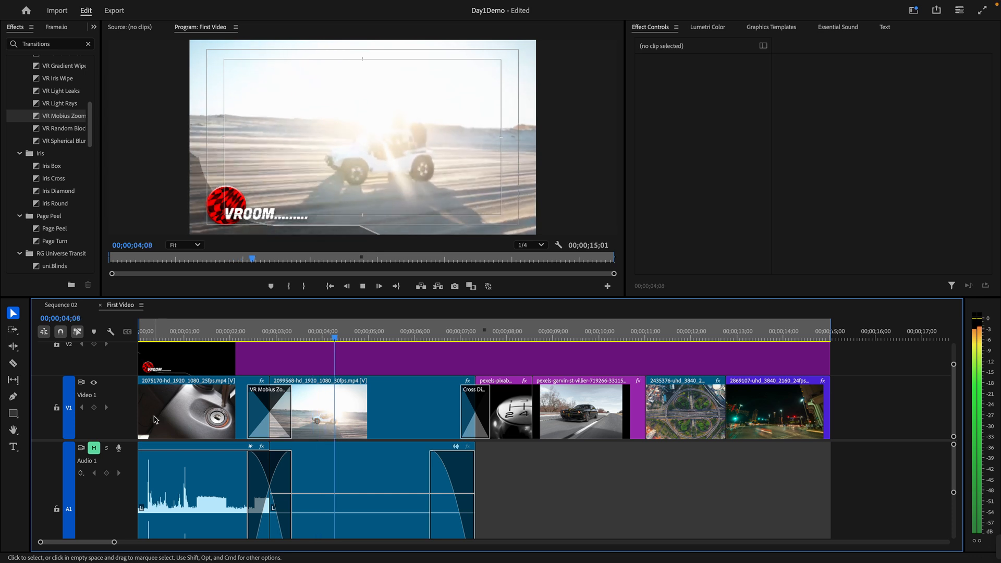
{"action": "key", "text": "space"}
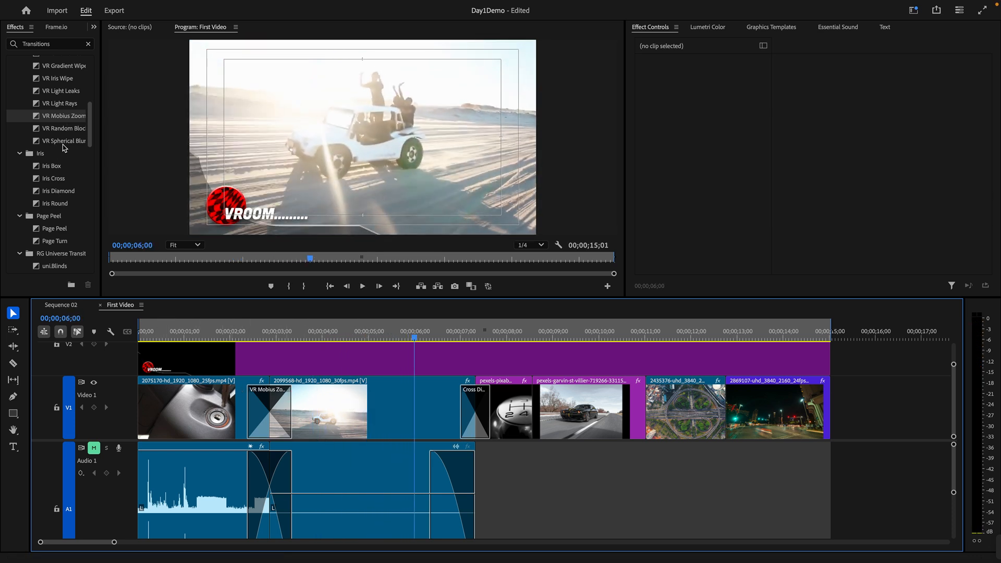
Replace the Cross Dissolve between the jeep clip and the gear knob image with VR Spherical Blur and play through it
{"action": "left_click_drag", "start_coordinate": [63, 145], "coordinate": [475, 417]}
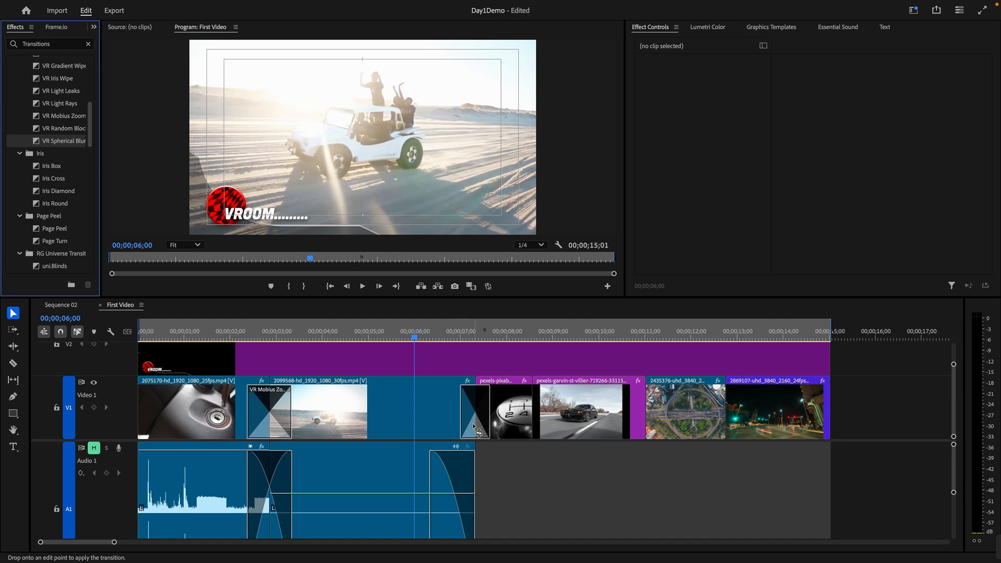
{"action": "key", "text": "space"}
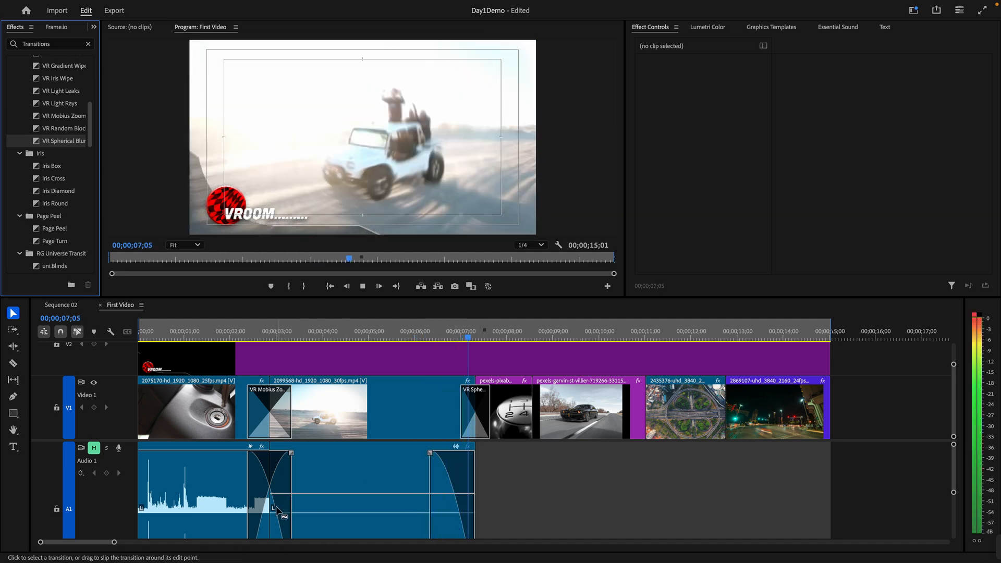
{"action": "key", "text": "space"}
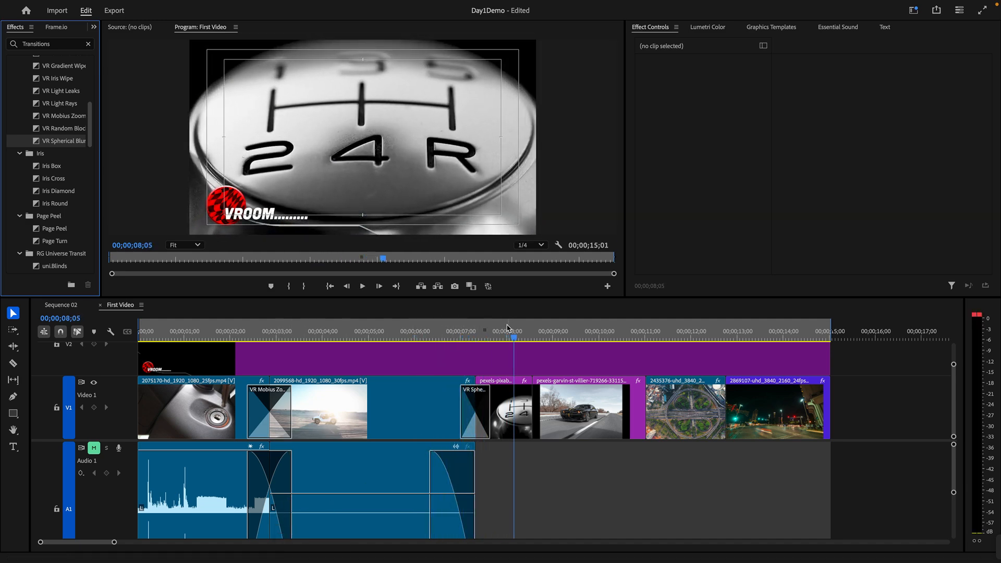
Replay the section around the second cut twice to examine how the VR Spherical Blur blends the two clips
{"action": "left_click_drag", "start_coordinate": [492, 335], "coordinate": [428, 343]}
{"action": "key", "text": "space"}
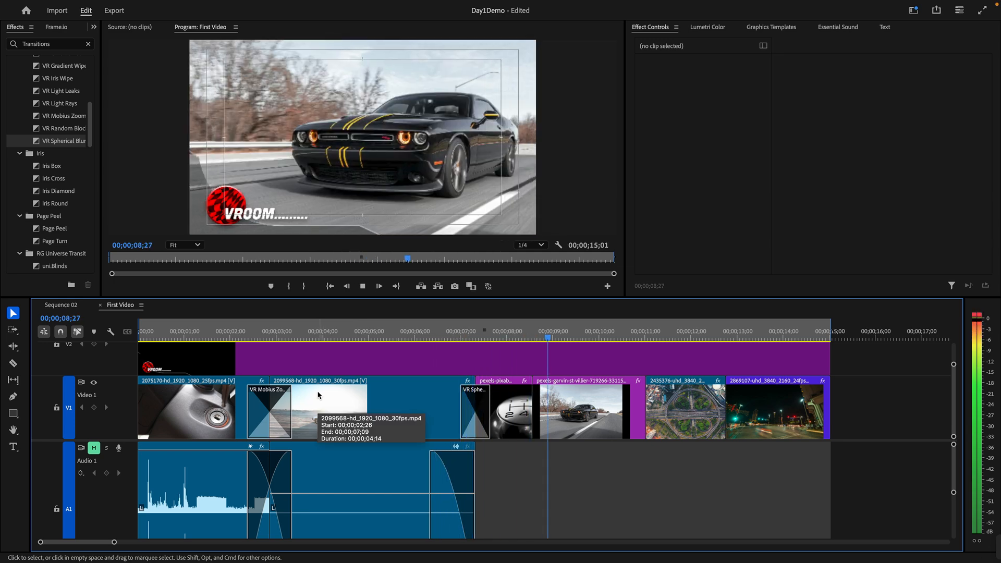
{"action": "left_click", "coordinate": [493, 337]}
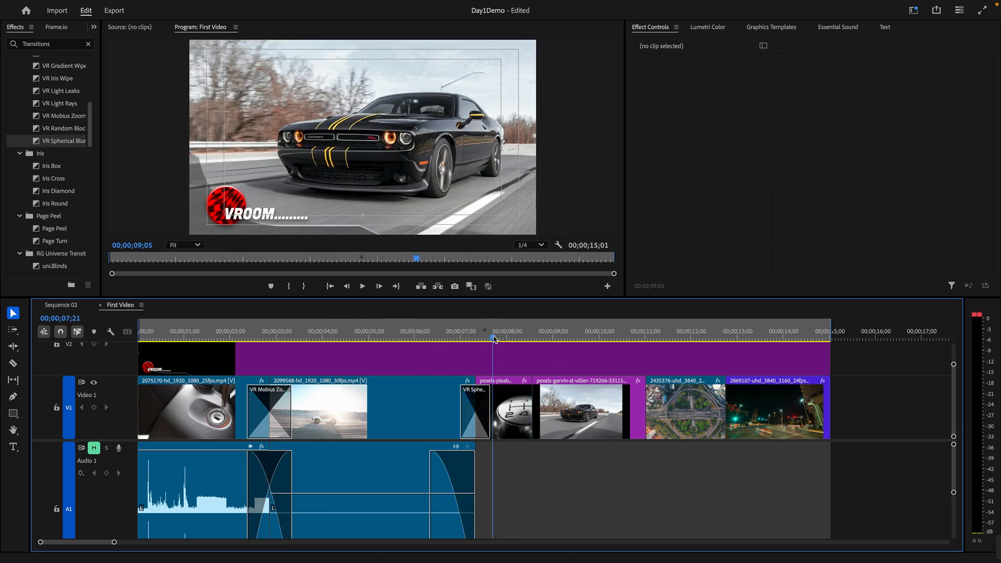
{"action": "left_click_drag", "start_coordinate": [493, 339], "coordinate": [424, 351]}
{"action": "key", "text": "space"}
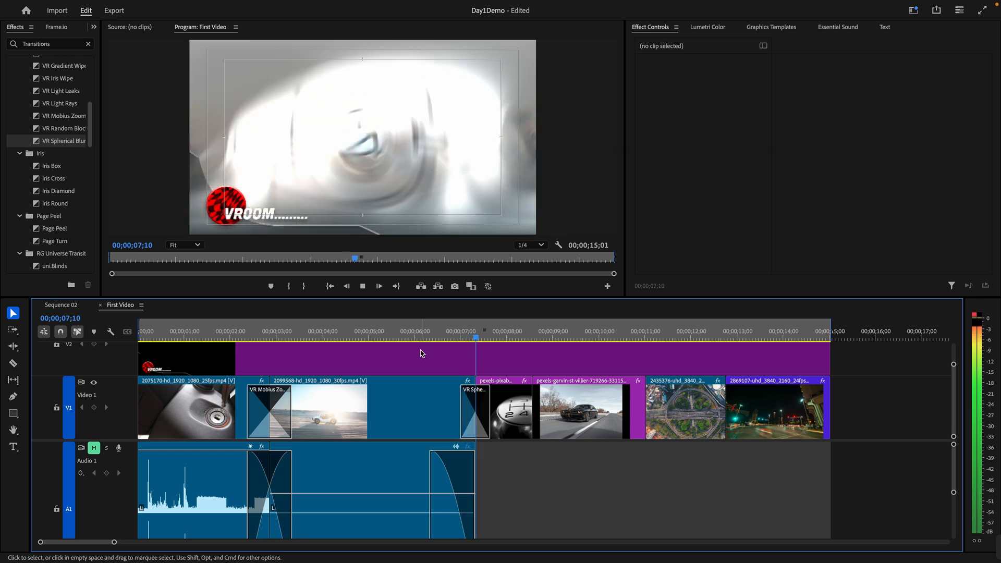
{"action": "key", "text": "space"}
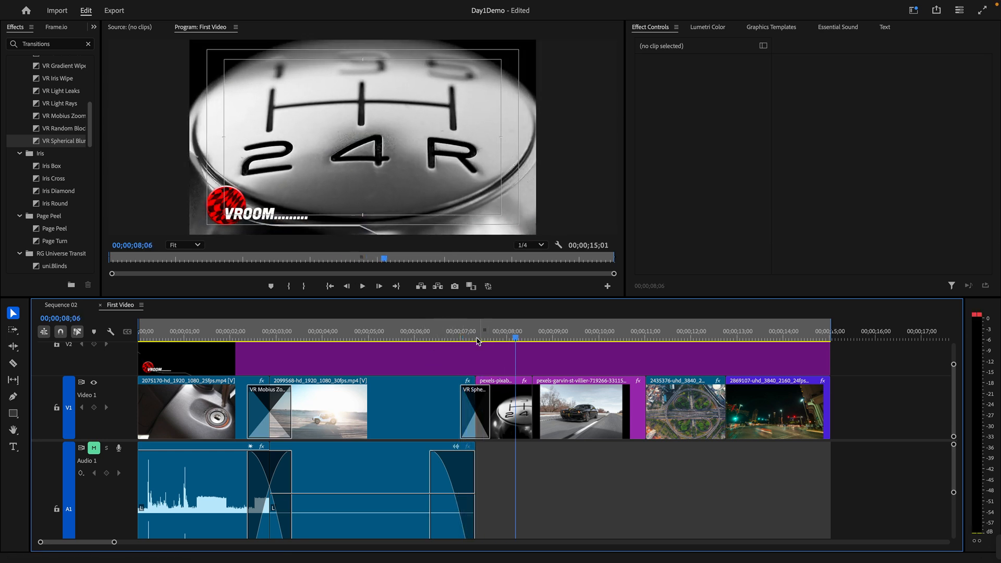
Show the settings of the VR Spherical Blur at the second cut, followed by those of the VR Mobius Zoom at the first
{"action": "left_click", "coordinate": [475, 412]}
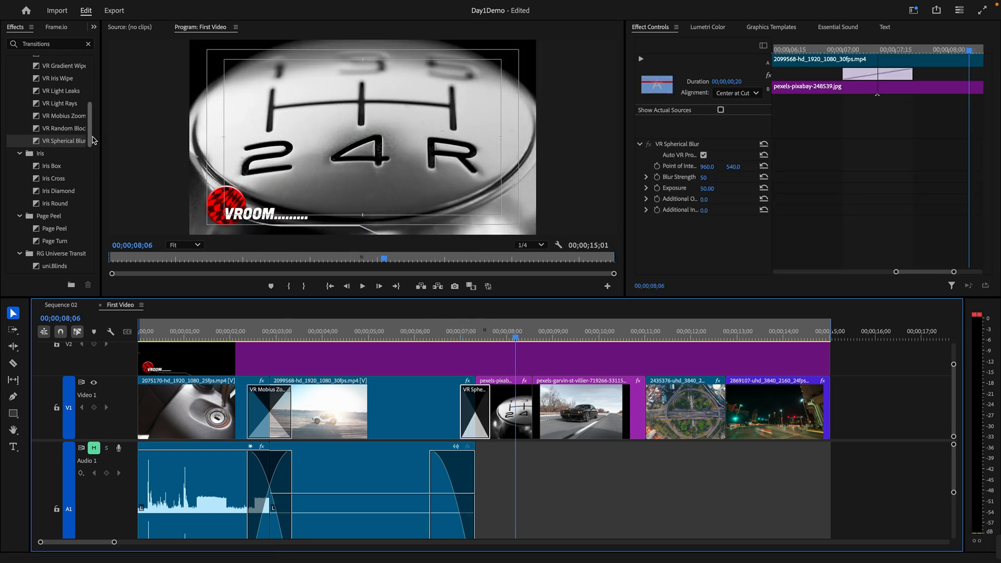
{"action": "scroll", "coordinate": [51, 172], "scroll_direction": "down", "scroll_amount": 1}
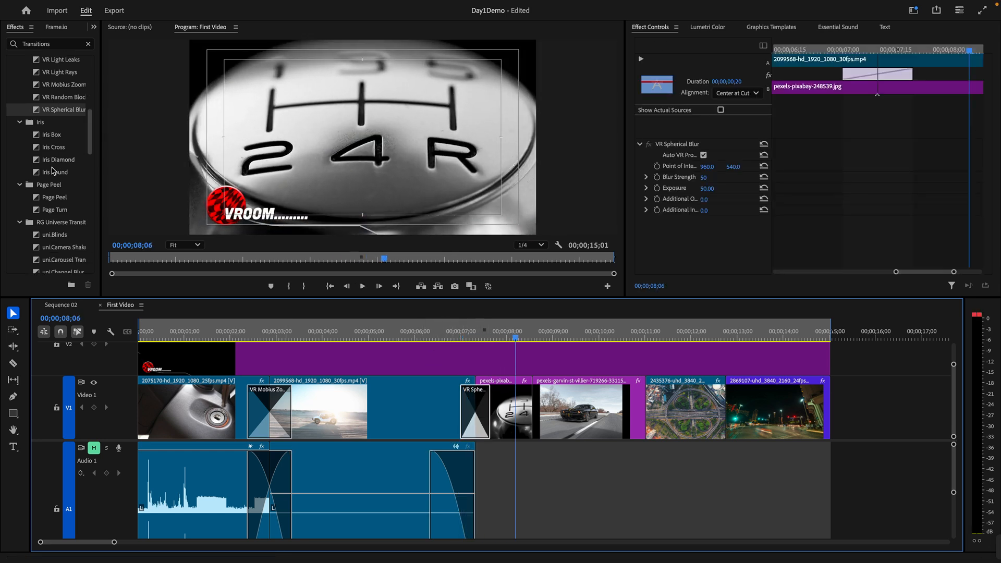
{"action": "left_click", "coordinate": [267, 417]}
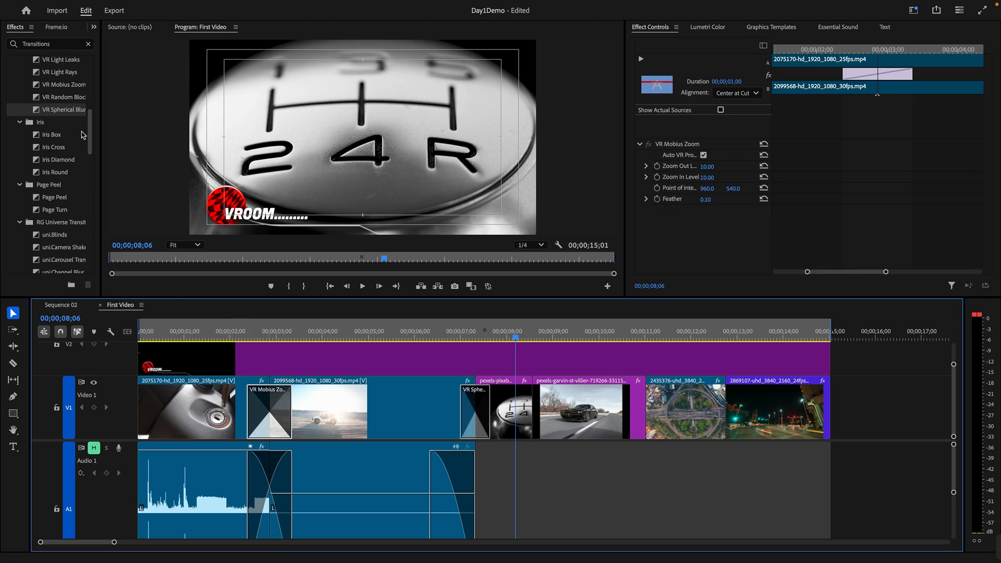
Collapse the RG Universe Transitions folder, replace the VR Mobius Zoom at the first cut with Iris Round, and play the sequence through it
{"action": "mouse_move", "coordinate": [90, 138]}
{"action": "left_mouse_down"}
{"action": "mouse_move", "coordinate": [94, 167]}
{"action": "mouse_move", "coordinate": [96, 133]}
{"action": "left_mouse_up"}
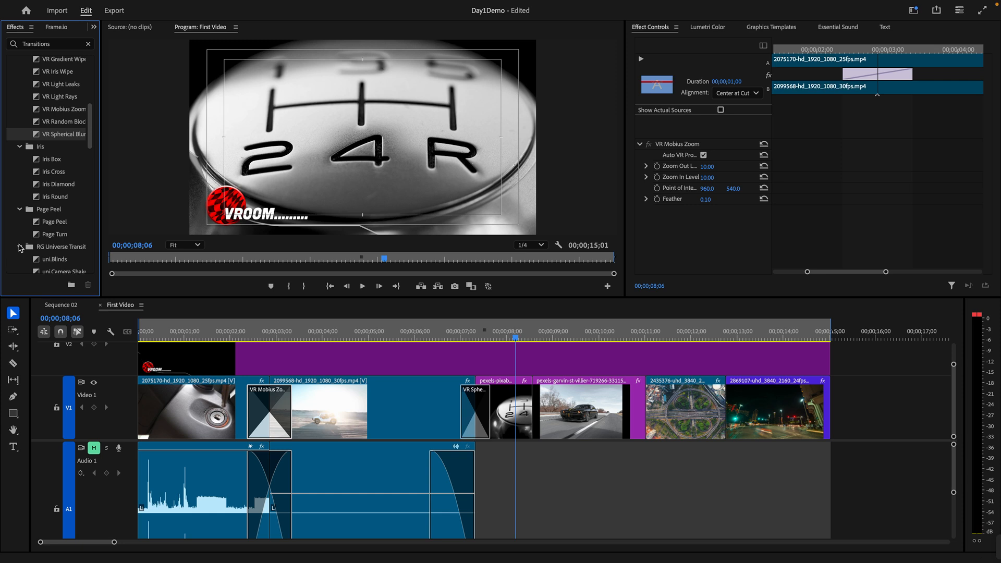
{"action": "left_click", "coordinate": [19, 246]}
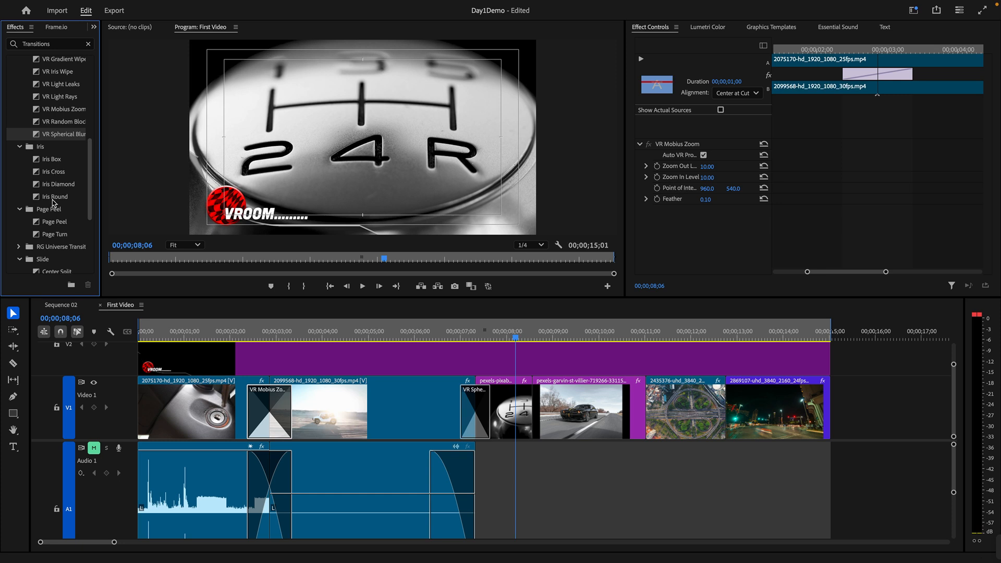
{"action": "left_click_drag", "start_coordinate": [52, 198], "coordinate": [262, 406]}
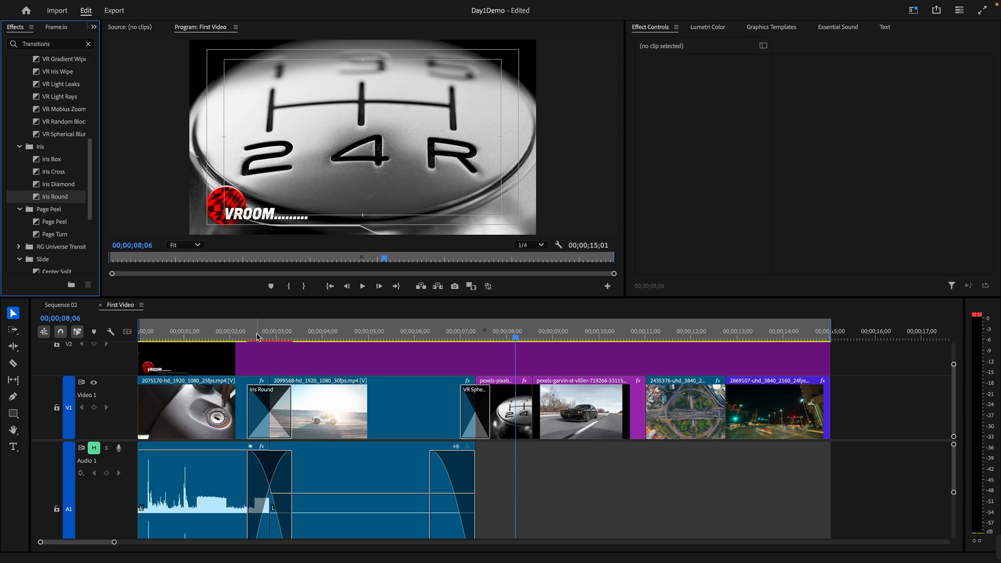
{"action": "left_click", "coordinate": [232, 338]}
{"action": "key", "text": "space"}
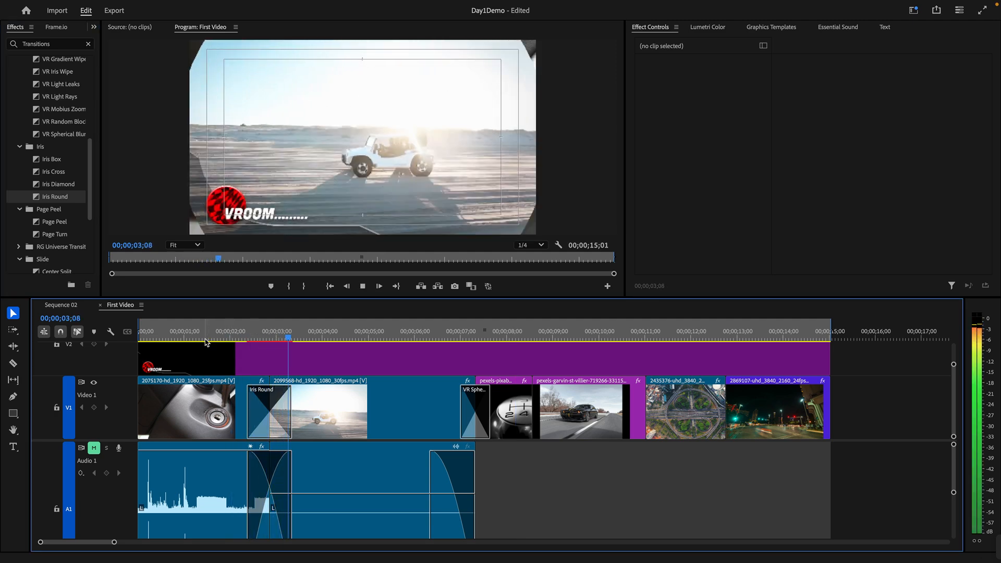
{"action": "left_click", "coordinate": [182, 335]}
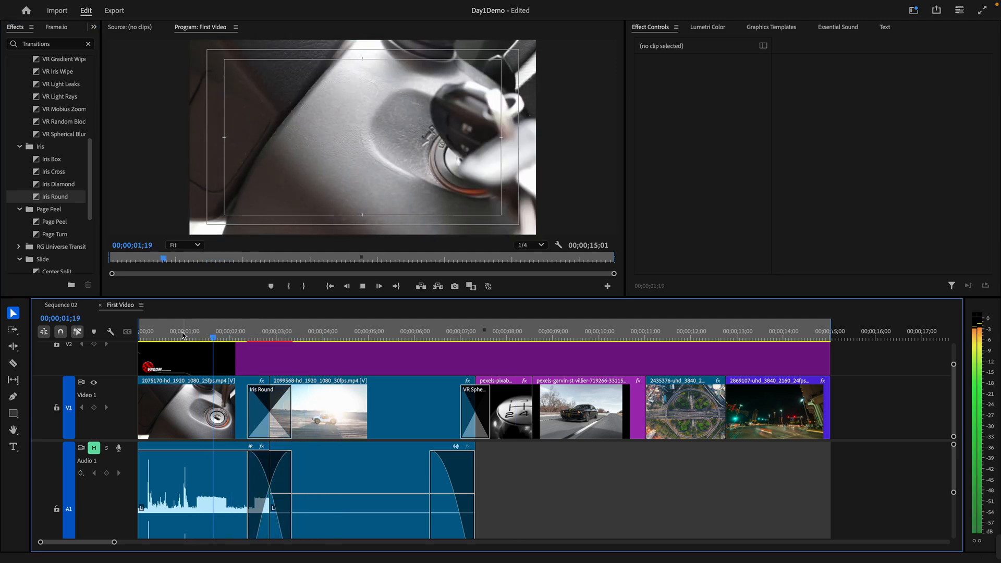
{"action": "key", "text": "space"}
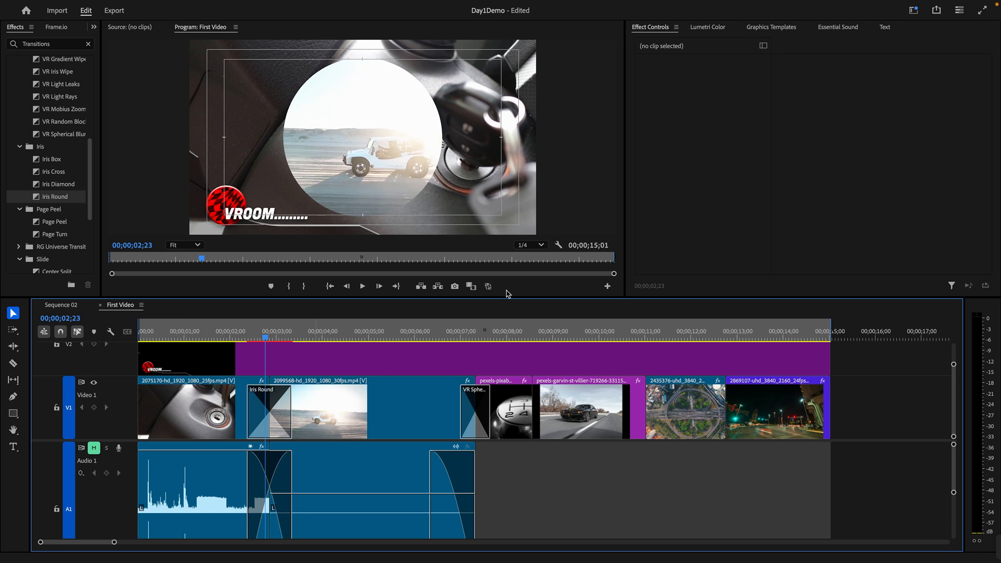
Keep the Iris Round aligned Center at Cut and move its iris centre toward the frame's right edge, slightly above the middle
{"action": "left_click", "coordinate": [277, 423]}
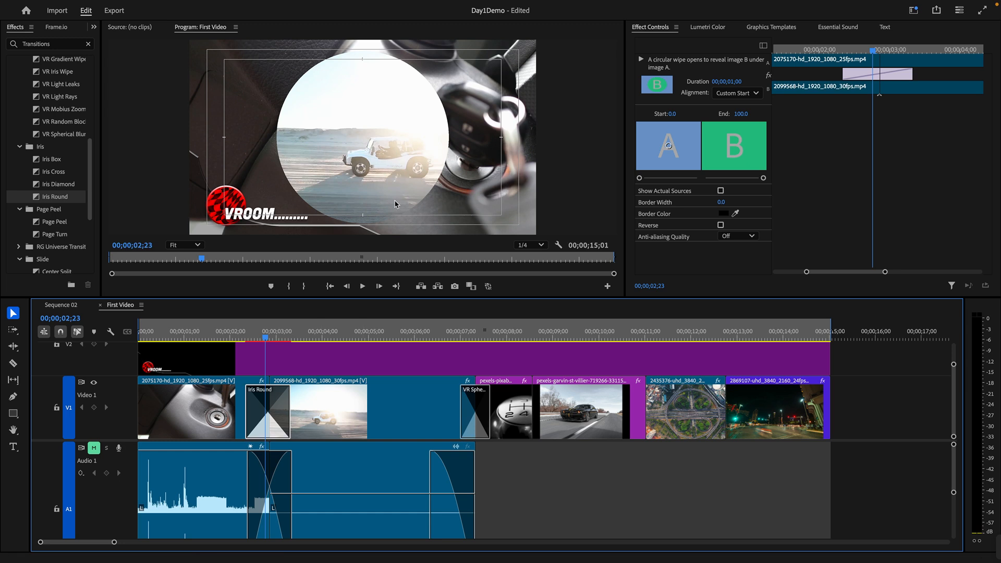
{"action": "left_click_drag", "start_coordinate": [273, 416], "coordinate": [274, 417]}
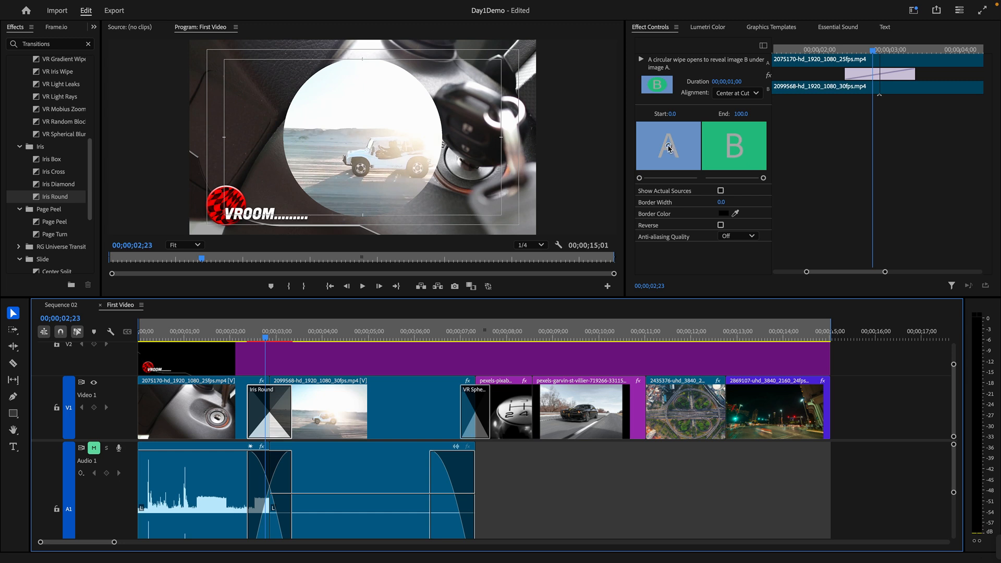
{"action": "left_click", "coordinate": [669, 149]}
{"action": "left_click_drag", "start_coordinate": [669, 146], "coordinate": [674, 150]}
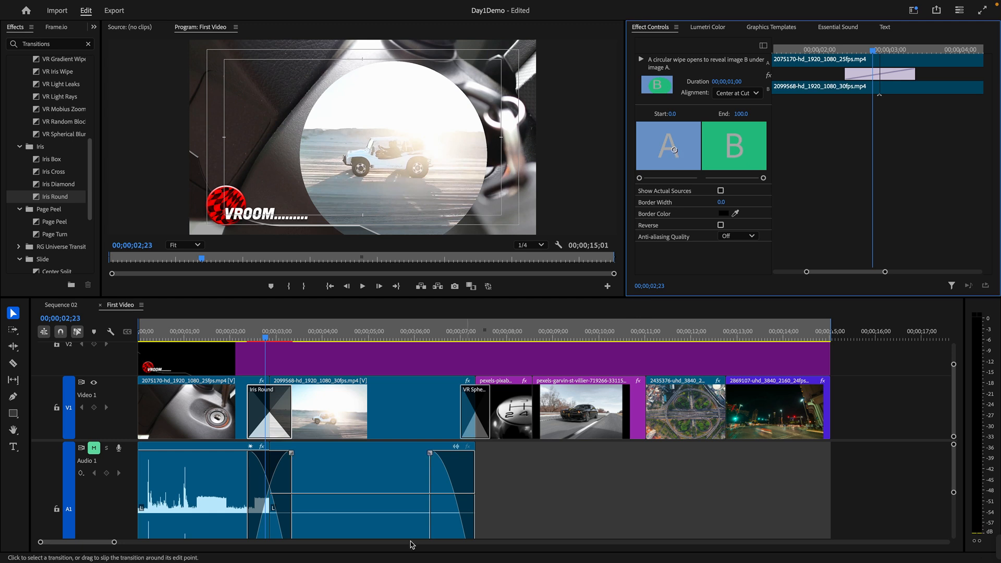
{"action": "left_click_drag", "start_coordinate": [268, 339], "coordinate": [258, 339]}
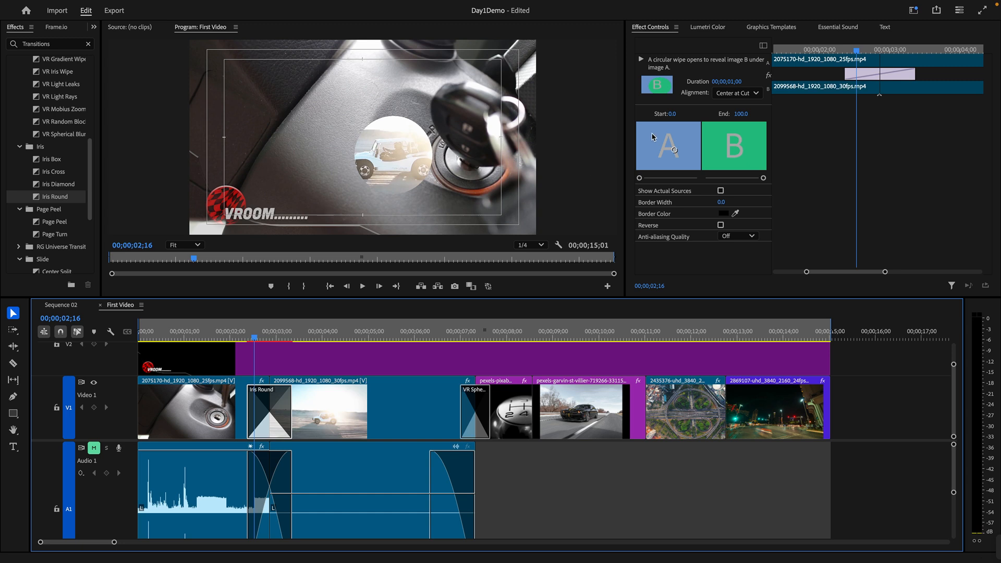
{"action": "mouse_move", "coordinate": [674, 151]}
{"action": "left_mouse_down"}
{"action": "mouse_move", "coordinate": [696, 148]}
{"action": "mouse_move", "coordinate": [686, 149]}
{"action": "left_mouse_up"}
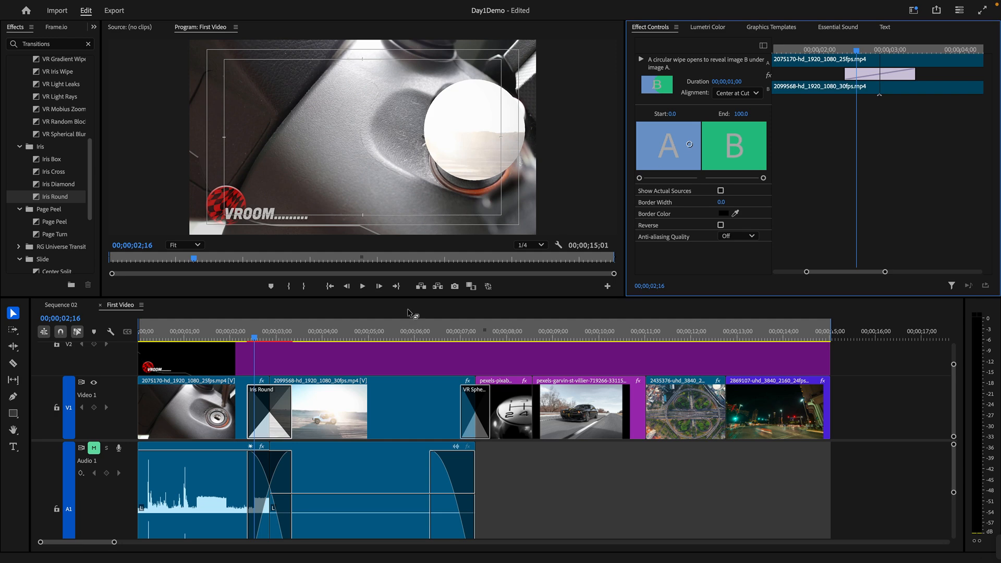
Play the sequence through the first cut to examine the Iris Round opening from its off-centre point
{"action": "left_click_drag", "start_coordinate": [252, 336], "coordinate": [207, 338]}
{"action": "key", "text": "space"}
{"action": "mouse_move", "coordinate": [87, 560]}
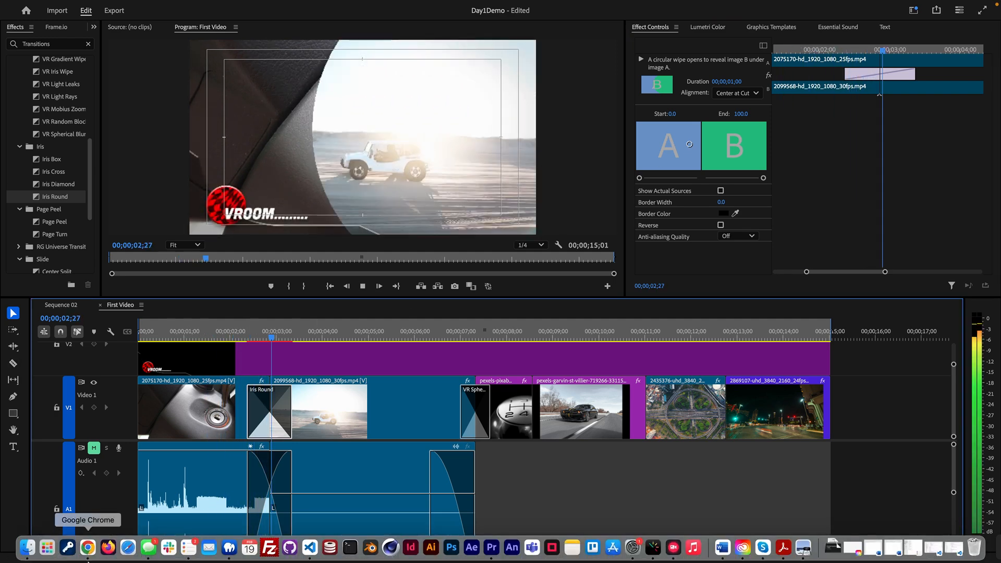
Stop playback and briefly switch on Show Actual Sources for the Iris Round to preview the real footage, leaving the option off
{"action": "key", "text": "space"}
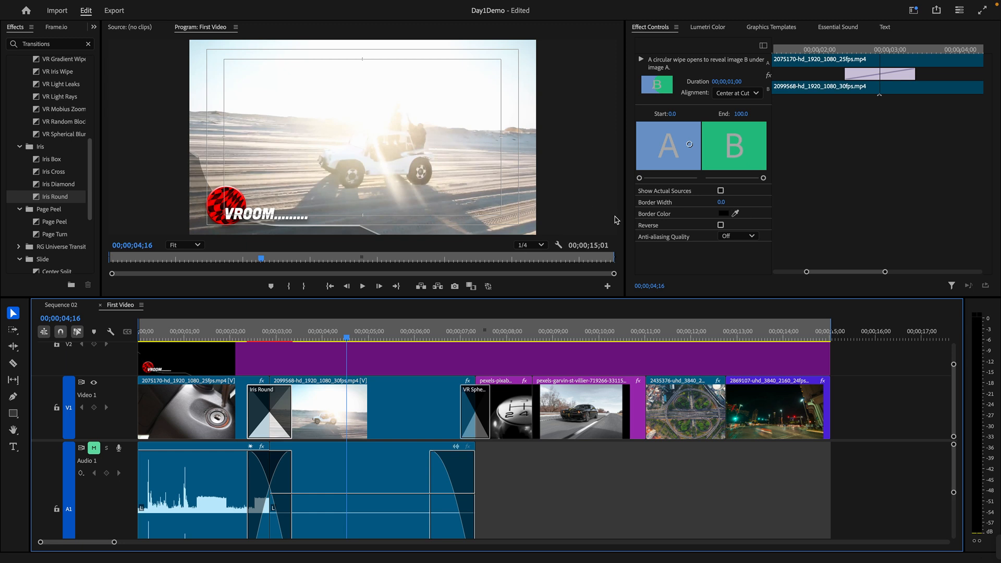
{"action": "left_click", "coordinate": [721, 192]}
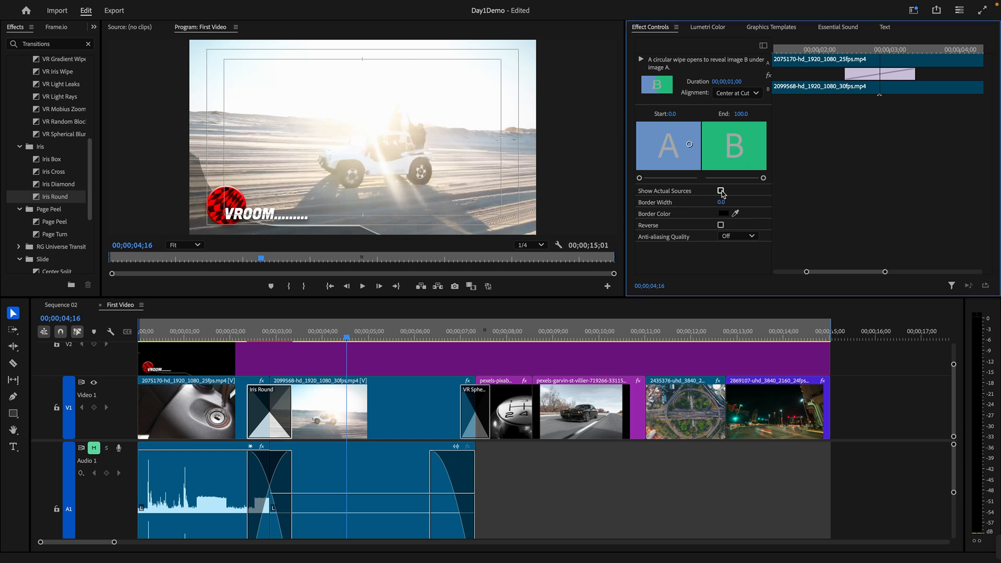
{"action": "left_click", "coordinate": [721, 191]}
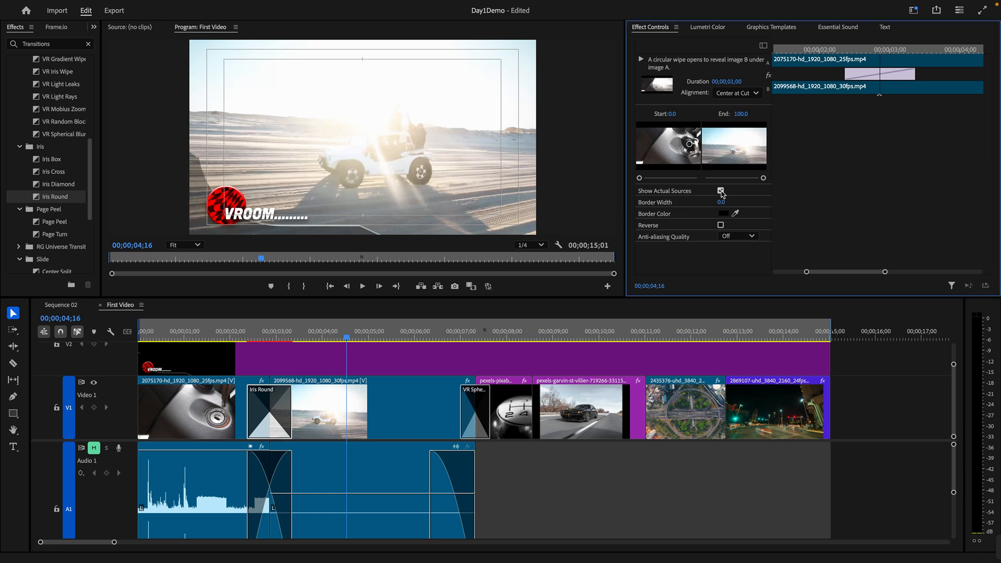
{"action": "left_click", "coordinate": [721, 191]}
{"action": "left_click", "coordinate": [721, 191]}
Try a border width of 20.3 on the Iris Round, check it mid-transition, and reset the width to 0
{"action": "left_click", "coordinate": [720, 191]}
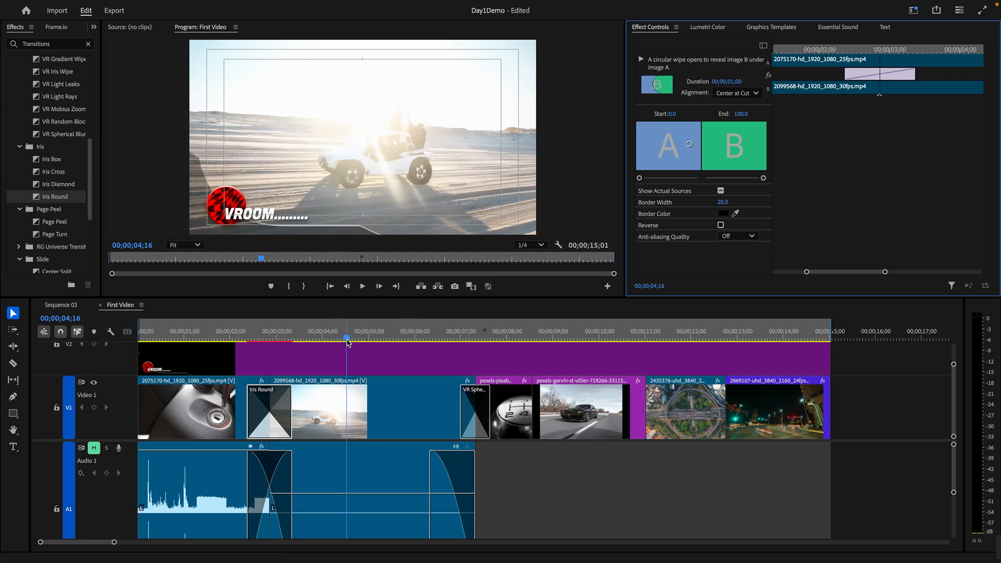
{"action": "left_click_drag", "start_coordinate": [348, 342], "coordinate": [273, 343]}
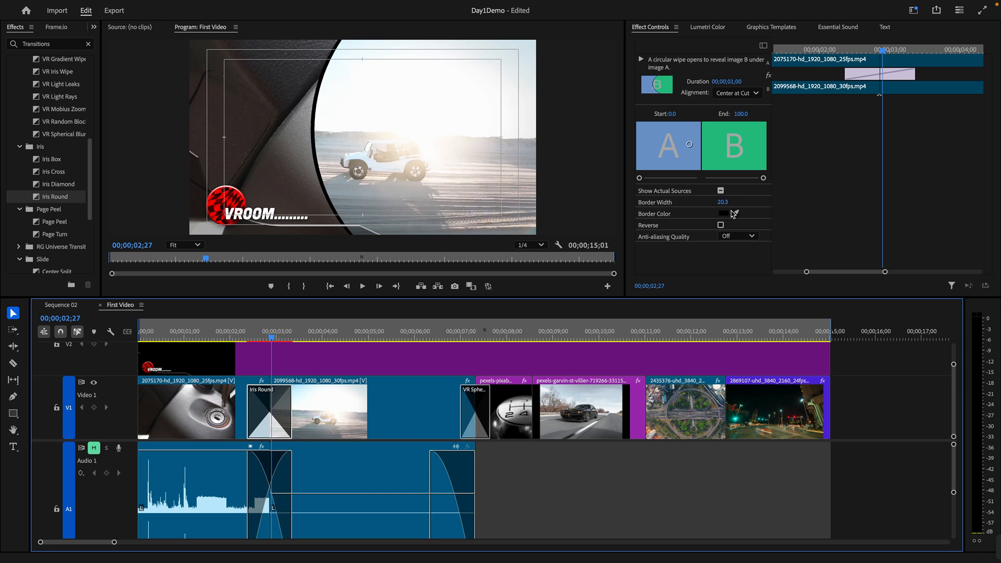
{"action": "left_click_drag", "start_coordinate": [722, 202], "coordinate": [722, 203]}
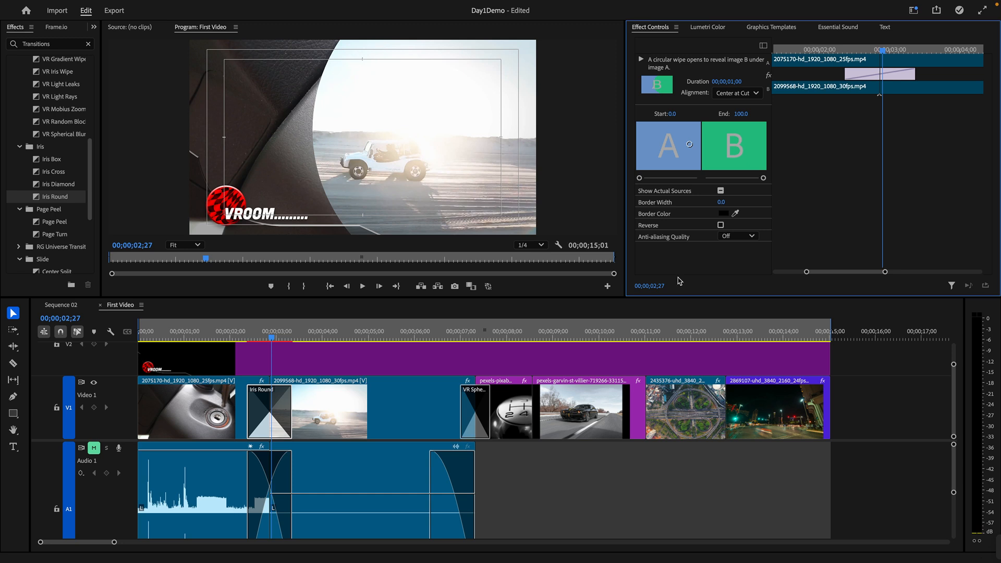
Set the Iris Round's anti-aliasing quality to Medium and play the sequence through the first cut
{"action": "left_click", "coordinate": [753, 238]}
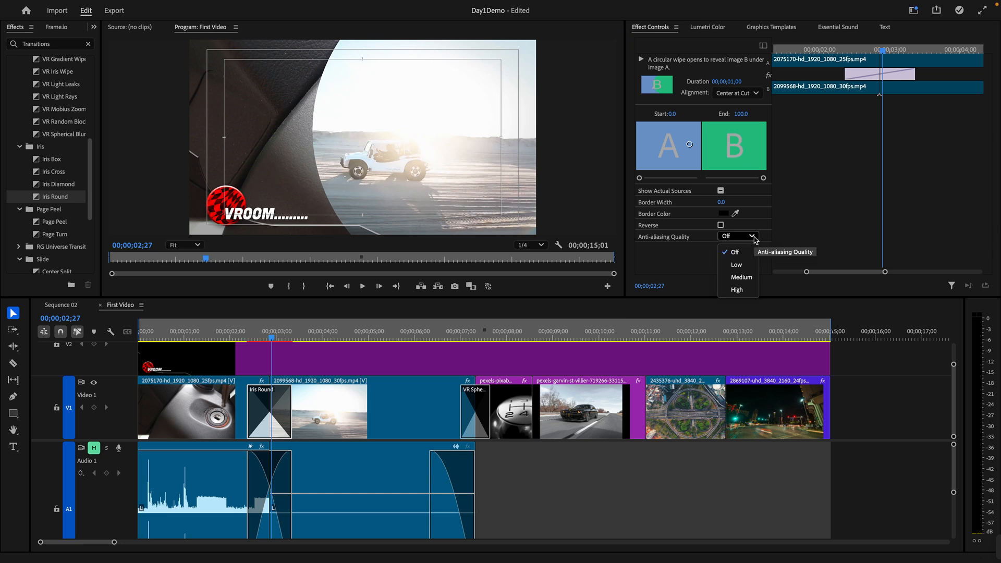
{"action": "left_click", "coordinate": [741, 277]}
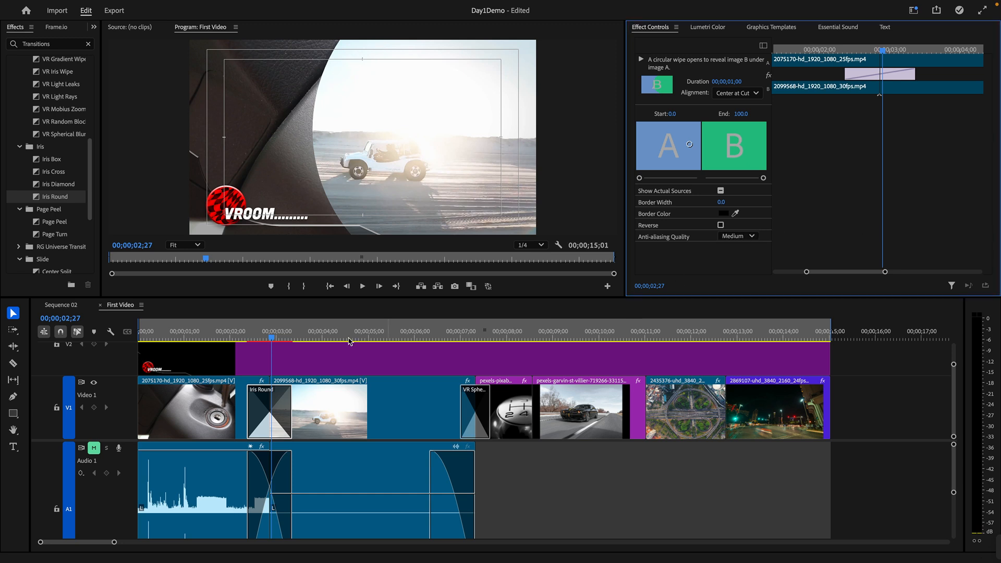
{"action": "left_click_drag", "start_coordinate": [256, 341], "coordinate": [276, 340]}
{"action": "key", "text": "space"}
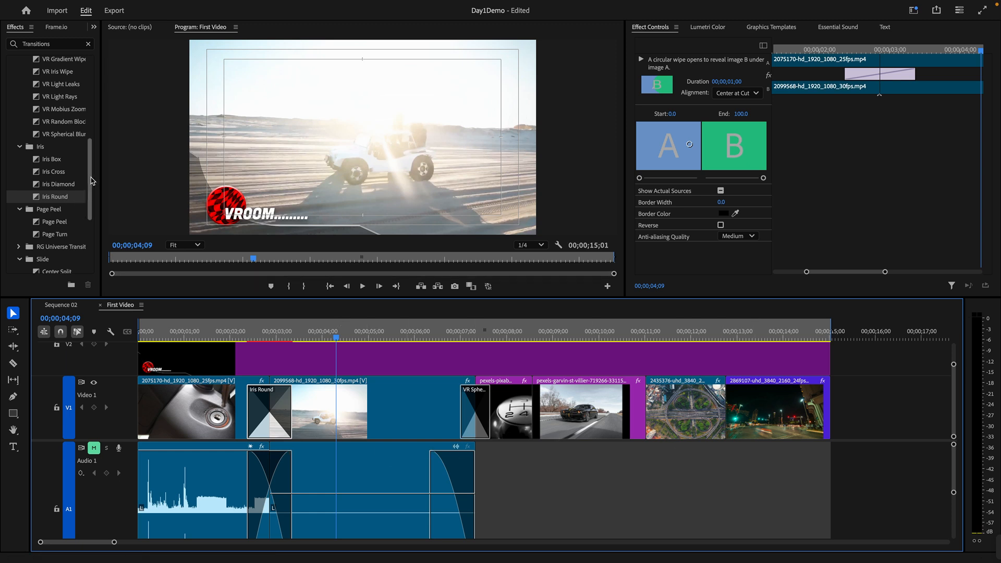
Replace the Iris Round at the first cut with Page Peel and play the sequence to preview it
{"action": "left_click_drag", "start_coordinate": [91, 180], "coordinate": [265, 412]}
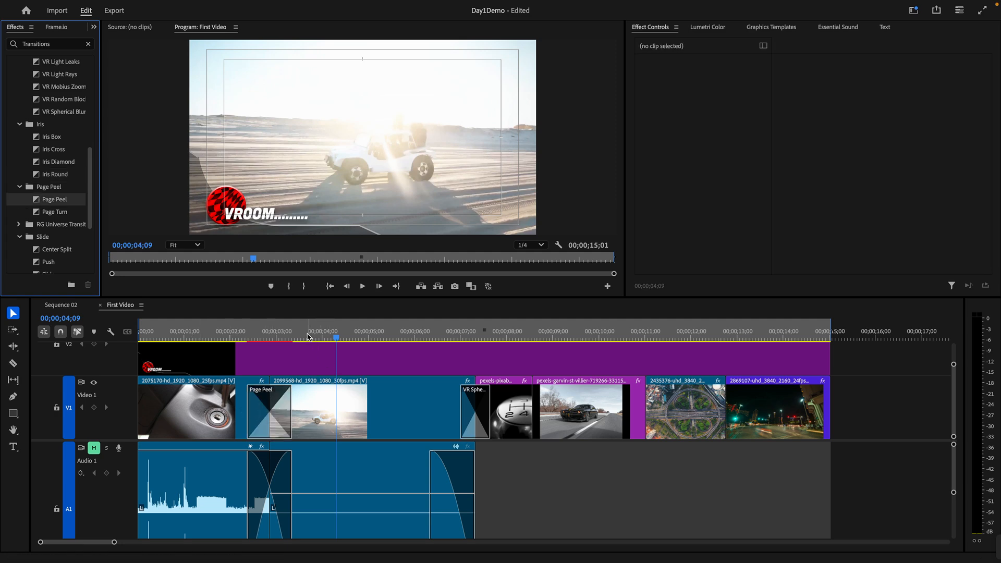
{"action": "left_click_drag", "start_coordinate": [308, 337], "coordinate": [215, 337]}
{"action": "key", "text": "space"}
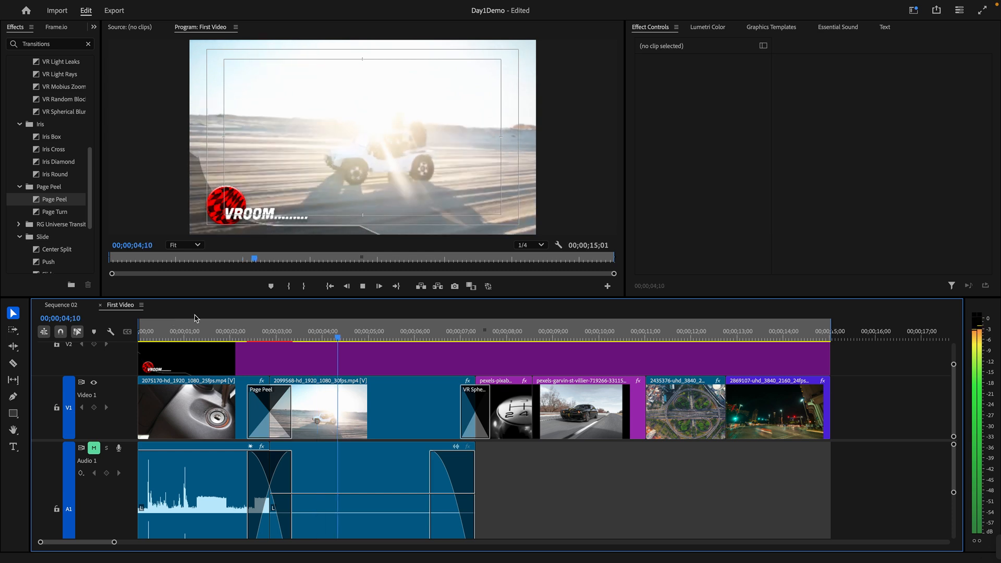
{"action": "key", "text": "space"}
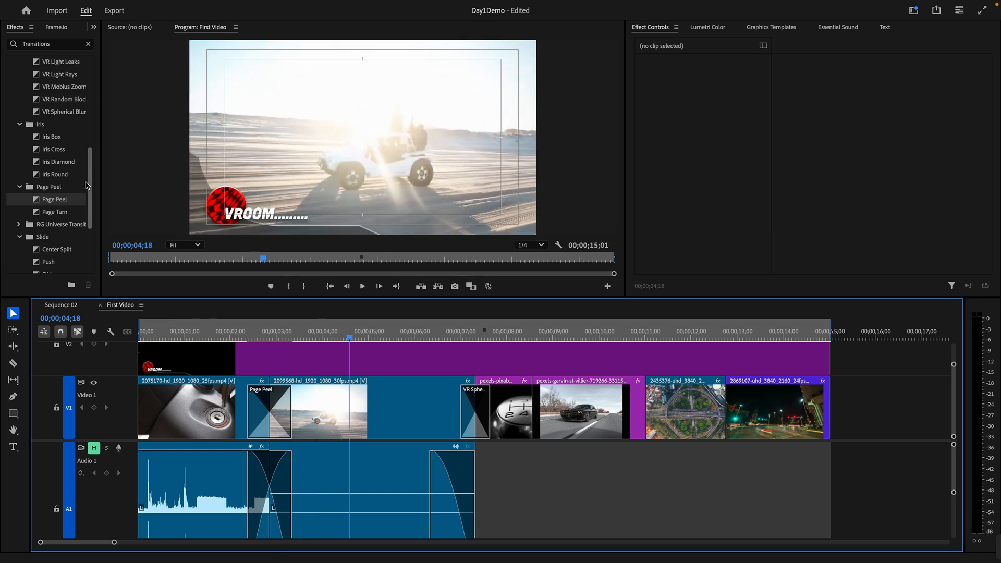
Replace the Page Peel at the first cut with the Push slide transition and play the sequence through it
{"action": "left_click_drag", "start_coordinate": [91, 186], "coordinate": [93, 208]}
{"action": "scroll", "coordinate": [49, 165], "scroll_direction": "down", "scroll_amount": 2}
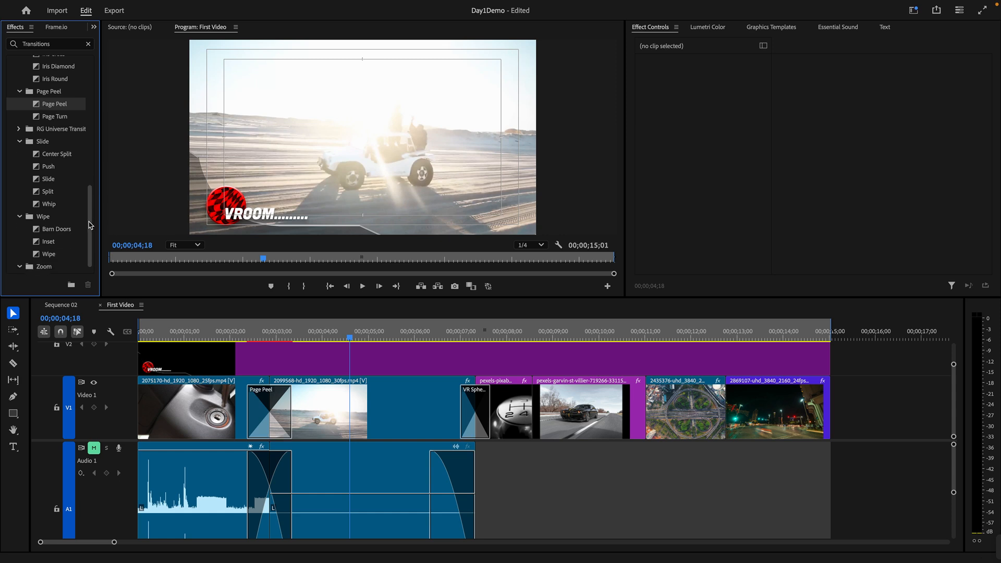
{"action": "left_click_drag", "start_coordinate": [36, 194], "coordinate": [274, 412]}
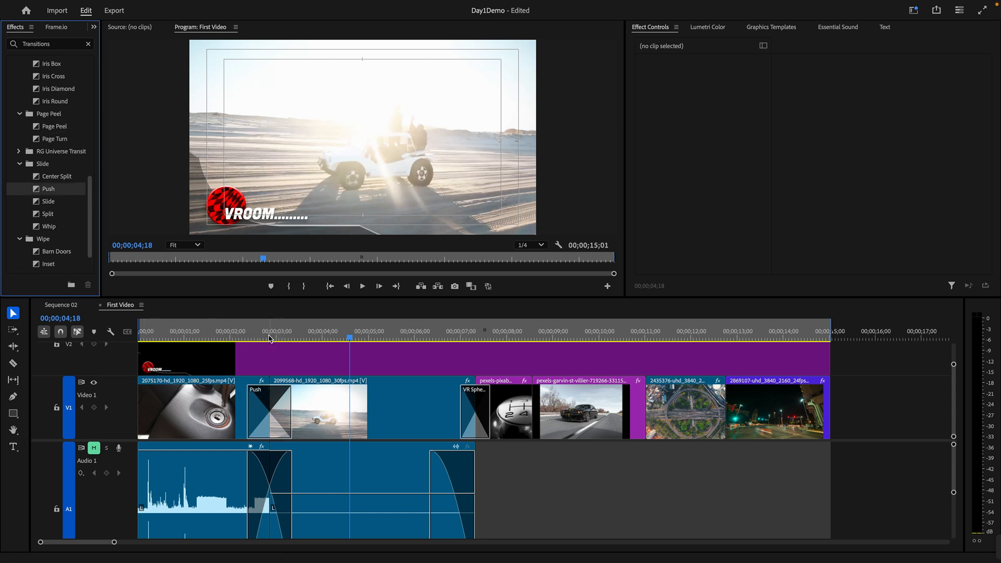
{"action": "left_click", "coordinate": [207, 327]}
{"action": "key", "text": "space"}
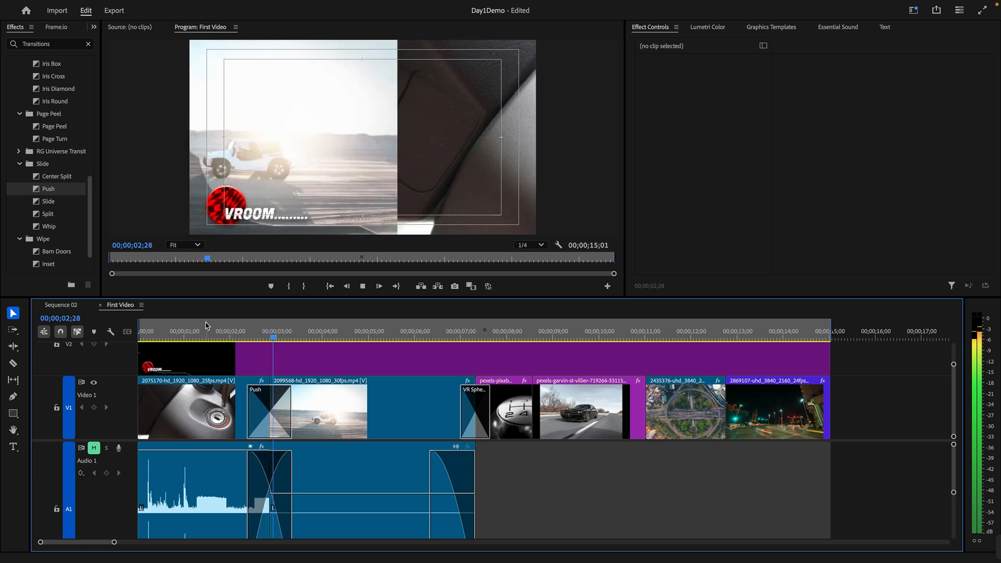
{"action": "key", "text": "space"}
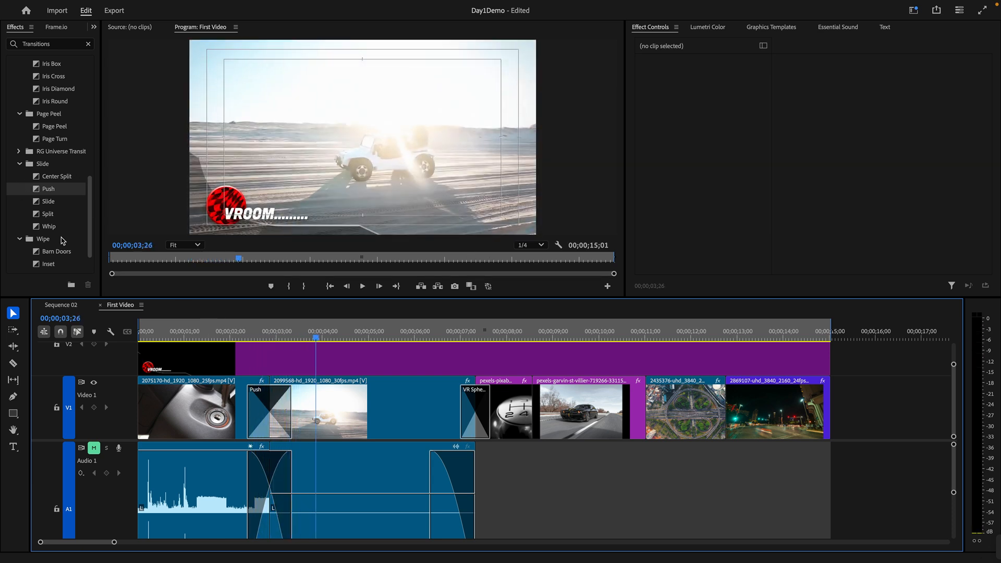
Replace the Push at the first cut with the Barn Doors wipe and play the sequence through it
{"action": "scroll", "coordinate": [62, 215], "scroll_direction": "down", "scroll_amount": 2}
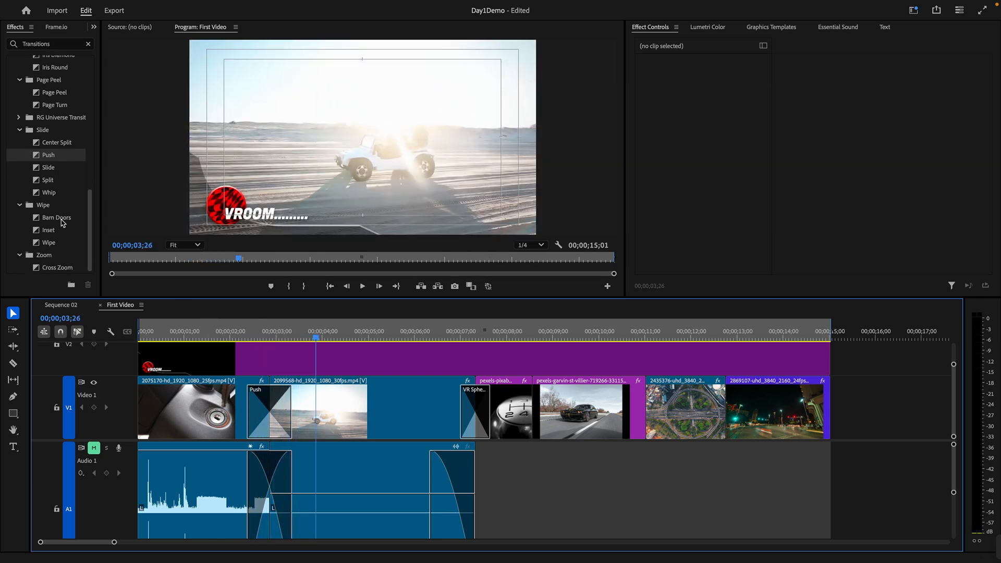
{"action": "left_click_drag", "start_coordinate": [54, 222], "coordinate": [269, 412]}
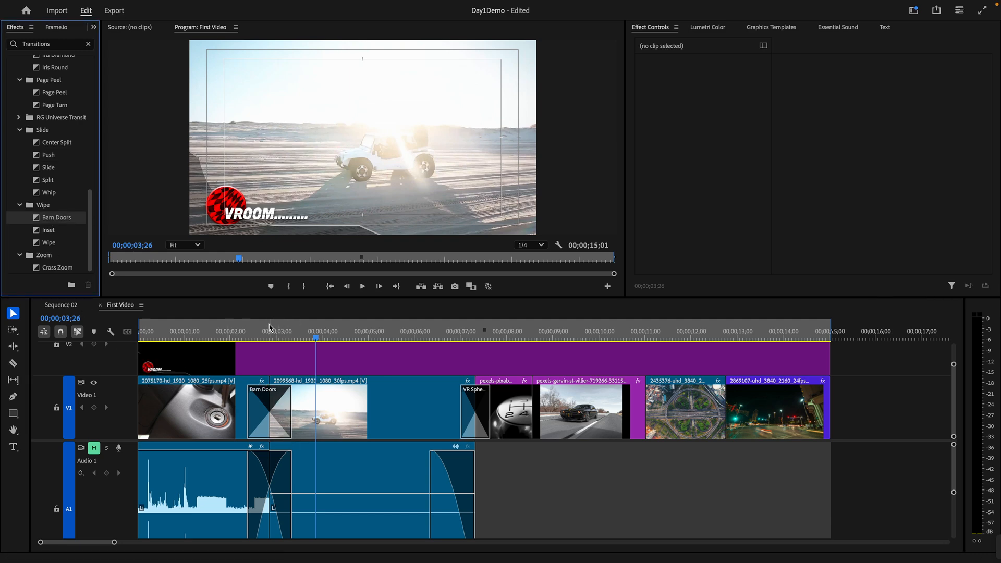
{"action": "left_click_drag", "start_coordinate": [268, 336], "coordinate": [219, 337]}
{"action": "key", "text": "space"}
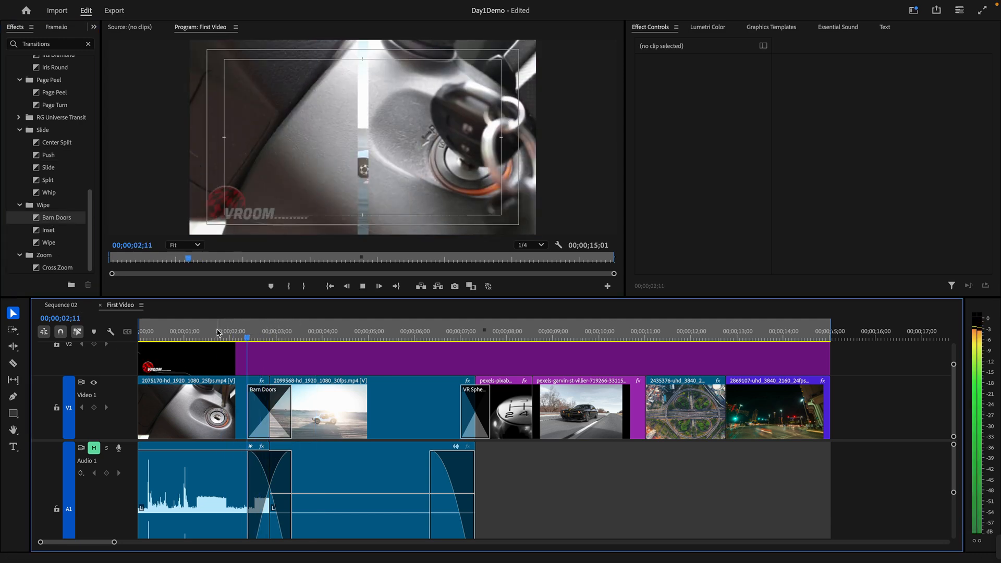
{"action": "key", "text": "space"}
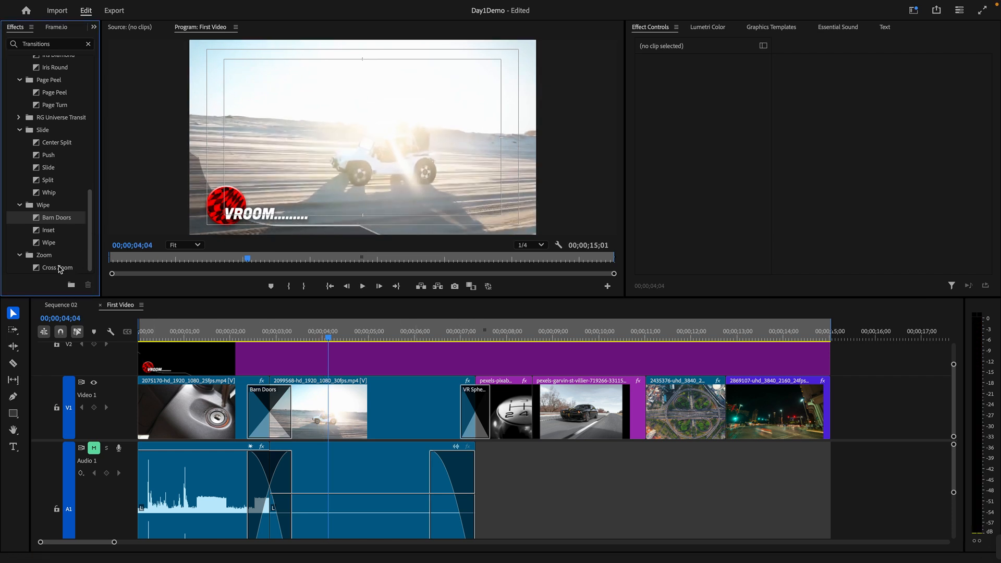
Replace the Barn Doors at the first cut with Cross Zoom and play the sequence through it twice
{"action": "left_click_drag", "start_coordinate": [58, 267], "coordinate": [279, 407]}
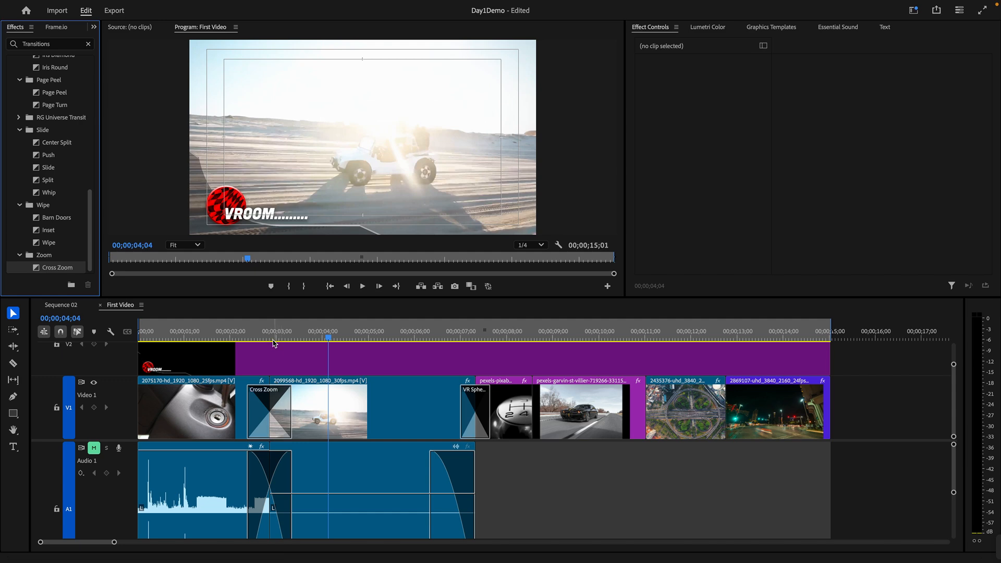
{"action": "left_click_drag", "start_coordinate": [277, 339], "coordinate": [250, 341]}
{"action": "key", "text": "space"}
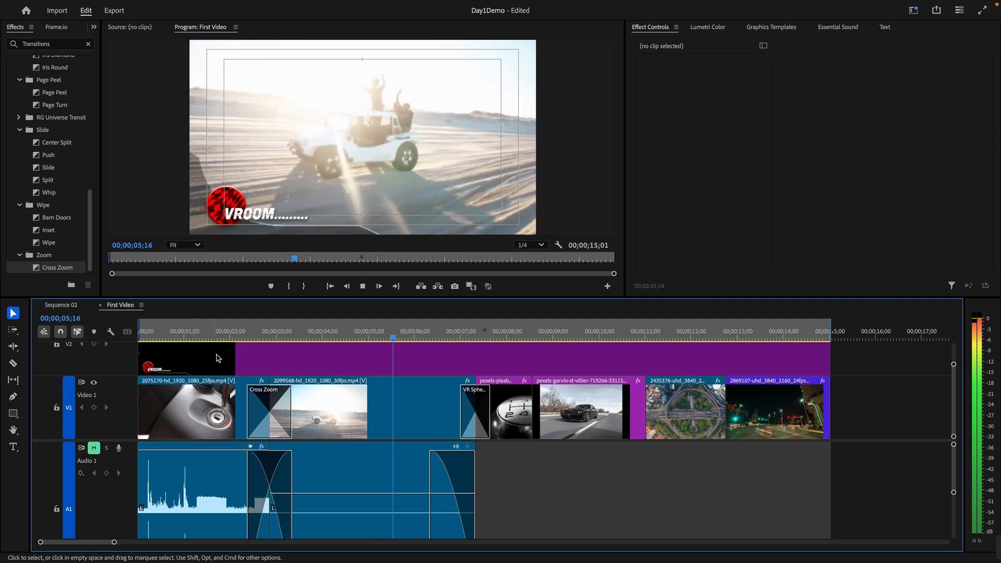
{"action": "left_click", "coordinate": [221, 339]}
{"action": "key", "text": "space"}
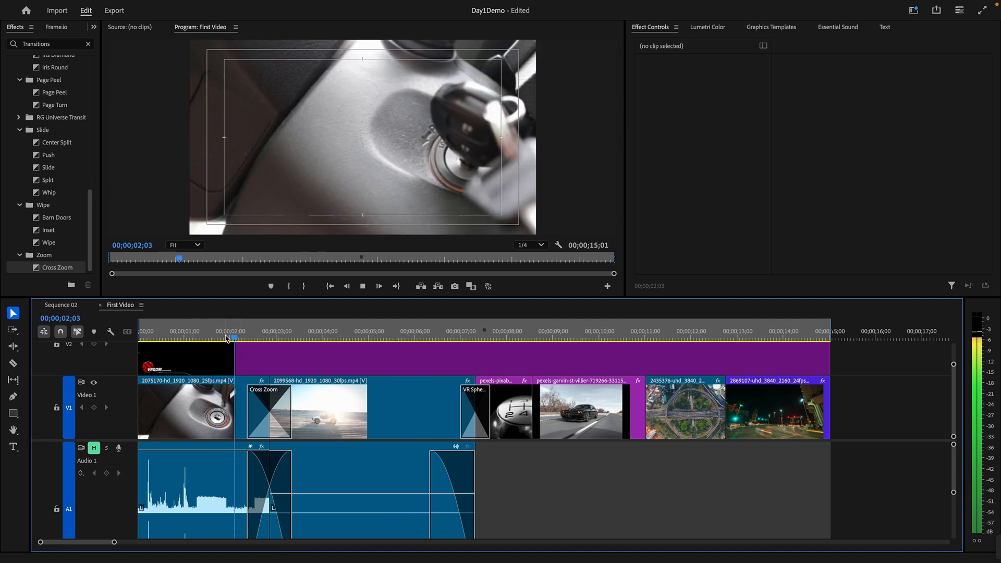
{"action": "key", "text": "space"}
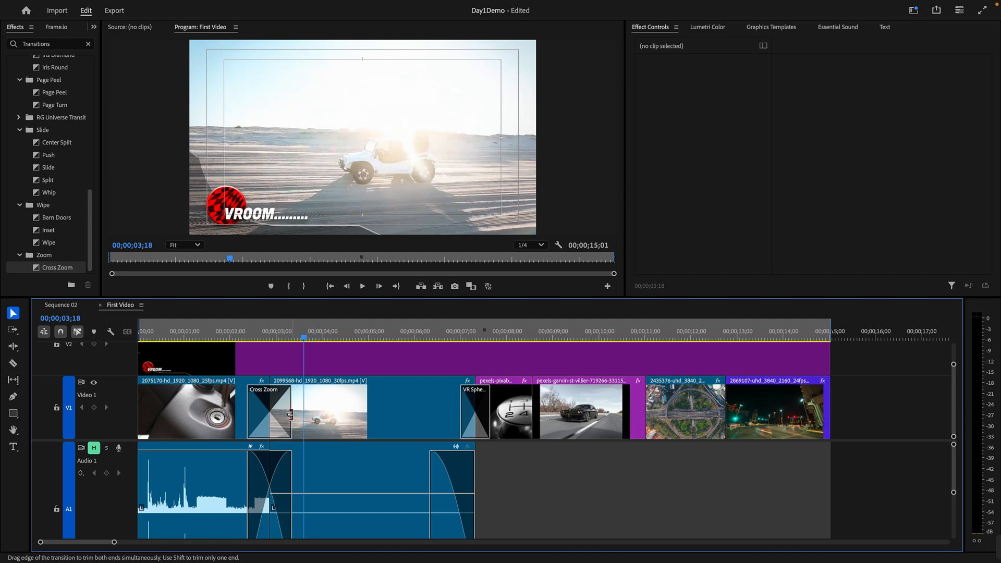
Lengthen the Cross Zoom at the first cut to a duration of 00;00;02;02 and play the sequence through it
{"action": "left_click_drag", "start_coordinate": [289, 416], "coordinate": [316, 415]}
{"action": "key", "text": "j"}
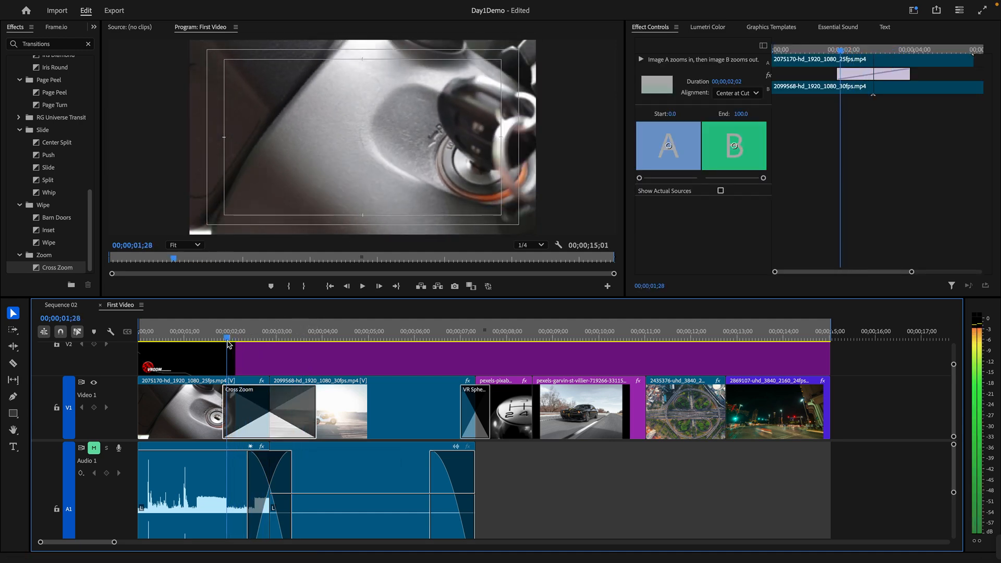
{"action": "key", "text": "l"}
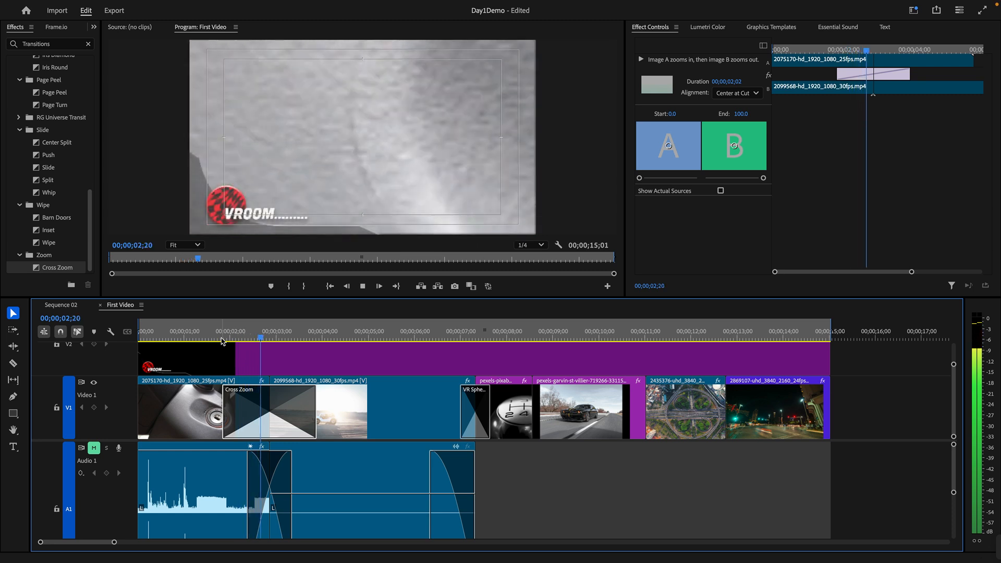
{"action": "key", "text": "k"}
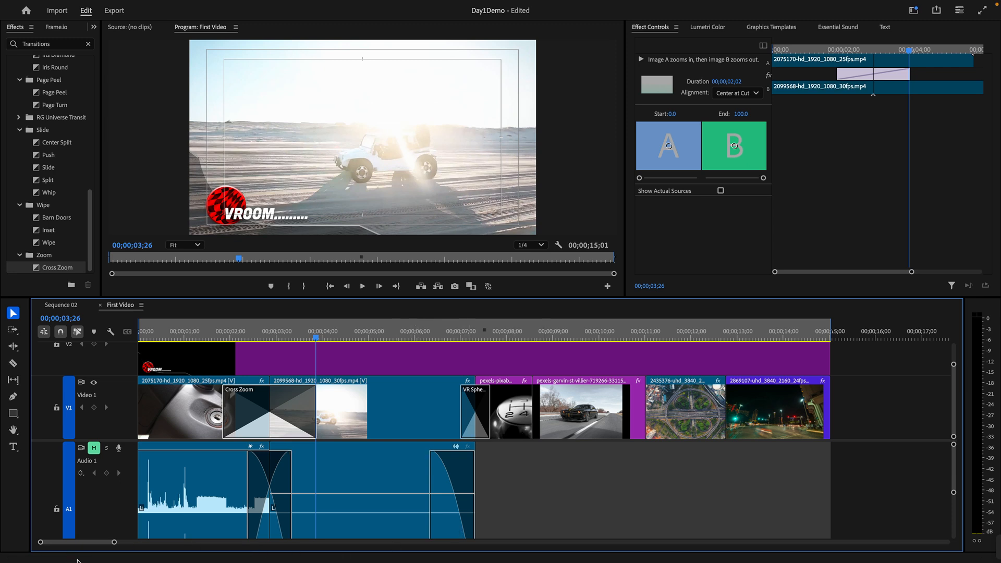
Select the night street clip at the end of the sequence and delete all its opacity keyframes
{"action": "left_click_drag", "start_coordinate": [115, 544], "coordinate": [122, 544]}
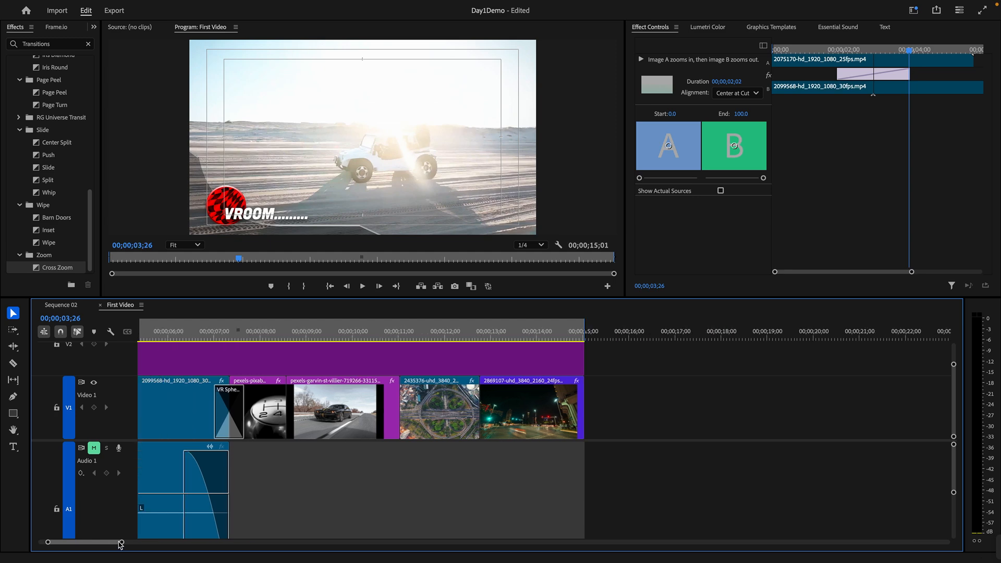
{"action": "left_click_drag", "start_coordinate": [483, 333], "coordinate": [505, 332]}
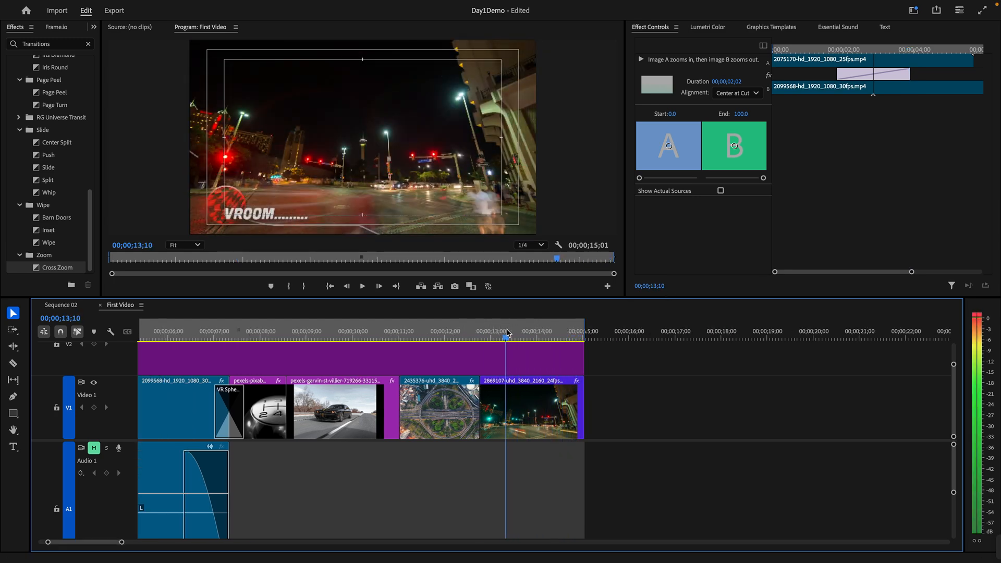
{"action": "left_click", "coordinate": [529, 399]}
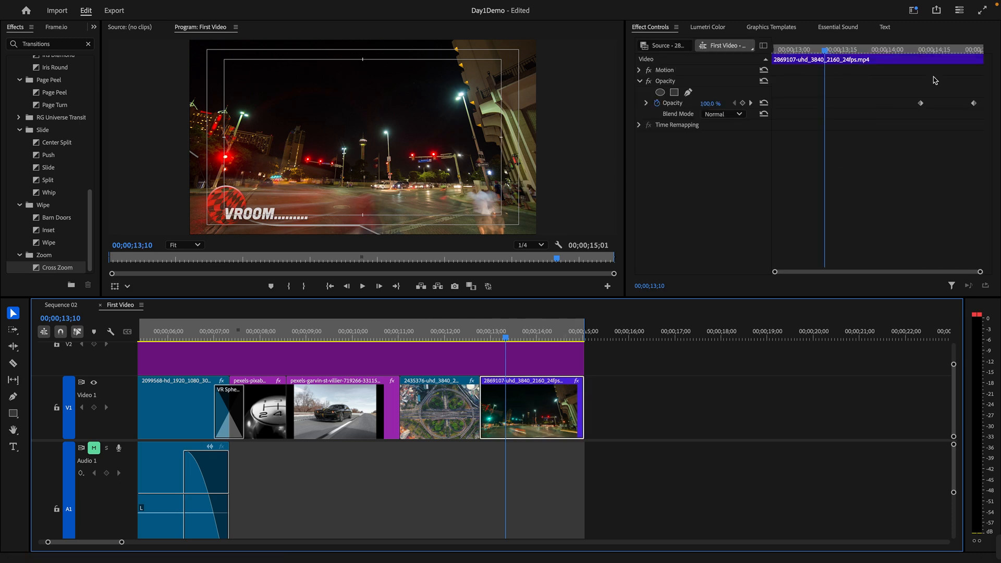
{"action": "left_click", "coordinate": [658, 102]}
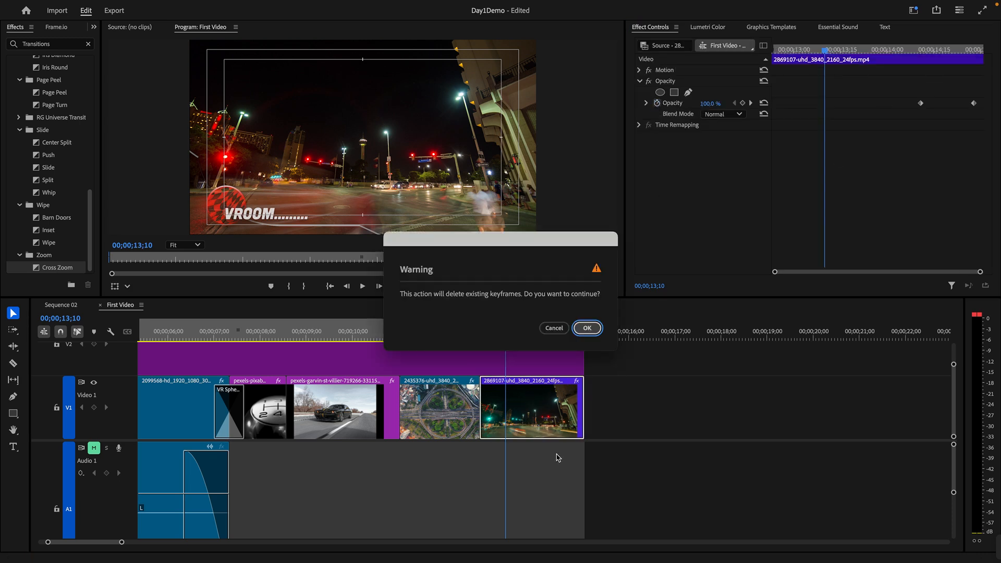
{"action": "left_click", "coordinate": [582, 327]}
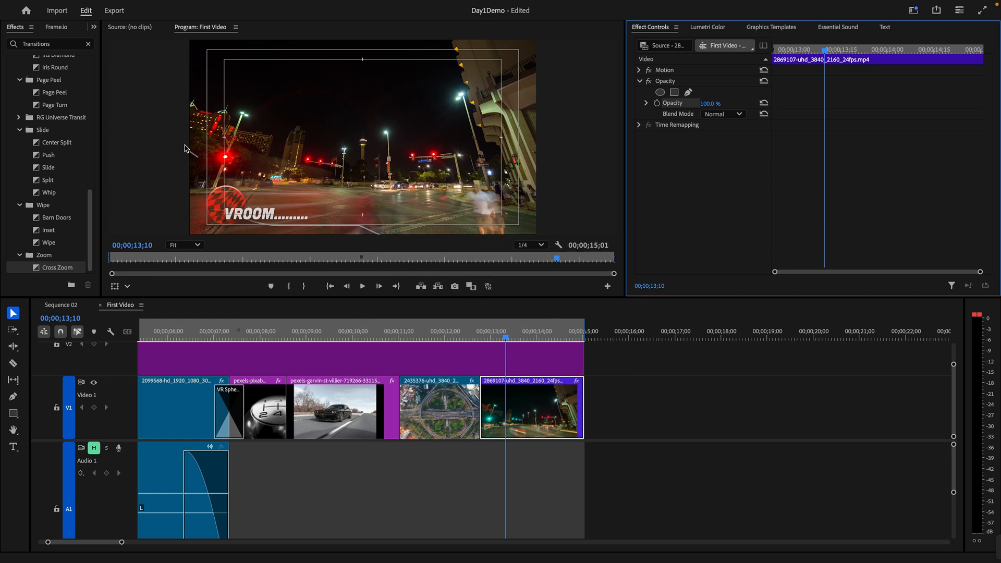
Apply the Dip to Black dissolve to the end of the final night street clip
{"action": "scroll", "coordinate": [61, 67], "scroll_direction": "up", "scroll_amount": 10}
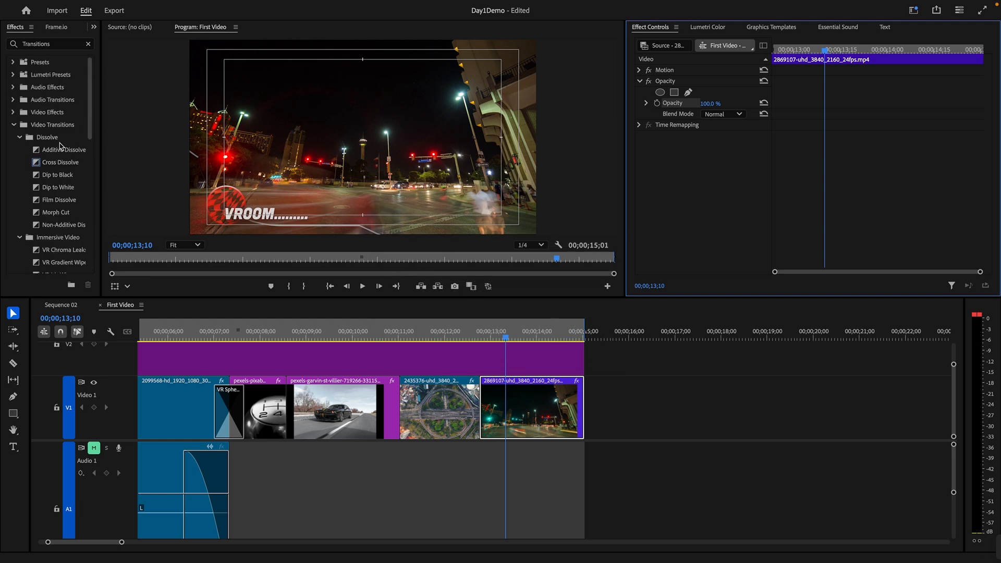
{"action": "scroll", "coordinate": [52, 177], "scroll_direction": "down", "scroll_amount": 2}
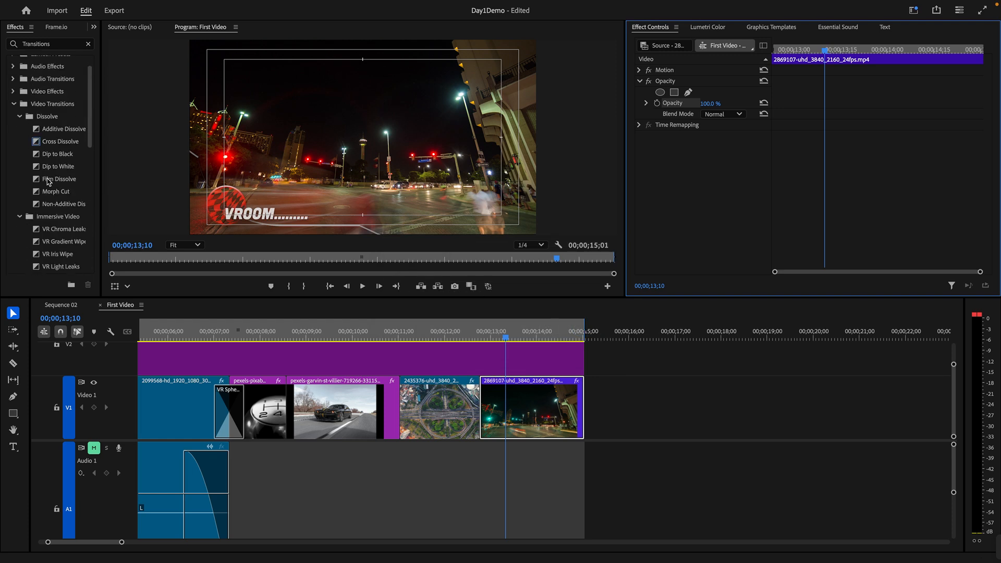
{"action": "left_click", "coordinate": [47, 147]}
{"action": "left_click_drag", "start_coordinate": [48, 147], "coordinate": [576, 408]}
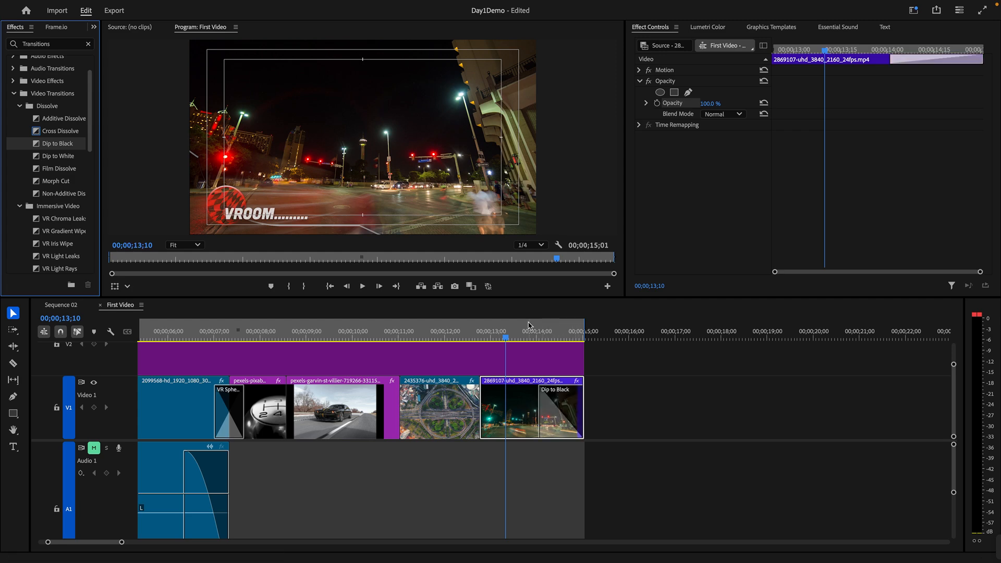
Play and scrub through the Dip to Black at the end of the night street clip
{"action": "mouse_move", "coordinate": [513, 337]}
{"action": "left_mouse_down"}
{"action": "mouse_move", "coordinate": [556, 339]}
{"action": "mouse_move", "coordinate": [503, 336]}
{"action": "left_mouse_up"}
{"action": "key", "text": "space"}
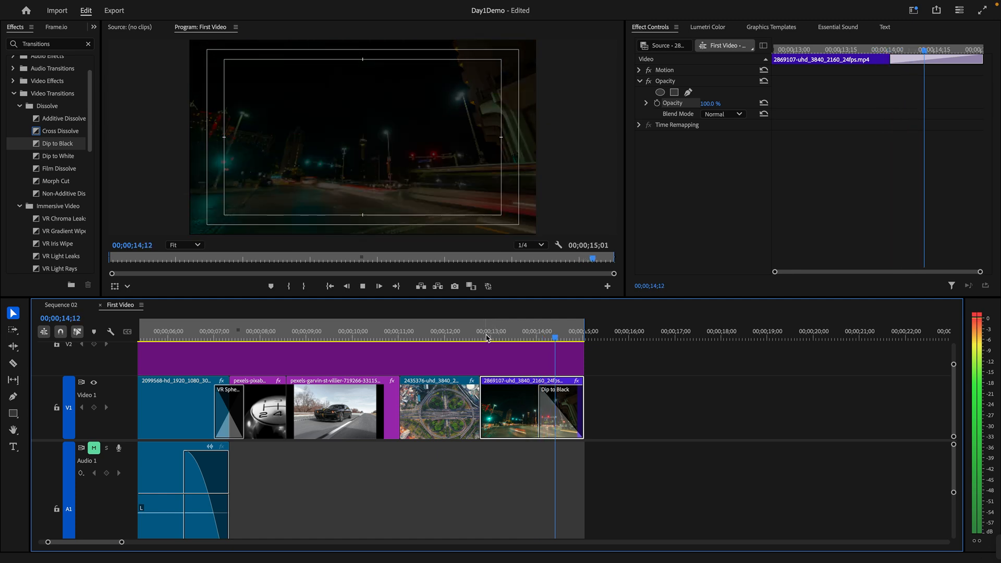
{"action": "key", "text": "space"}
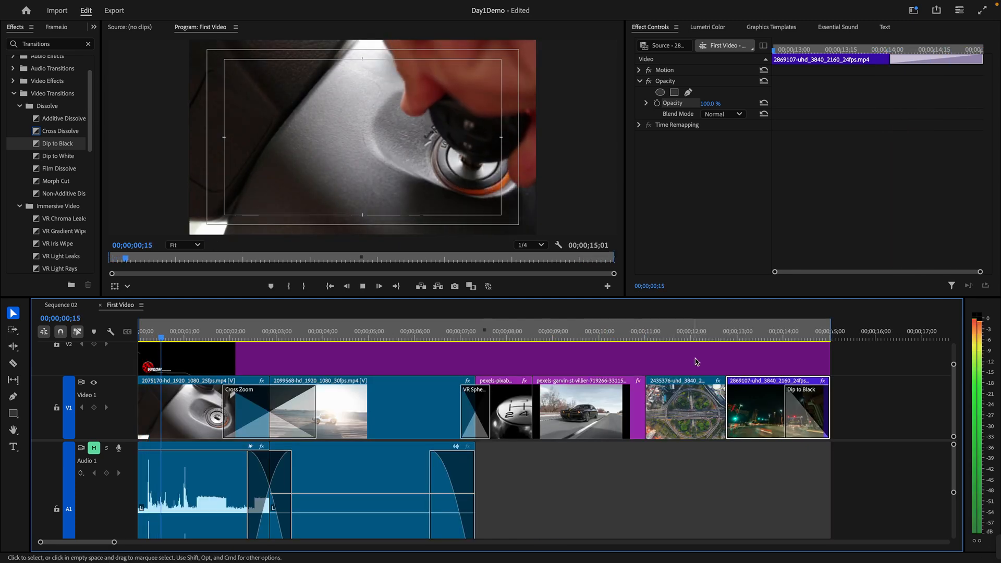
{"action": "left_click", "coordinate": [776, 335]}
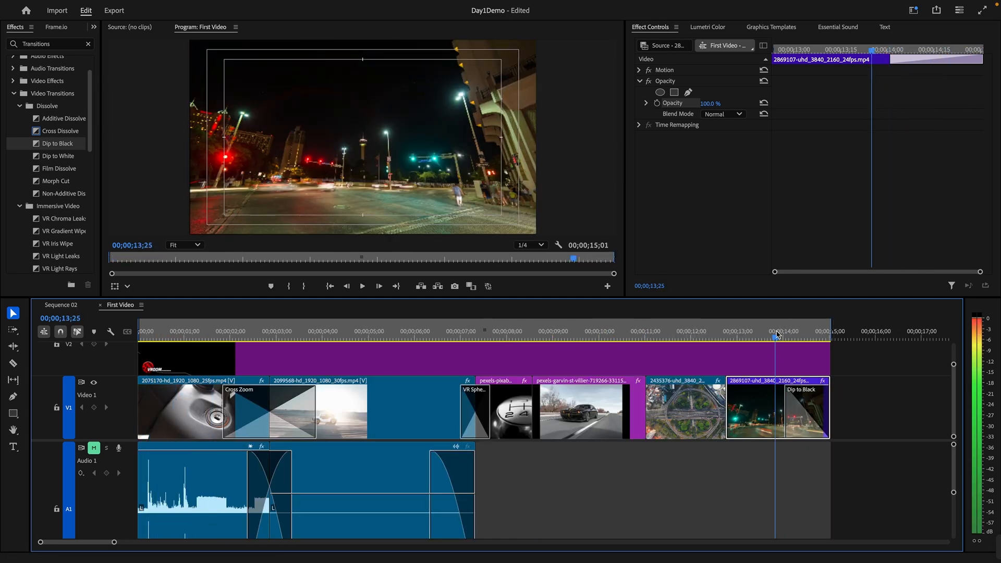
{"action": "left_click_drag", "start_coordinate": [777, 334], "coordinate": [819, 337]}
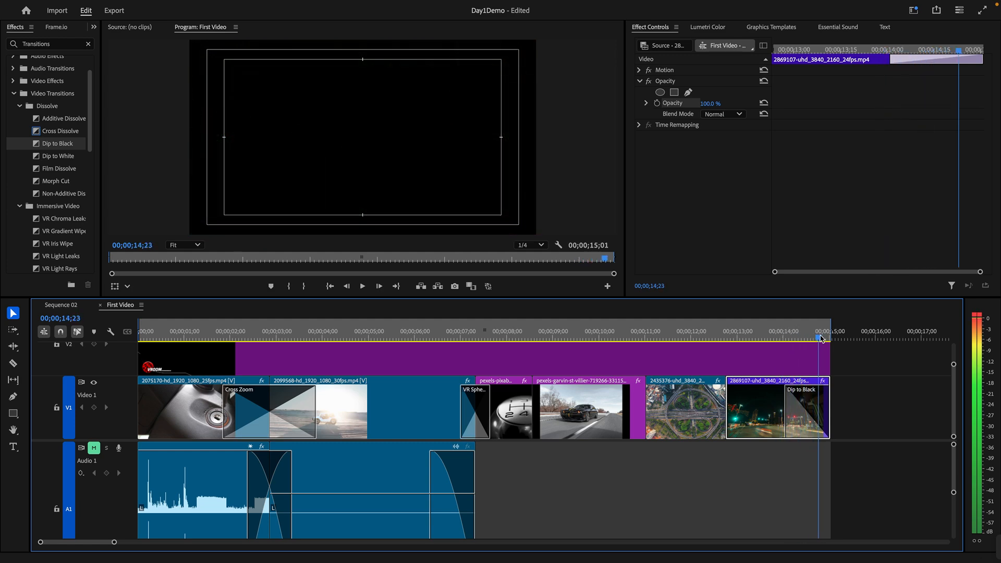
Lengthen the Dip to Black at the end of the night street clip to a duration of 00;00;01;04
{"action": "left_click", "coordinate": [798, 417]}
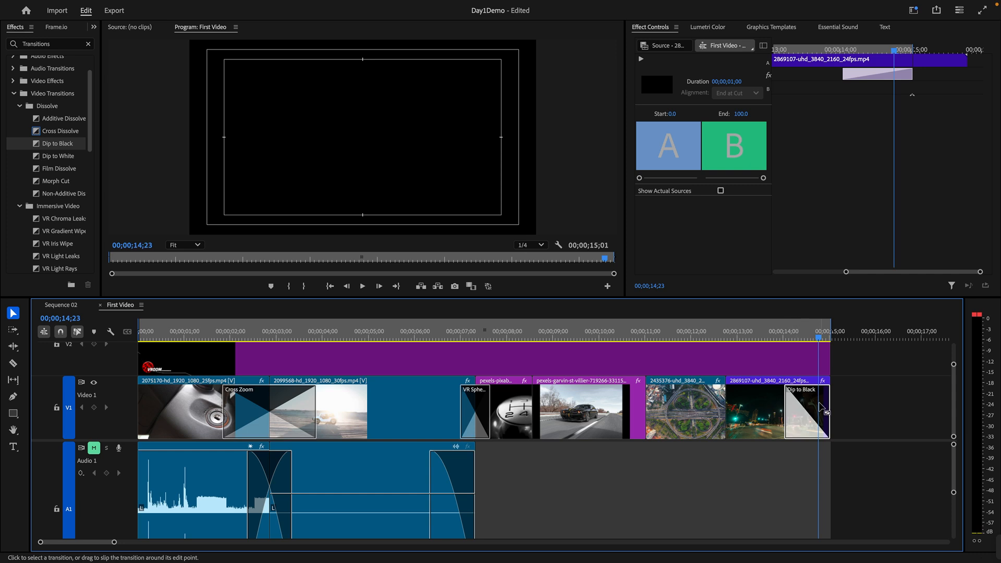
{"action": "left_click_drag", "start_coordinate": [826, 407], "coordinate": [813, 407]}
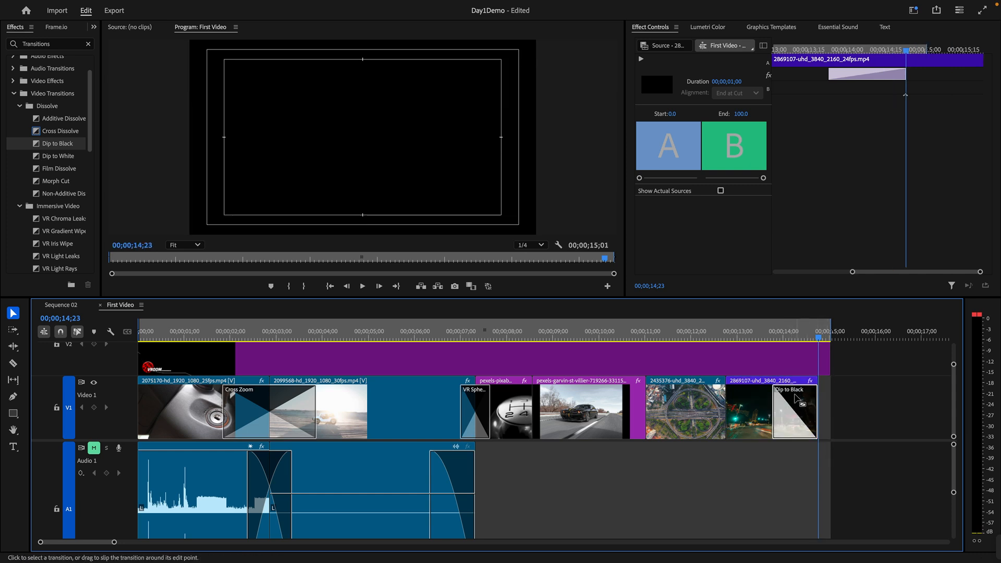
{"action": "key", "text": "super+z"}
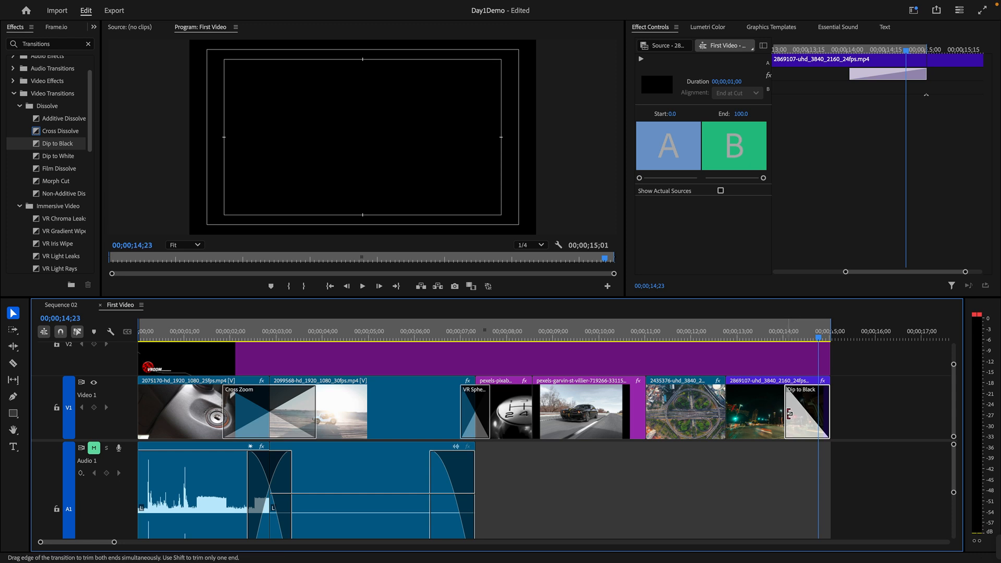
{"action": "left_click_drag", "start_coordinate": [784, 414], "coordinate": [784, 409]}
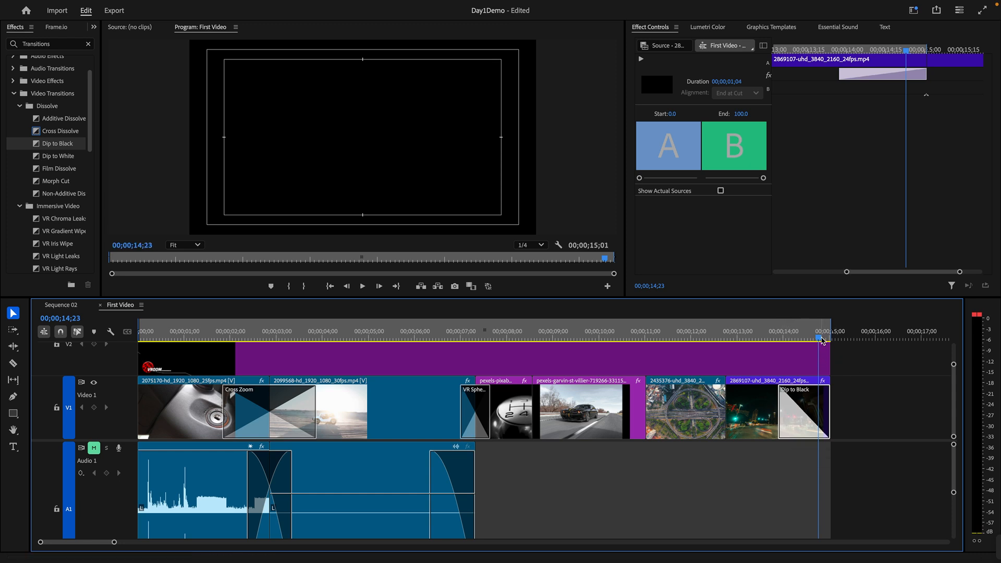
Set the sequence's out point at 00;00;16;02 and extend the branding graphic on V2 to it
{"action": "left_click", "coordinate": [846, 336]}
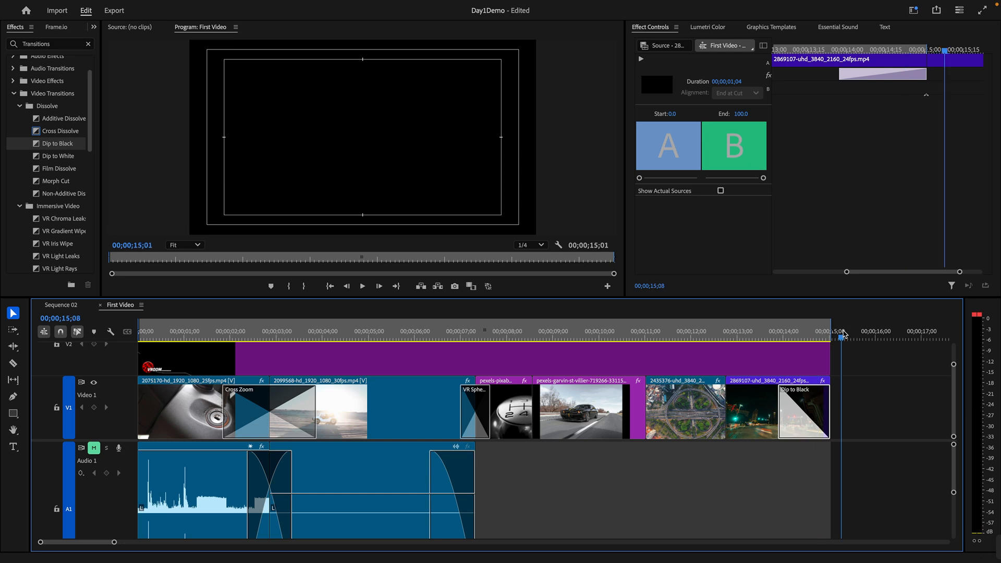
{"action": "left_click_drag", "start_coordinate": [848, 334], "coordinate": [880, 345]}
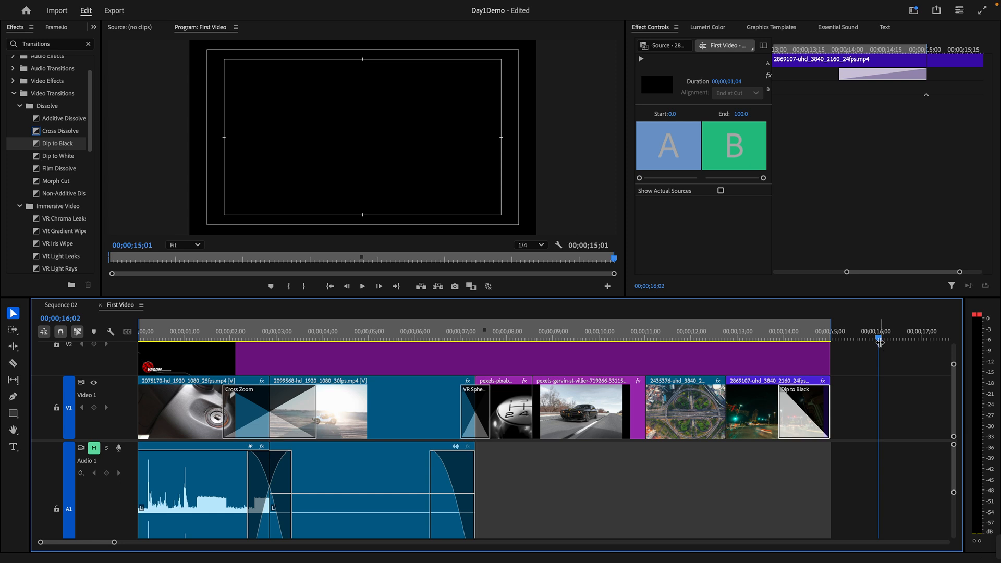
{"action": "key", "text": "o"}
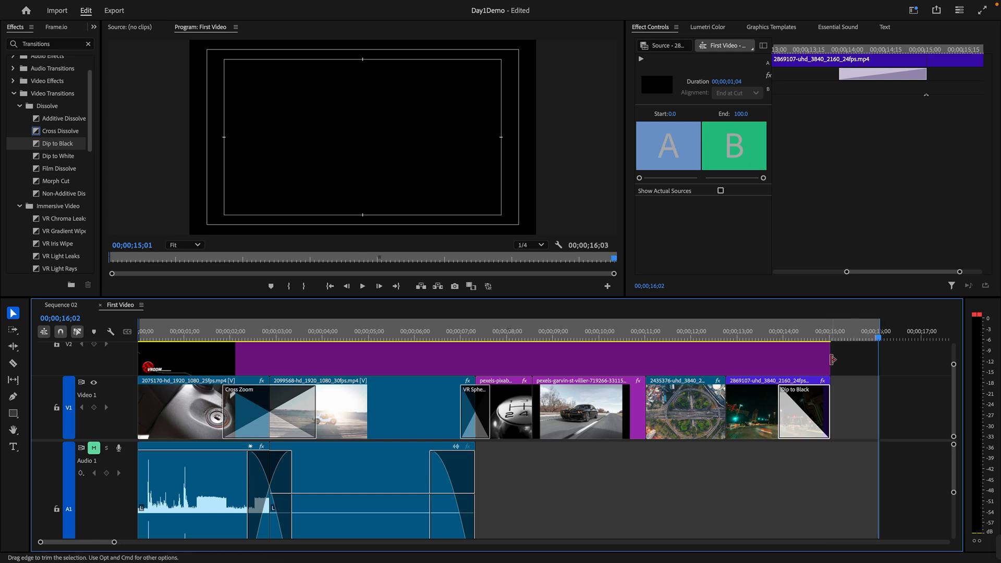
{"action": "left_click_drag", "start_coordinate": [832, 357], "coordinate": [879, 362]}
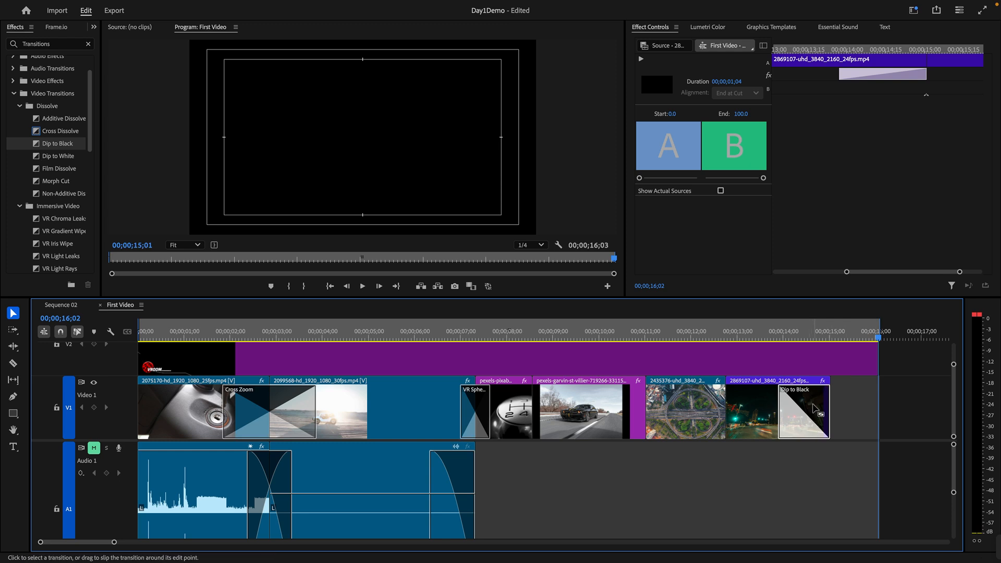
Play the end of the sequence from 00;00;13;17 through the Dip to Black
{"action": "left_click", "coordinate": [769, 331]}
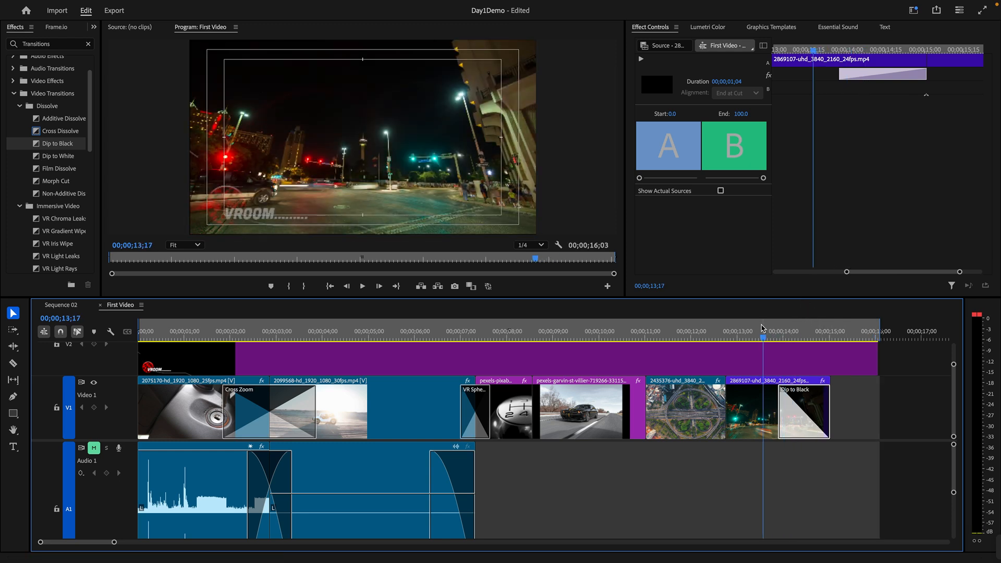
{"action": "key", "text": "space"}
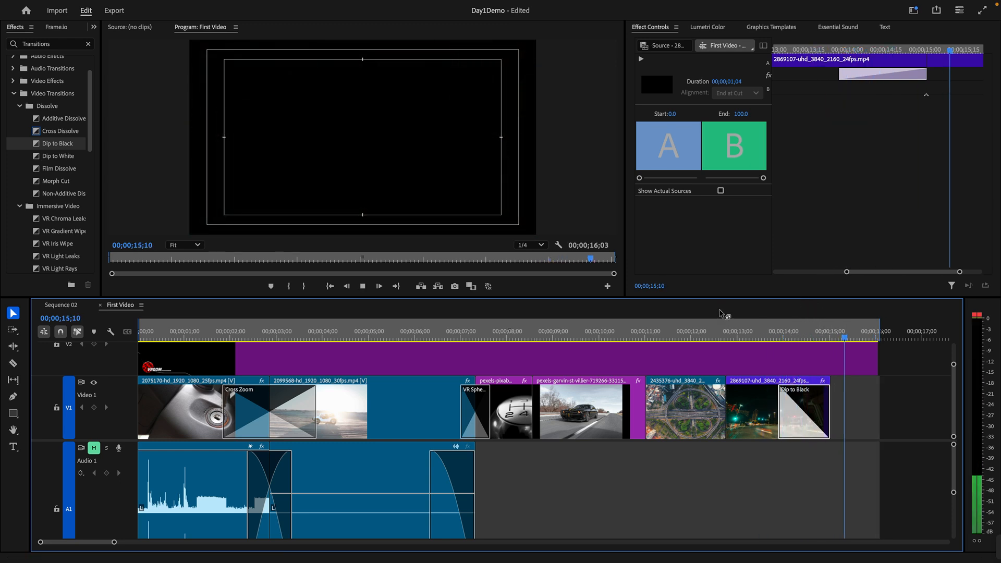
{"action": "key", "text": "space"}
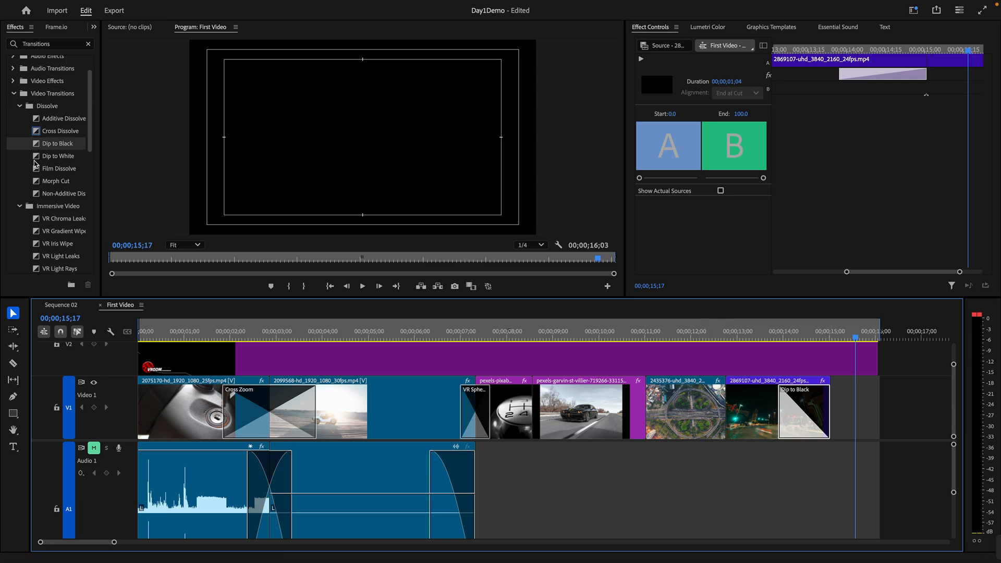
Replace the Dip to Black on the final clip with Dip to White and play the ending twice
{"action": "left_click_drag", "start_coordinate": [46, 157], "coordinate": [803, 411]}
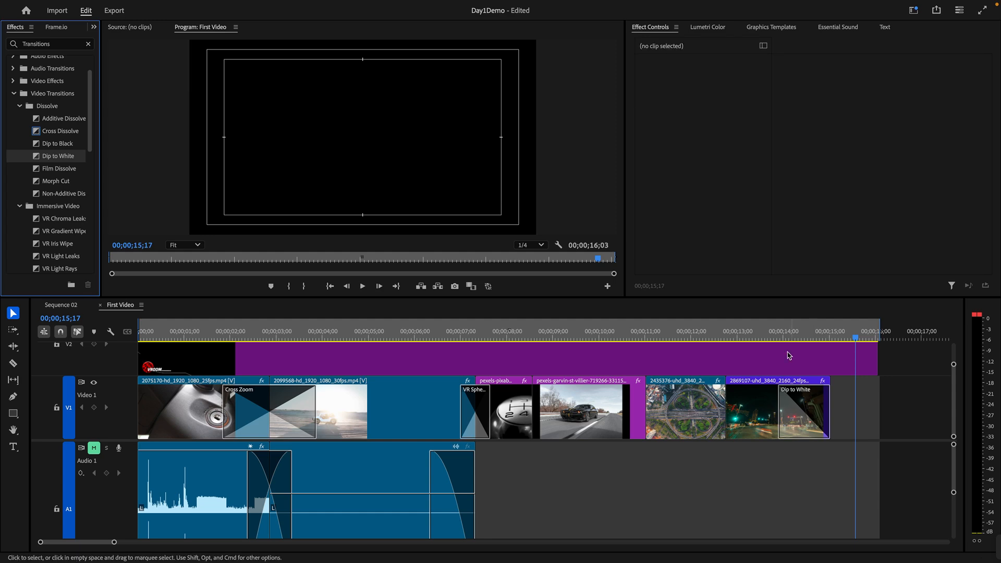
{"action": "left_click_drag", "start_coordinate": [756, 328], "coordinate": [730, 331]}
{"action": "key", "text": "space"}
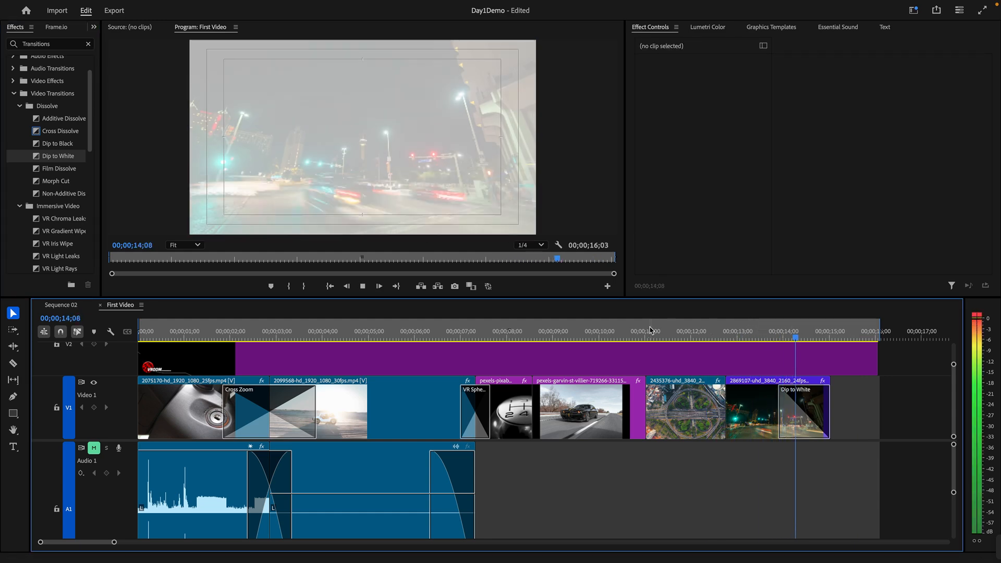
{"action": "key", "text": "space"}
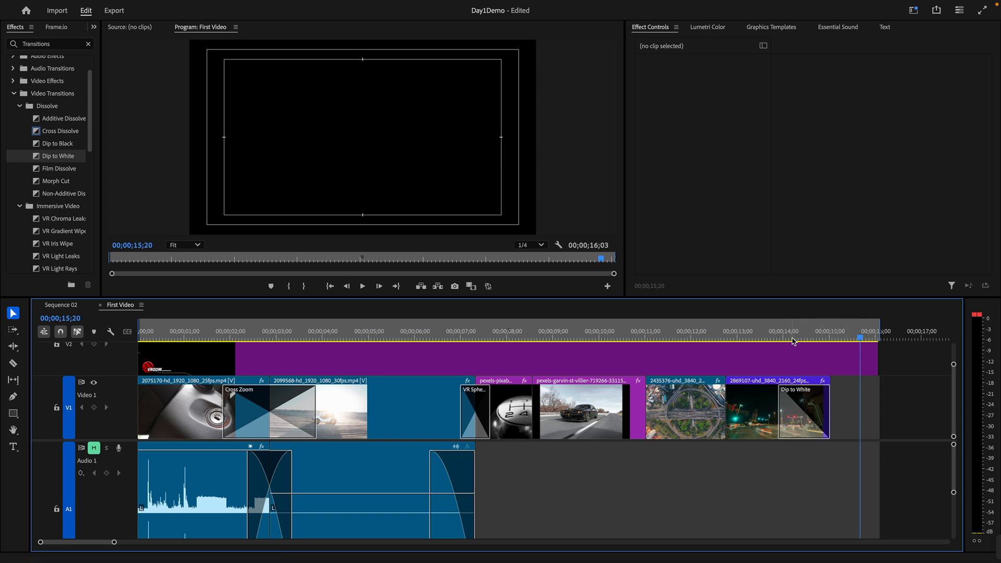
{"action": "left_click_drag", "start_coordinate": [793, 338], "coordinate": [727, 350]}
{"action": "key", "text": "space"}
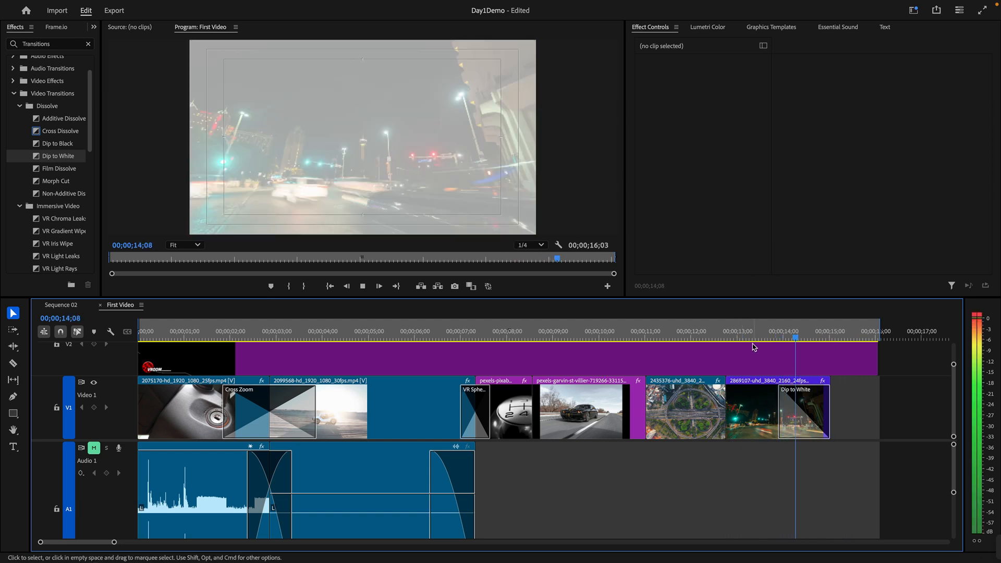
{"action": "key", "text": "space"}
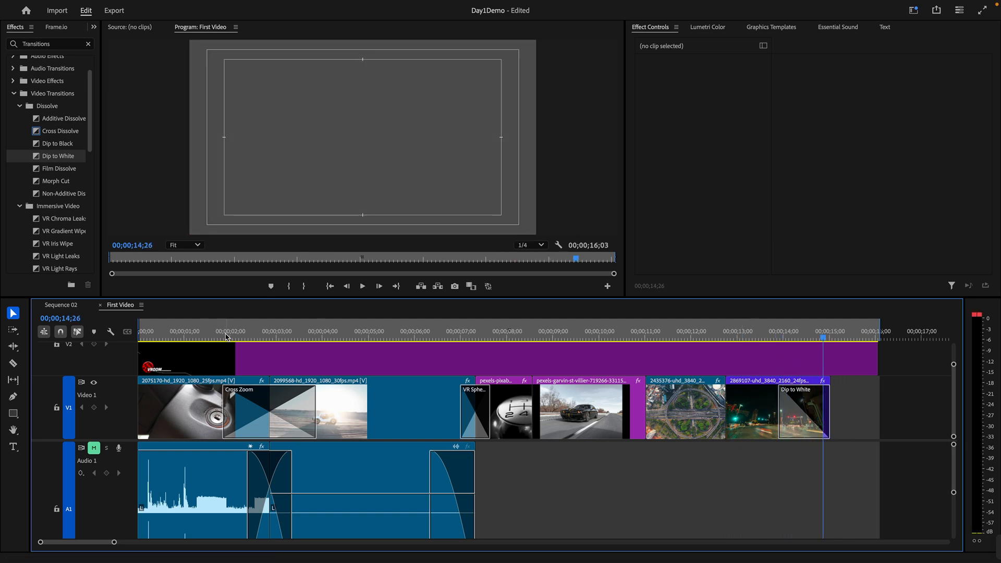
Return to the start of the sequence and scrub through the Cross Zoom at the first cut
{"action": "left_click_drag", "start_coordinate": [231, 336], "coordinate": [111, 344]}
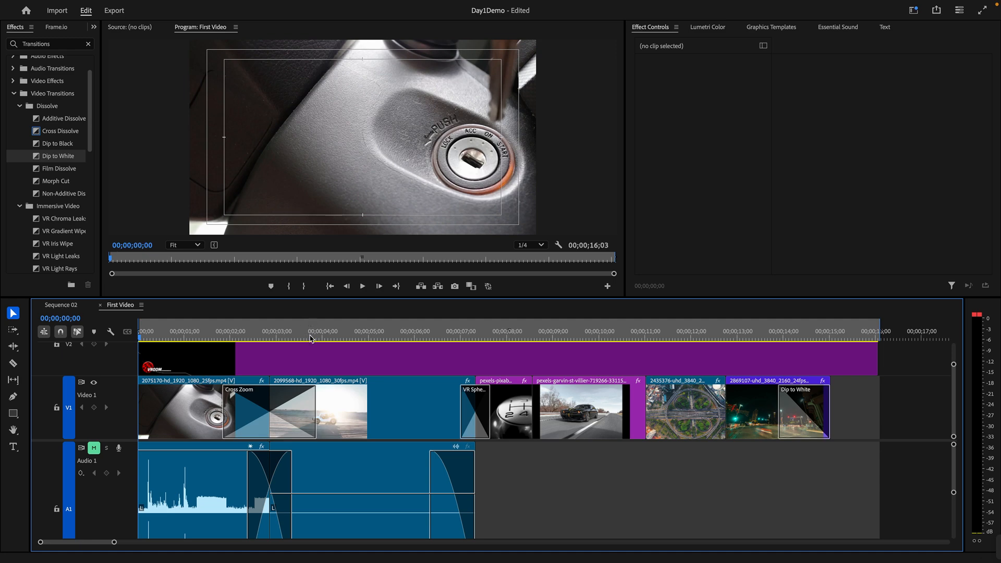
{"action": "left_click_drag", "start_coordinate": [310, 338], "coordinate": [265, 333]}
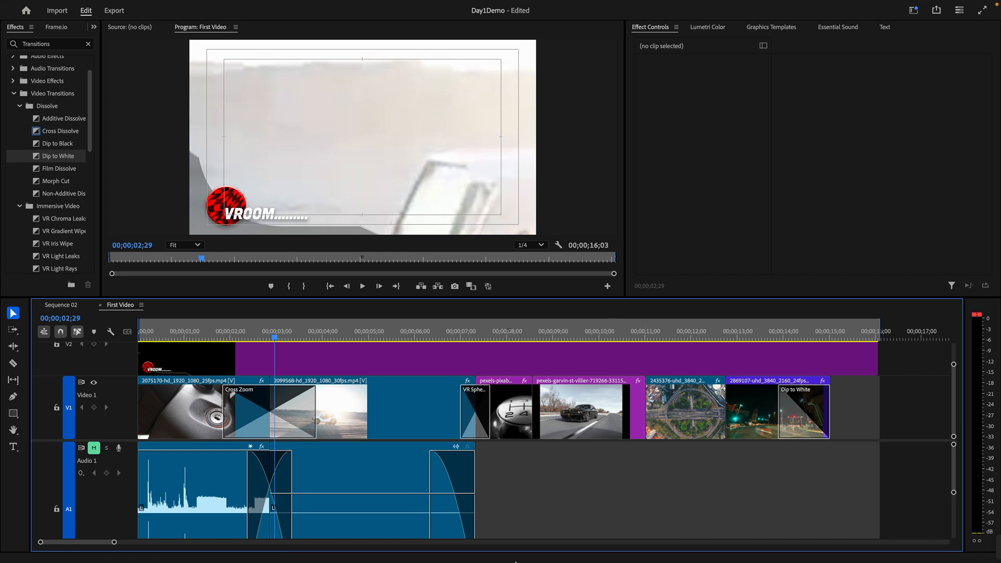
Apply the default transition at the cut between the black car and aerial interchange clips, and preview a frame inside it
{"action": "right_click", "coordinate": [644, 409]}
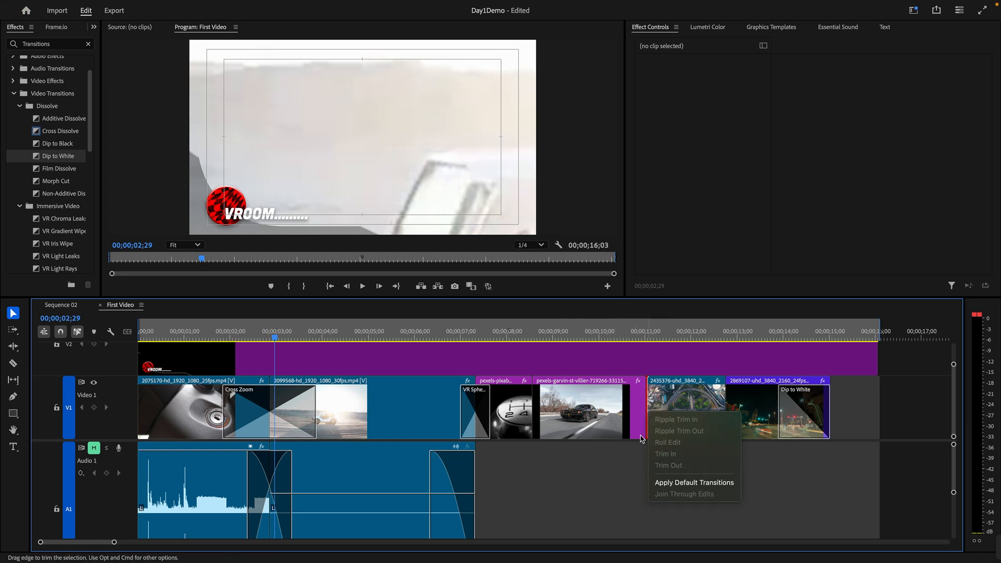
{"action": "left_click", "coordinate": [683, 483]}
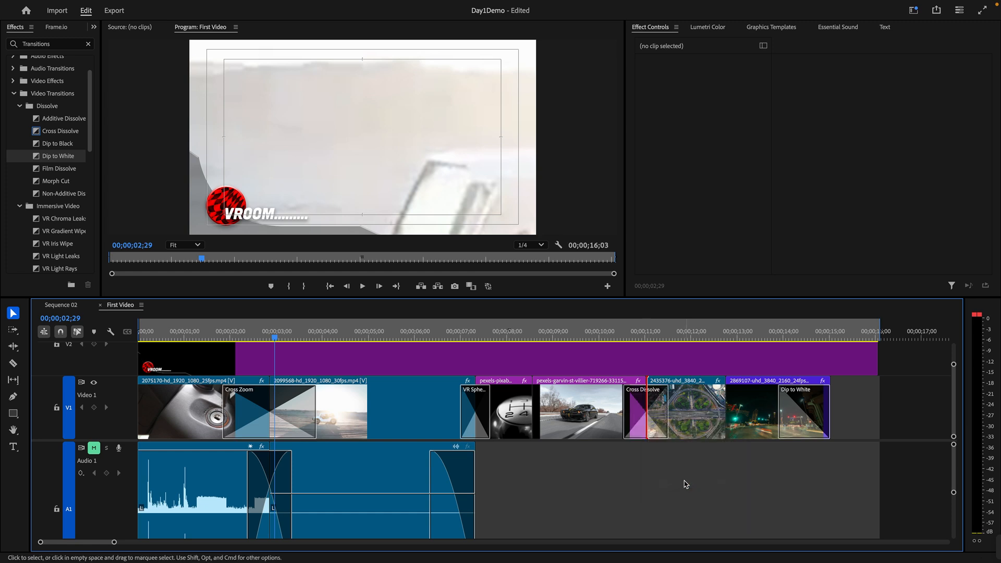
{"action": "left_click", "coordinate": [630, 334]}
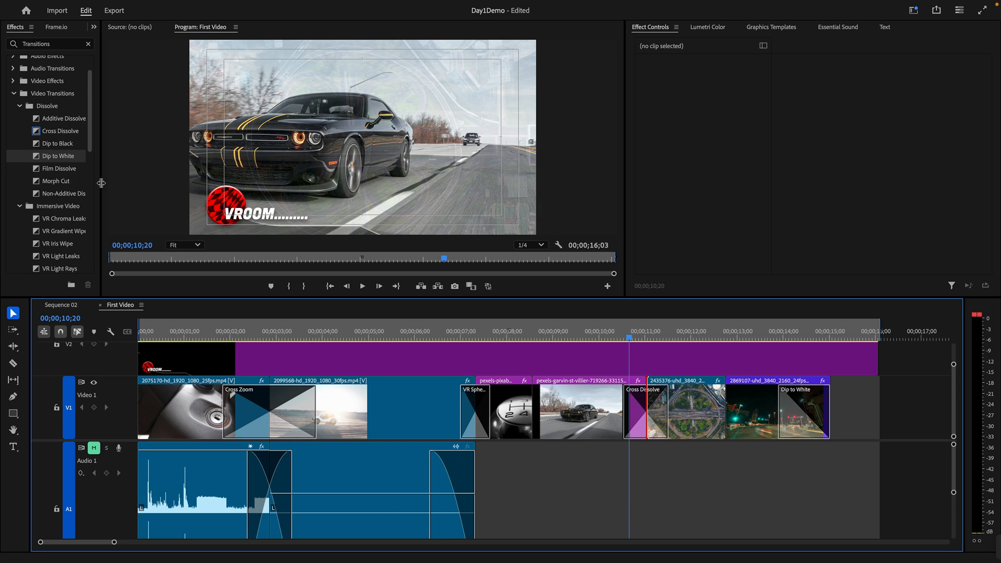
Put VR Spherical Blur in place of the Cross Dissolve before the aerial interchange clip and play the sequence through it
{"action": "left_click_drag", "start_coordinate": [101, 182], "coordinate": [132, 184]}
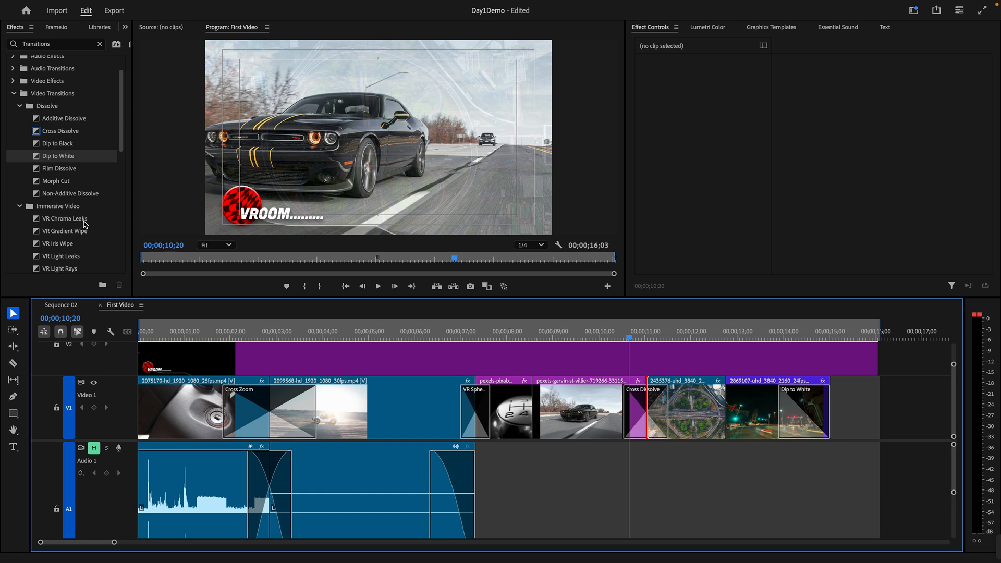
{"action": "scroll", "coordinate": [77, 230], "scroll_direction": "down", "scroll_amount": 4}
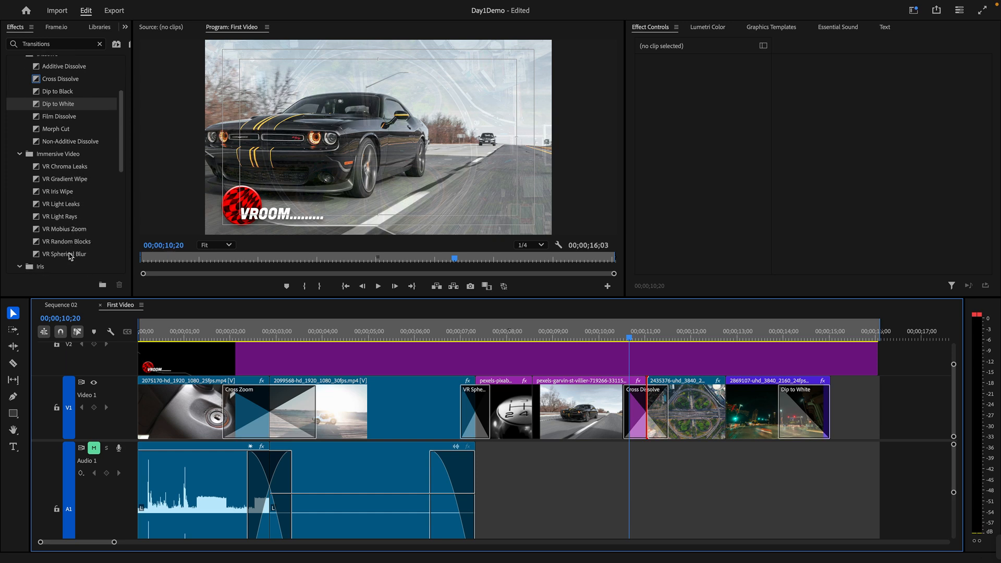
{"action": "left_click_drag", "start_coordinate": [69, 255], "coordinate": [651, 419]}
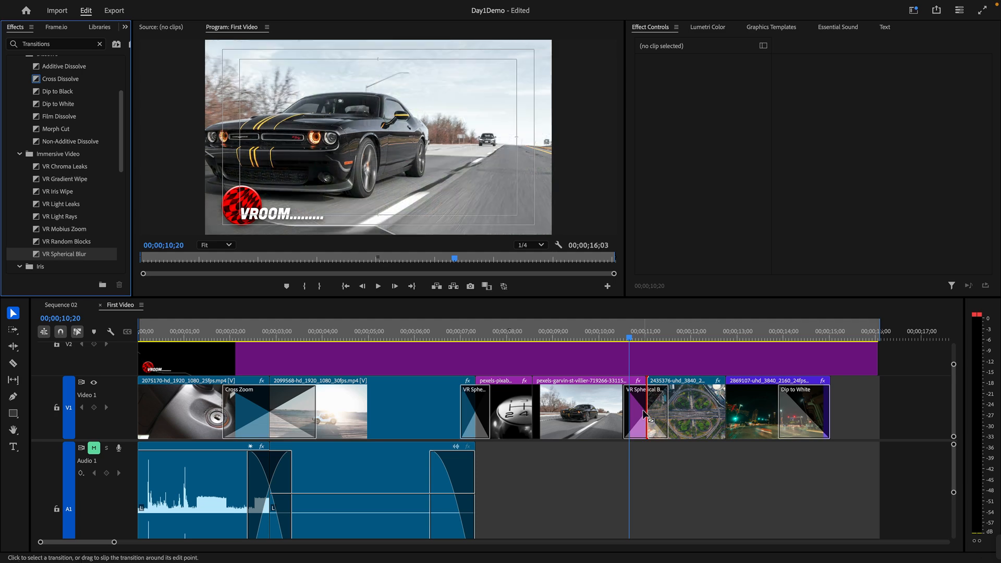
{"action": "left_click_drag", "start_coordinate": [637, 337], "coordinate": [615, 336]}
{"action": "key", "text": "space"}
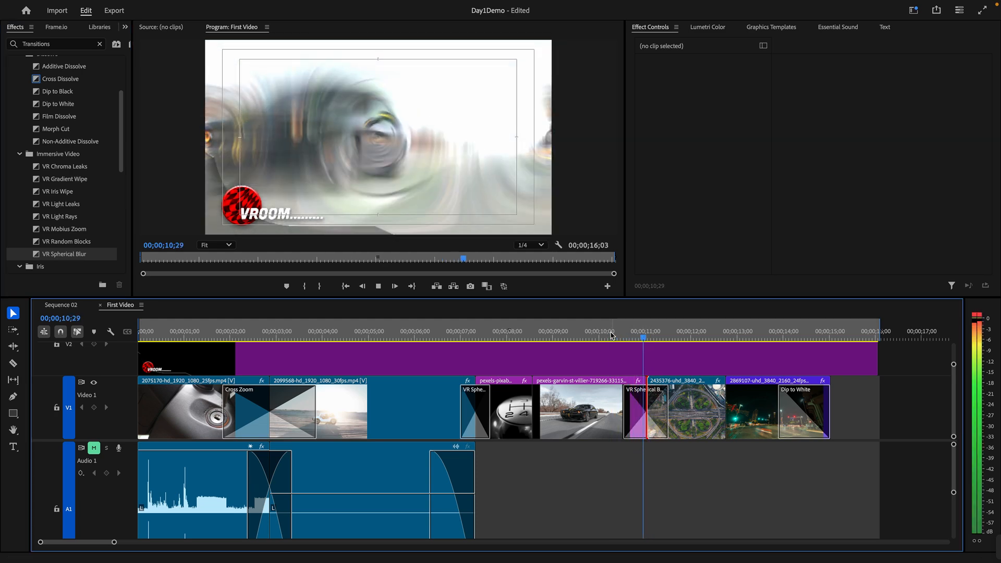
{"action": "key", "text": "space"}
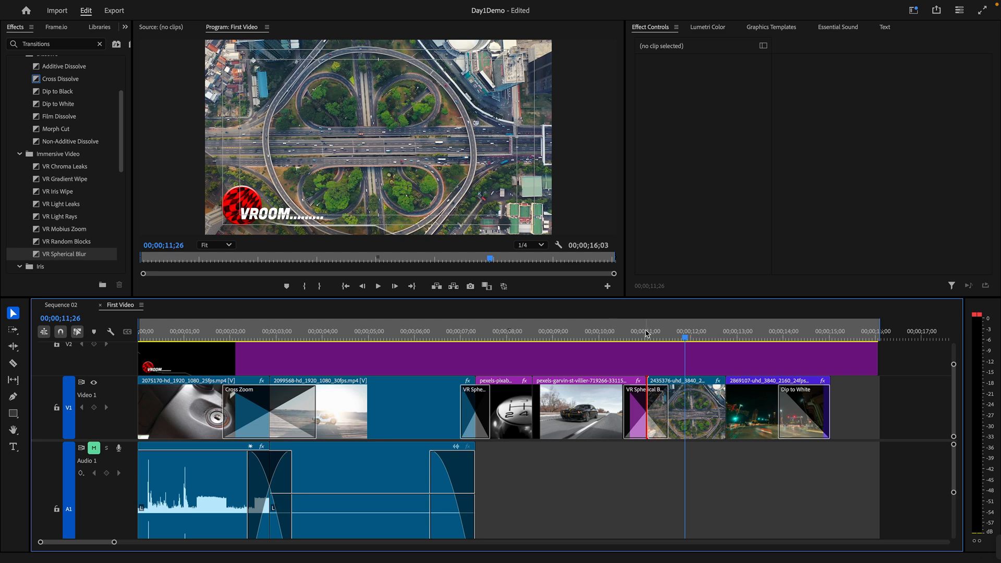
{"action": "mouse_move", "coordinate": [687, 336]}
{"action": "left_mouse_down"}
{"action": "mouse_move", "coordinate": [631, 339]}
{"action": "mouse_move", "coordinate": [695, 338]}
{"action": "left_mouse_up"}
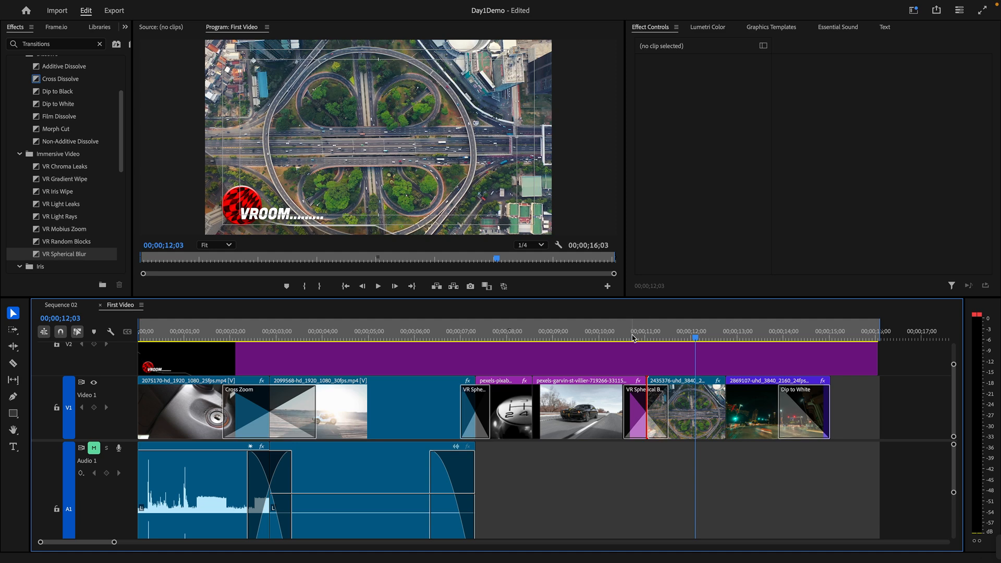
Play the opening through the Cross Zoom, select the branding graphic on V2, and replay the sequence into the night street clip
{"action": "left_click_drag", "start_coordinate": [631, 337], "coordinate": [72, 377]}
{"action": "key", "text": "space"}
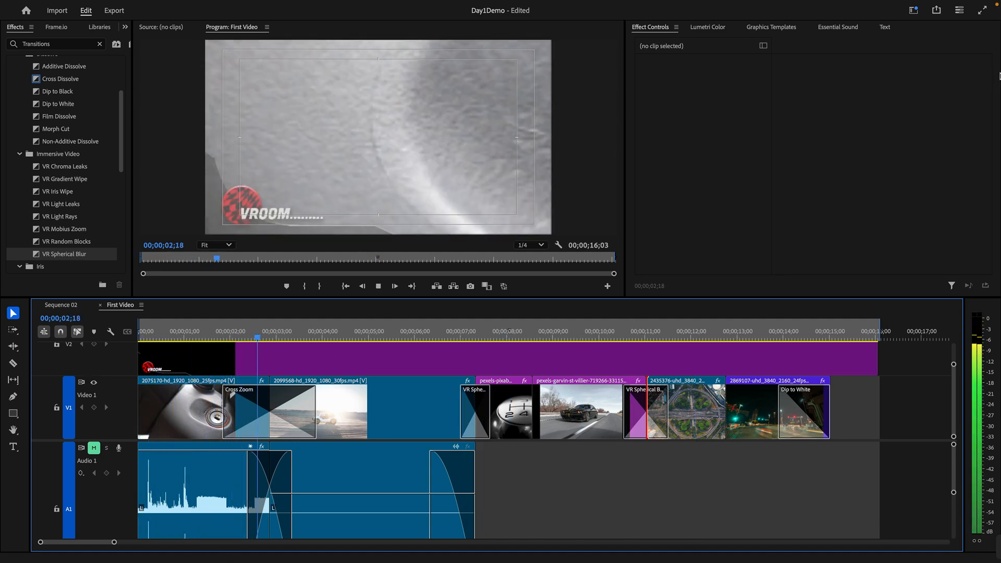
{"action": "key", "text": "space"}
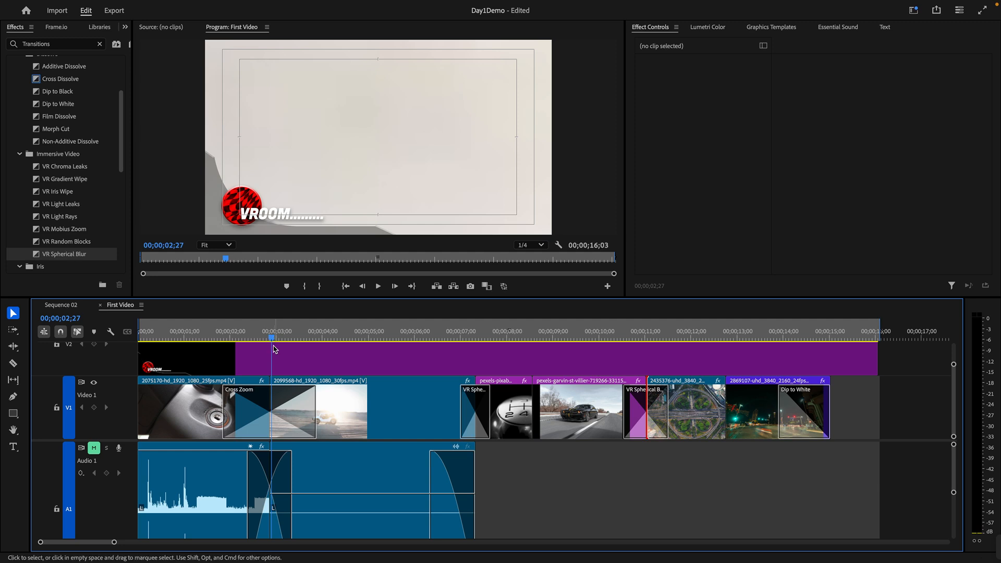
{"action": "left_click", "coordinate": [258, 374]}
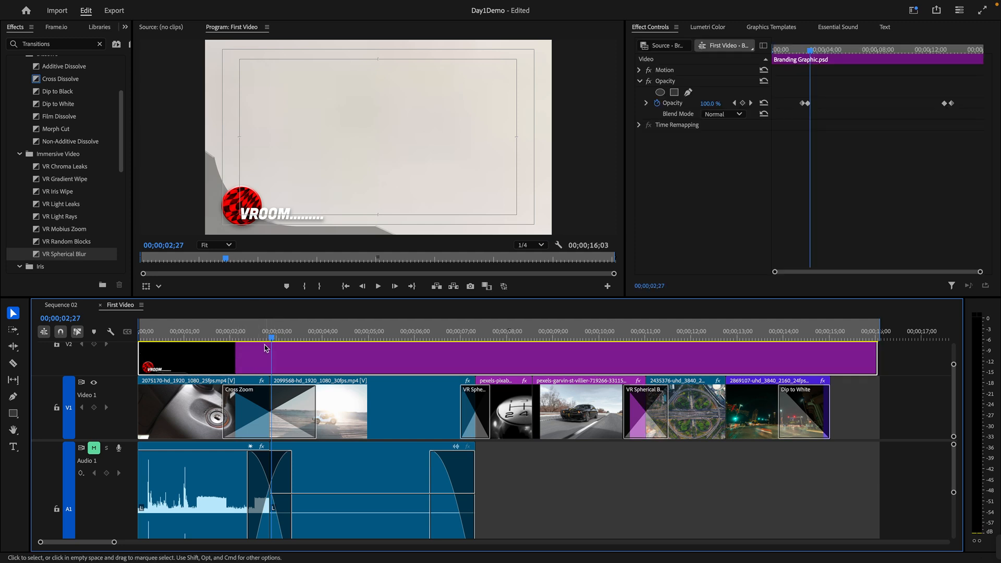
{"action": "left_click_drag", "start_coordinate": [245, 336], "coordinate": [189, 352]}
{"action": "key", "text": "space"}
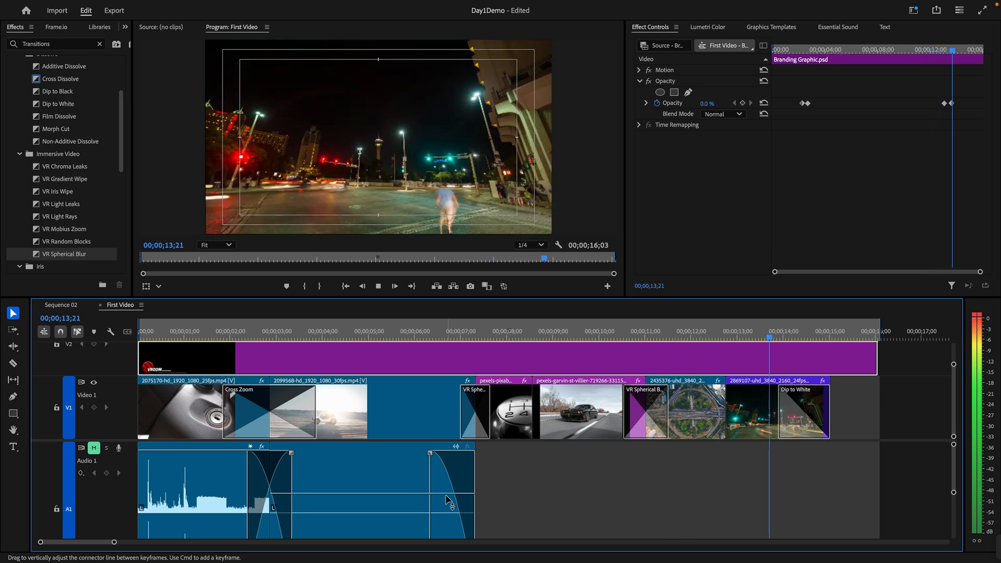
End the playback review, collapse the Video Transitions folder in the effects list, and save the project
{"action": "key", "text": "space"}
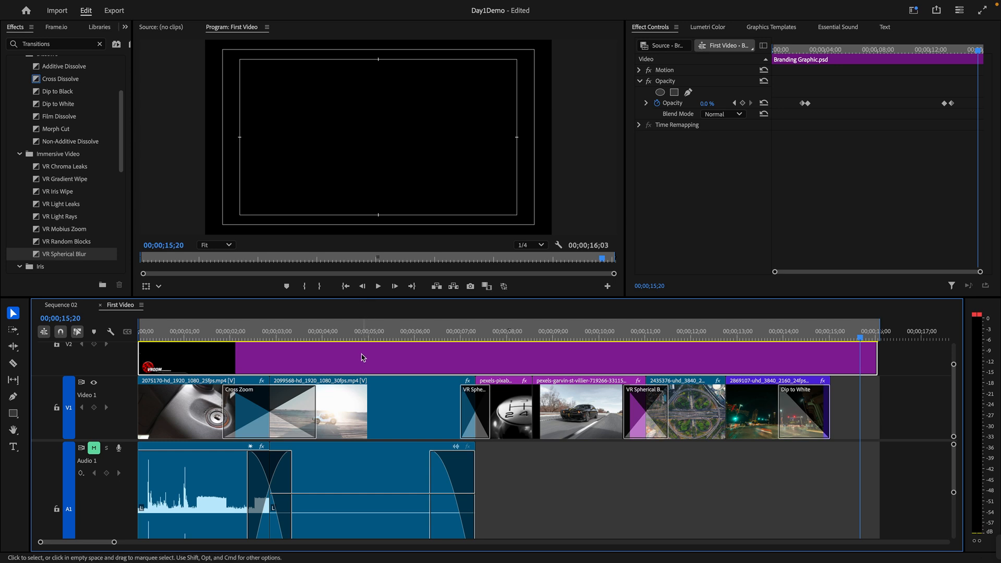
{"action": "scroll", "coordinate": [13, 159], "scroll_direction": "up", "scroll_amount": 3}
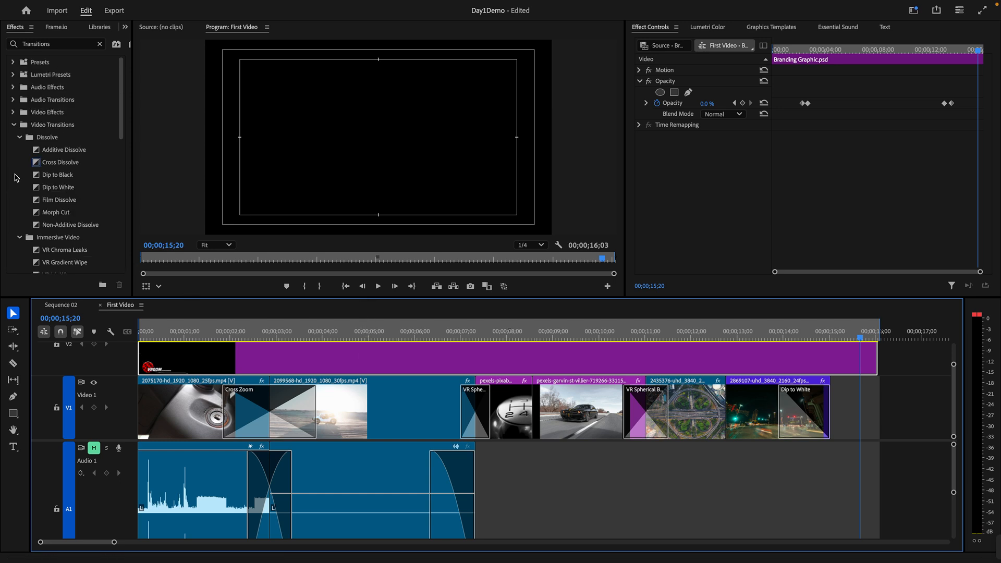
{"action": "left_click", "coordinate": [12, 126]}
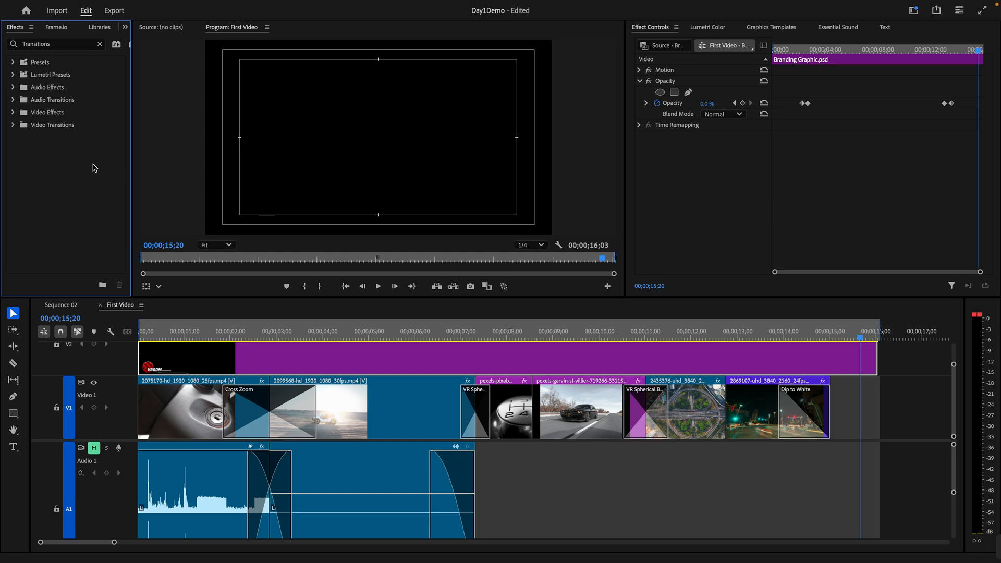
{"action": "key", "text": "ctrl+s"}
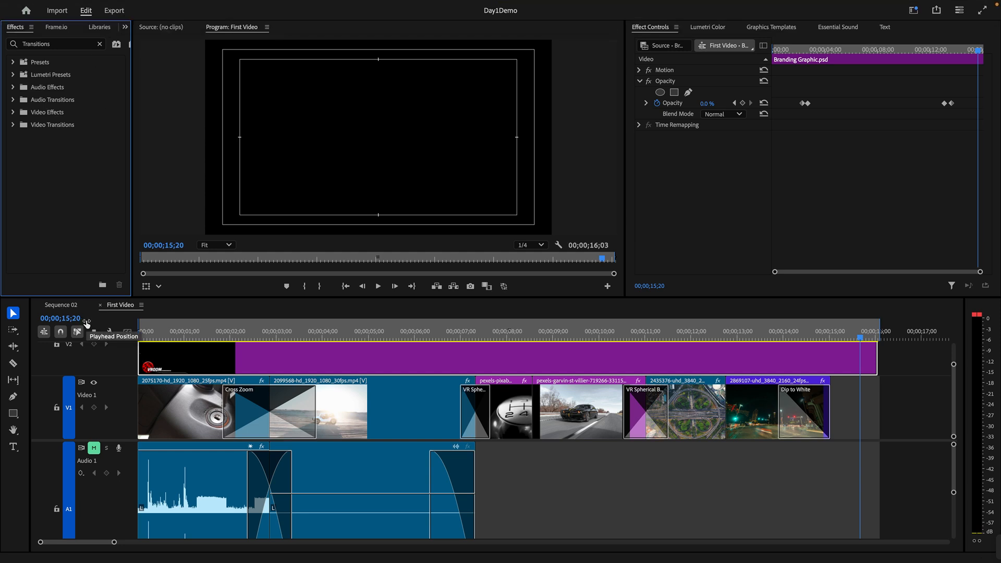
Create a new sequence named Sequence 03 with the HD 1080p 29.97 fps preset
{"action": "left_click", "coordinate": [121, 305]}
{"action": "key", "text": "super+n"}
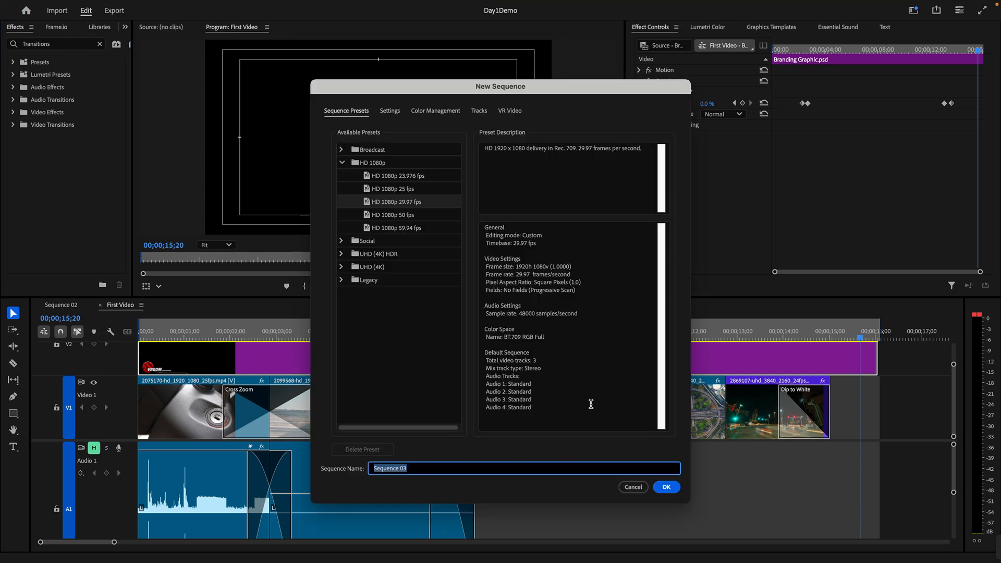
{"action": "left_click", "coordinate": [670, 487]}
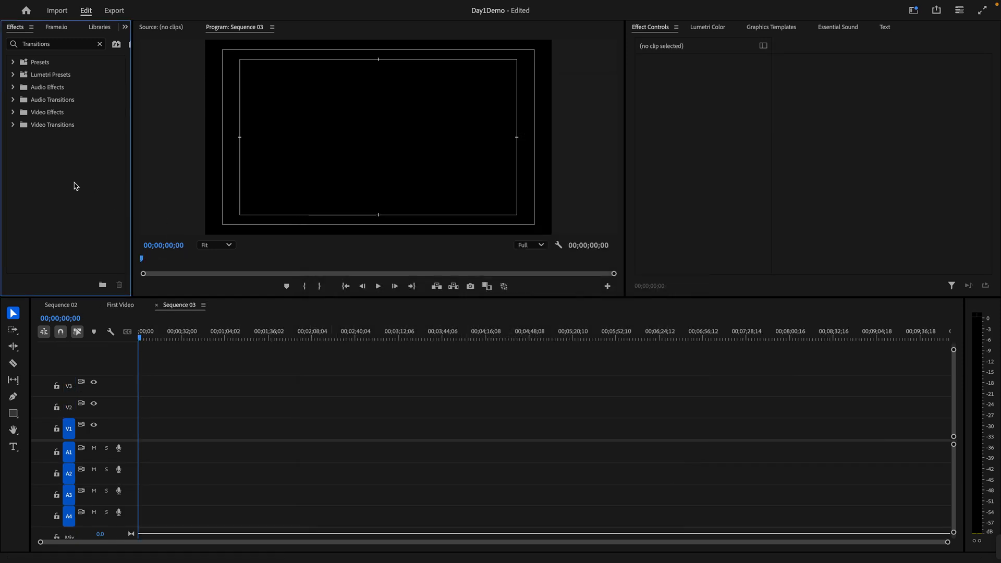
{"action": "left_click", "coordinate": [277, 148]}
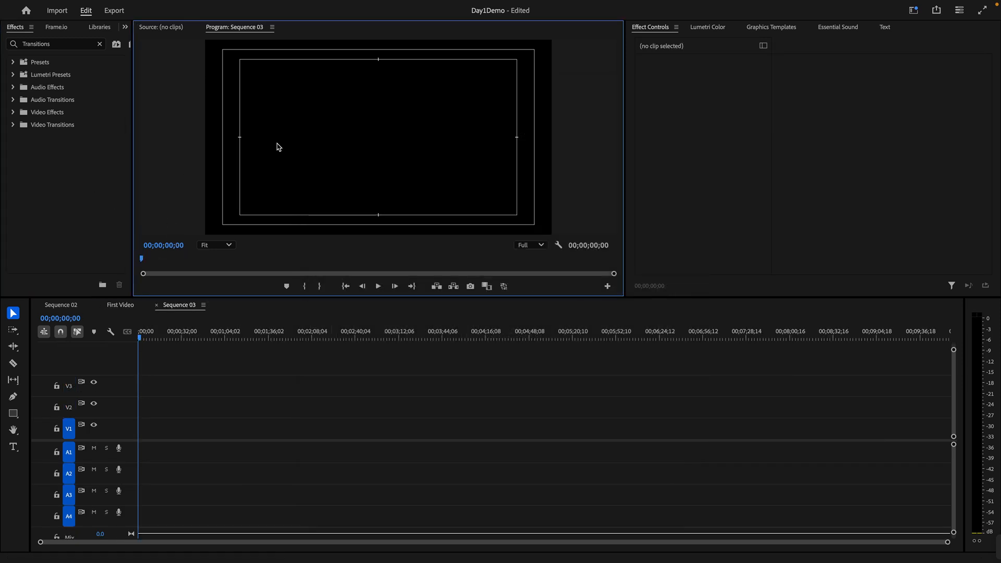
{"action": "left_click", "coordinate": [57, 185]}
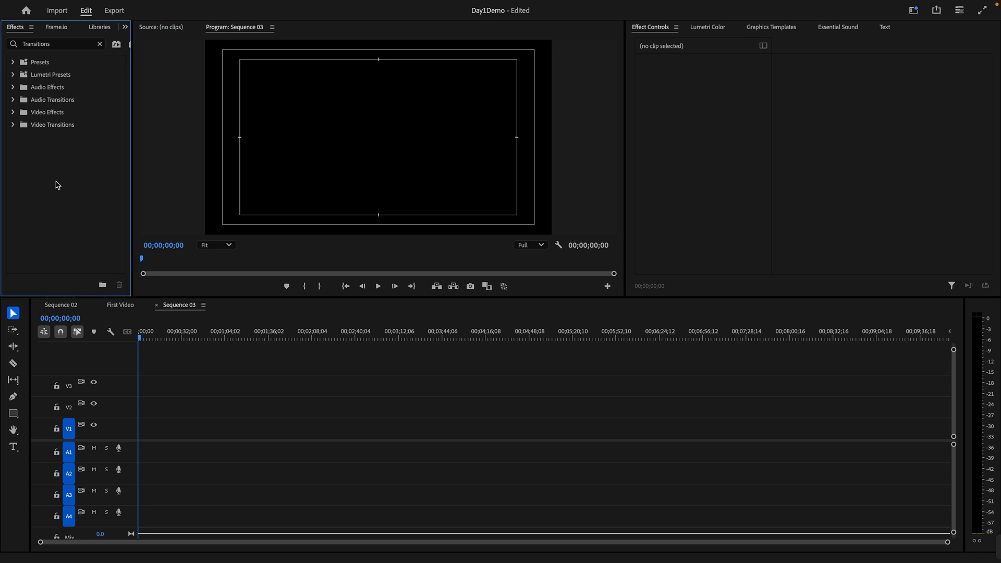
Switch to Finder, clear the browser window out of view, and select 1535674-hd_1920_1080_24fps.mp4 in the Downloads folder
{"action": "key", "text": "super+Tab"}
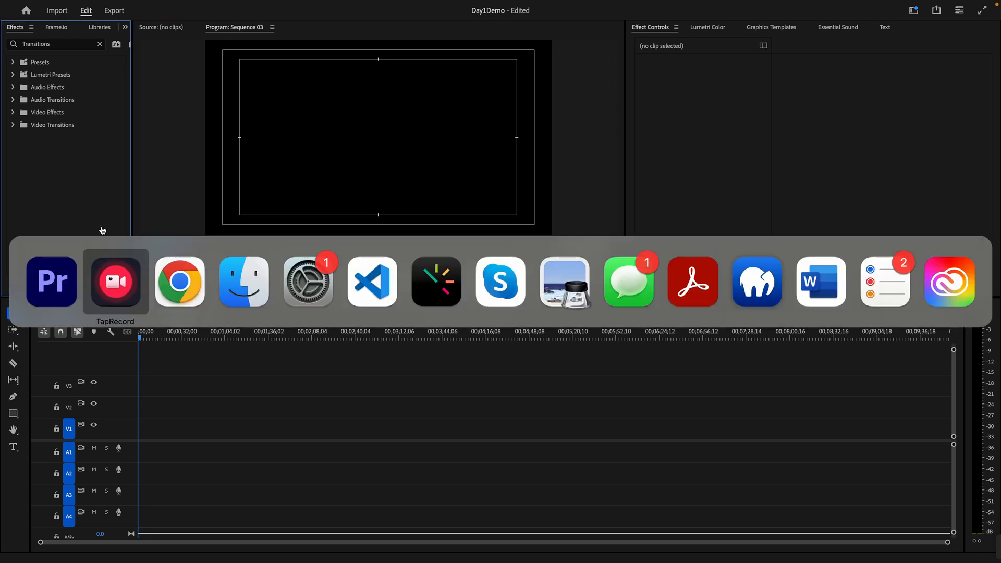
{"action": "left_click", "coordinate": [264, 293]}
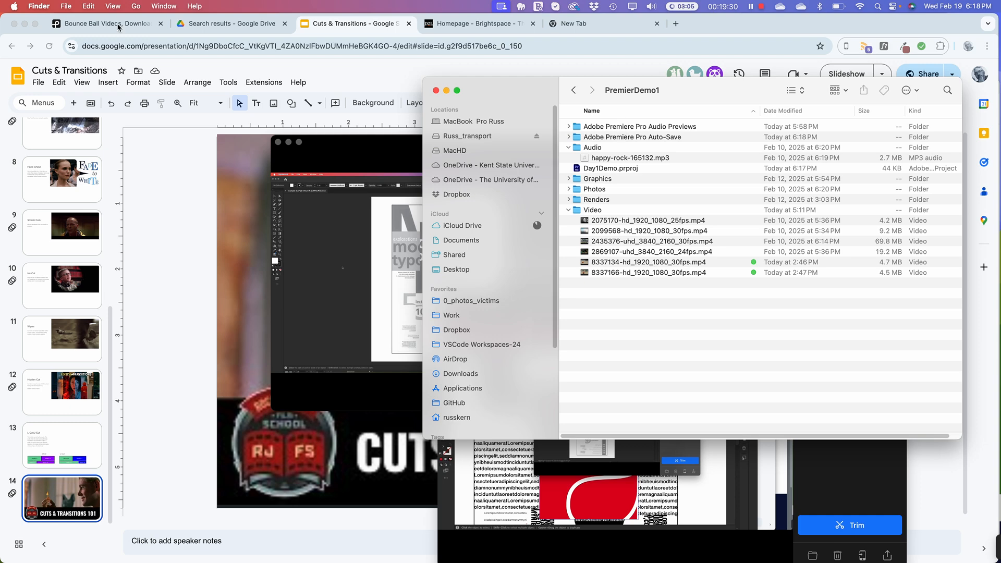
{"action": "left_click", "coordinate": [25, 23]}
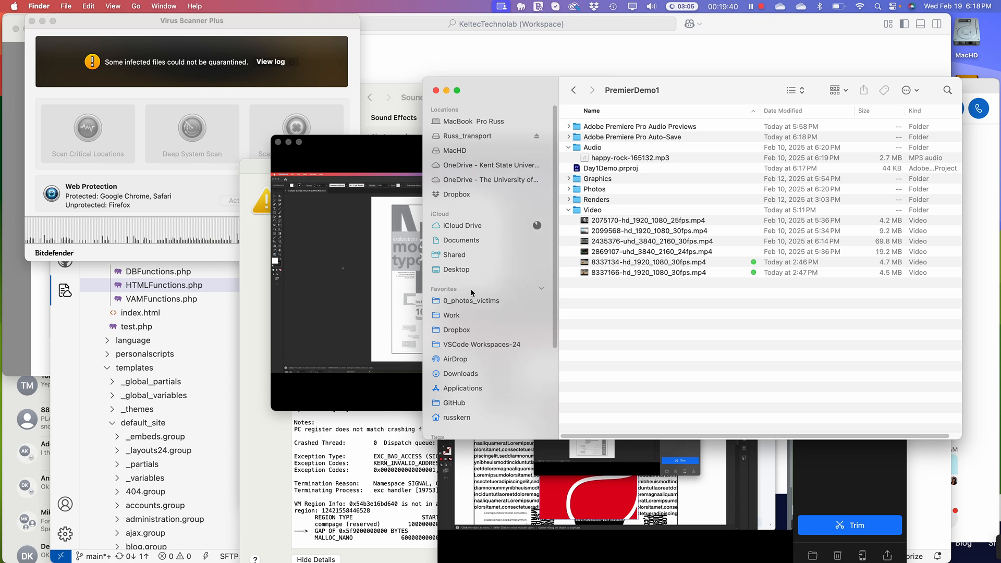
{"action": "left_click", "coordinate": [474, 374]}
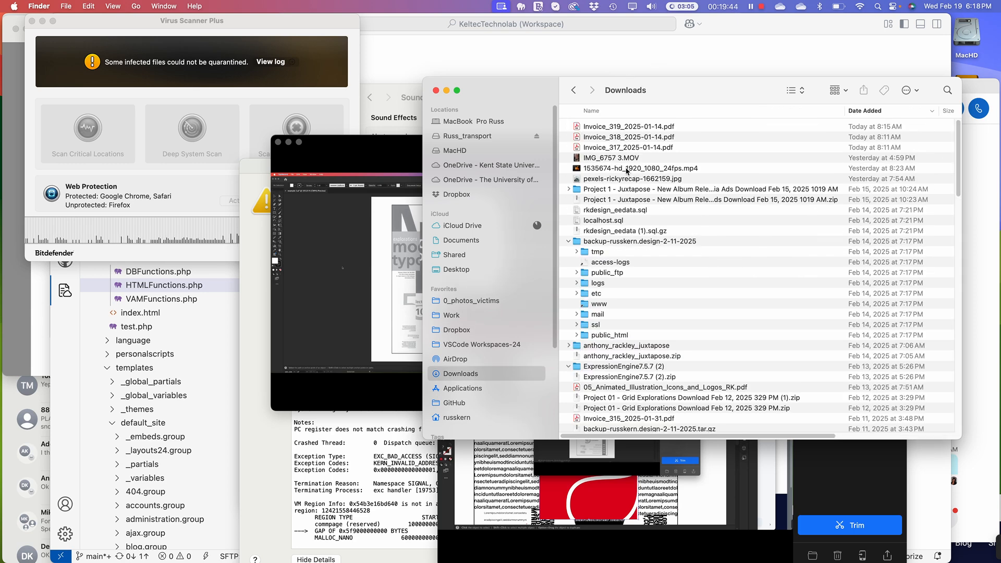
{"action": "left_click", "coordinate": [626, 169]}
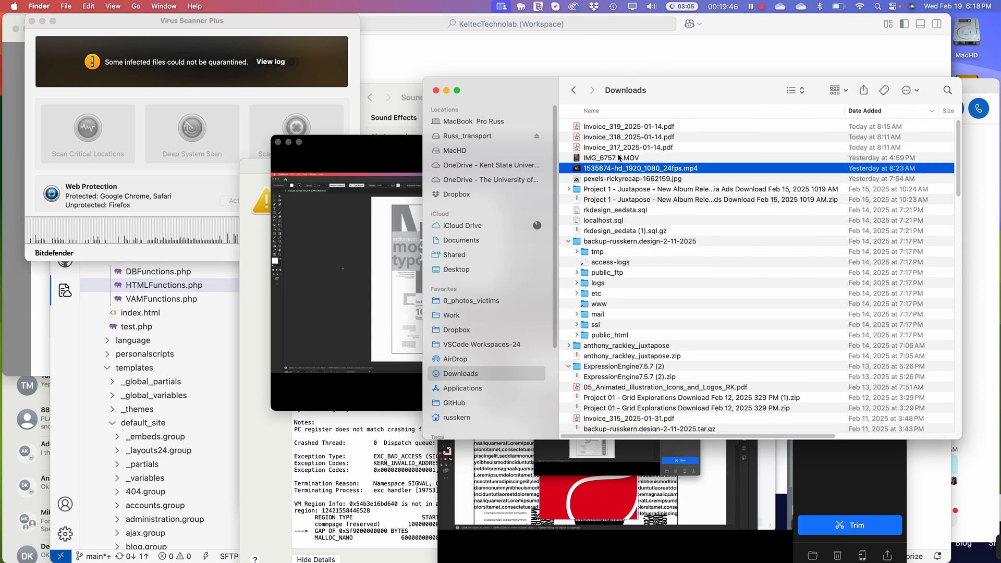
Switch to Premiere Pro and take its window out of full-screen mode
{"action": "left_click", "coordinate": [618, 157], "text": "super"}
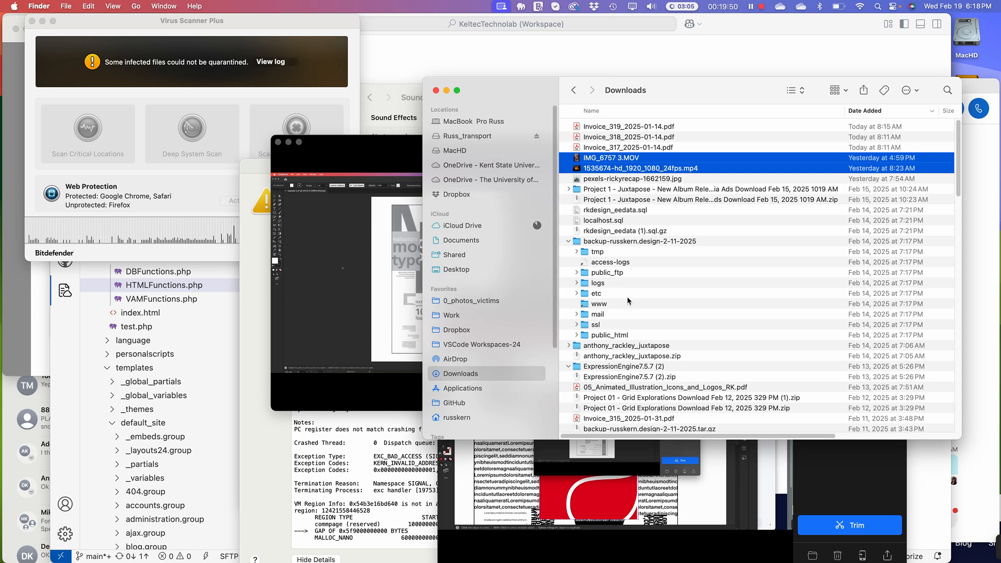
{"action": "key", "text": "super+Tab"}
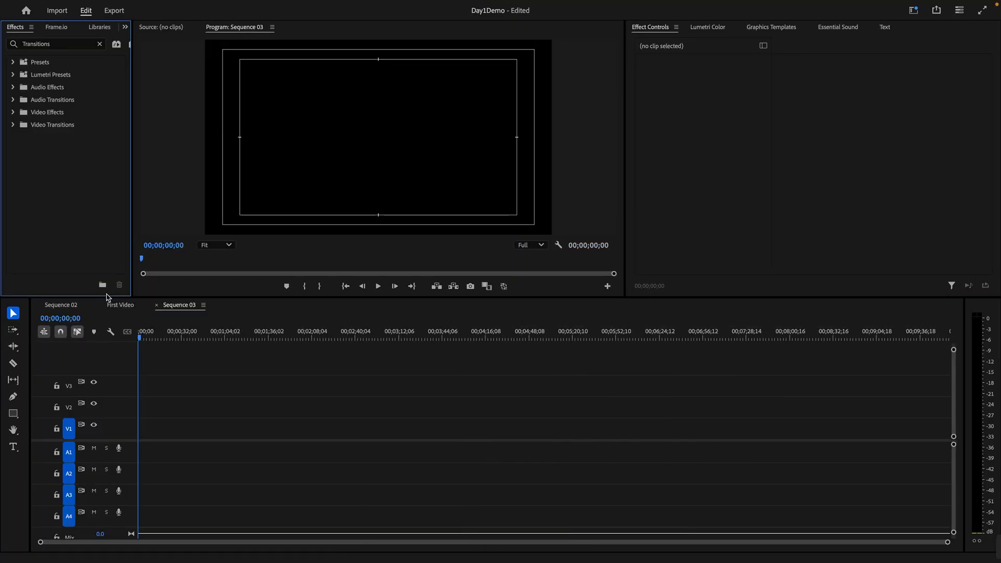
{"action": "key", "text": "super+Tab"}
{"action": "mouse_move", "coordinate": [42, 2]}
{"action": "left_click", "coordinate": [31, 22]}
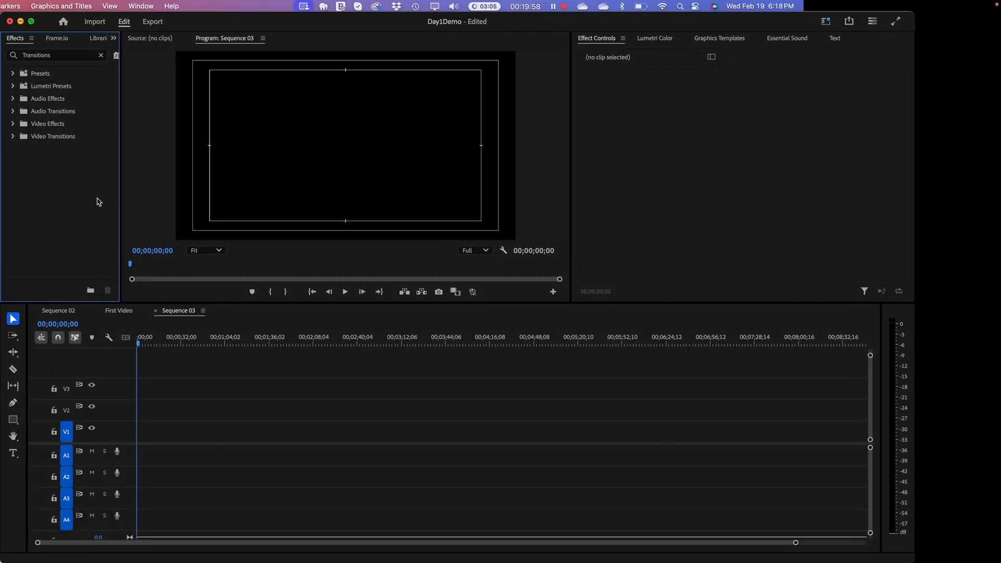
Switch to Finder, open Spring 2025 > Digital Media in the University of Akron OneDrive, and collapse its exercise folders
{"action": "key", "text": "super+Tab"}
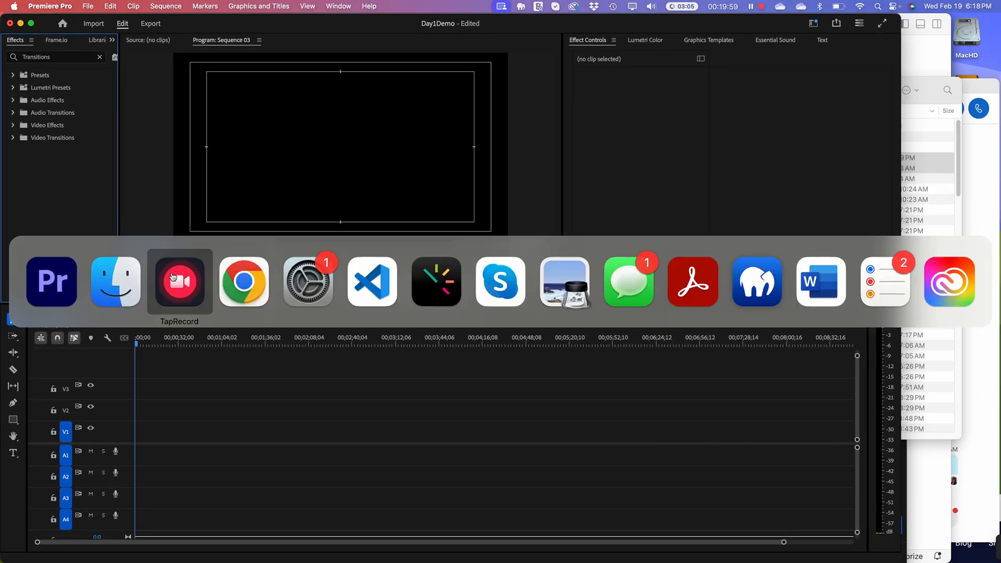
{"action": "left_click", "coordinate": [131, 287]}
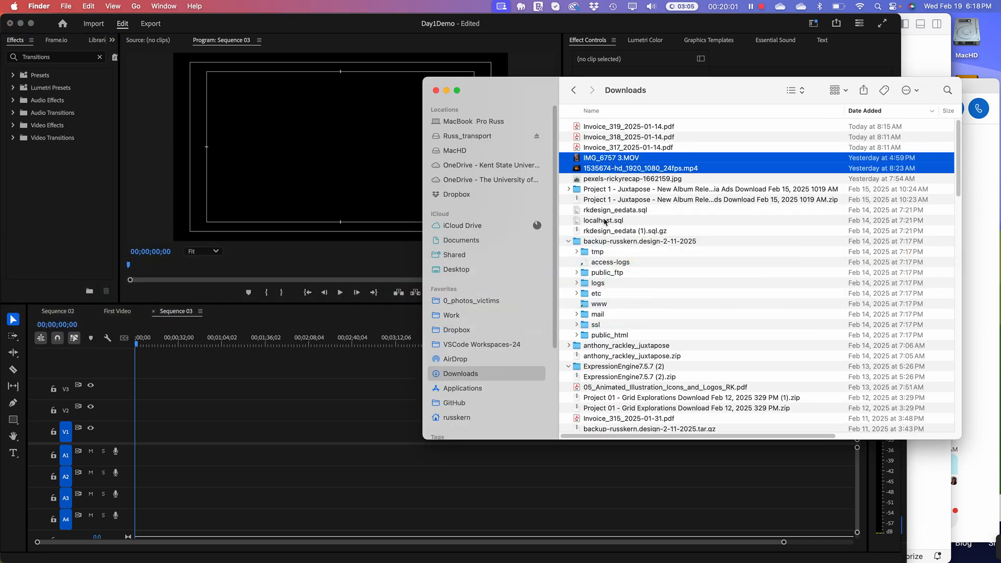
{"action": "left_click", "coordinate": [496, 180]}
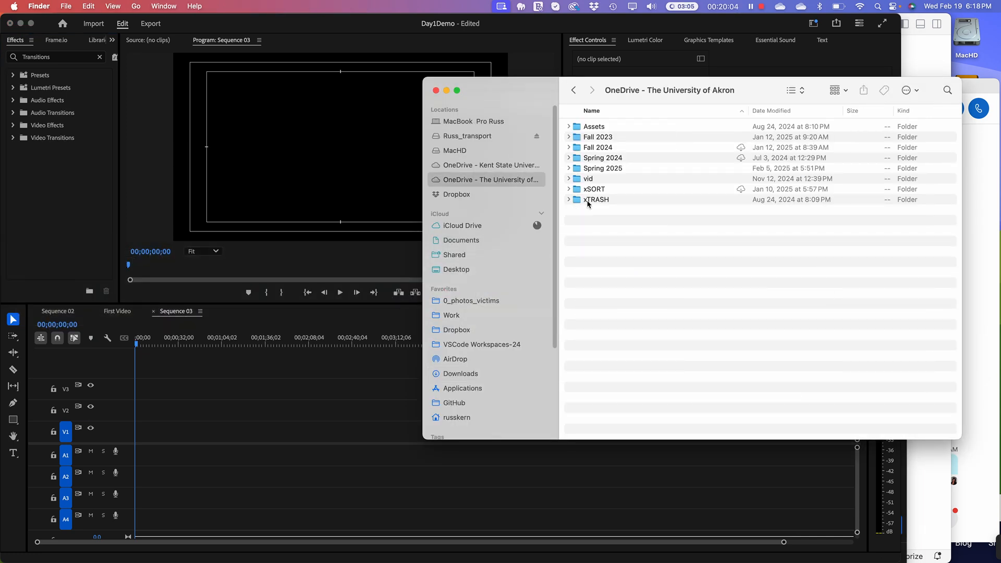
{"action": "left_click", "coordinate": [597, 168]}
{"action": "double_click", "coordinate": [596, 168]}
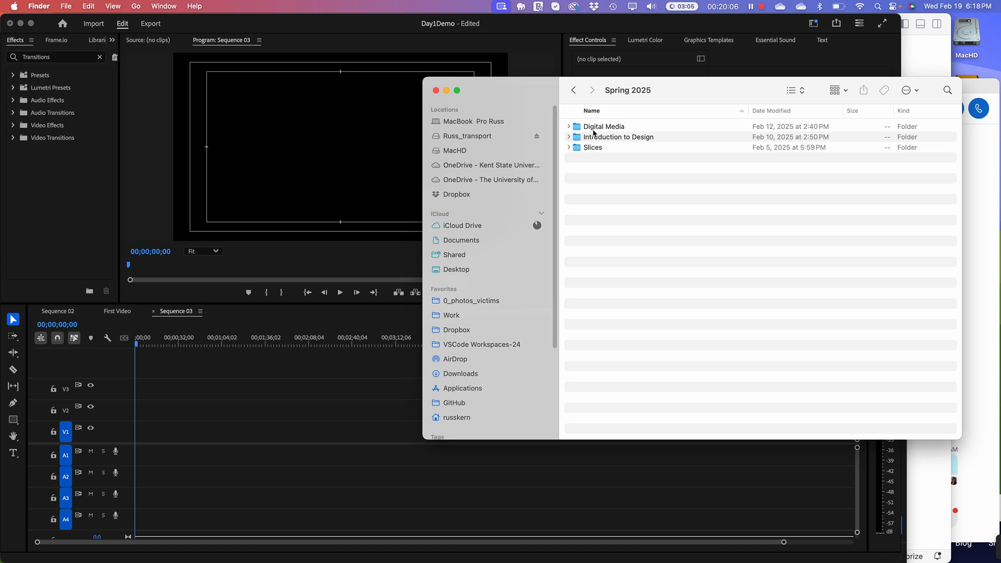
{"action": "double_click", "coordinate": [595, 127]}
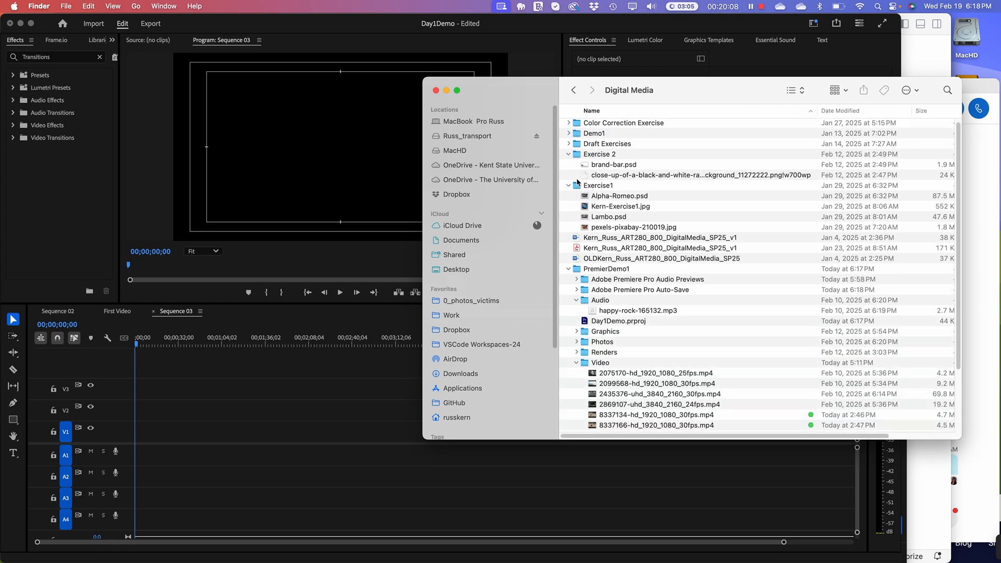
{"action": "left_click", "coordinate": [568, 155]}
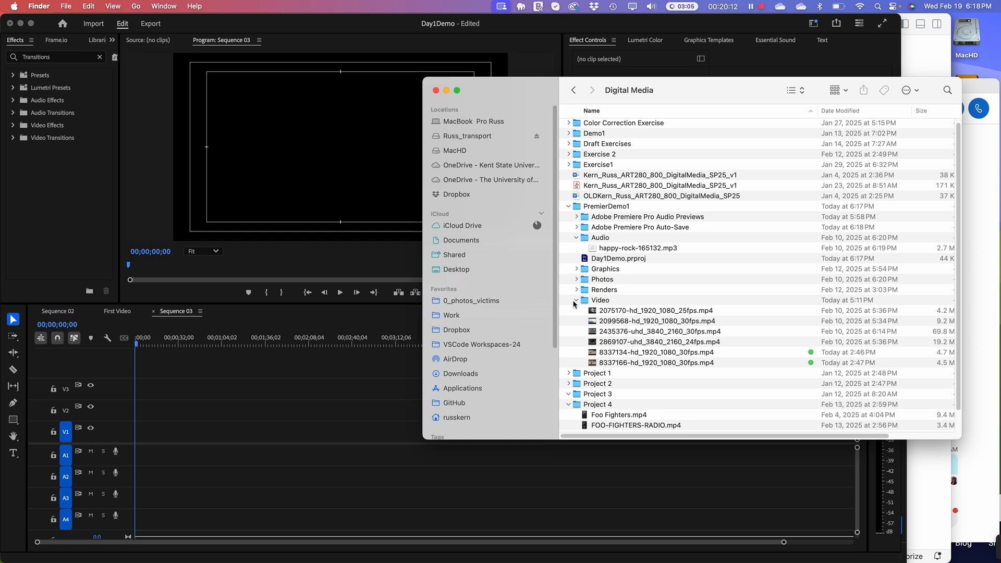
Select 8337134-hd_1920_1080_30fps.mp4 and 8337166-hd_1920_1080_30fps.mp4 in the Video folder and try to bring them into Premiere Pro
{"action": "left_click", "coordinate": [660, 354]}
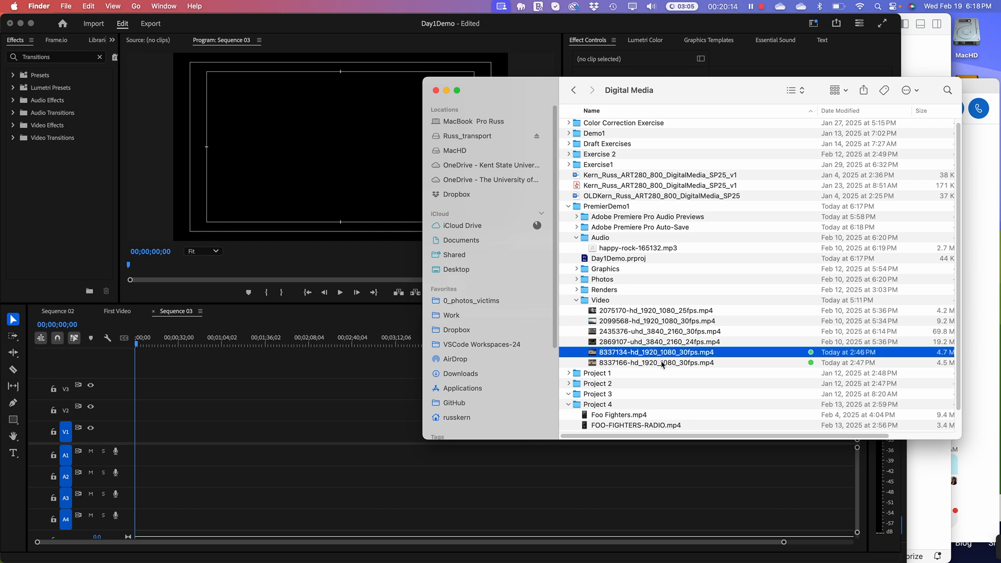
{"action": "left_click", "coordinate": [661, 363], "text": "shift"}
{"action": "left_click_drag", "start_coordinate": [662, 357], "coordinate": [67, 175]}
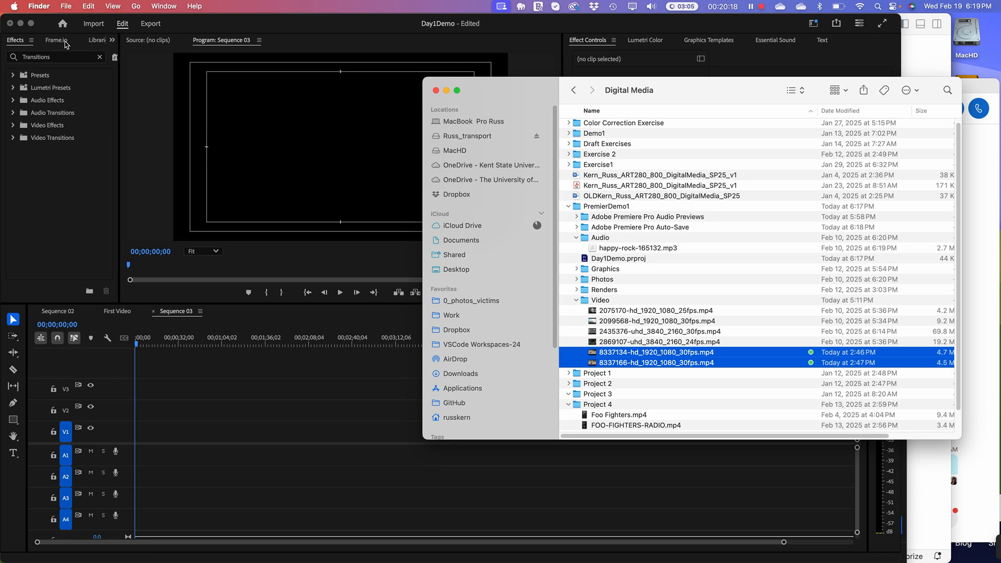
Widen the Effects panel group and display the Day1Demo project contents with the Video bin collapsed
{"action": "left_click", "coordinate": [119, 85]}
{"action": "left_click_drag", "start_coordinate": [119, 84], "coordinate": [220, 96]}
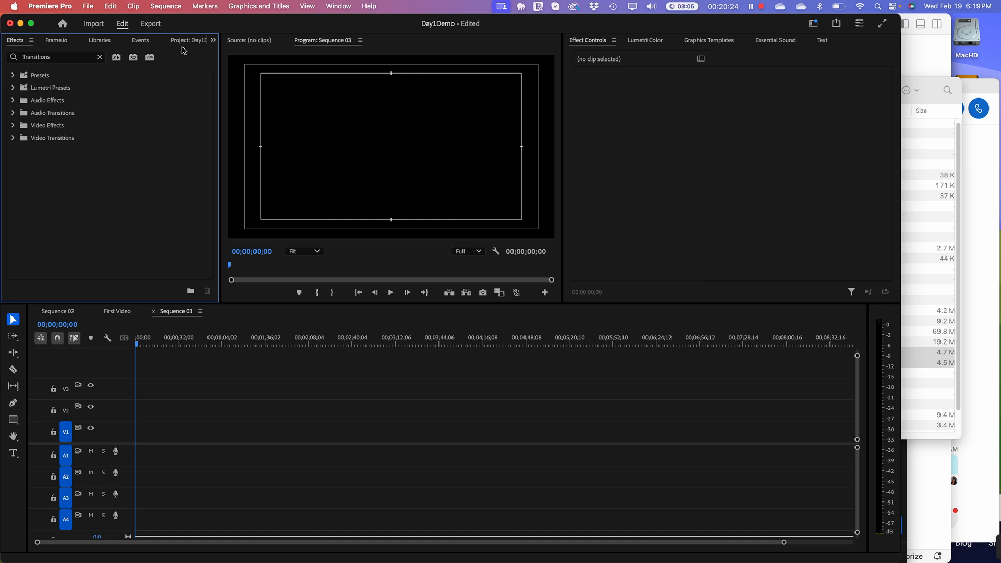
{"action": "left_click", "coordinate": [185, 41]}
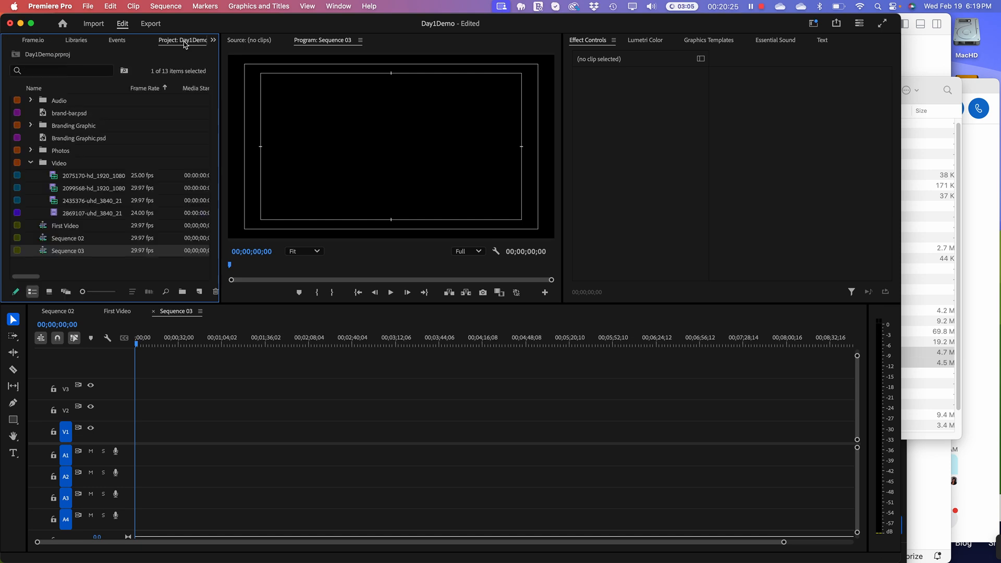
{"action": "left_click", "coordinate": [31, 163]}
Import the two selected 1920x1080 30 fps clips from Finder into the root of the Day1Demo project
{"action": "key", "text": "super+Tab"}
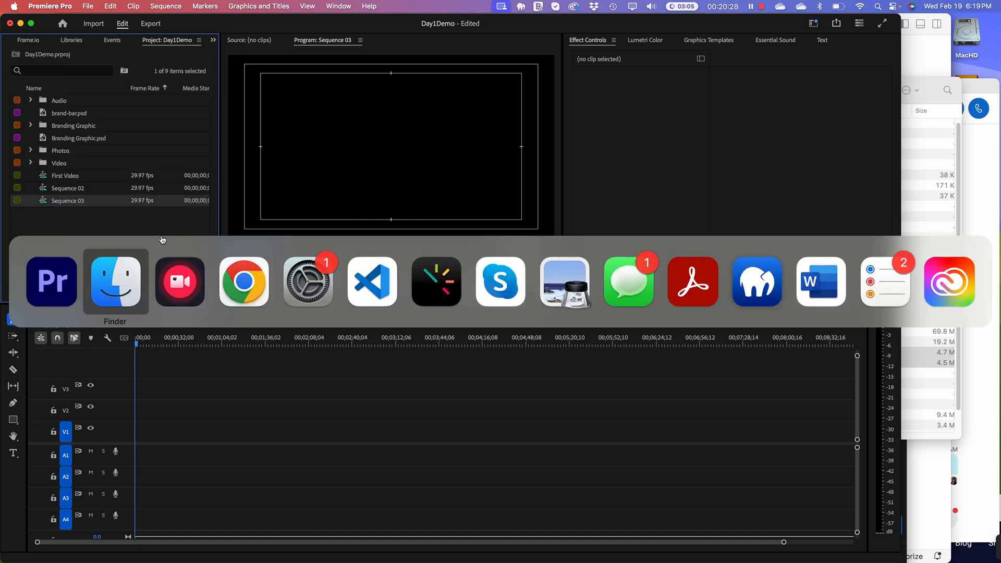
{"action": "left_click", "coordinate": [110, 284]}
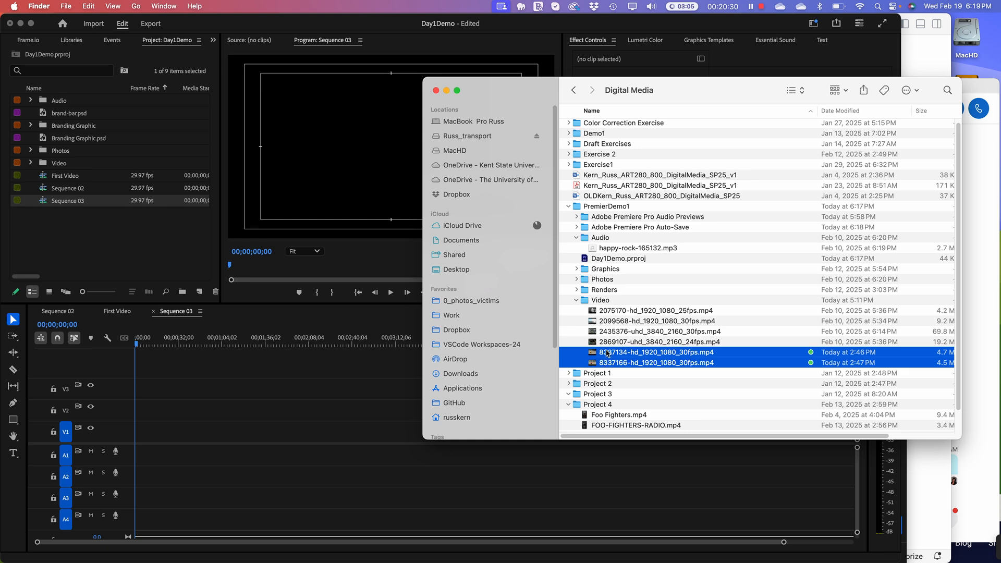
{"action": "left_click_drag", "start_coordinate": [607, 354], "coordinate": [57, 245]}
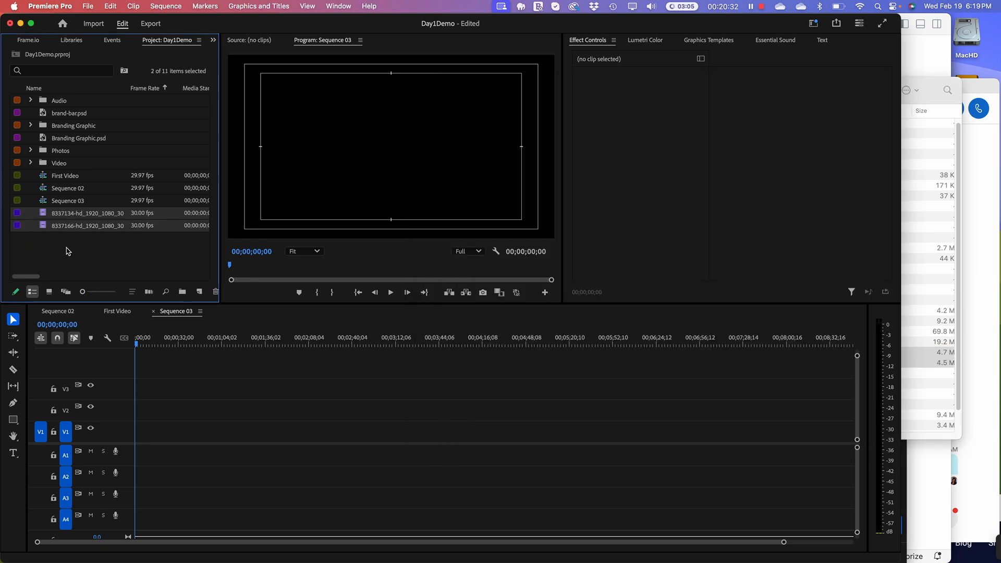
{"action": "left_click", "coordinate": [67, 251]}
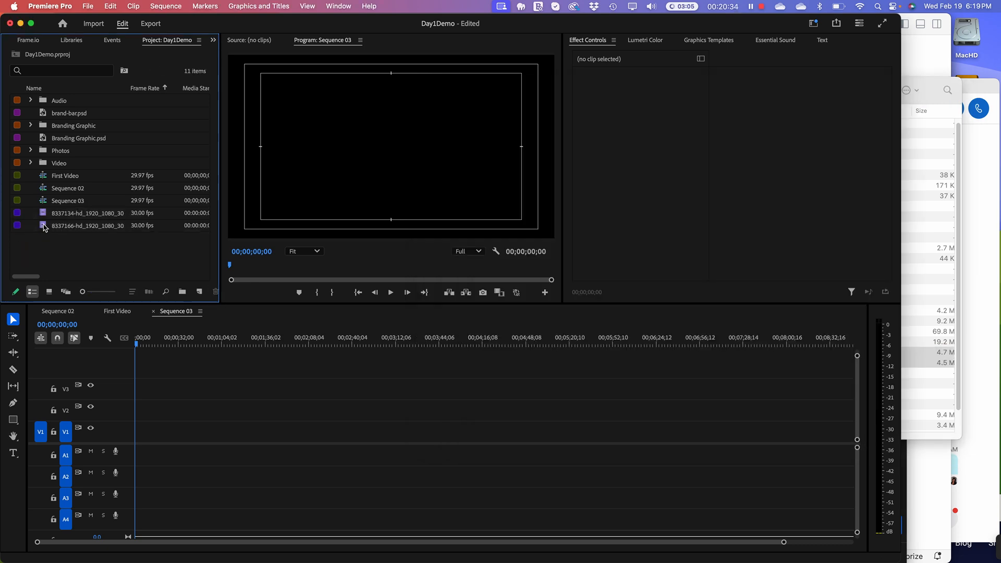
Preview the 8337166-hd_1920_1080_30fps.mp4 basketball clip and create a new sequence from it
{"action": "double_click", "coordinate": [44, 227]}
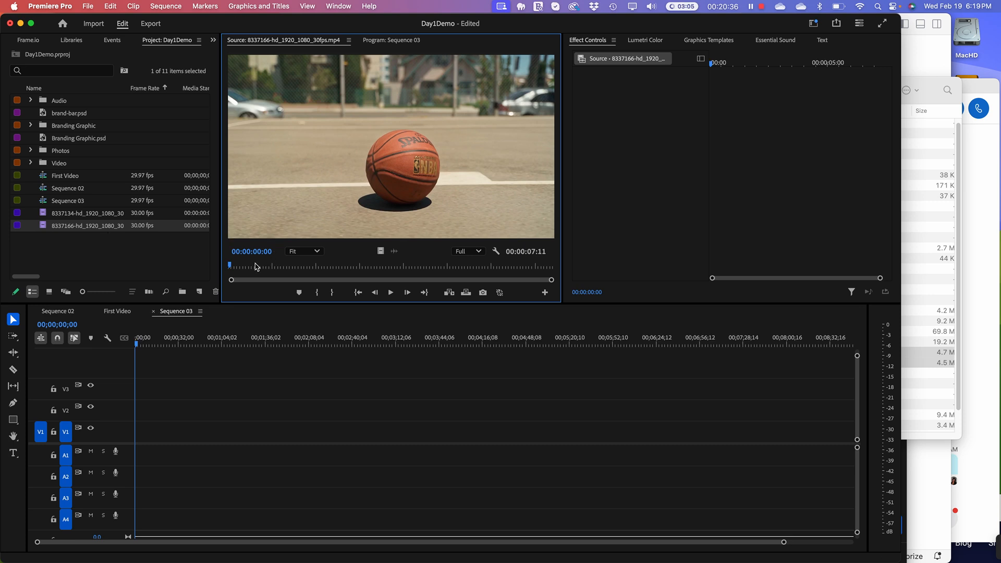
{"action": "left_click_drag", "start_coordinate": [255, 267], "coordinate": [205, 276]}
{"action": "right_click", "coordinate": [43, 228]}
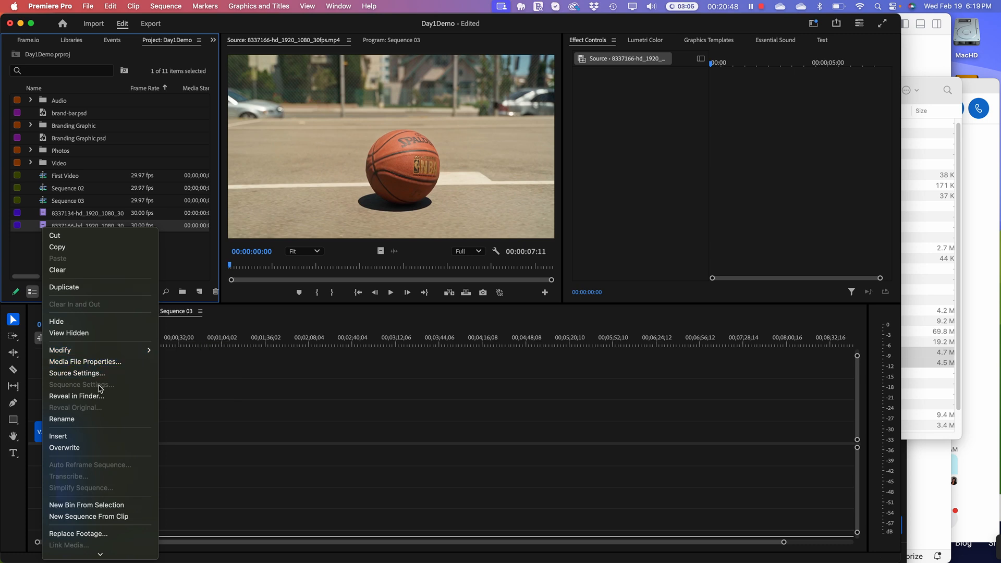
{"action": "left_click", "coordinate": [85, 517]}
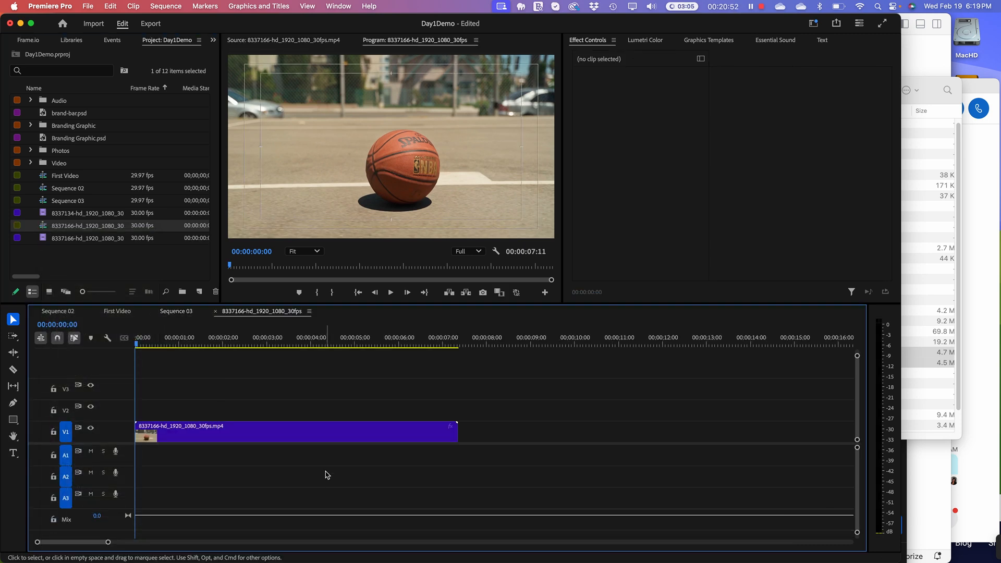
{"action": "mouse_move", "coordinate": [136, 347]}
{"action": "left_mouse_down"}
{"action": "mouse_move", "coordinate": [436, 358]}
{"action": "mouse_move", "coordinate": [135, 354]}
{"action": "left_mouse_up"}
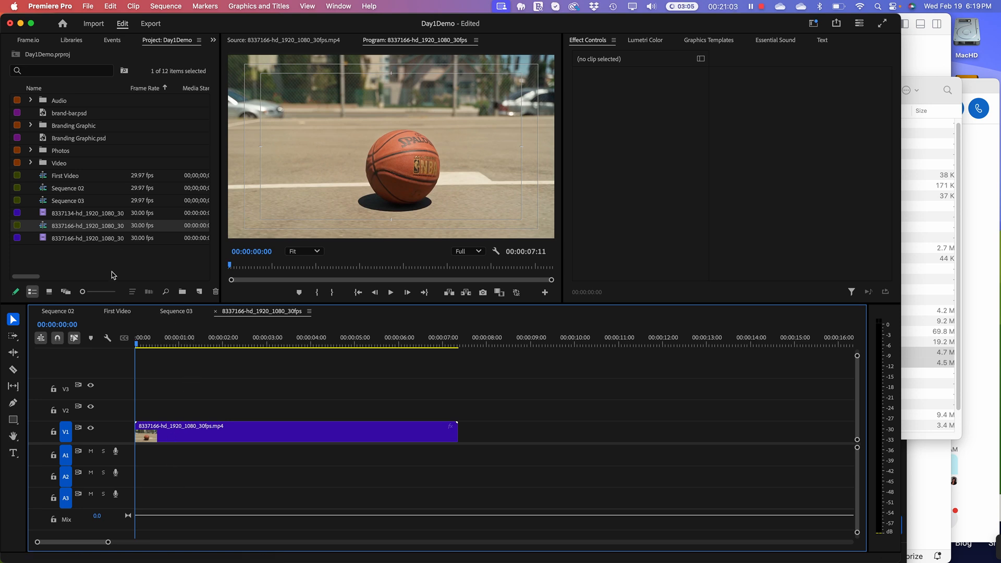
Create a 1920 × 1080, 30 fps color matte in beige CBC8B3, keeping the name Color Matte
{"action": "left_click", "coordinate": [199, 292]}
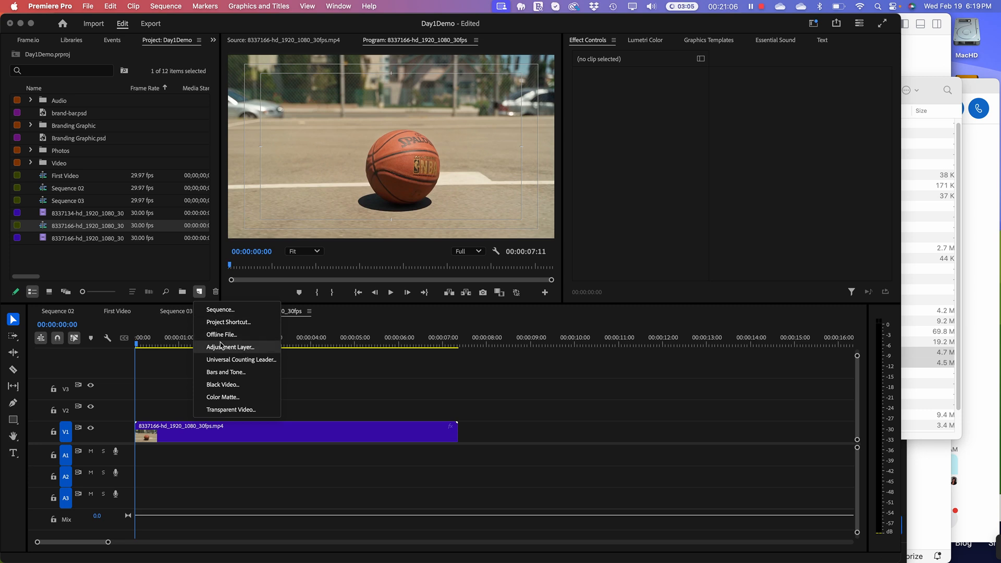
{"action": "left_click", "coordinate": [226, 398]}
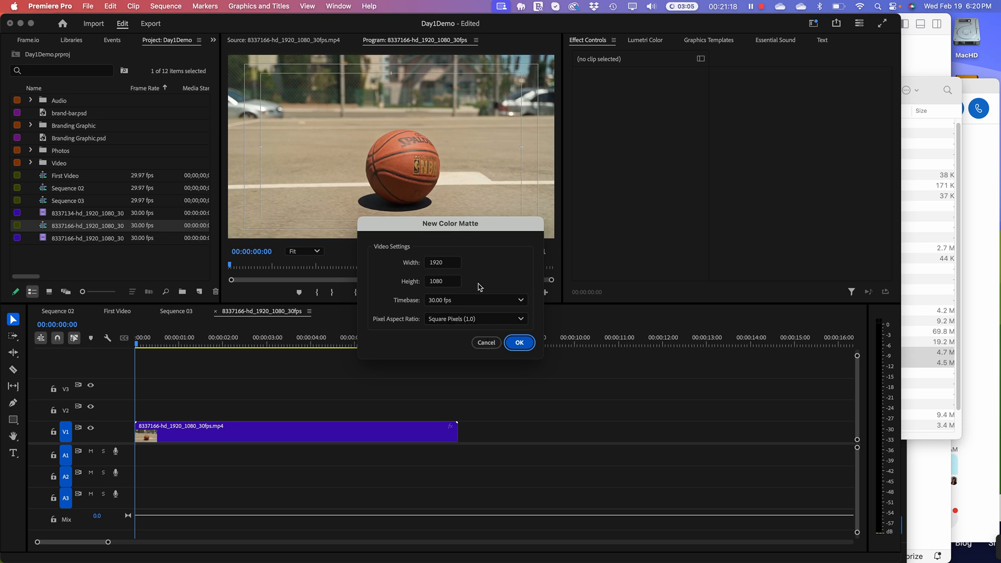
{"action": "left_click", "coordinate": [520, 343]}
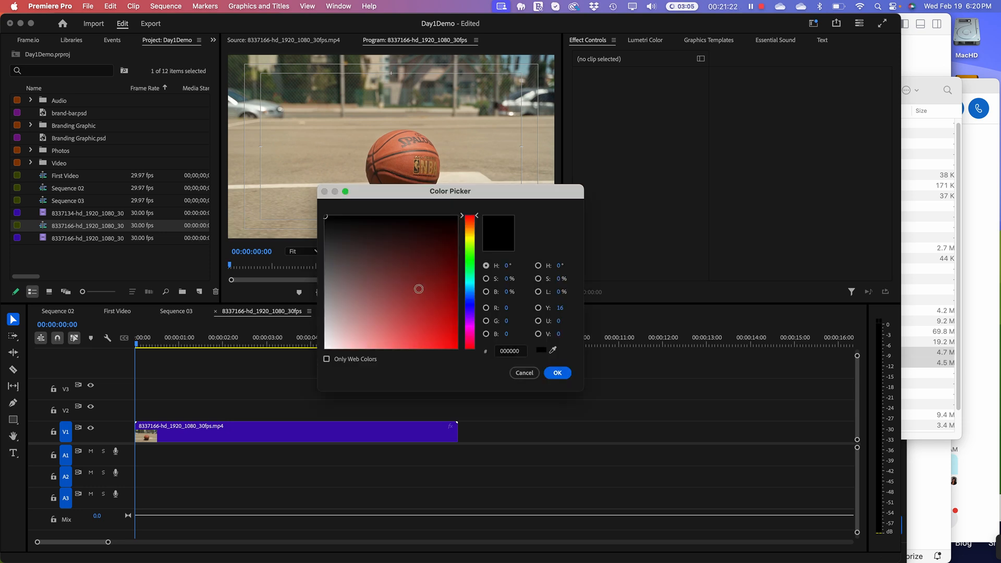
{"action": "left_click_drag", "start_coordinate": [428, 327], "coordinate": [450, 329]}
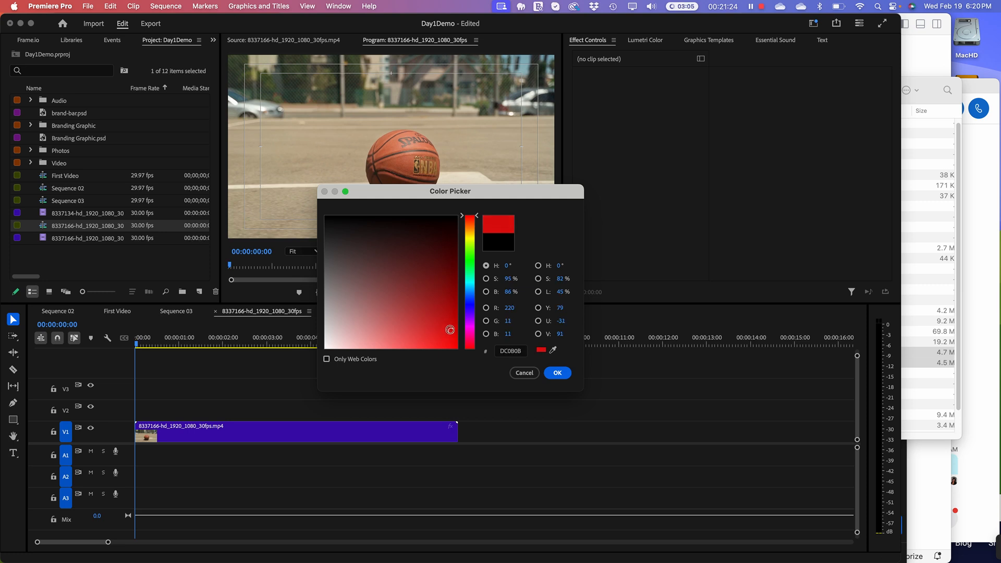
{"action": "left_click", "coordinate": [470, 235]}
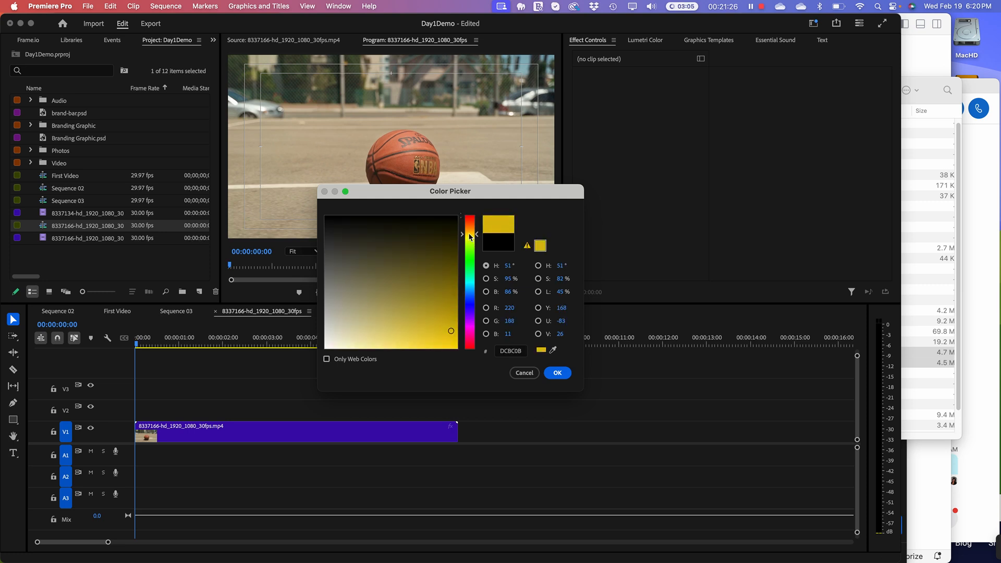
{"action": "mouse_move", "coordinate": [450, 331]}
{"action": "left_mouse_down"}
{"action": "mouse_move", "coordinate": [413, 301]}
{"action": "mouse_move", "coordinate": [361, 305]}
{"action": "mouse_move", "coordinate": [340, 338]}
{"action": "mouse_move", "coordinate": [339, 321]}
{"action": "left_mouse_up"}
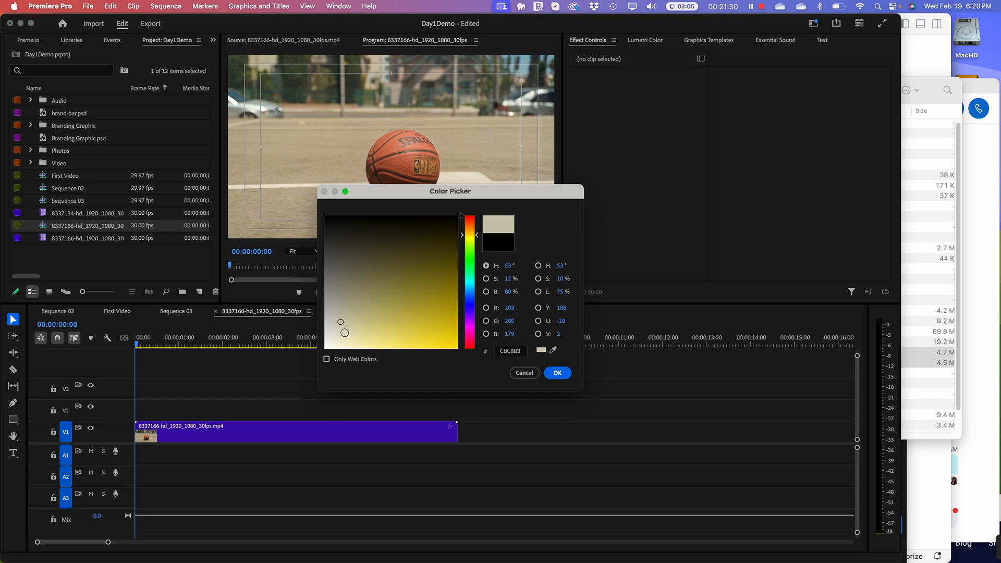
{"action": "left_click", "coordinate": [557, 372]}
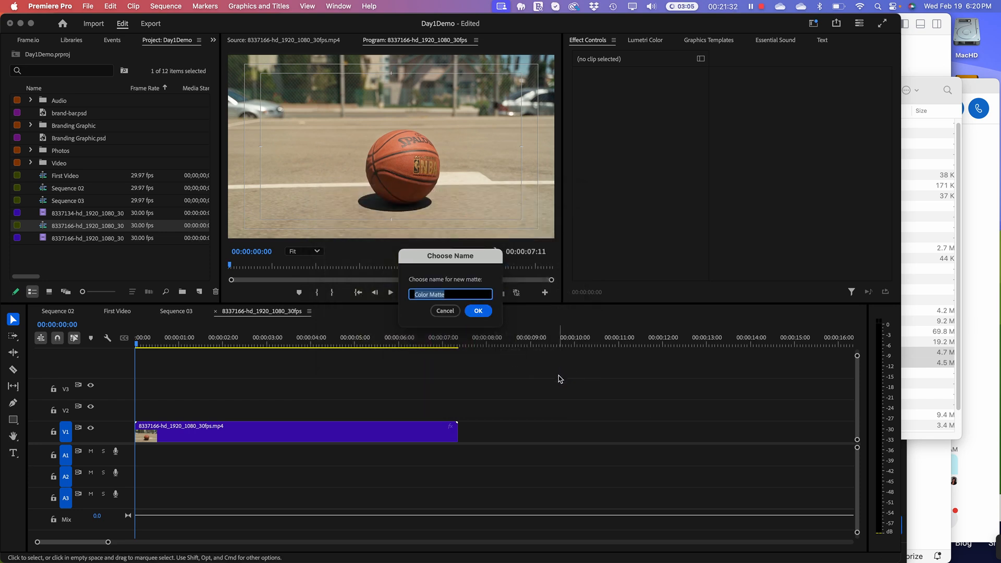
{"action": "left_click", "coordinate": [480, 312]}
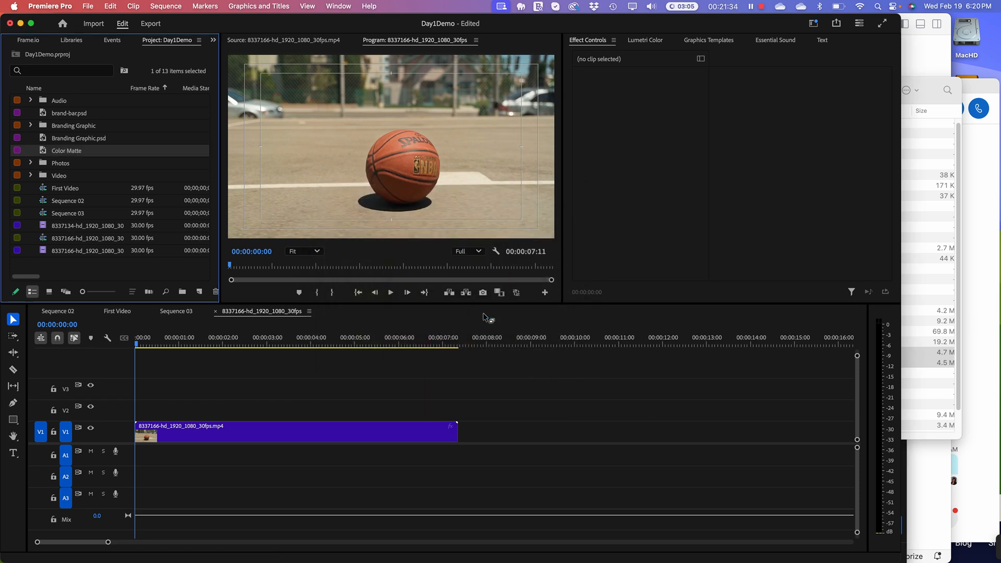
Place the color matte on V2 above the basketball clip, starting about 2 seconds in, and preview the frame at 00:00:02:14
{"action": "left_click", "coordinate": [233, 463]}
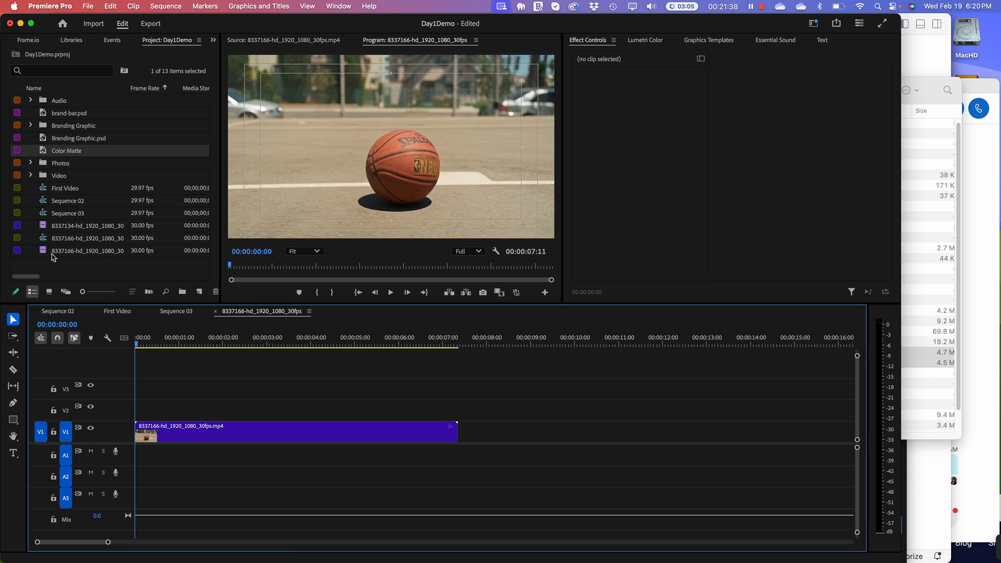
{"action": "left_click", "coordinate": [47, 139]}
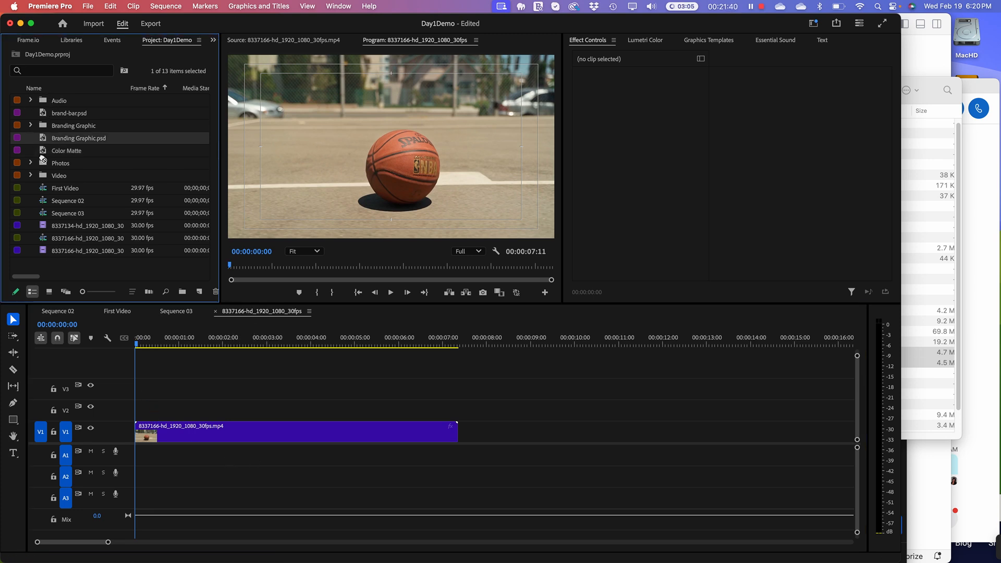
{"action": "left_click", "coordinate": [46, 153]}
{"action": "left_click_drag", "start_coordinate": [46, 153], "coordinate": [218, 416]}
{"action": "left_click_drag", "start_coordinate": [230, 339], "coordinate": [244, 341]}
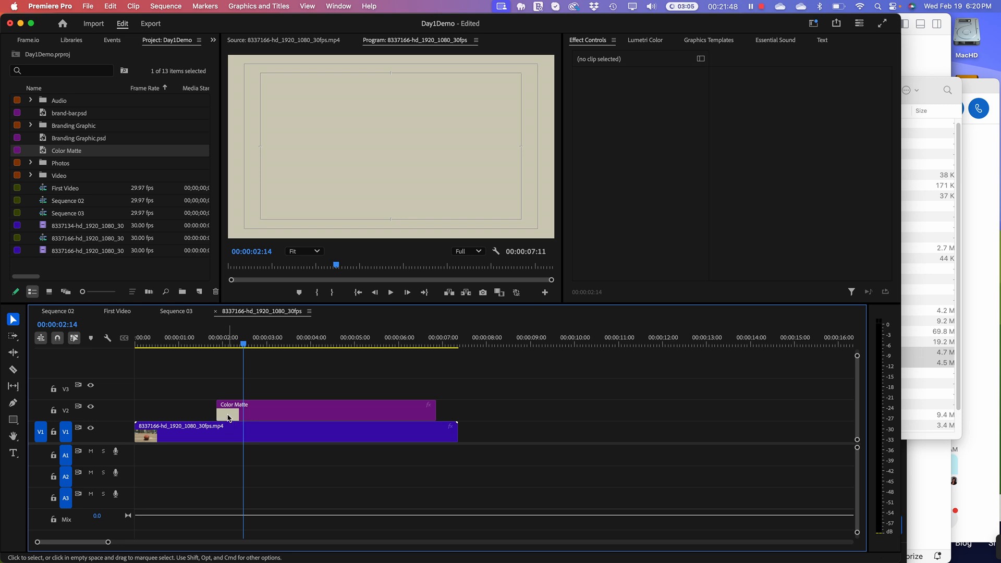
Stack the basketball clip on V3 above the color matte on V1, with the matte starting at zero and matching the clip's length
{"action": "left_click_drag", "start_coordinate": [228, 417], "coordinate": [287, 417]}
{"action": "left_click_drag", "start_coordinate": [164, 435], "coordinate": [163, 402]}
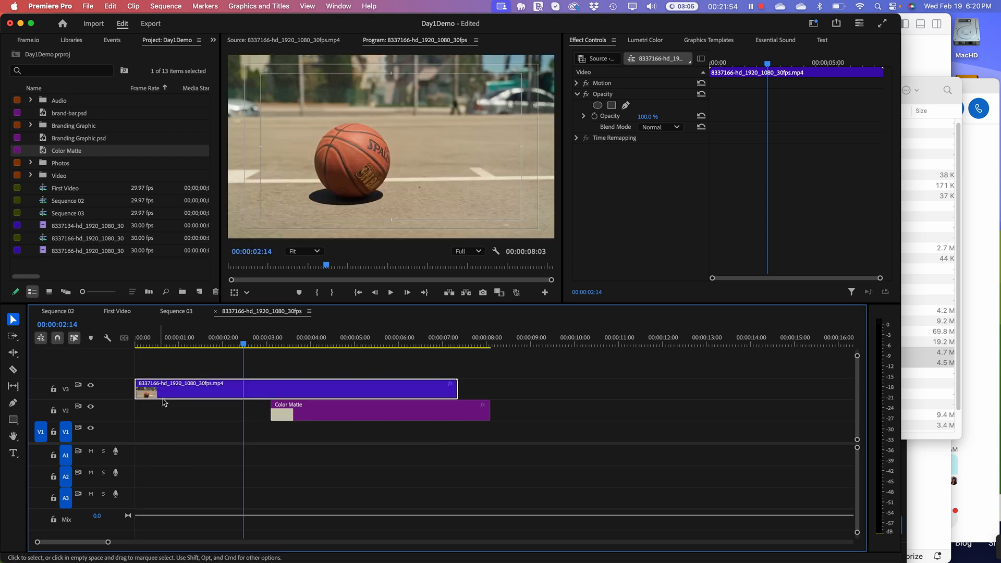
{"action": "left_click_drag", "start_coordinate": [289, 419], "coordinate": [155, 440]}
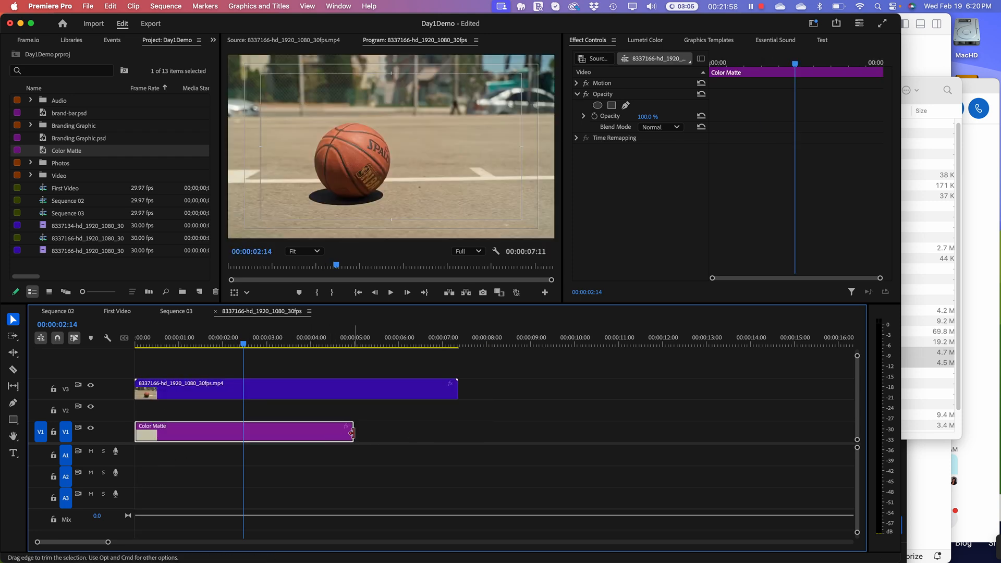
{"action": "left_click_drag", "start_coordinate": [351, 433], "coordinate": [457, 432]}
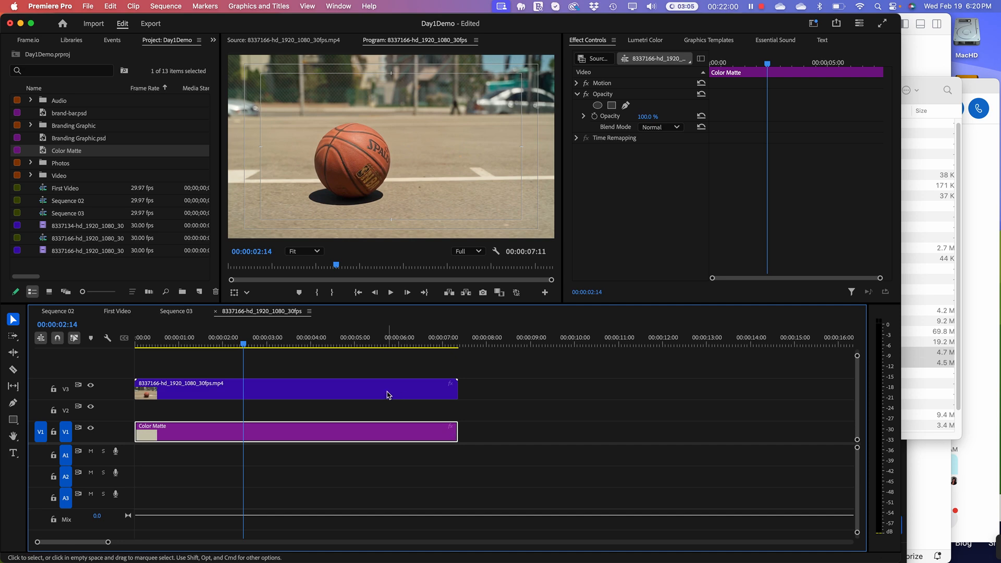
Move the basketball clip from V3 down to V2, directly above the color matte, and show the frame at 00:00:04:08
{"action": "left_click_drag", "start_coordinate": [387, 394], "coordinate": [392, 419]}
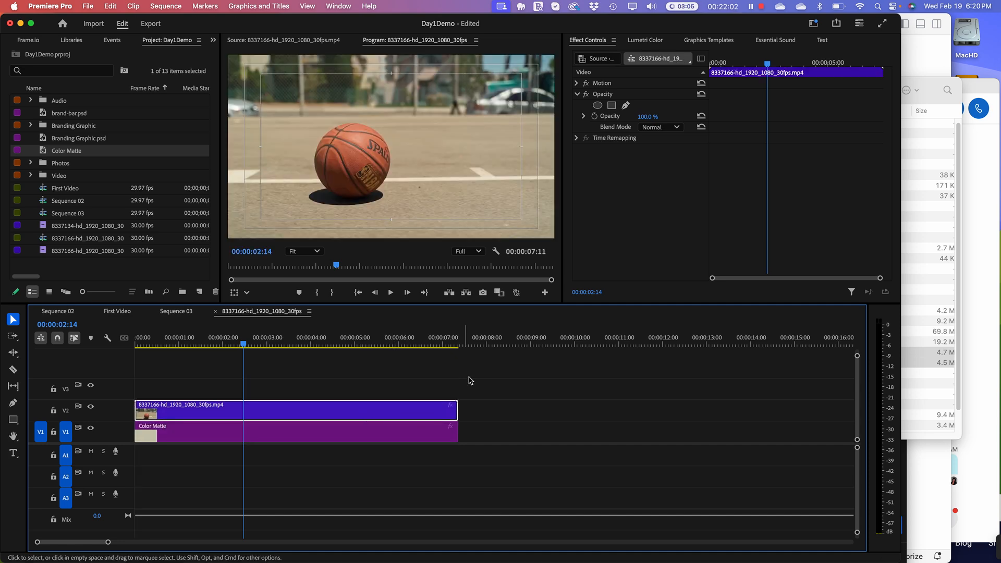
{"action": "left_click_drag", "start_coordinate": [243, 345], "coordinate": [322, 344]}
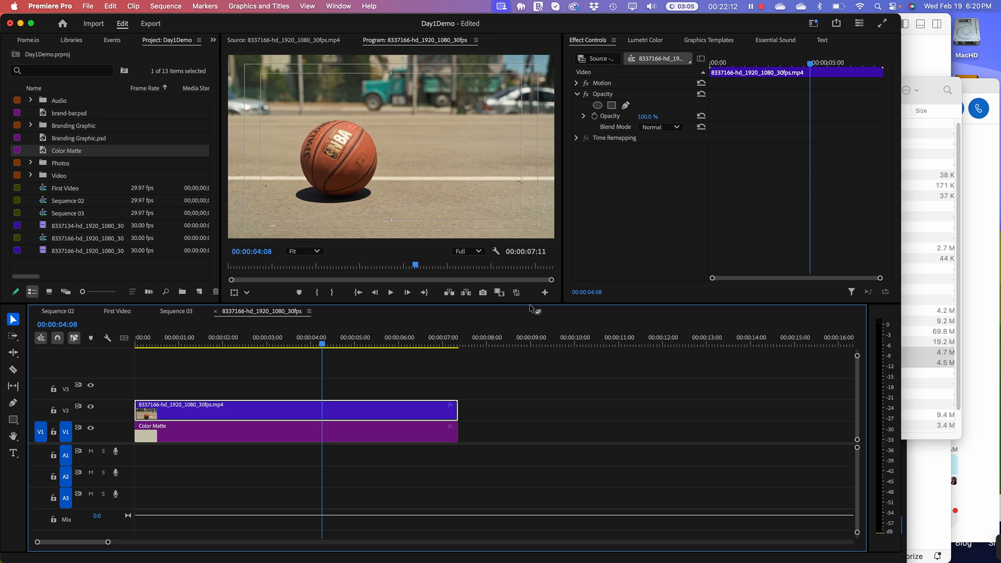
{"action": "left_click_drag", "start_coordinate": [531, 309], "coordinate": [529, 361]}
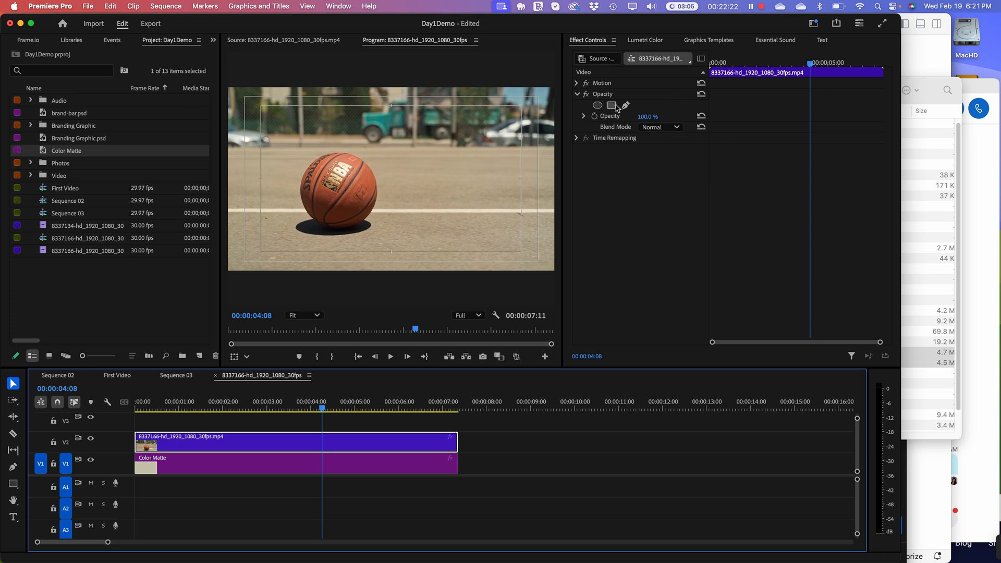
Try the V2 basketball clip's opacity at 79% and settle on 97%
{"action": "left_click", "coordinate": [586, 40]}
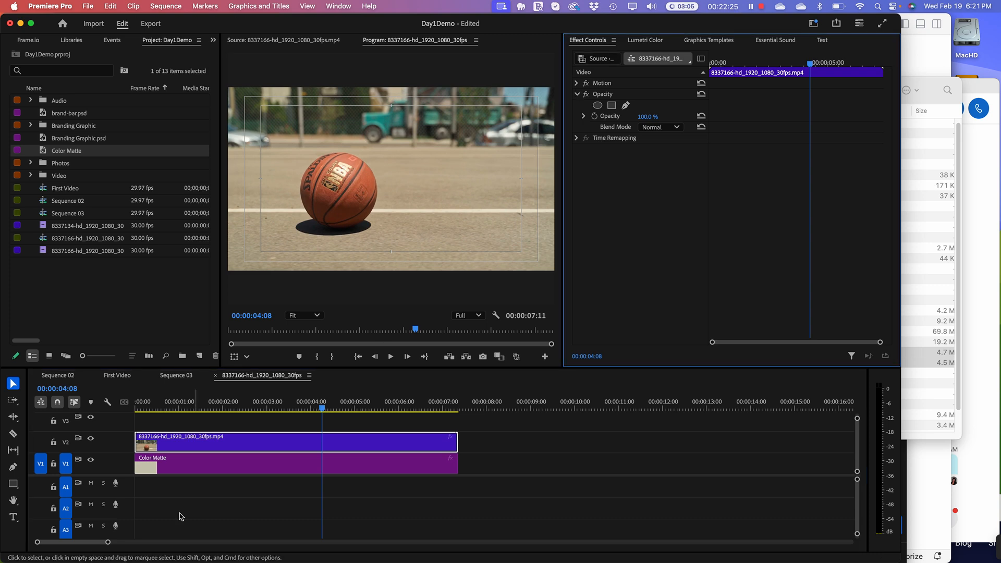
{"action": "left_click", "coordinate": [215, 447]}
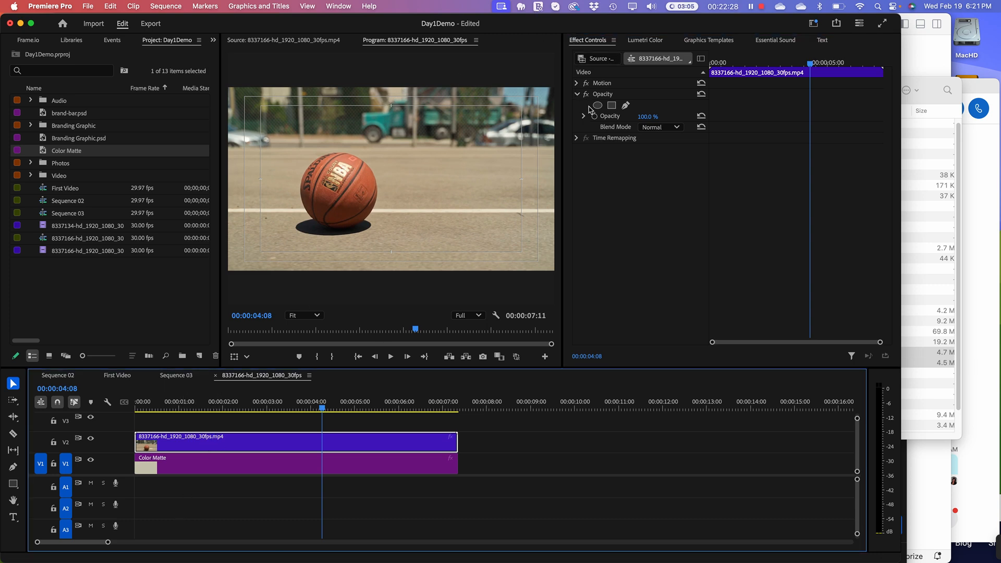
{"action": "left_click", "coordinate": [603, 95]}
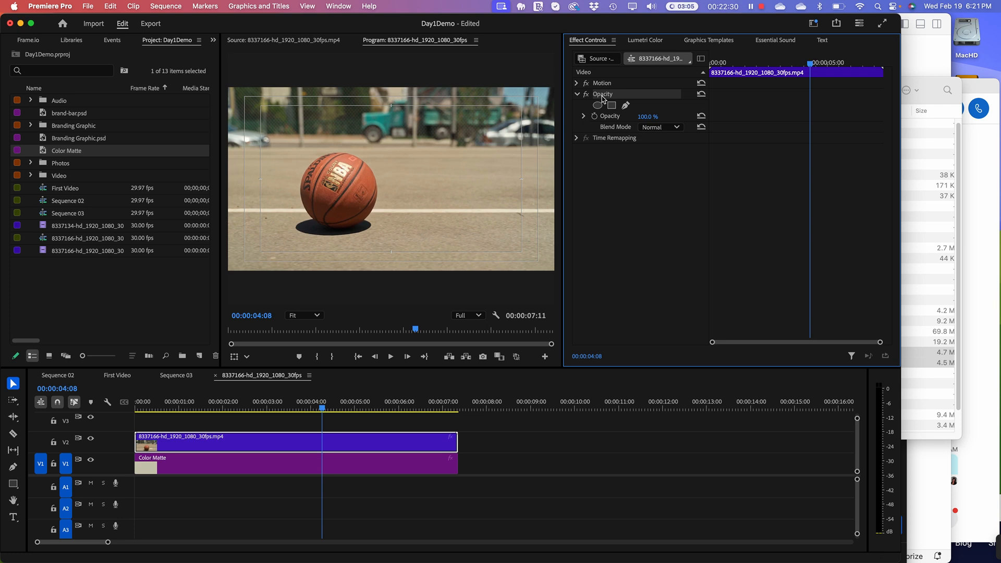
{"action": "left_click", "coordinate": [646, 117]}
{"action": "type", "text": "79"}
{"action": "key", "text": "Return"}
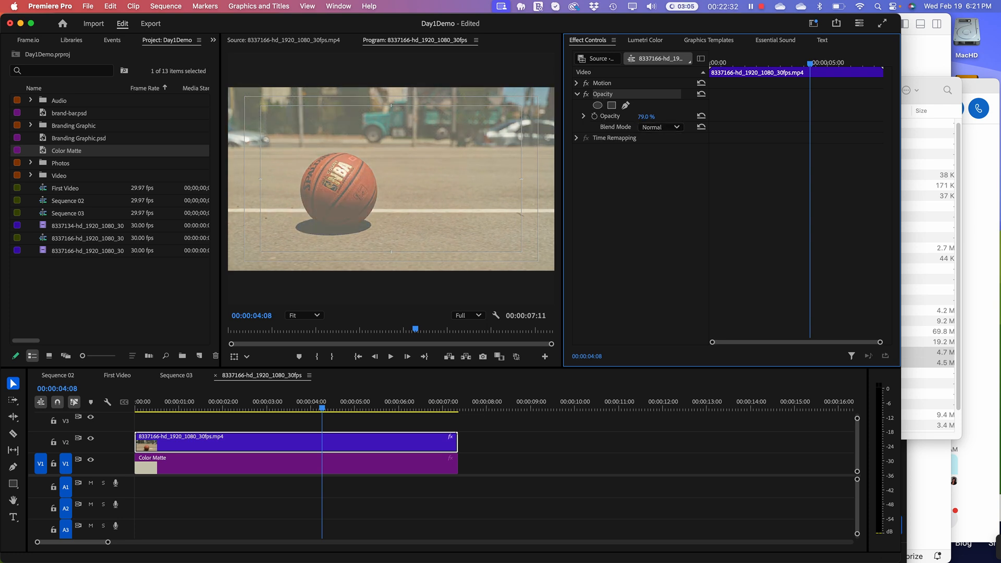
{"action": "mouse_move", "coordinate": [636, 116]}
{"action": "left_mouse_down"}
{"action": "mouse_move", "coordinate": [615, 117]}
{"action": "mouse_move", "coordinate": [645, 116]}
{"action": "left_mouse_up"}
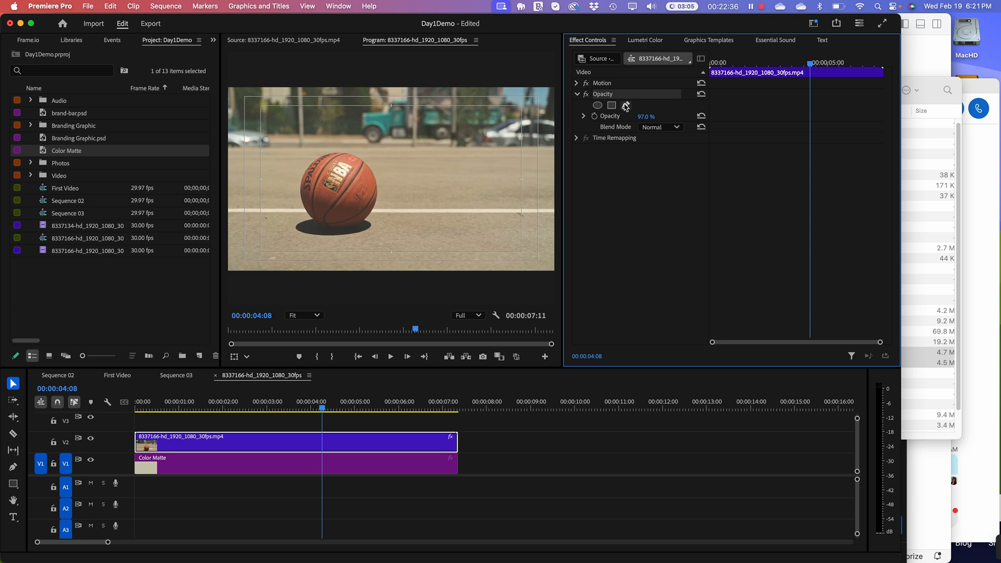
Add an elliptical opacity mask to the basketball clip at 00:00:04:08 and fit its edges tightly around the ball
{"action": "left_click", "coordinate": [598, 105]}
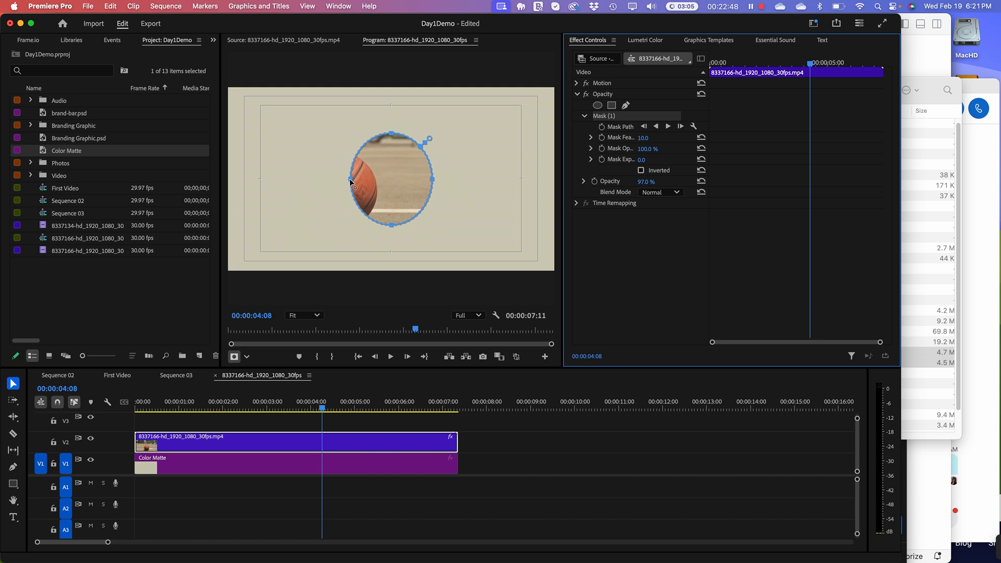
{"action": "mouse_move", "coordinate": [351, 181]}
{"action": "left_mouse_down"}
{"action": "mouse_move", "coordinate": [342, 180]}
{"action": "mouse_move", "coordinate": [377, 177]}
{"action": "mouse_move", "coordinate": [344, 185]}
{"action": "mouse_move", "coordinate": [343, 162]}
{"action": "left_mouse_up"}
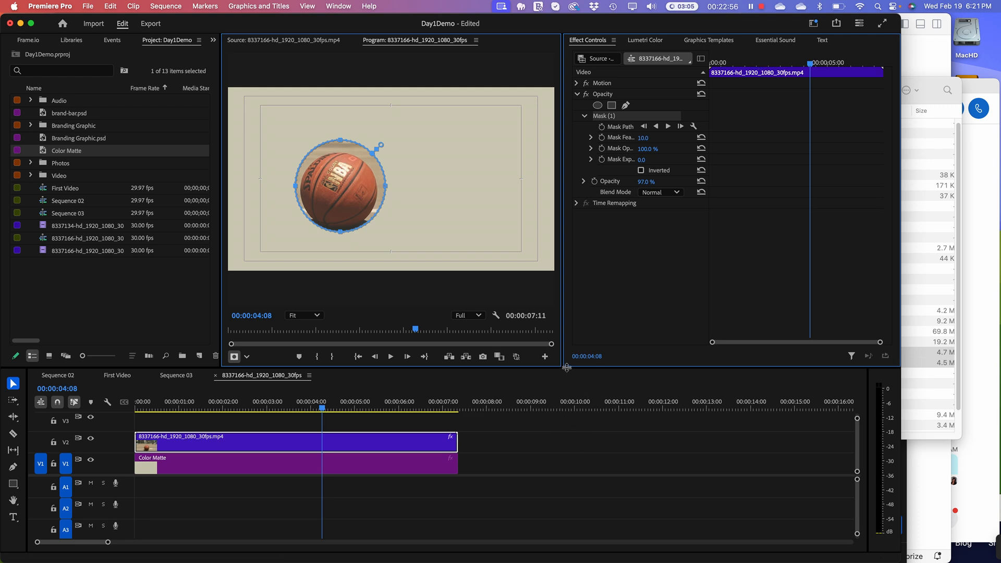
{"action": "left_click_drag", "start_coordinate": [567, 368], "coordinate": [574, 529]}
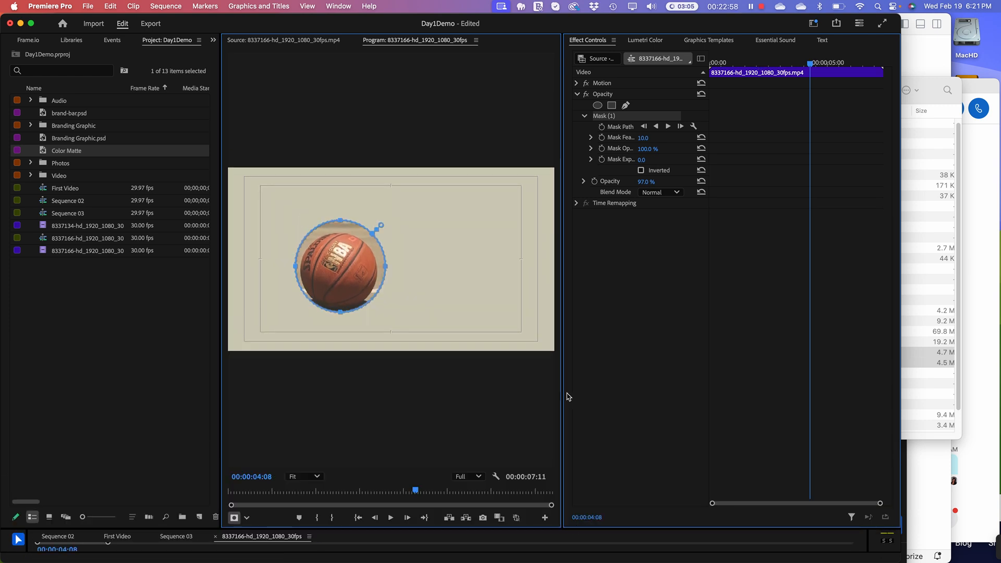
{"action": "left_click_drag", "start_coordinate": [561, 391], "coordinate": [657, 390]}
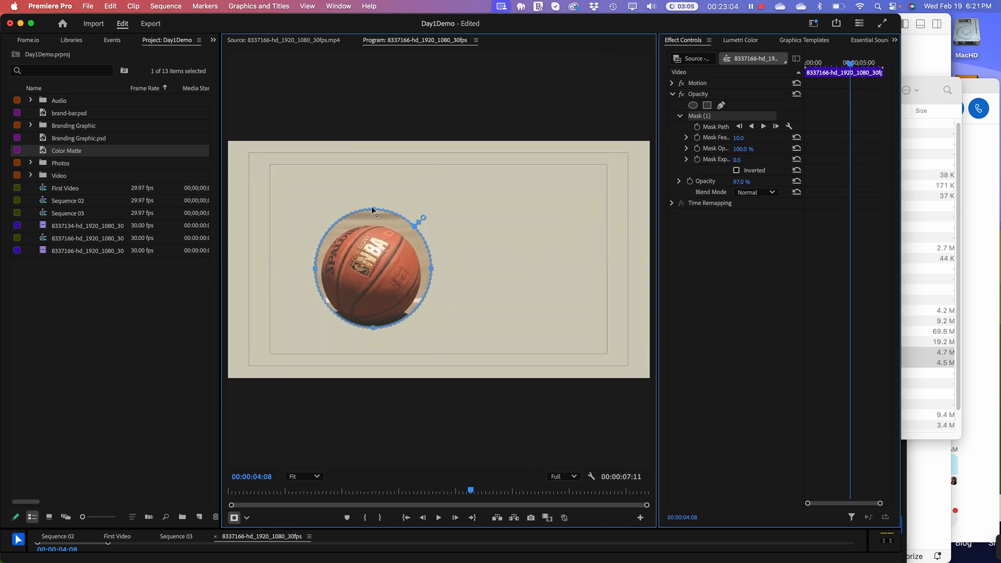
{"action": "left_click_drag", "start_coordinate": [372, 211], "coordinate": [374, 222]}
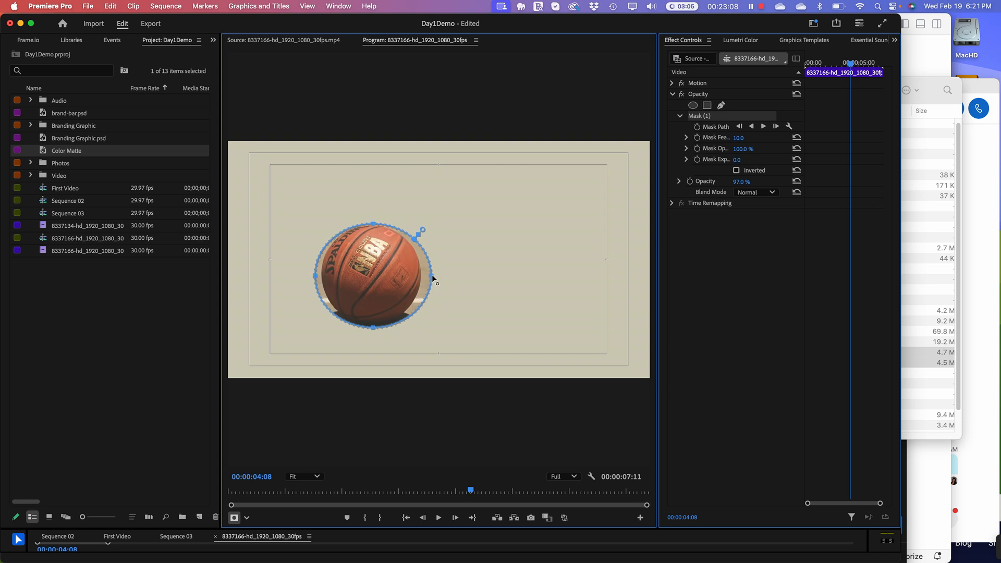
{"action": "left_click_drag", "start_coordinate": [432, 275], "coordinate": [420, 273]}
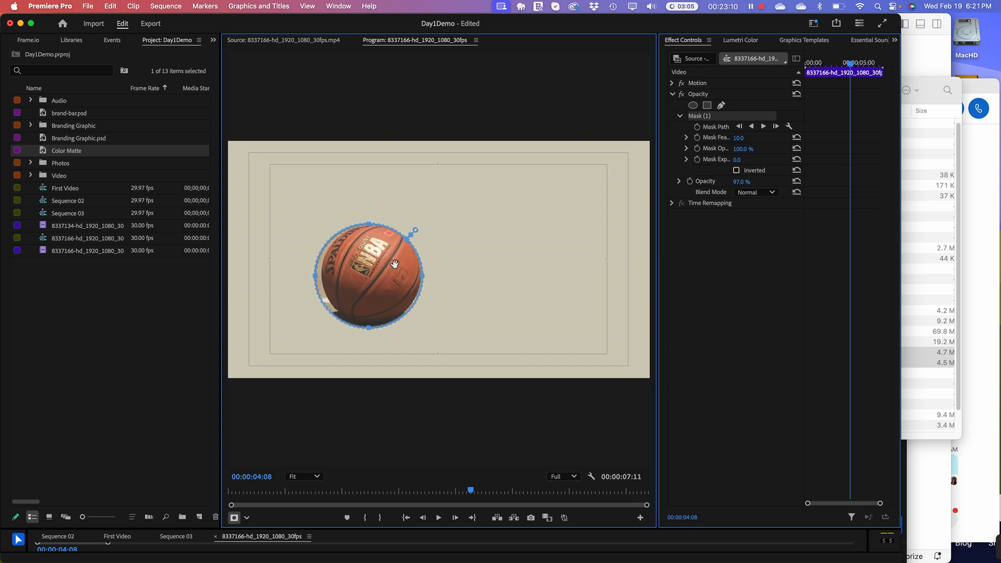
{"action": "left_click_drag", "start_coordinate": [316, 280], "coordinate": [318, 280]}
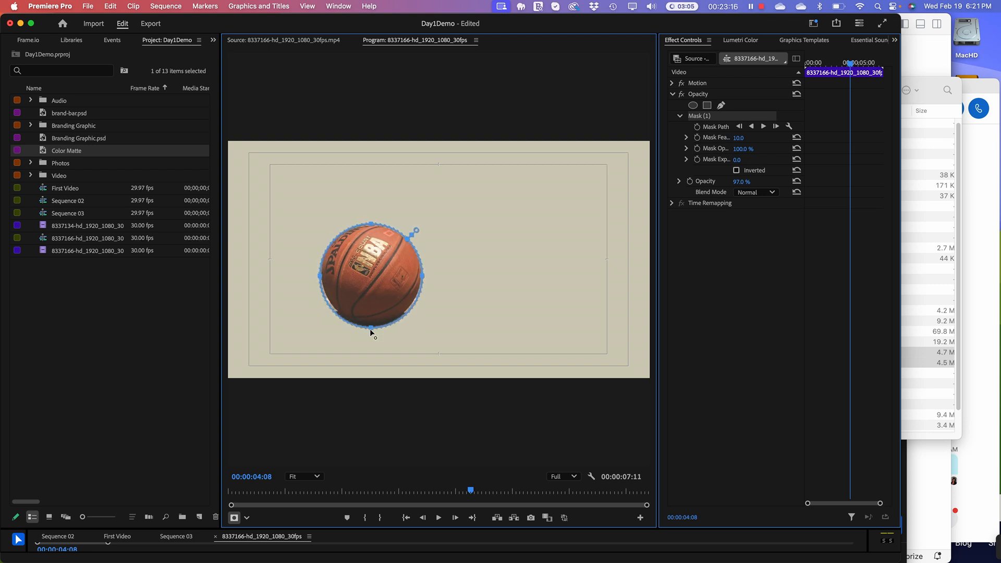
{"action": "left_click_drag", "start_coordinate": [370, 329], "coordinate": [378, 322]}
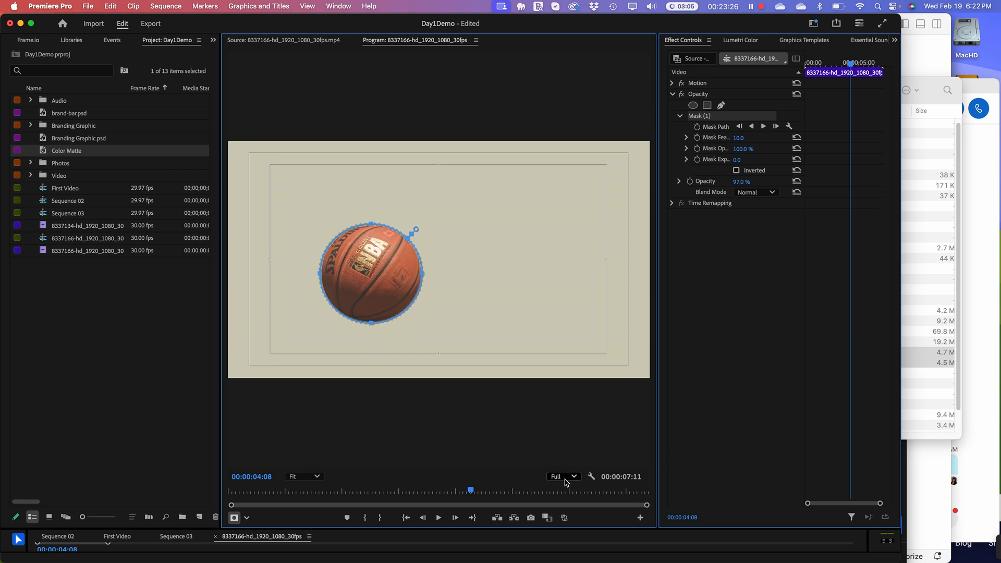
Scrub through the sequence to compare the mask with the ball's movement, return to 00:00:04:08 and deselect the mask
{"action": "left_click_drag", "start_coordinate": [471, 492], "coordinate": [608, 532]}
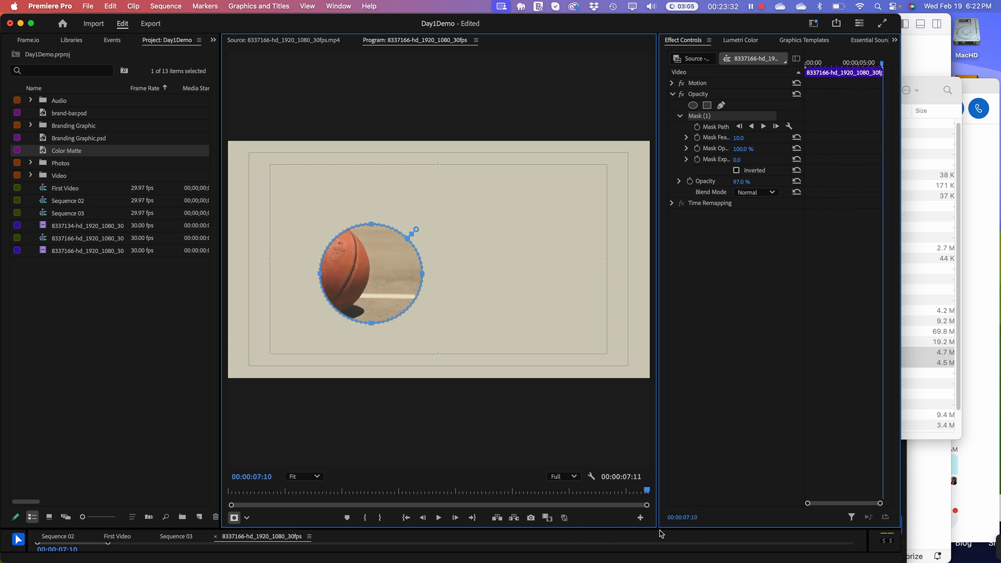
{"action": "left_click_drag", "start_coordinate": [379, 495], "coordinate": [426, 498]}
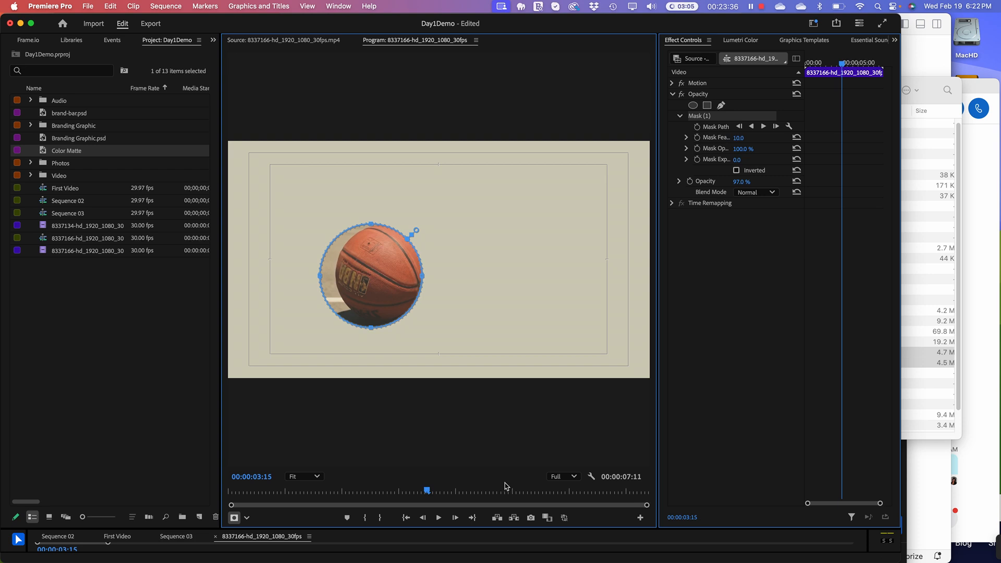
{"action": "left_click_drag", "start_coordinate": [428, 496], "coordinate": [472, 503]}
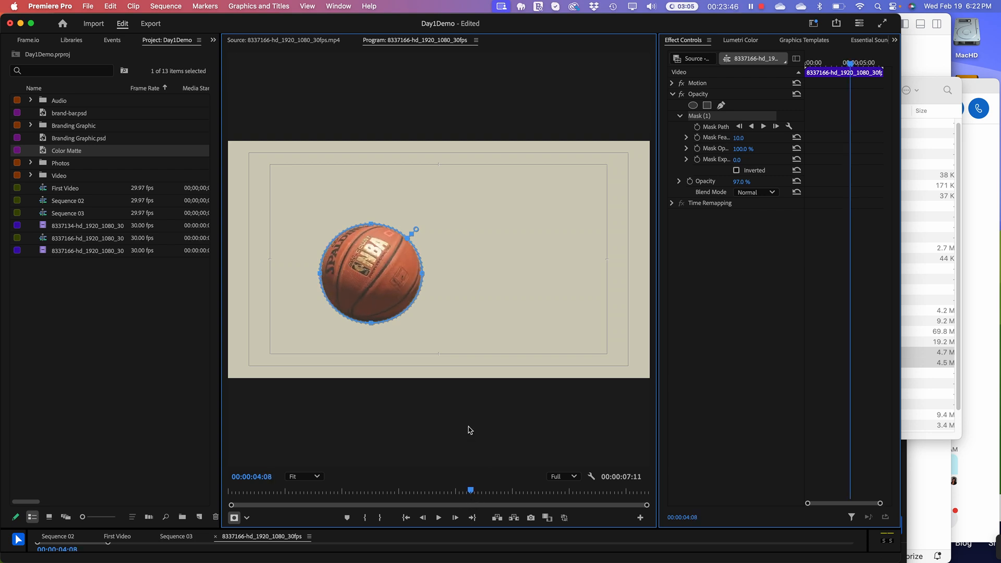
{"action": "left_click", "coordinate": [767, 299]}
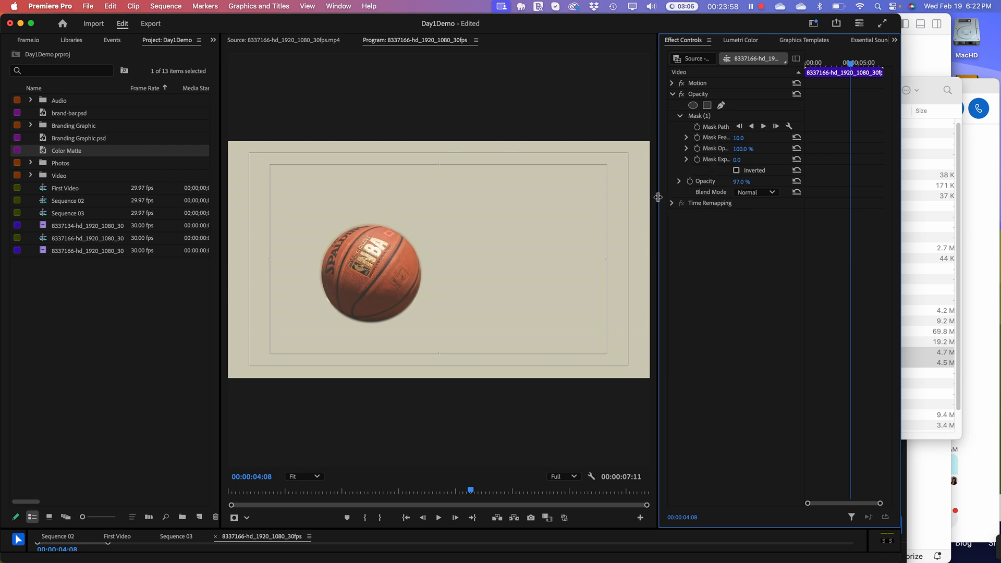
Try a larger mask expansion on the ball's mask and reset the expansion to 0
{"action": "left_click_drag", "start_coordinate": [658, 197], "coordinate": [615, 196]}
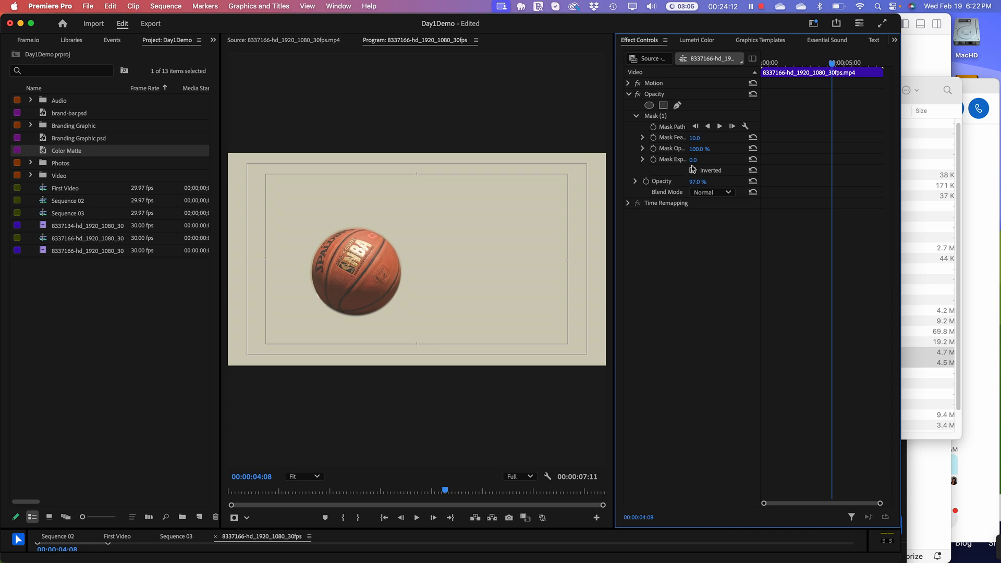
{"action": "left_click", "coordinate": [643, 159]}
{"action": "mouse_move", "coordinate": [696, 179]}
{"action": "left_mouse_down"}
{"action": "mouse_move", "coordinate": [715, 181]}
{"action": "mouse_move", "coordinate": [672, 183]}
{"action": "mouse_move", "coordinate": [698, 181]}
{"action": "left_mouse_up"}
{"action": "left_click", "coordinate": [693, 160]}
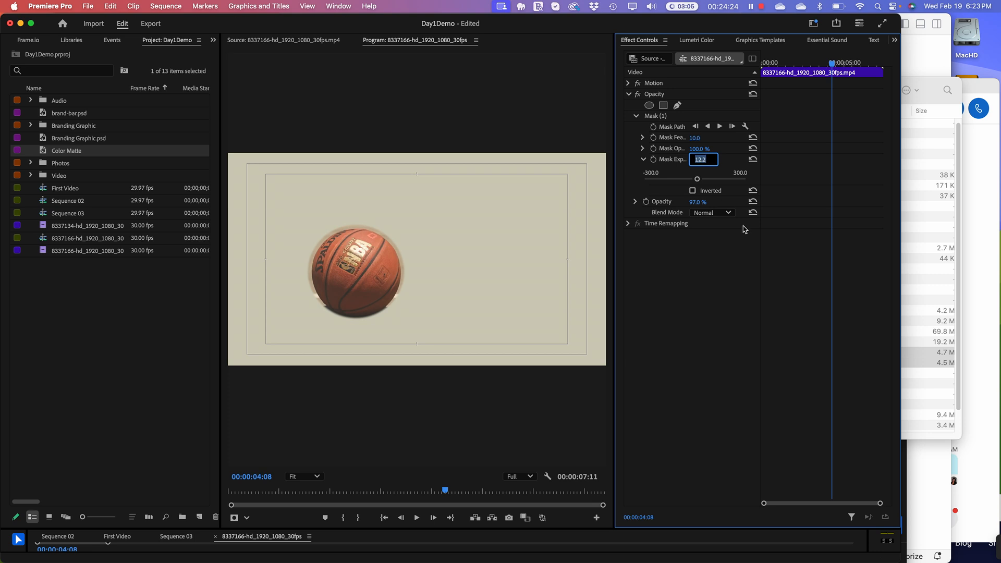
{"action": "type", "text": "0"}
{"action": "key", "text": "Return"}
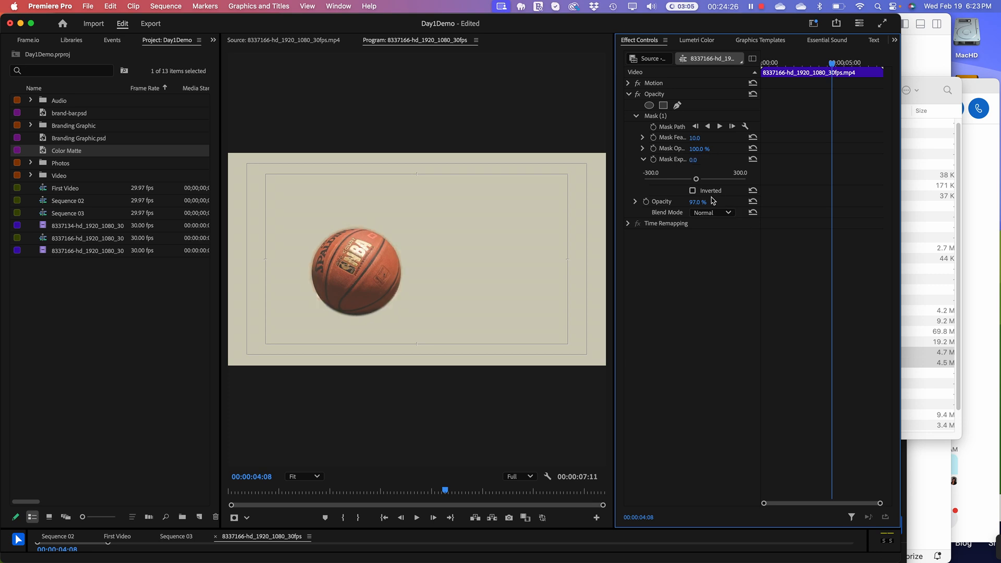
Try a mask opacity of 24% on the ball's mask and restore it to 100%
{"action": "left_click", "coordinate": [698, 149]}
{"action": "type", "text": "24"}
{"action": "key", "text": "Return"}
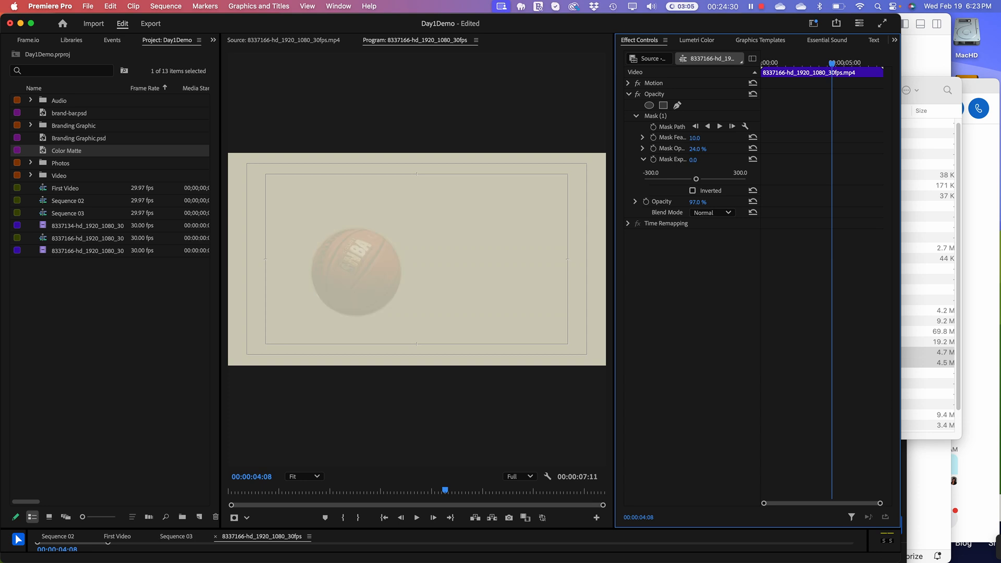
{"action": "left_click_drag", "start_coordinate": [698, 149], "coordinate": [737, 149]}
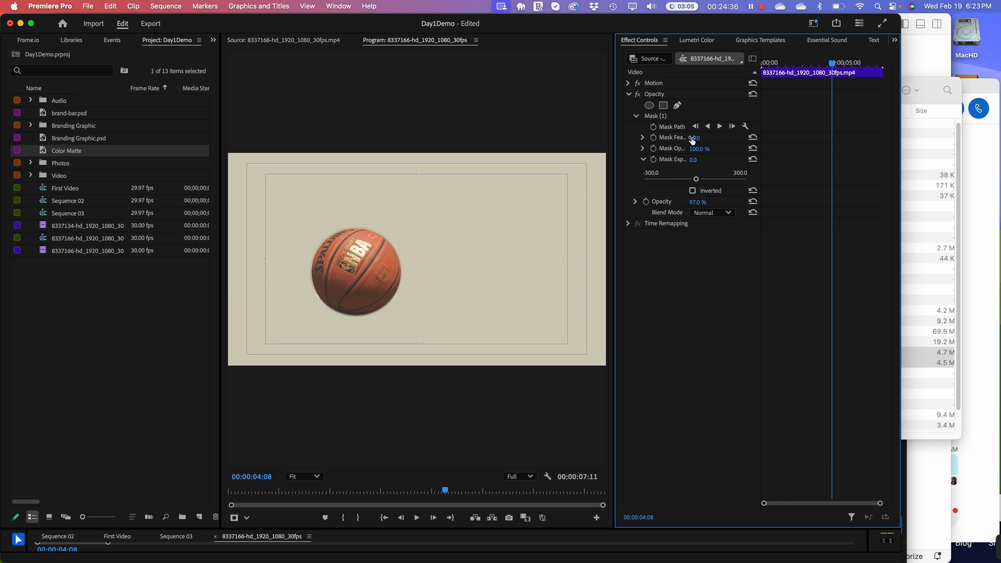
Try a different mask feather, undo it, and set the ball mask's feather to 5
{"action": "mouse_move", "coordinate": [694, 137]}
{"action": "left_mouse_down"}
{"action": "mouse_move", "coordinate": [740, 137]}
{"action": "mouse_move", "coordinate": [703, 135]}
{"action": "left_mouse_up"}
{"action": "key", "text": "super+z"}
{"action": "left_click", "coordinate": [694, 138]}
{"action": "type", "text": "5"}
{"action": "key", "text": "Return"}
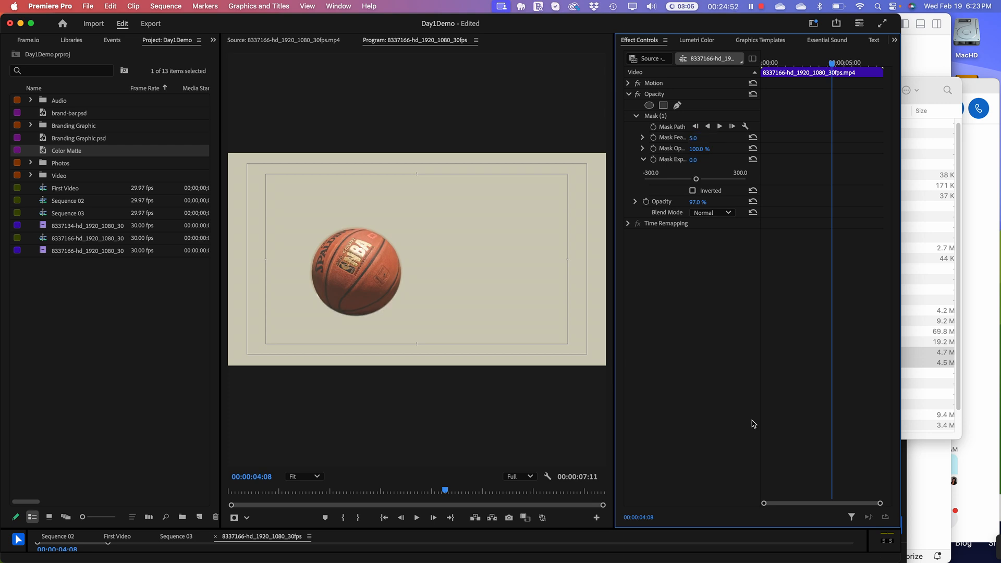
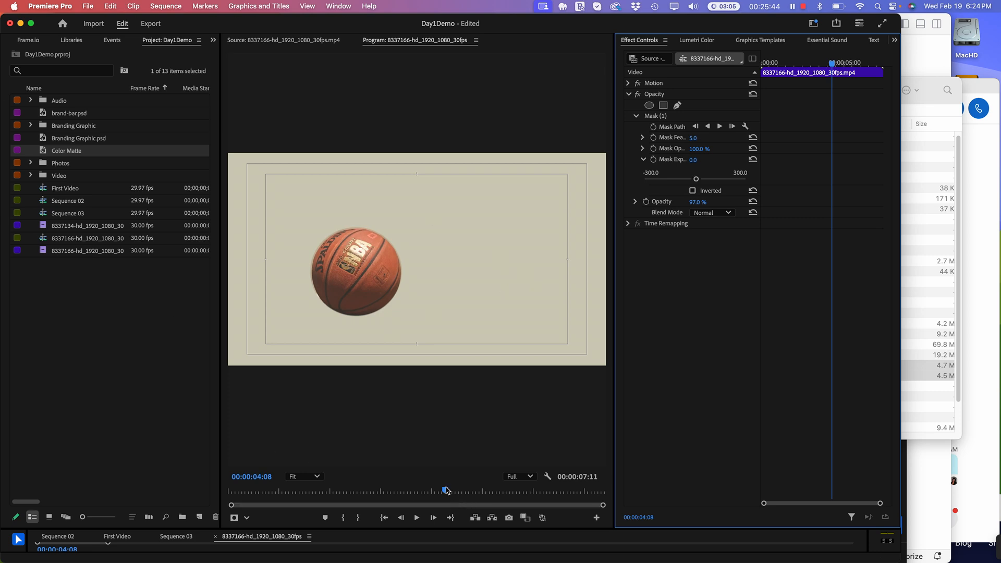
Refit the elliptical mask around the ball at 00:00:00:00 and enable Mask Path keyframing on that frame
{"action": "left_click_drag", "start_coordinate": [445, 490], "coordinate": [168, 495]}
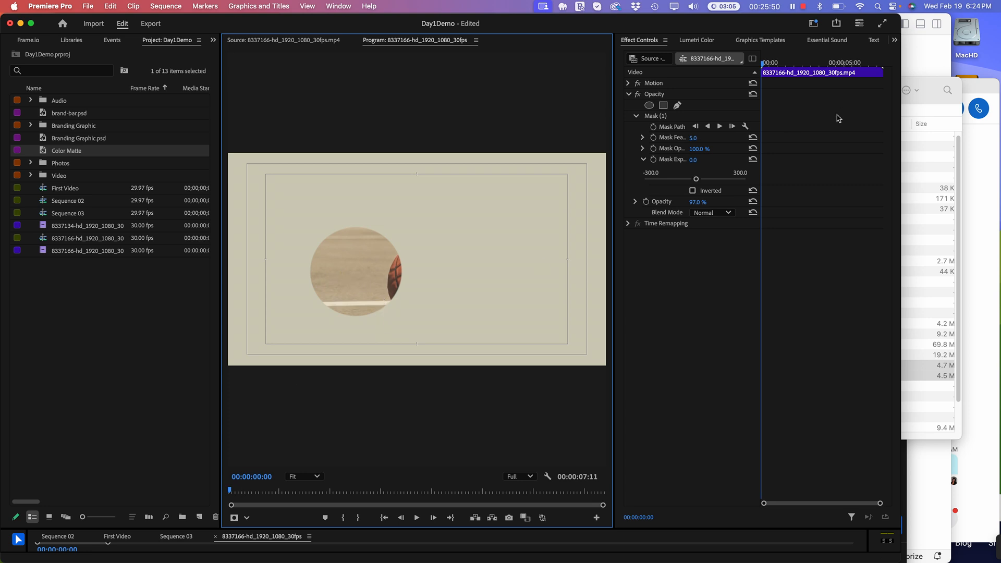
{"action": "left_click", "coordinate": [669, 128]}
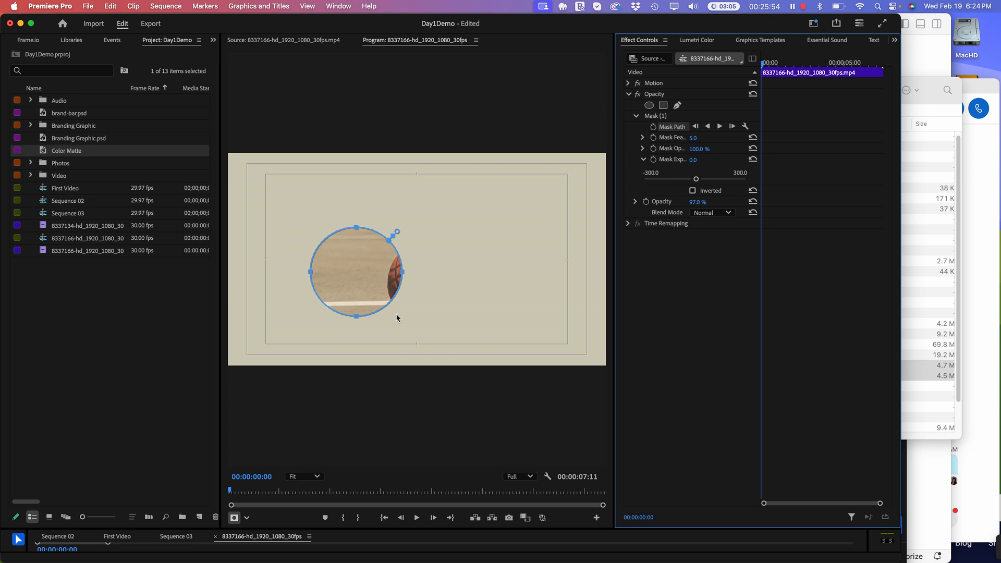
{"action": "left_click_drag", "start_coordinate": [386, 293], "coordinate": [430, 326]}
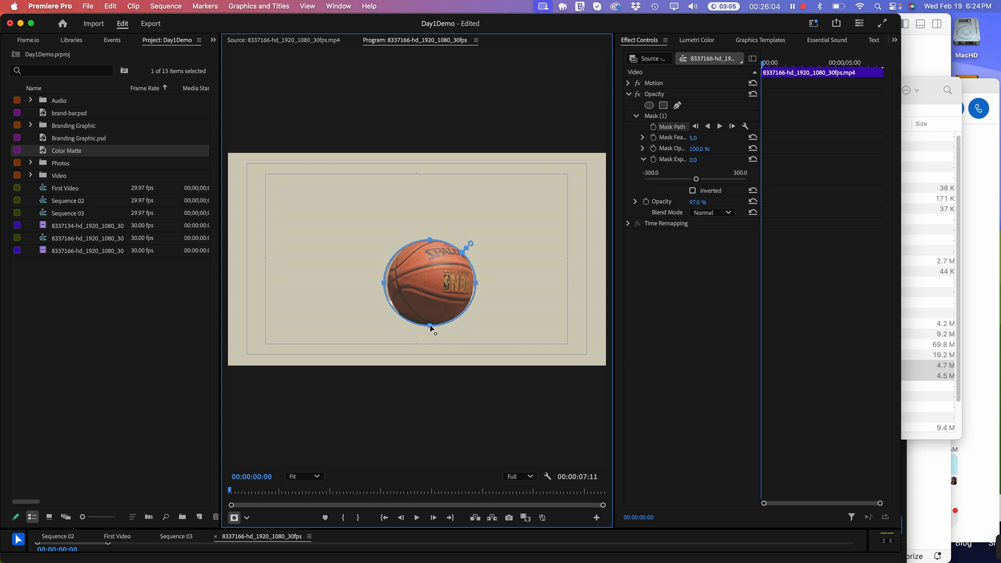
{"action": "left_click_drag", "start_coordinate": [383, 286], "coordinate": [386, 284]}
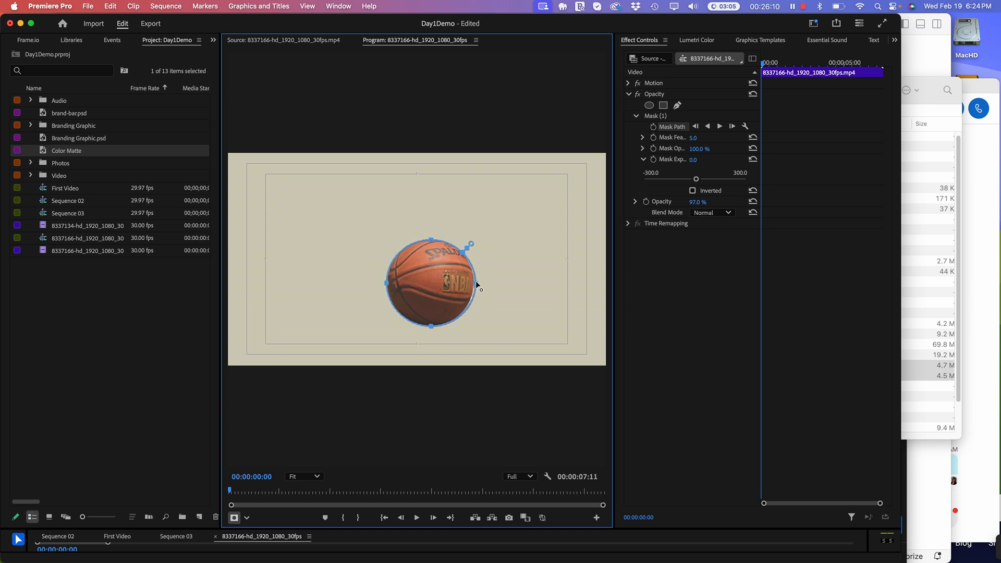
{"action": "left_click_drag", "start_coordinate": [476, 284], "coordinate": [473, 282]}
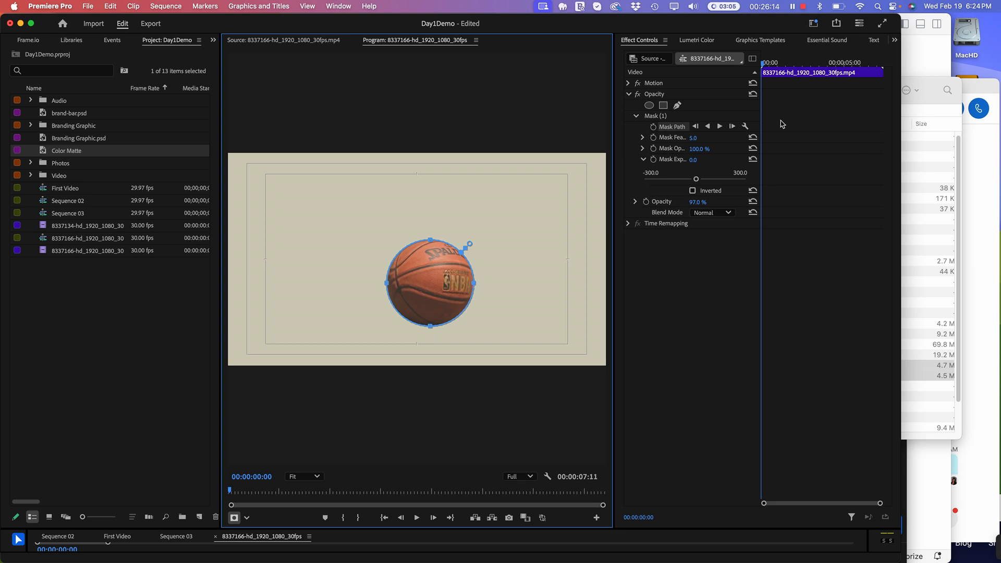
{"action": "left_click", "coordinate": [653, 127]}
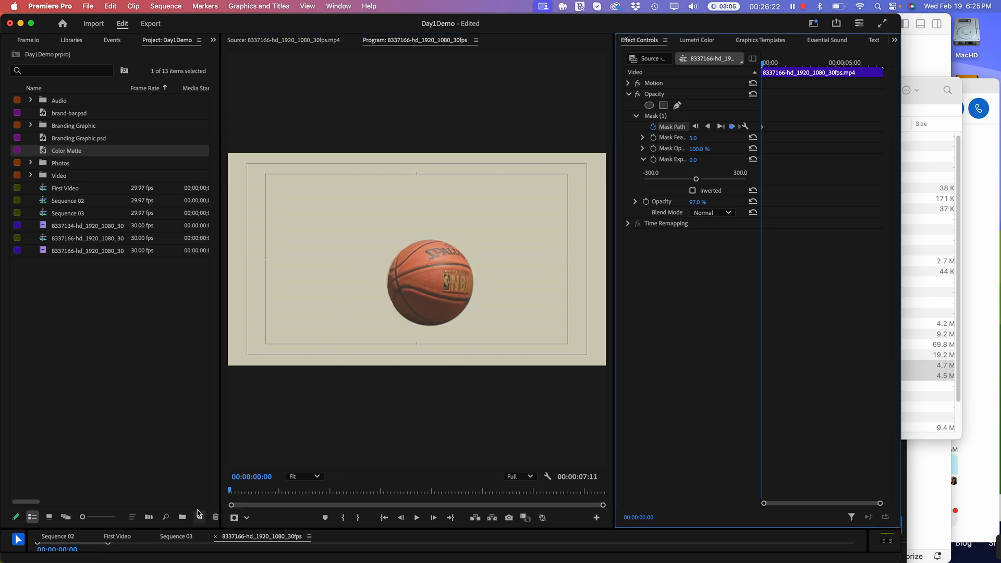
{"action": "left_click", "coordinate": [228, 492]}
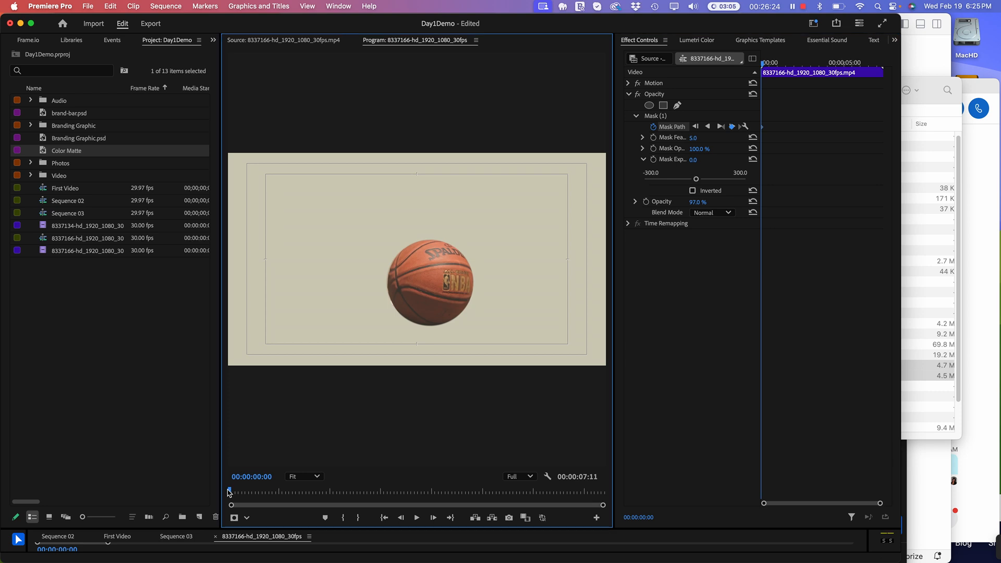
{"action": "left_click_drag", "start_coordinate": [230, 492], "coordinate": [327, 501]}
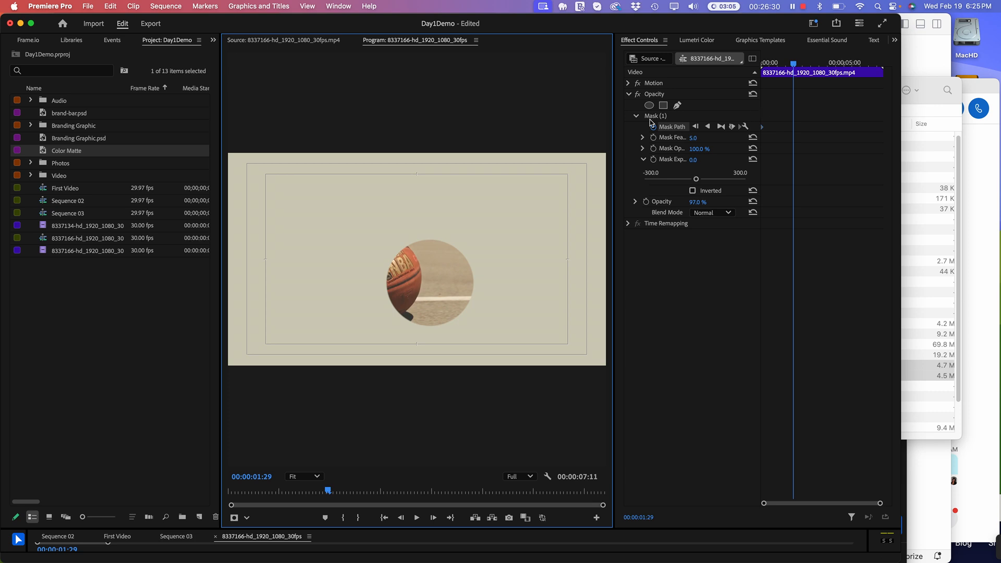
{"action": "left_click", "coordinate": [672, 130]}
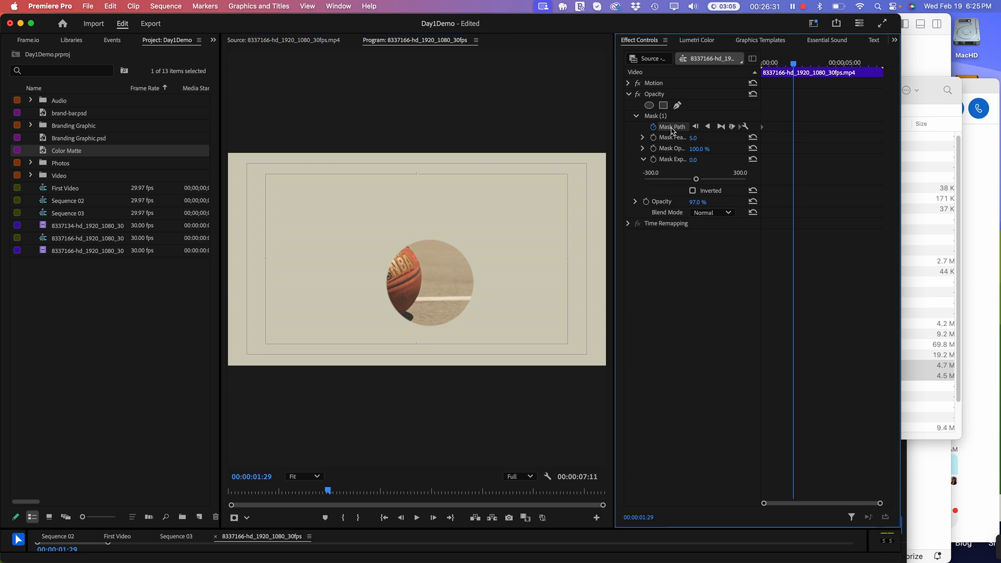
{"action": "left_click", "coordinate": [443, 244]}
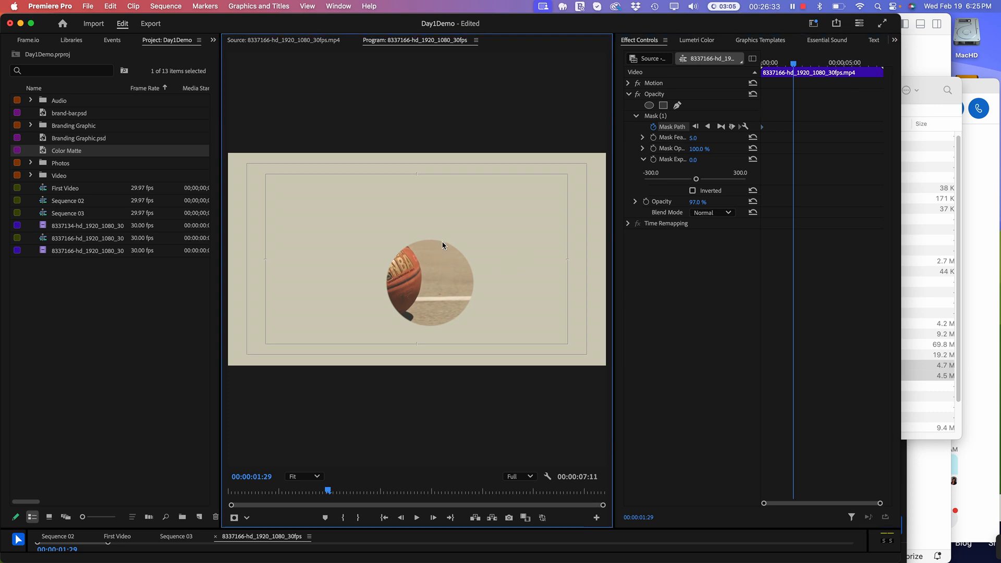
{"action": "left_click", "coordinate": [673, 129]}
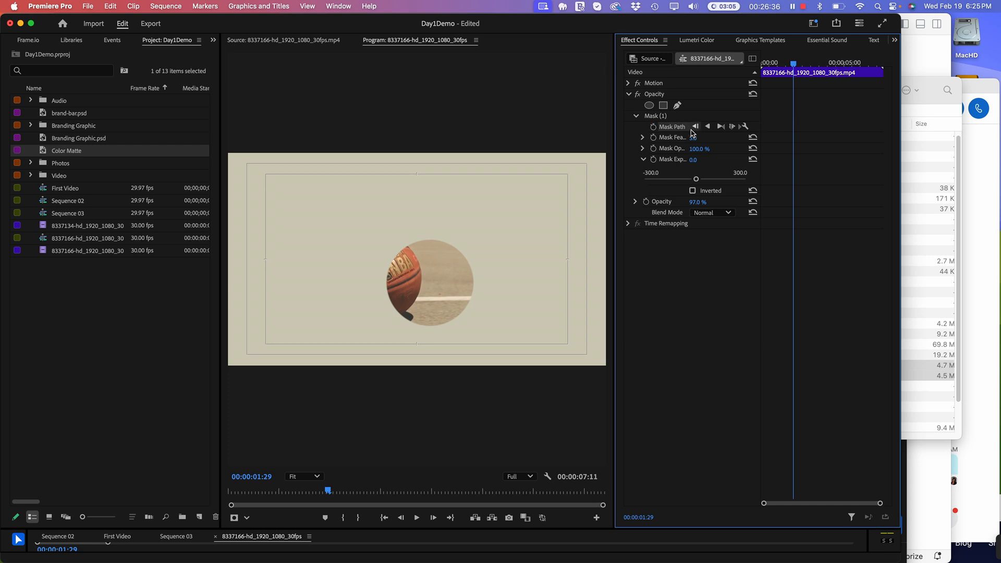
{"action": "left_click", "coordinate": [434, 313]}
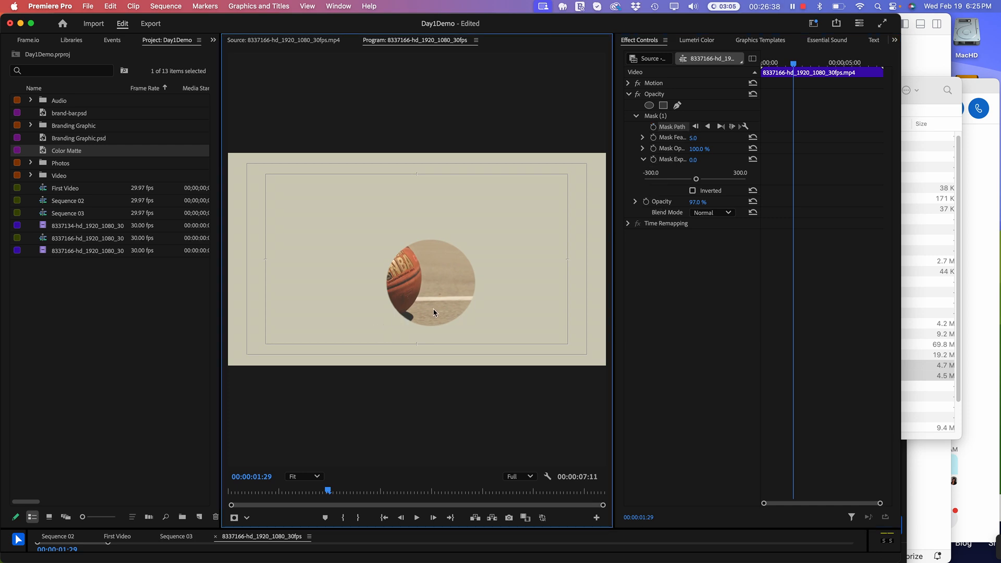
{"action": "left_click", "coordinate": [677, 129]}
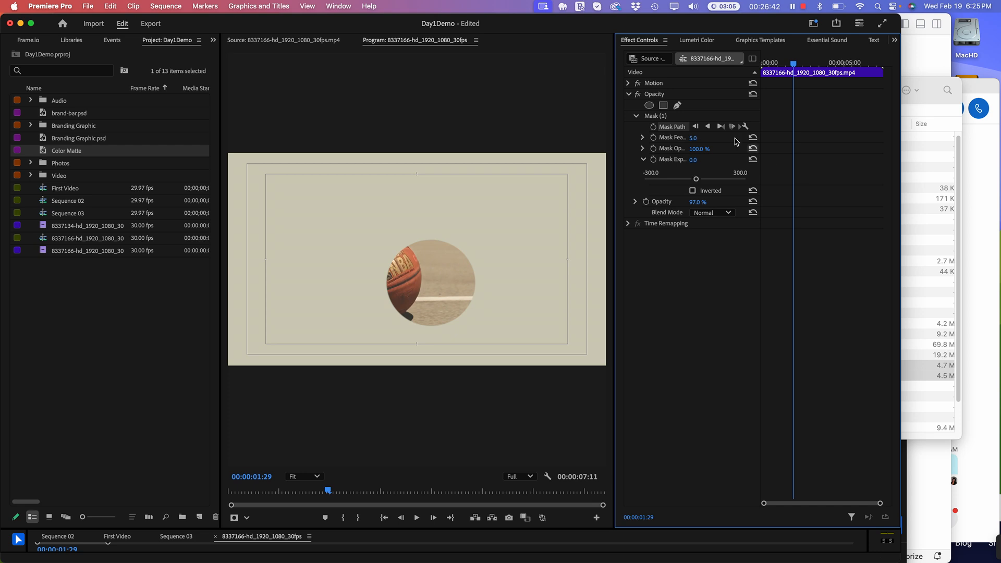
{"action": "left_click", "coordinate": [654, 117]}
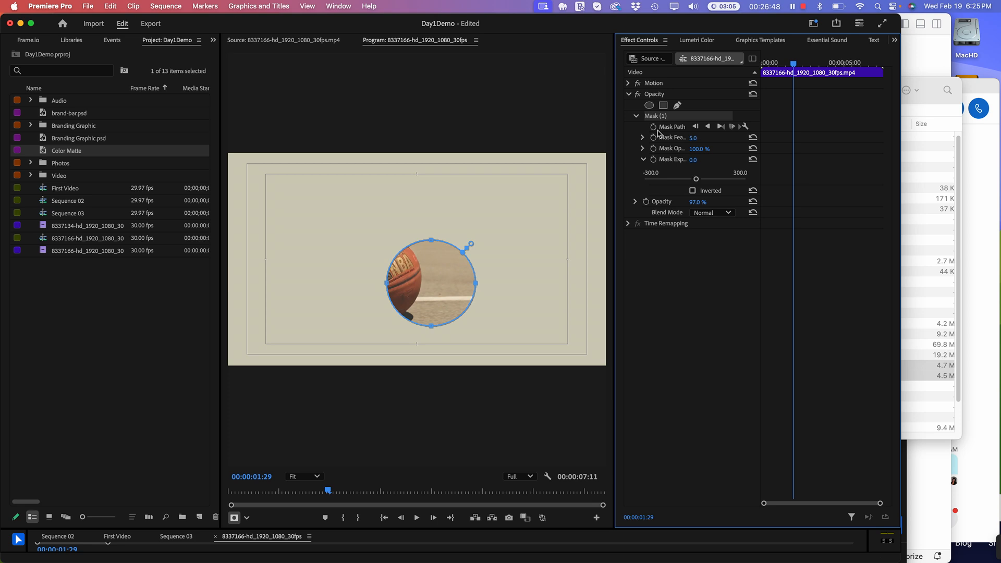
Re-enable Mask Path keyframing at 00:00:00:00 and select the ball's mask for editing
{"action": "left_click_drag", "start_coordinate": [328, 491], "coordinate": [204, 500]}
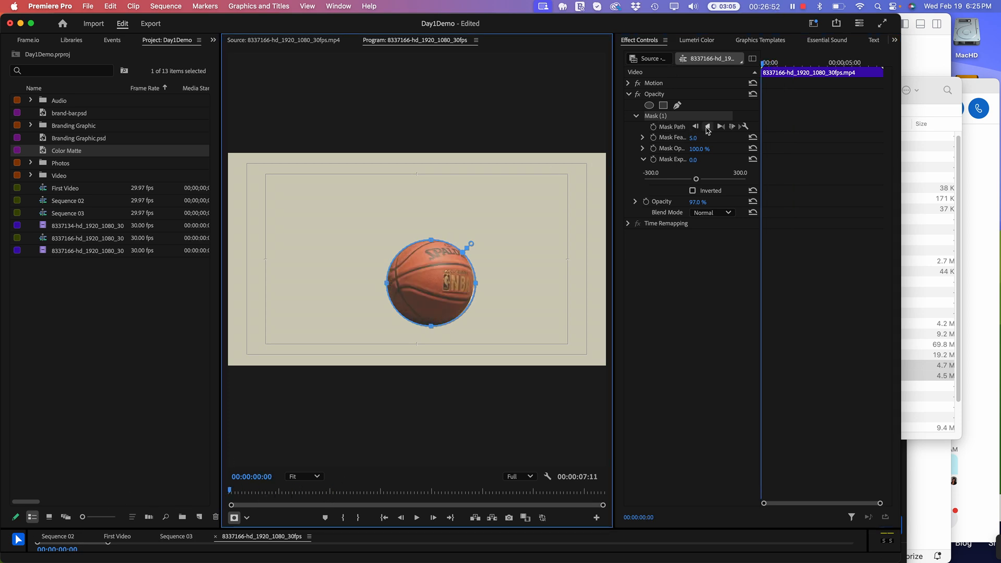
{"action": "left_click", "coordinate": [653, 127]}
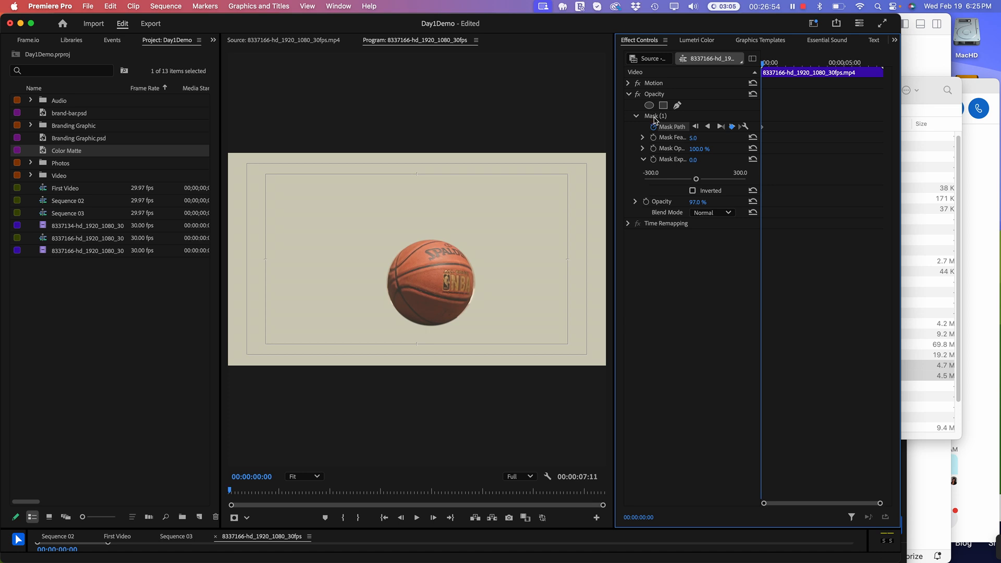
{"action": "left_click", "coordinate": [655, 117]}
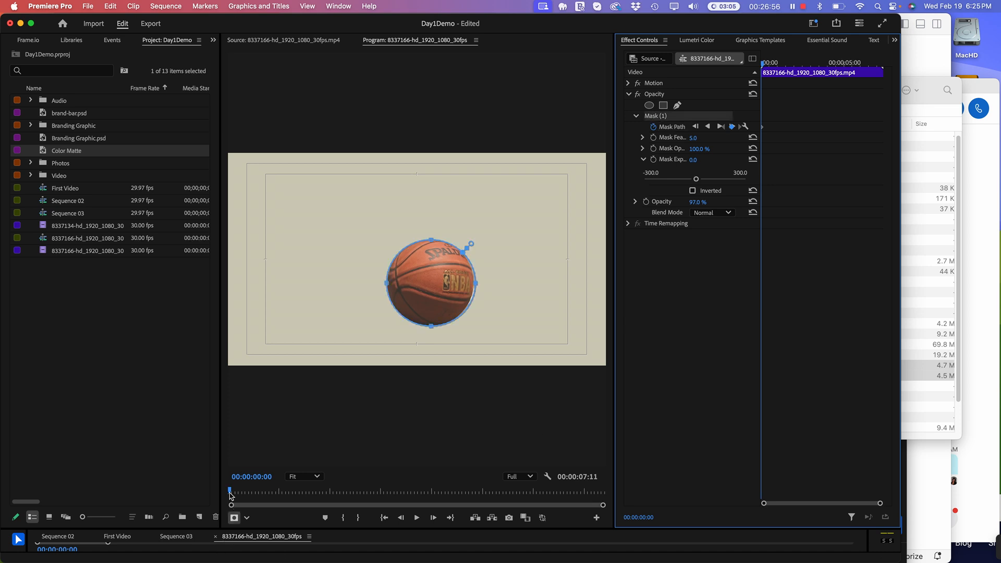
Reposition the elliptical mask over the basketball at 00:00:02:00 to record a Mask Path keyframe
{"action": "left_click_drag", "start_coordinate": [233, 494], "coordinate": [331, 496]}
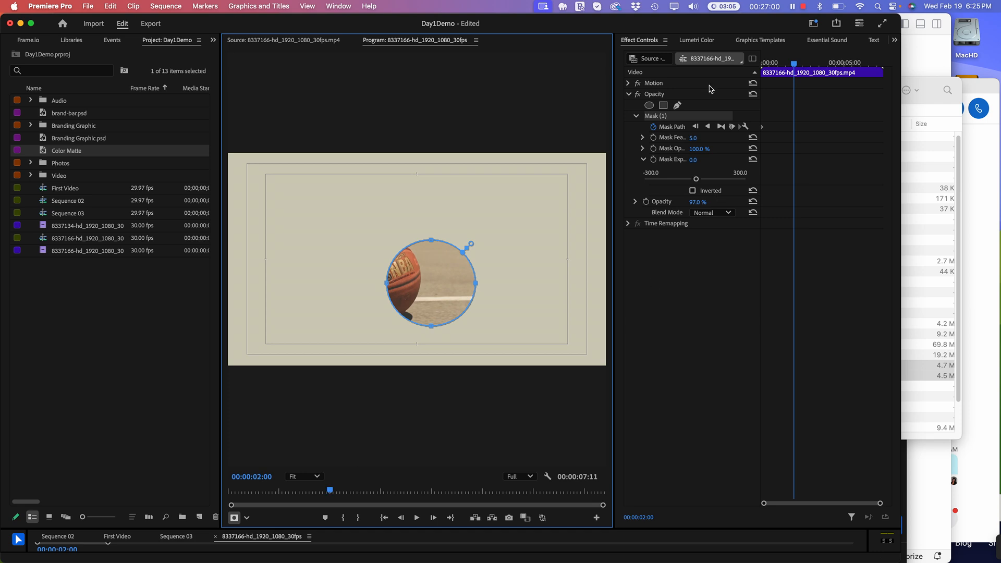
{"action": "left_click", "coordinate": [672, 127]}
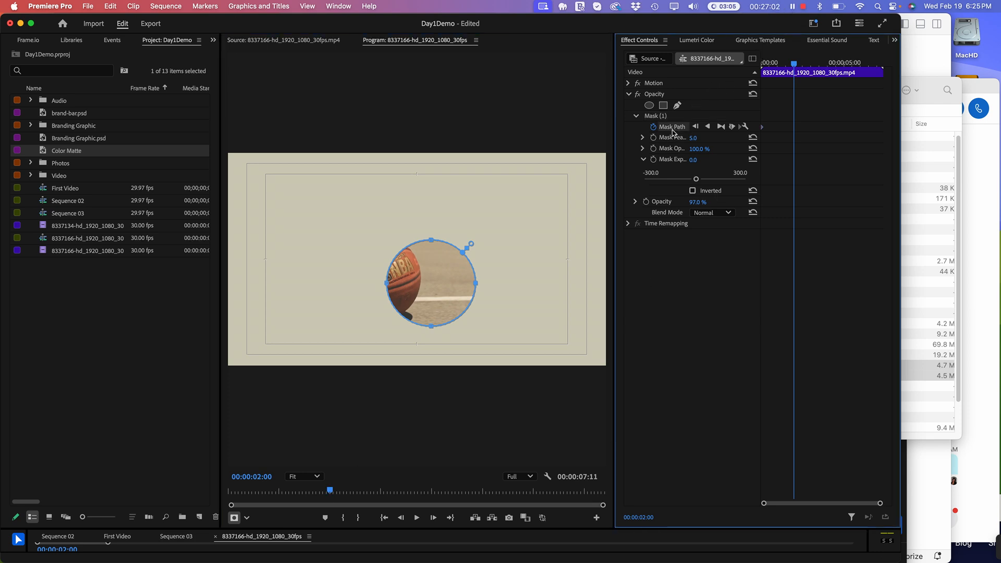
{"action": "left_click_drag", "start_coordinate": [455, 314], "coordinate": [401, 307]}
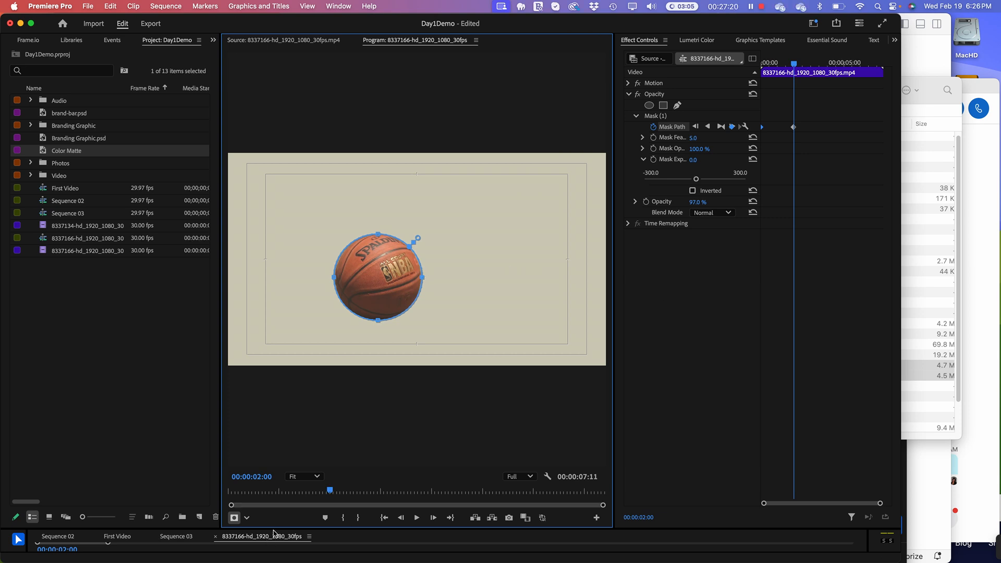
Play the sequence from the start to check how the animated mask follows the rolling ball
{"action": "left_click_drag", "start_coordinate": [332, 492], "coordinate": [220, 492]}
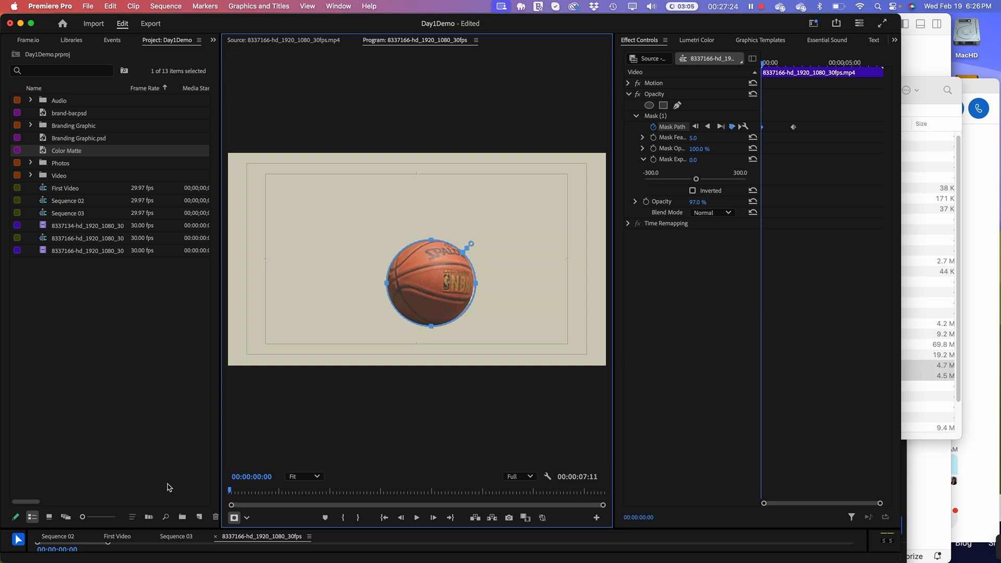
{"action": "key", "text": "space"}
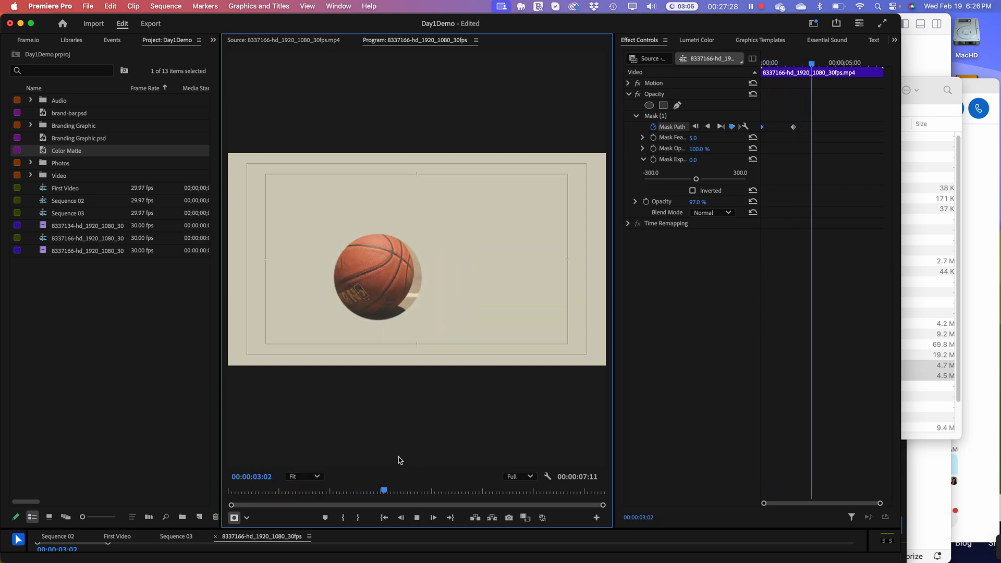
{"action": "key", "text": "space"}
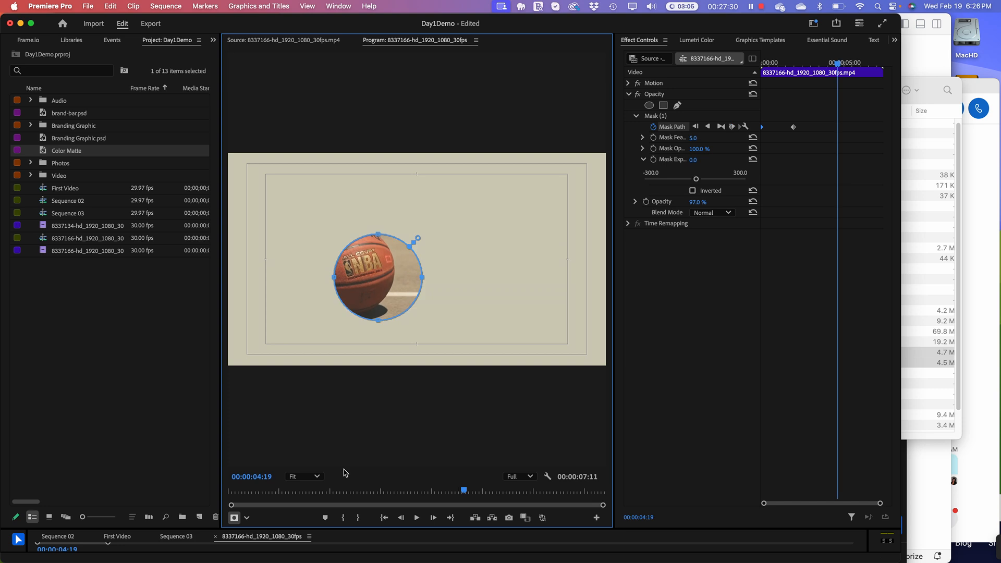
{"action": "left_click_drag", "start_coordinate": [375, 492], "coordinate": [3, 516]}
{"action": "key", "text": "space"}
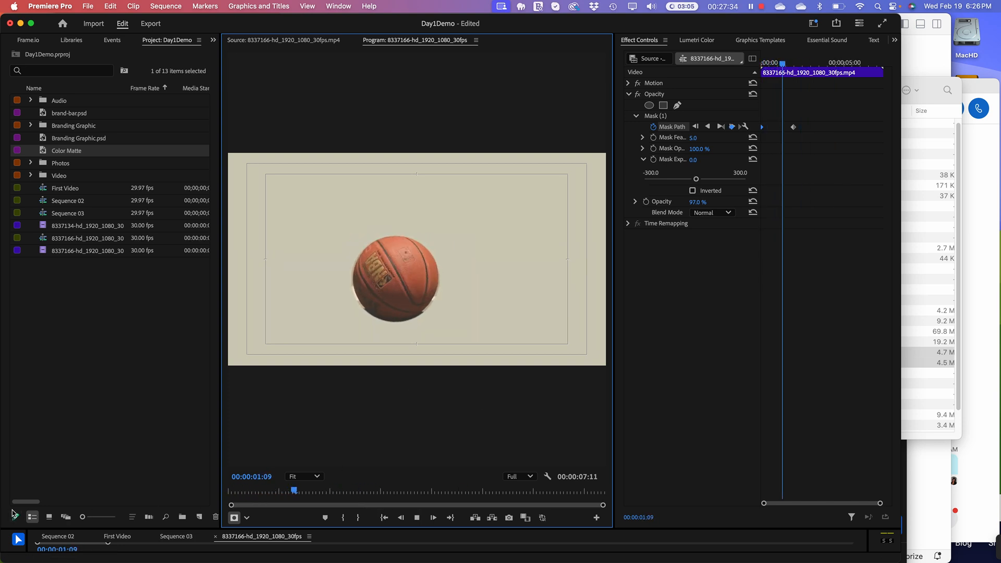
{"action": "key", "text": "space"}
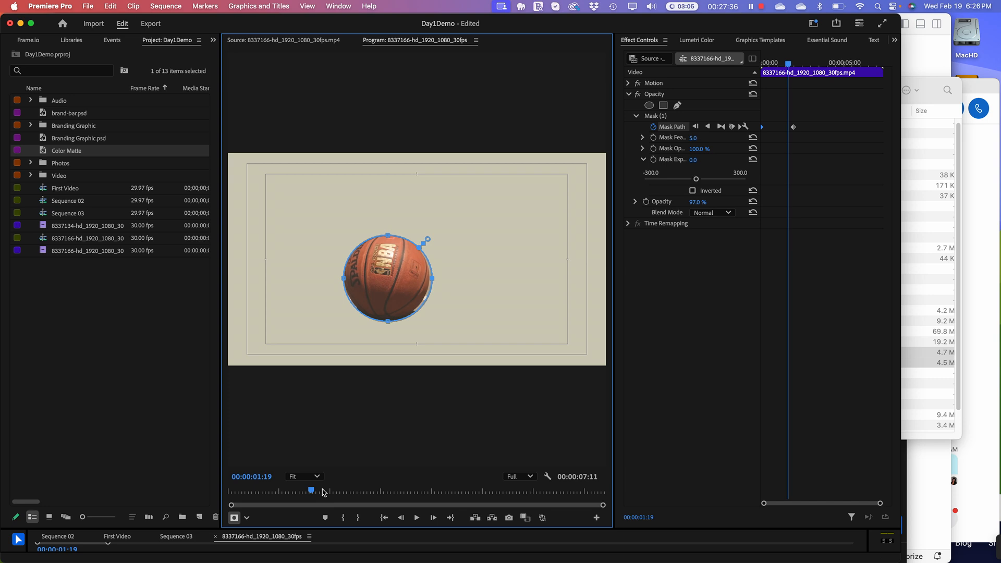
Add Mask Path keyframes at 00:00:07:09 and 00:00:03:12 by moving the mask onto the ball in each frame
{"action": "left_click_drag", "start_coordinate": [311, 492], "coordinate": [211, 503]}
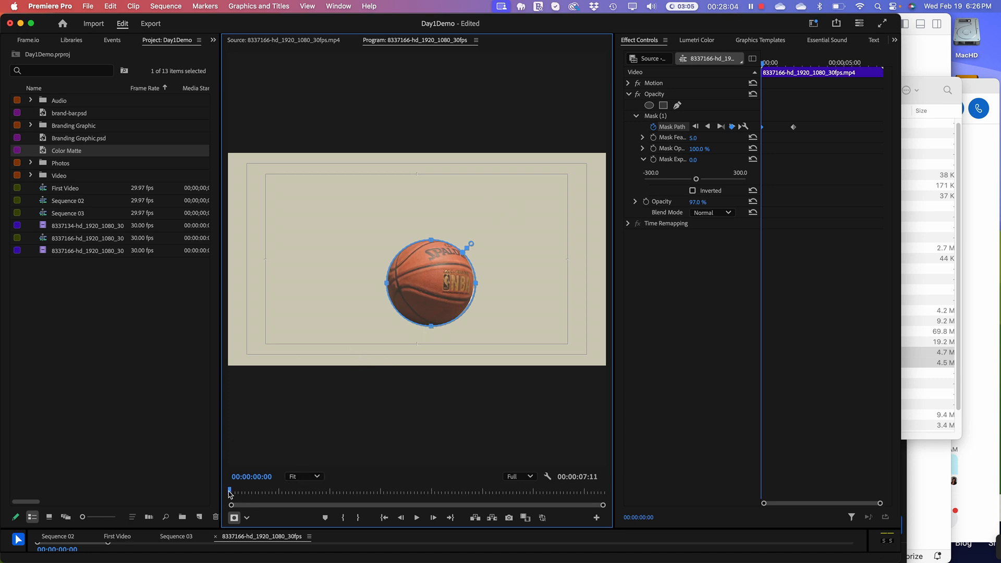
{"action": "left_click_drag", "start_coordinate": [229, 494], "coordinate": [601, 497]}
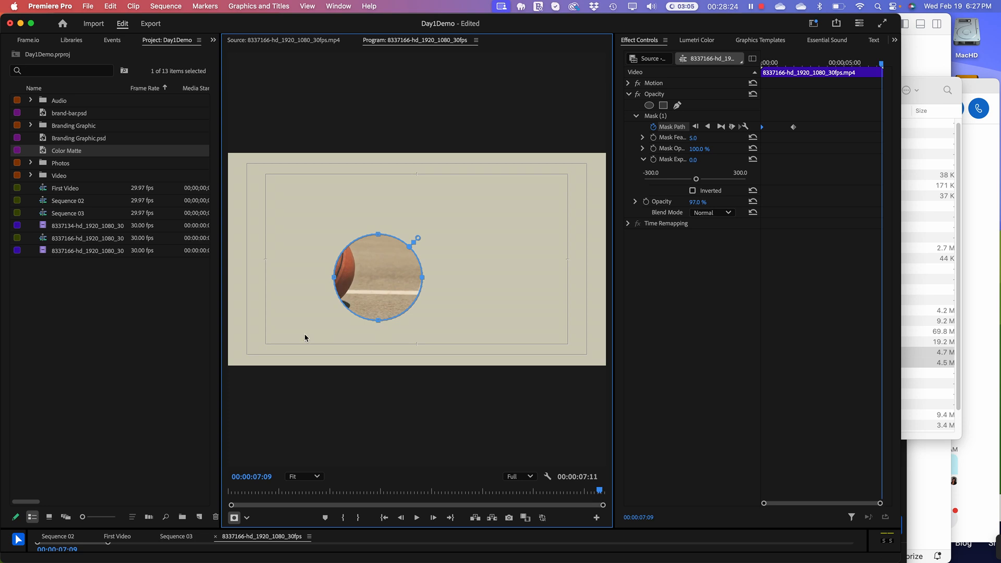
{"action": "left_click_drag", "start_coordinate": [381, 280], "coordinate": [312, 270]}
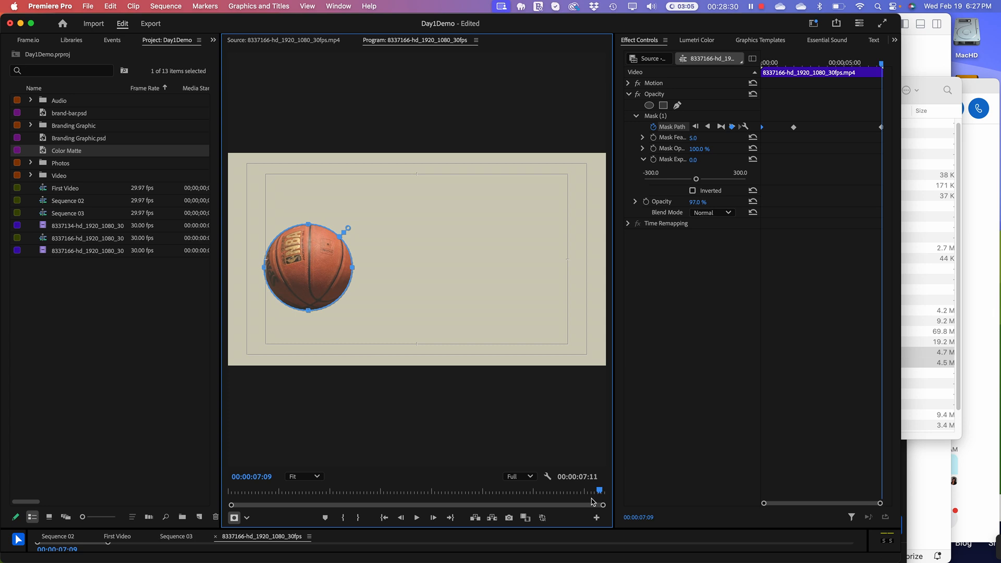
{"action": "left_click_drag", "start_coordinate": [600, 492], "coordinate": [400, 500]}
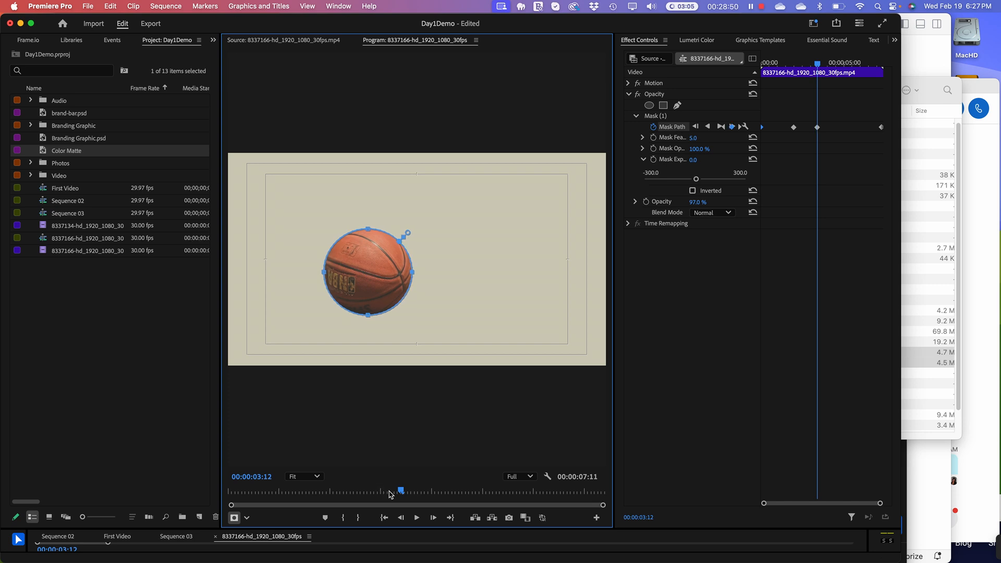
Check the mask at 00:00:05:10, reselect it, and realign it with the basketball at 00:00:06:19
{"action": "left_click_drag", "start_coordinate": [399, 492], "coordinate": [502, 517]}
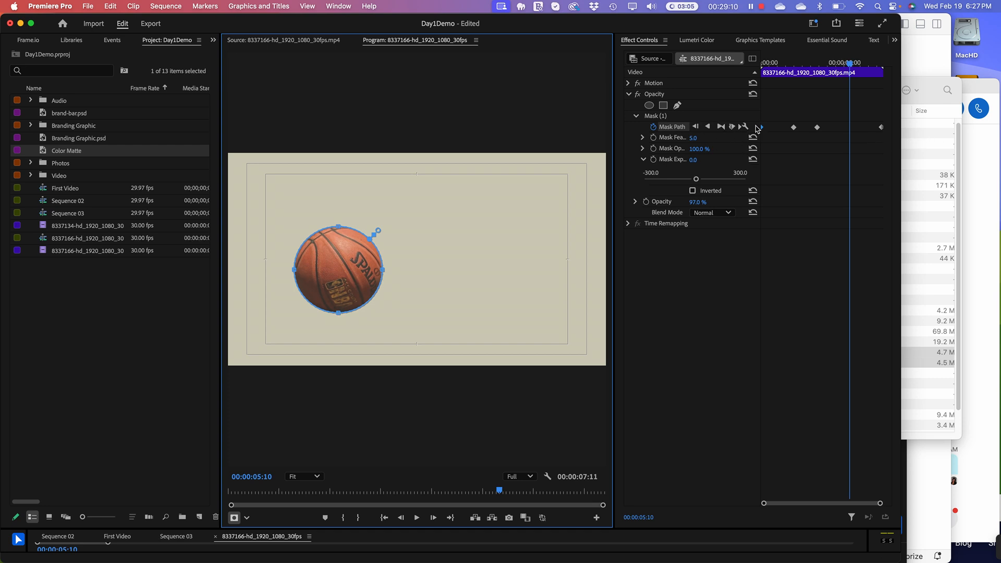
{"action": "left_click", "coordinate": [754, 132]}
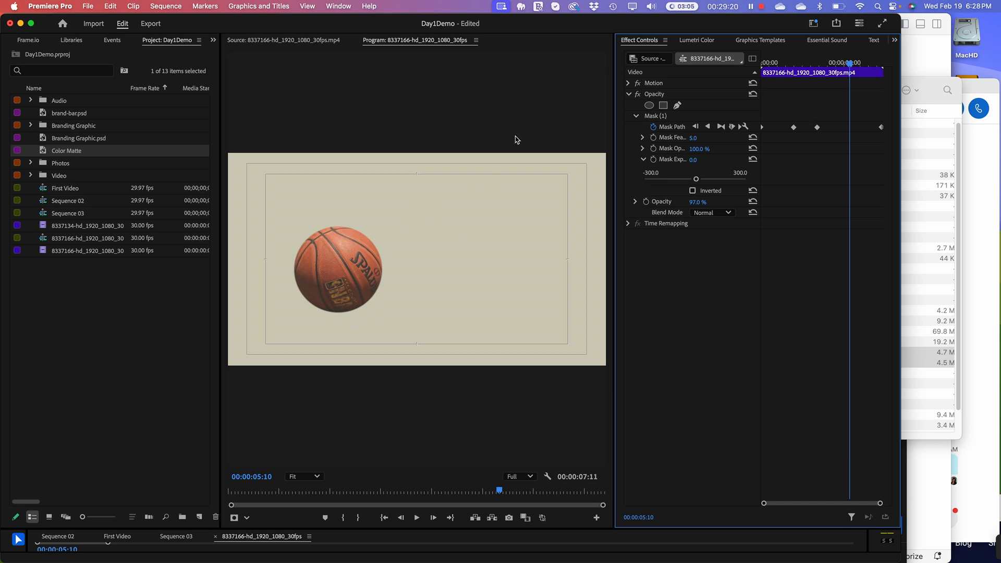
{"action": "left_click", "coordinate": [677, 127]}
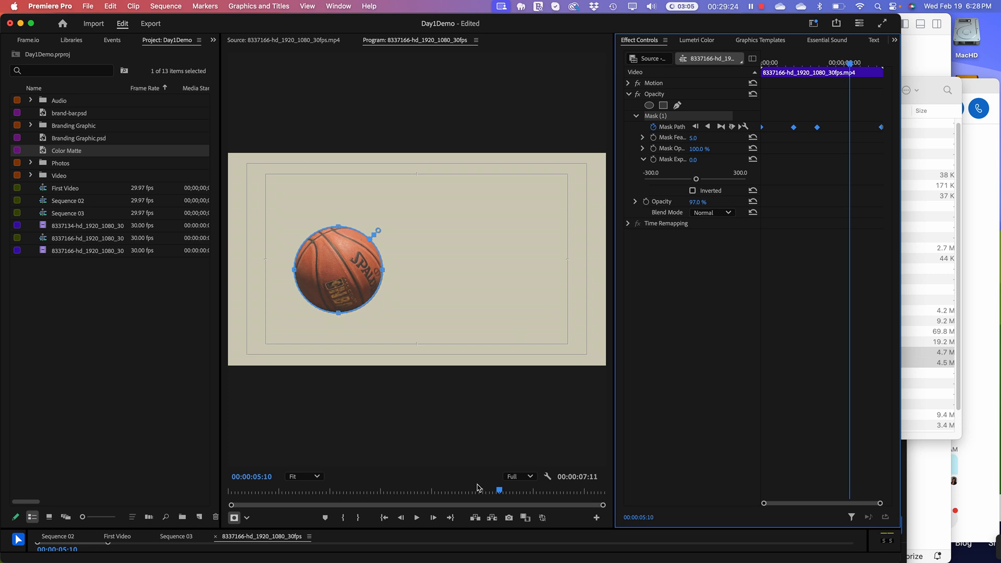
{"action": "left_click_drag", "start_coordinate": [500, 492], "coordinate": [567, 491]}
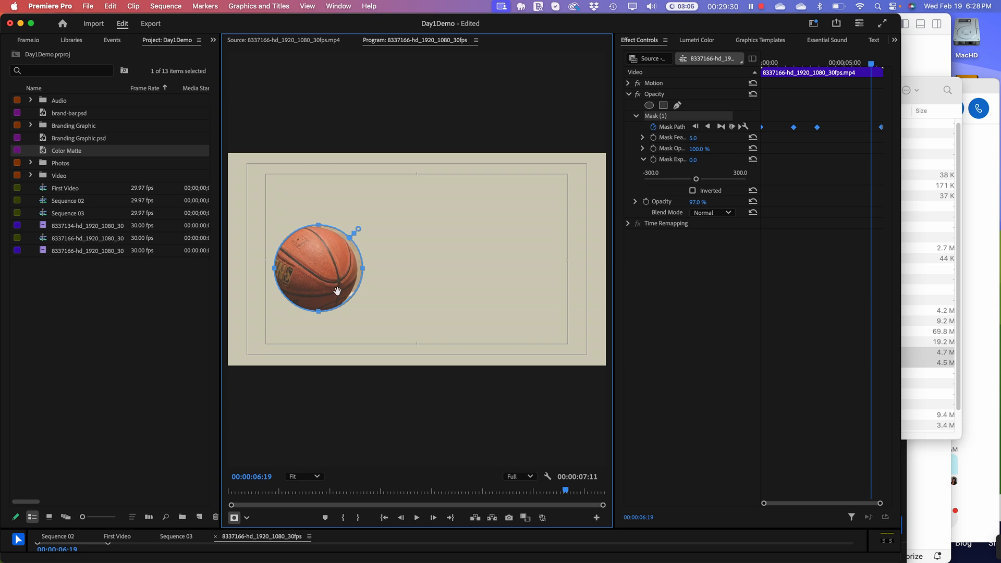
{"action": "left_click_drag", "start_coordinate": [325, 276], "coordinate": [319, 272]}
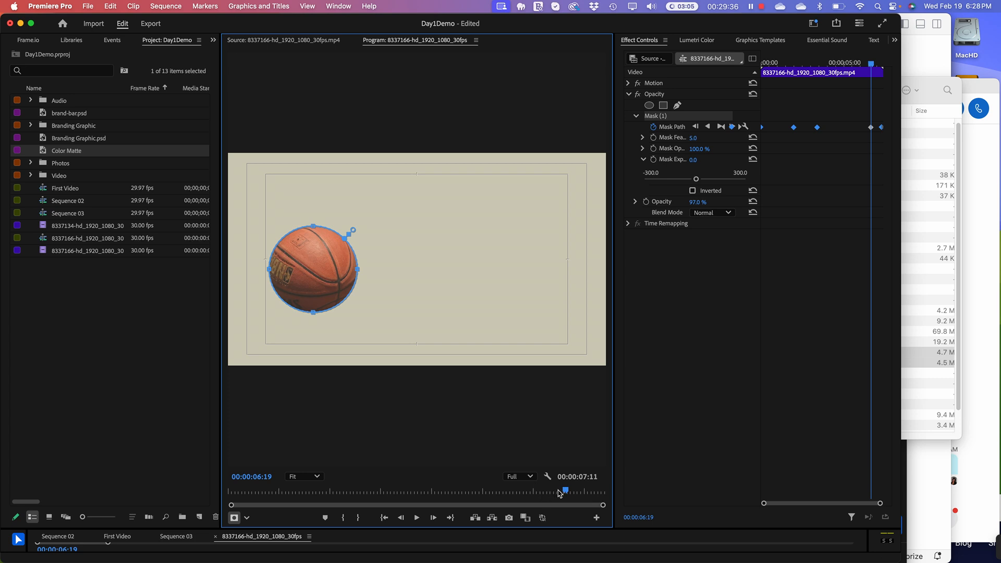
Correct the mask's alignment with the basketball at 00:00:04:04 and 00:00:00:21, adding a Mask Path keyframe at each
{"action": "left_click_drag", "start_coordinate": [559, 493], "coordinate": [437, 486]}
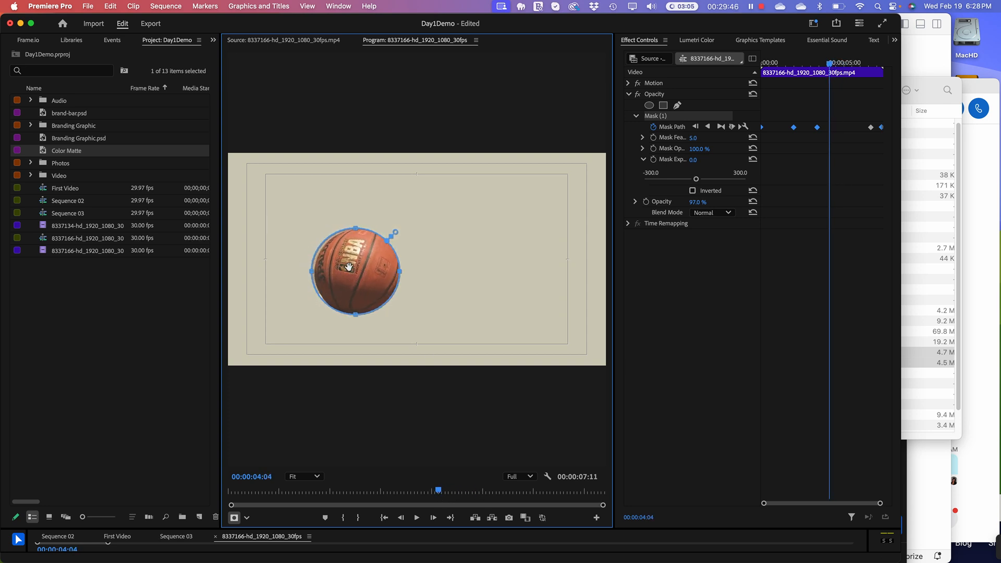
{"action": "left_click_drag", "start_coordinate": [349, 266], "coordinate": [349, 267]}
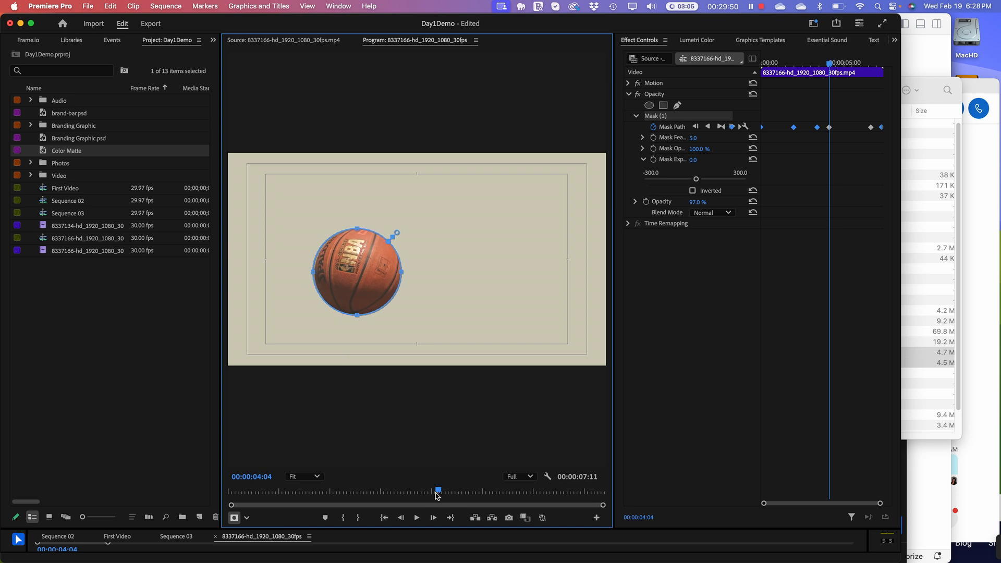
{"action": "left_click_drag", "start_coordinate": [437, 495], "coordinate": [263, 490]}
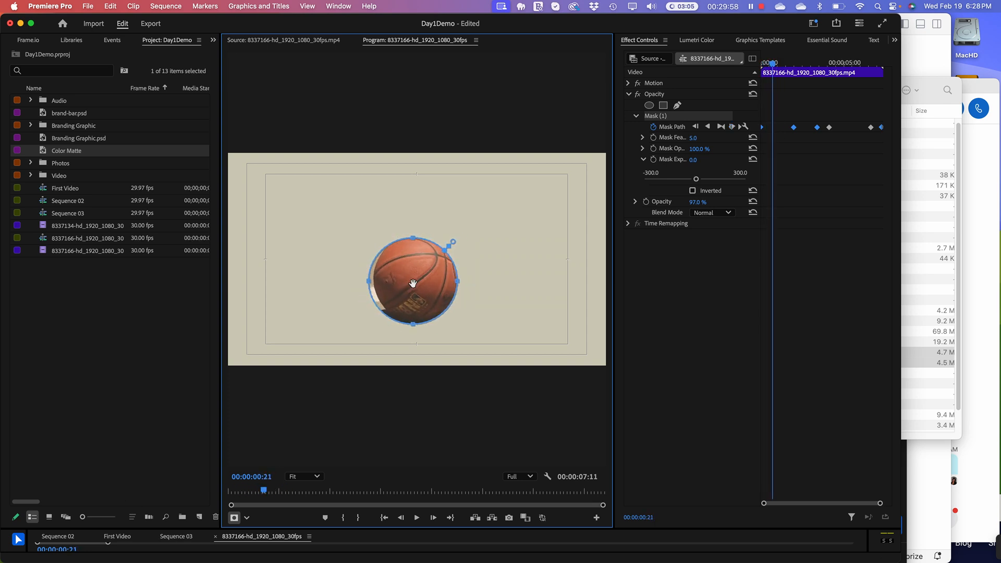
{"action": "left_click_drag", "start_coordinate": [413, 283], "coordinate": [372, 282]}
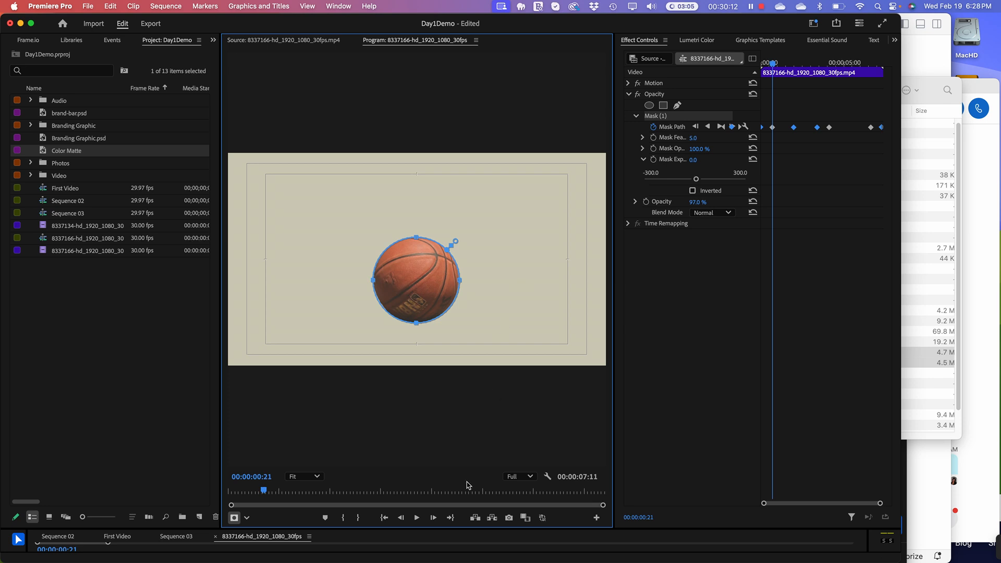
Check the mask at 00:00:00:11 and shift it to fit the basketball at 00:00:02:12
{"action": "left_click", "coordinate": [248, 492]}
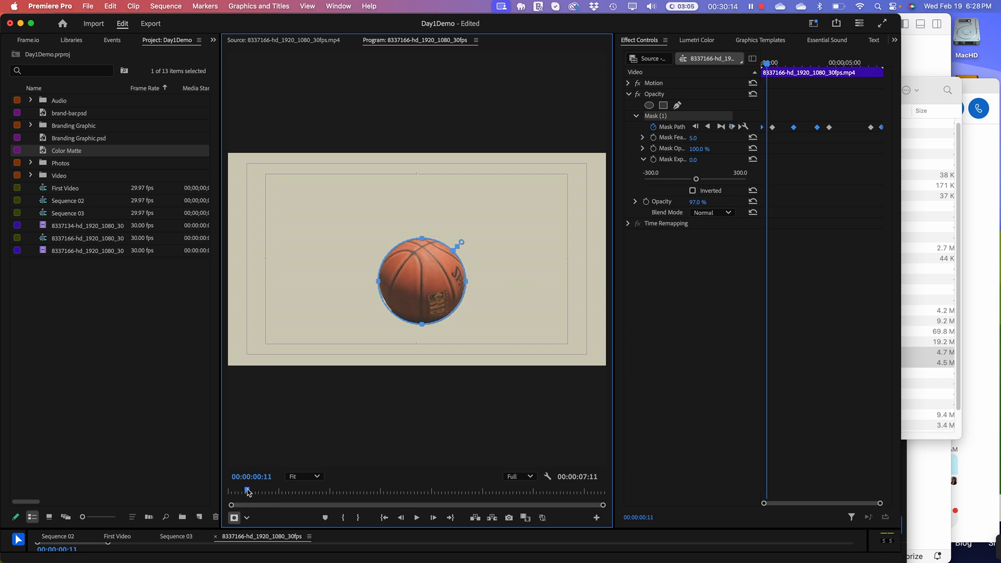
{"action": "left_click_drag", "start_coordinate": [248, 492], "coordinate": [350, 492]}
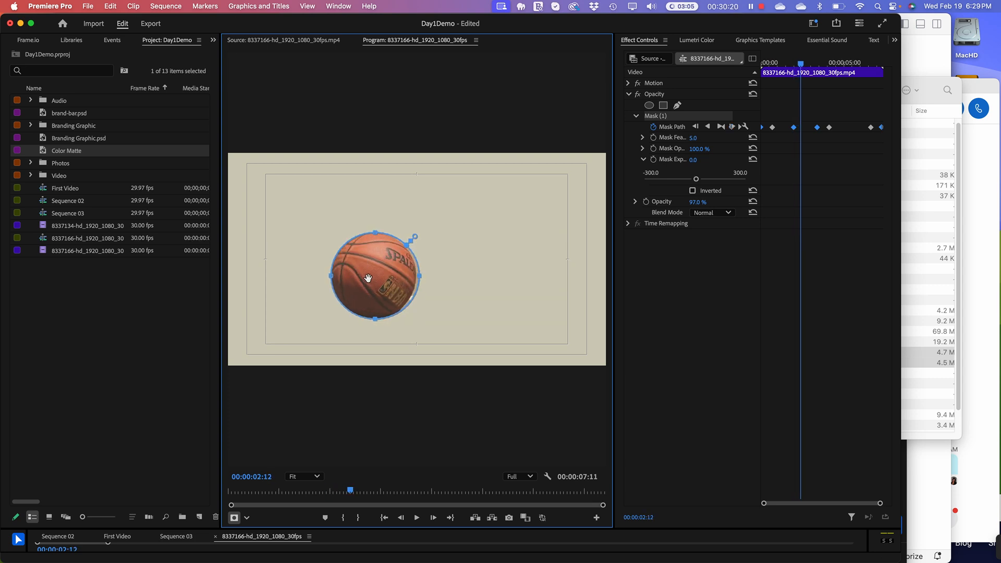
{"action": "left_click_drag", "start_coordinate": [368, 277], "coordinate": [364, 278]}
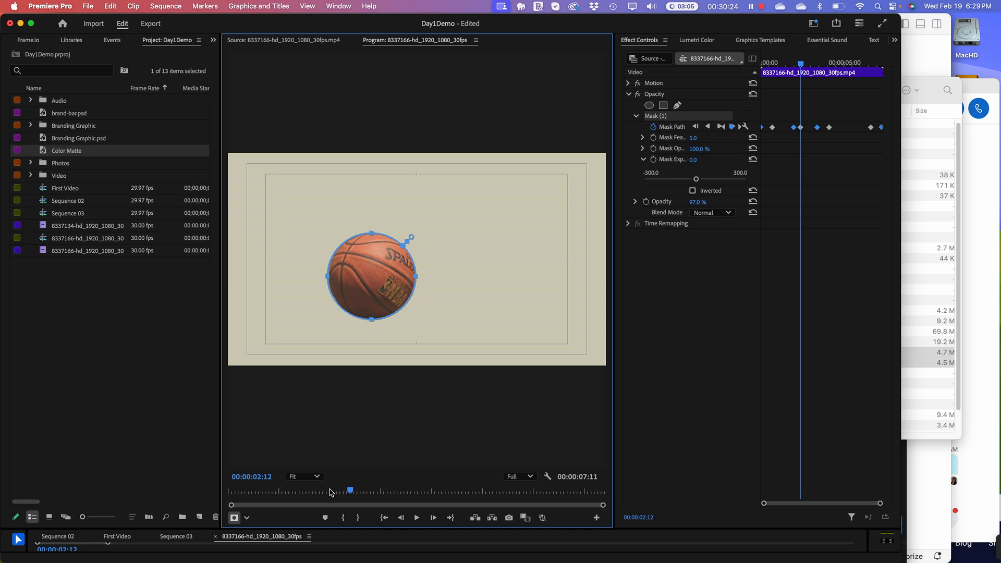
Refit the mask's position, width and height to the basketball at 00:00:01:08, adding a Mask Path keyframe there
{"action": "left_click_drag", "start_coordinate": [349, 492], "coordinate": [294, 495]}
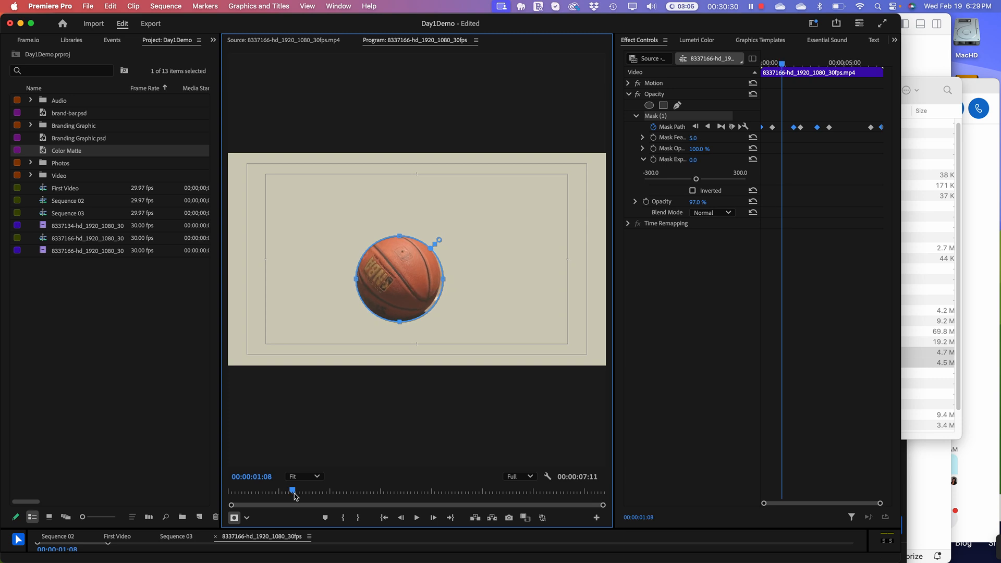
{"action": "left_click_drag", "start_coordinate": [410, 270], "coordinate": [410, 270]}
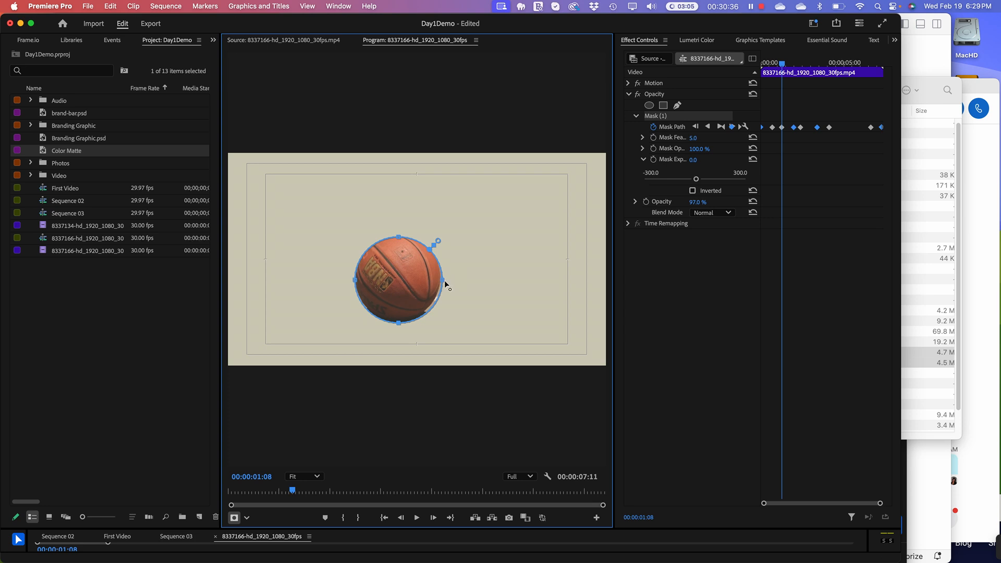
{"action": "left_click_drag", "start_coordinate": [443, 280], "coordinate": [439, 280]}
{"action": "left_click_drag", "start_coordinate": [397, 323], "coordinate": [398, 321]}
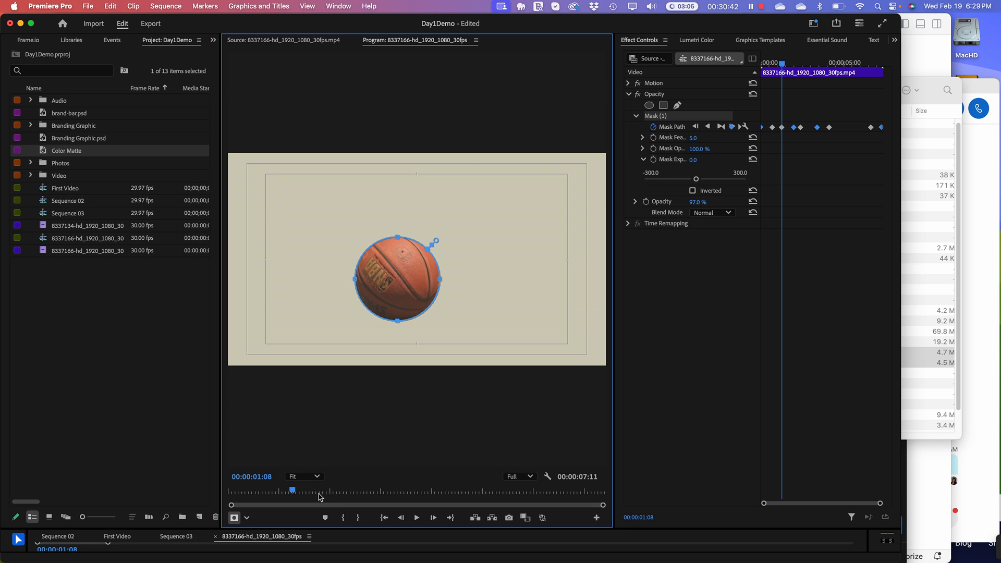
Play the masked clip from the start to check the mask, and enlarge the timeline to show all its tracks
{"action": "left_click_drag", "start_coordinate": [300, 491], "coordinate": [212, 502]}
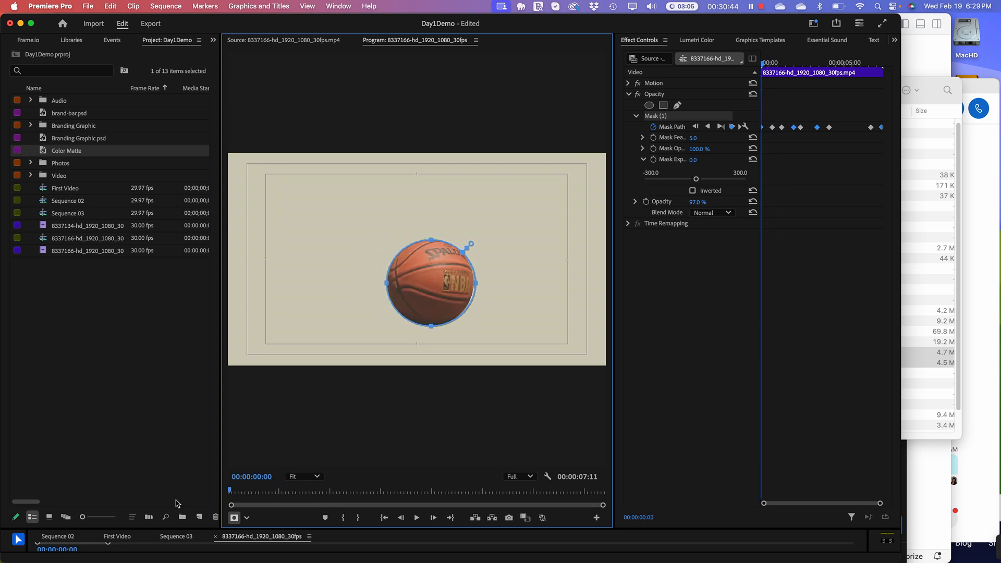
{"action": "key", "text": "space"}
{"action": "mouse_move", "coordinate": [200, 560]}
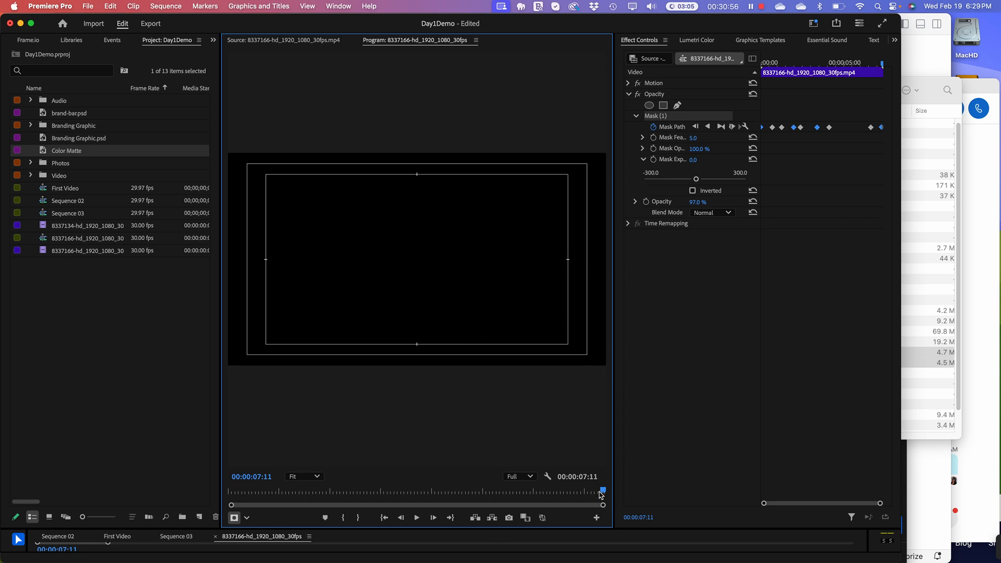
{"action": "left_click_drag", "start_coordinate": [602, 494], "coordinate": [451, 492]}
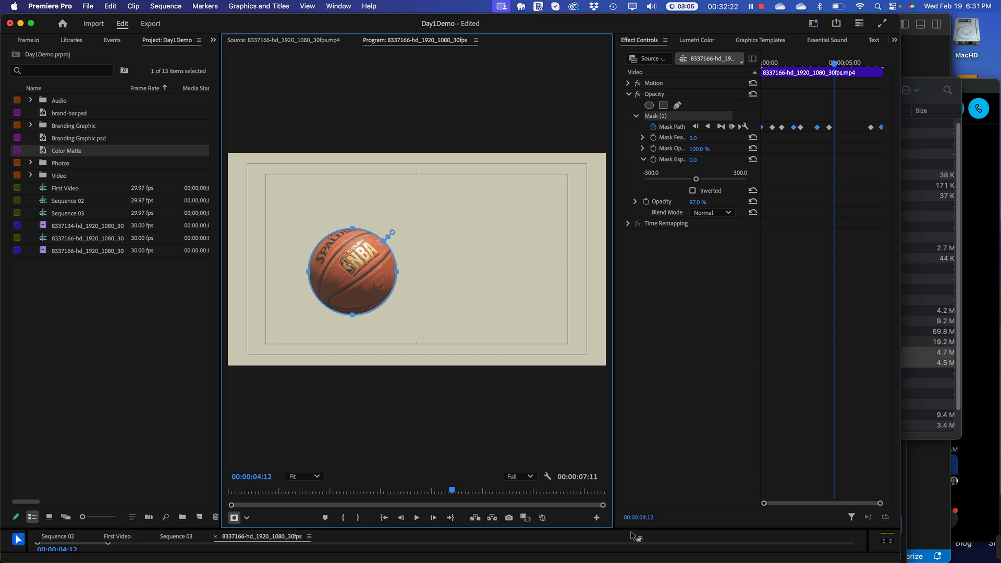
{"action": "left_click_drag", "start_coordinate": [633, 532], "coordinate": [671, 289]}
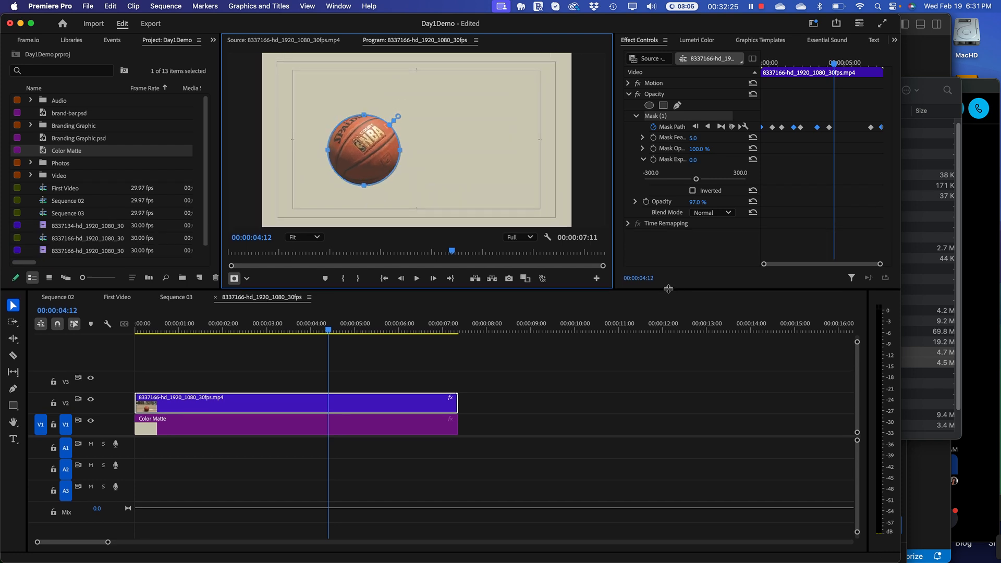
{"action": "left_click", "coordinate": [254, 401]}
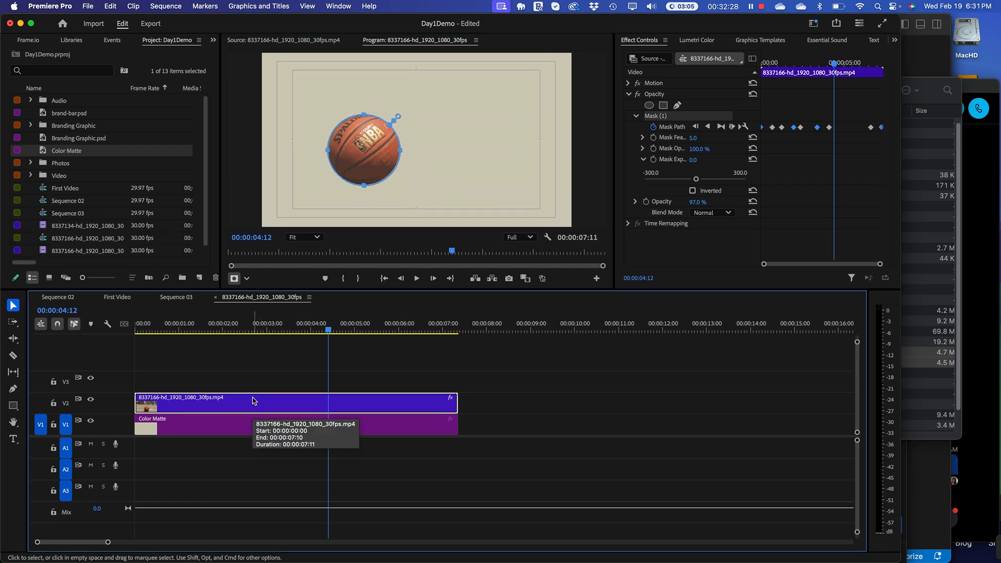
{"action": "right_click", "coordinate": [255, 400]}
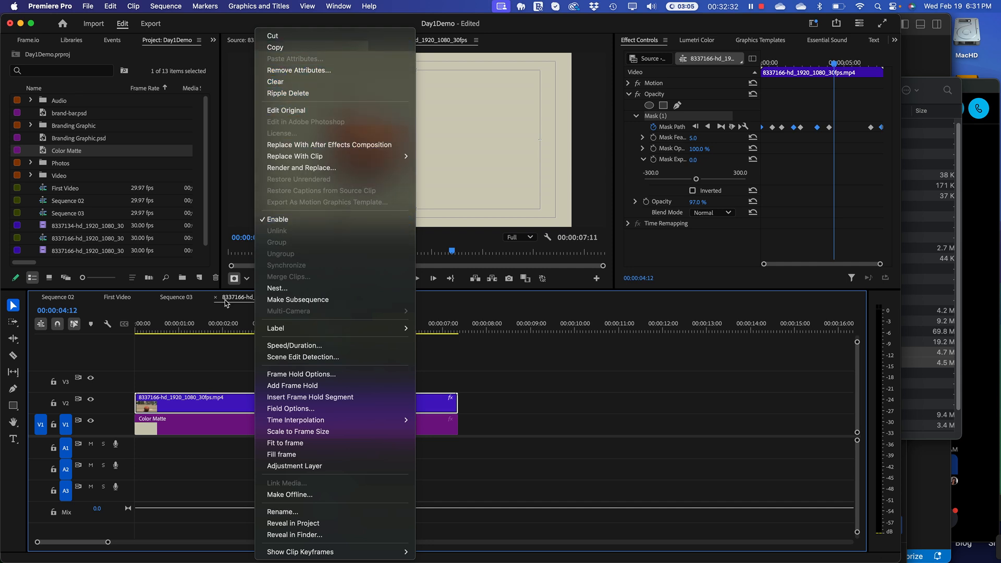
{"action": "left_click", "coordinate": [205, 367]}
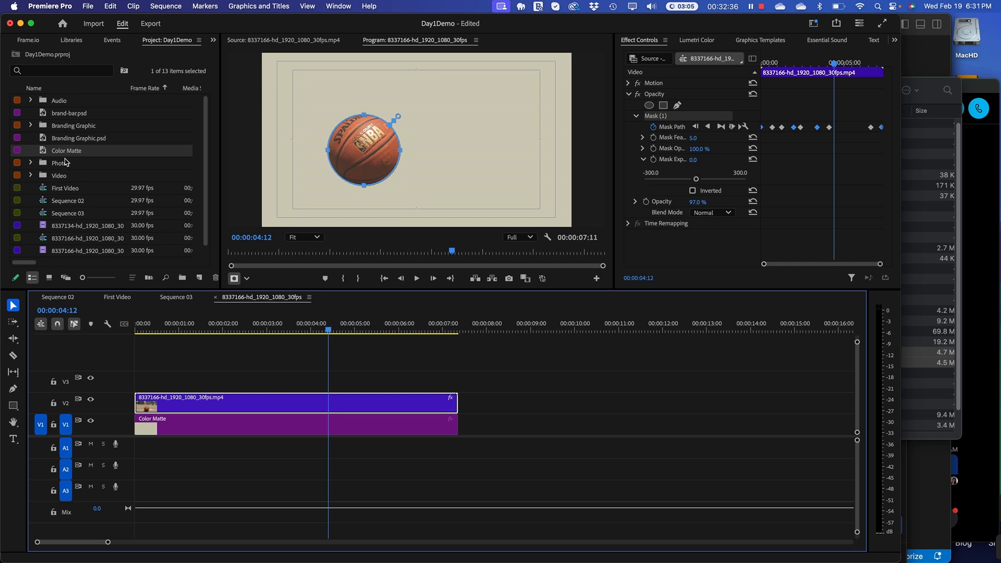
Move the masked clip to V3 and place a fresh copy of the 8337166-hd basketball clip beneath it on V2
{"action": "left_click", "coordinate": [76, 251]}
{"action": "left_click_drag", "start_coordinate": [76, 250], "coordinate": [250, 408]}
{"action": "left_click_drag", "start_coordinate": [260, 359], "coordinate": [262, 387]}
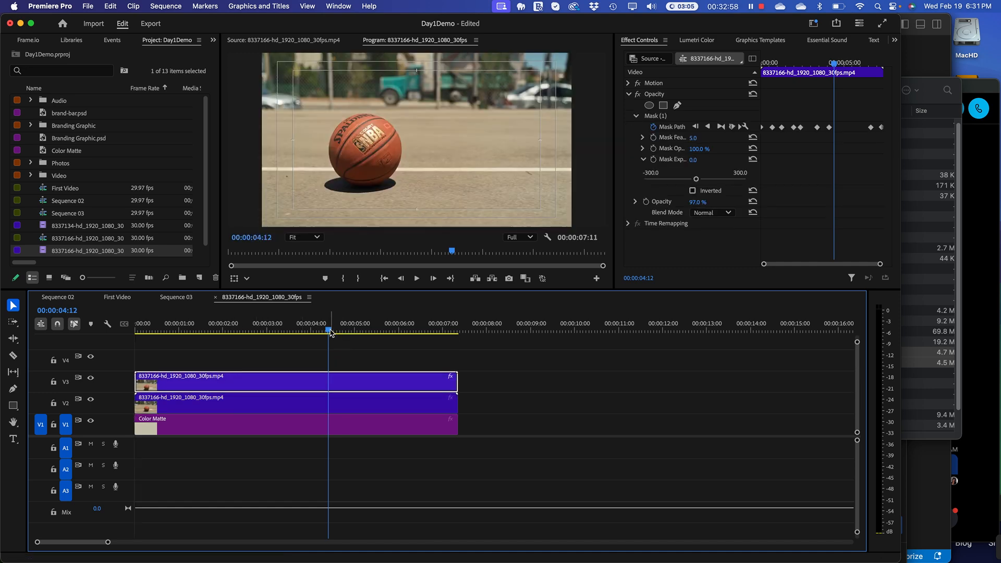
Hide the V2 track and move the masked basketball clip up to V4, leaving V3 empty
{"action": "mouse_move", "coordinate": [330, 330]}
{"action": "left_mouse_down"}
{"action": "mouse_move", "coordinate": [221, 330]}
{"action": "mouse_move", "coordinate": [328, 333]}
{"action": "left_mouse_up"}
{"action": "left_click", "coordinate": [91, 401]}
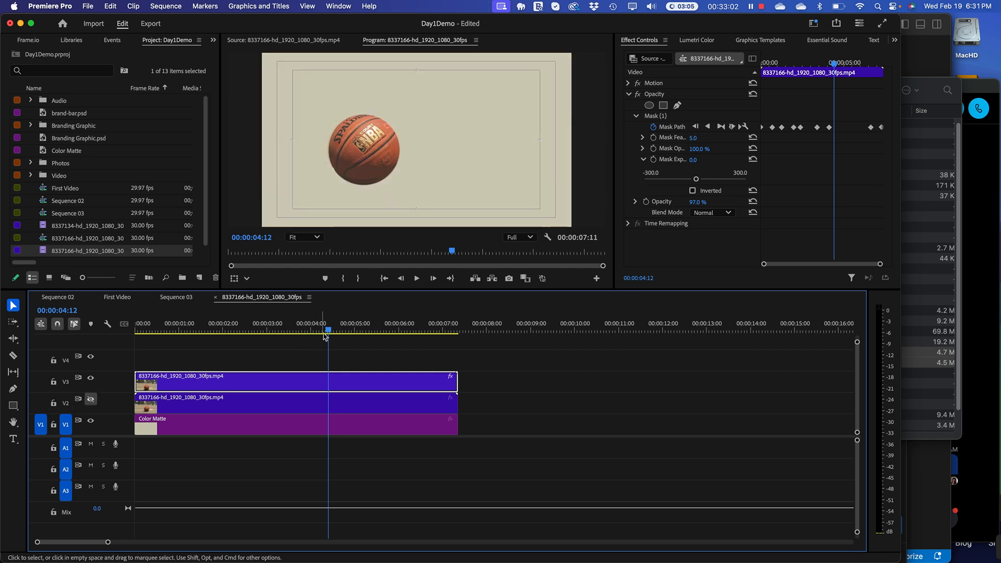
{"action": "mouse_move", "coordinate": [328, 330]}
{"action": "left_mouse_down"}
{"action": "mouse_move", "coordinate": [313, 332]}
{"action": "mouse_move", "coordinate": [337, 332]}
{"action": "mouse_move", "coordinate": [288, 332]}
{"action": "mouse_move", "coordinate": [318, 332]}
{"action": "left_mouse_up"}
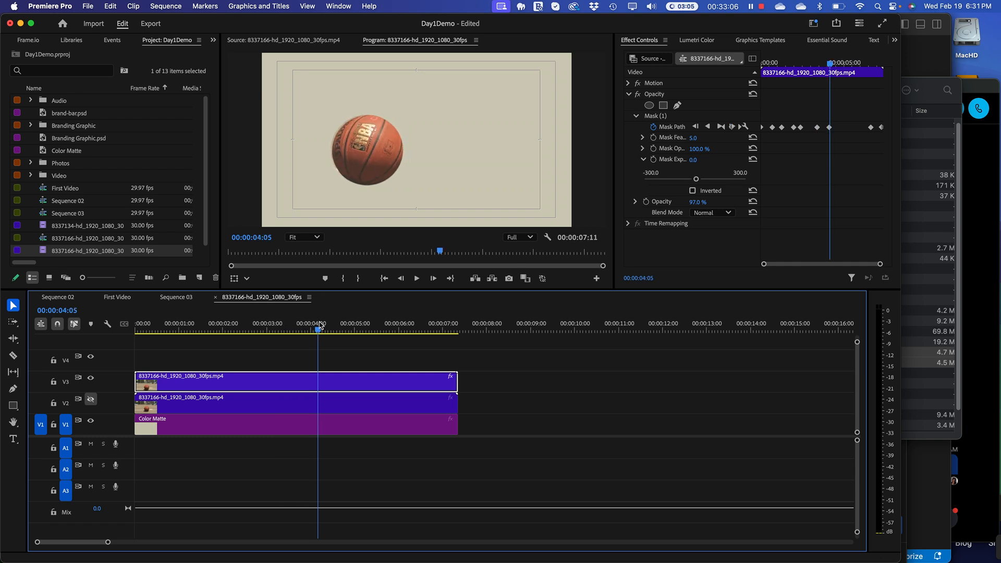
{"action": "left_click", "coordinate": [249, 407]}
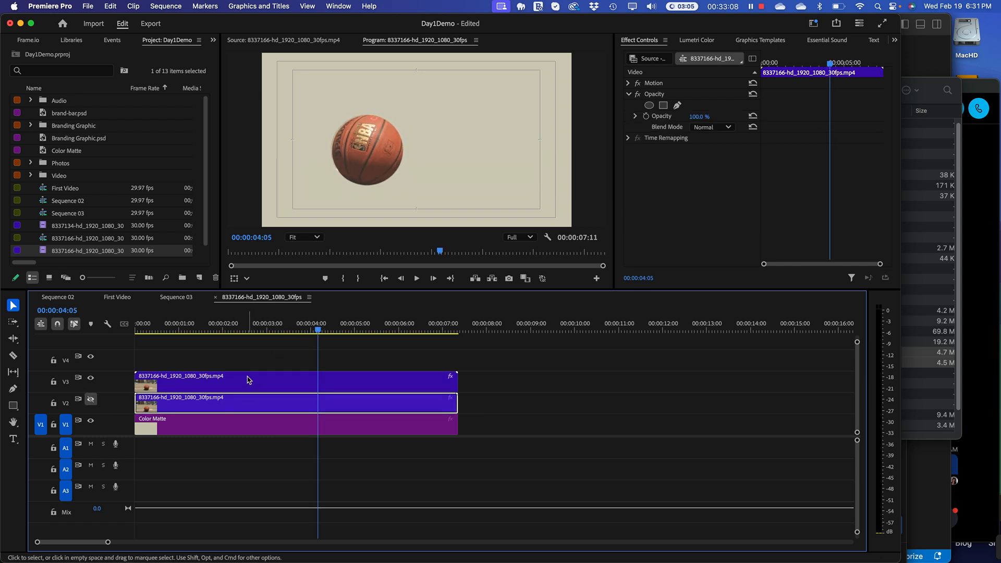
{"action": "left_click_drag", "start_coordinate": [249, 407], "coordinate": [254, 370]}
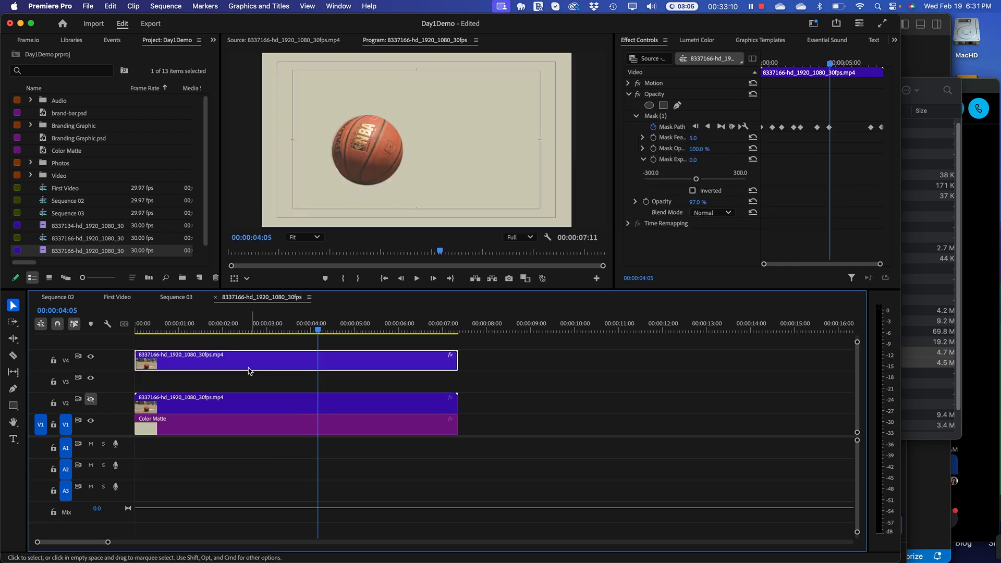
Add a text graphic reading "PLAY BALL!" above the basketball at 00:00:04:05
{"action": "left_click", "coordinate": [13, 440]}
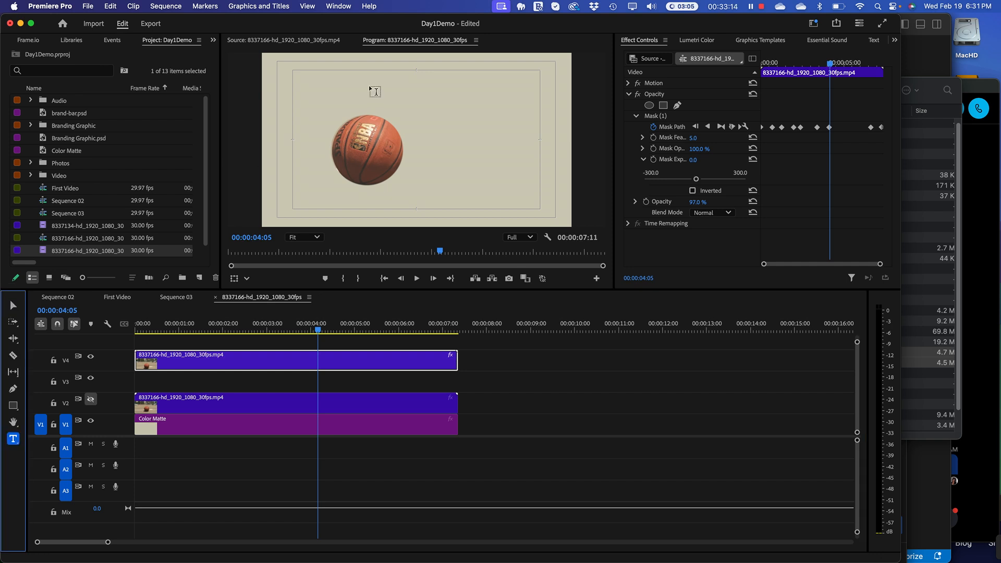
{"action": "left_click", "coordinate": [314, 119]}
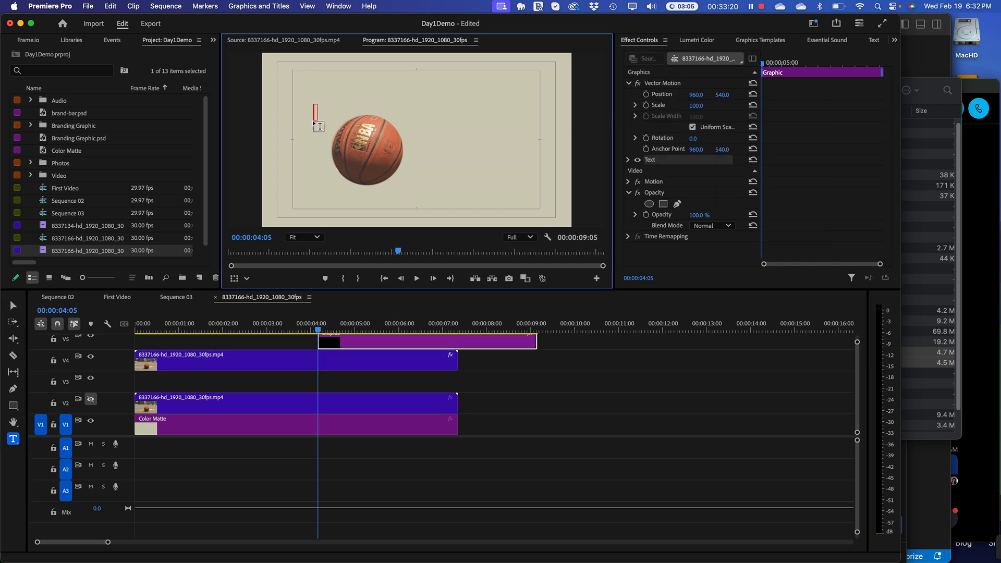
{"action": "type", "text": "PLAY BL"}
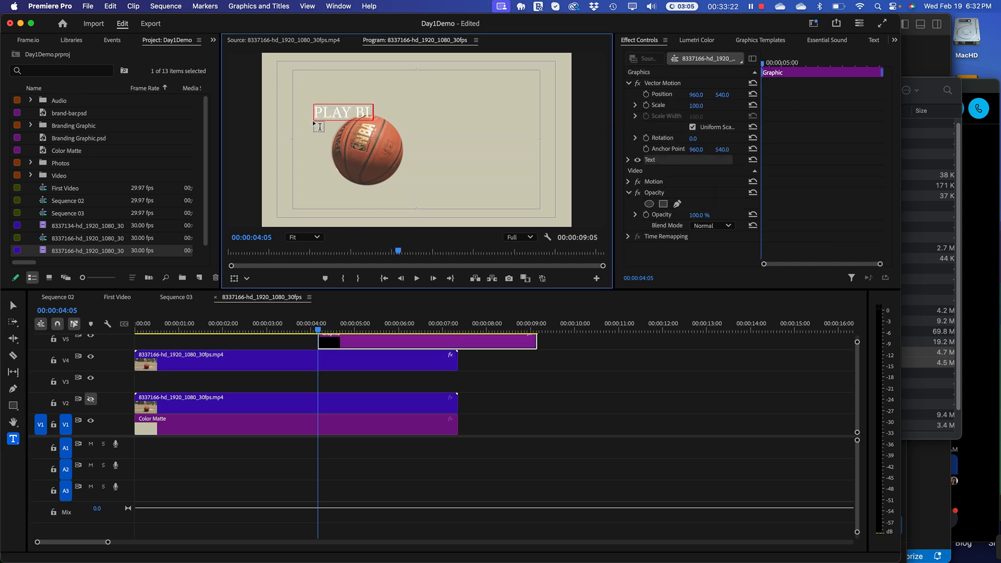
{"action": "type", "text": "L"}
{"action": "key", "text": "BackSpace"}
{"action": "key", "text": "BackSpace"}
{"action": "type", "text": "ALL!"}
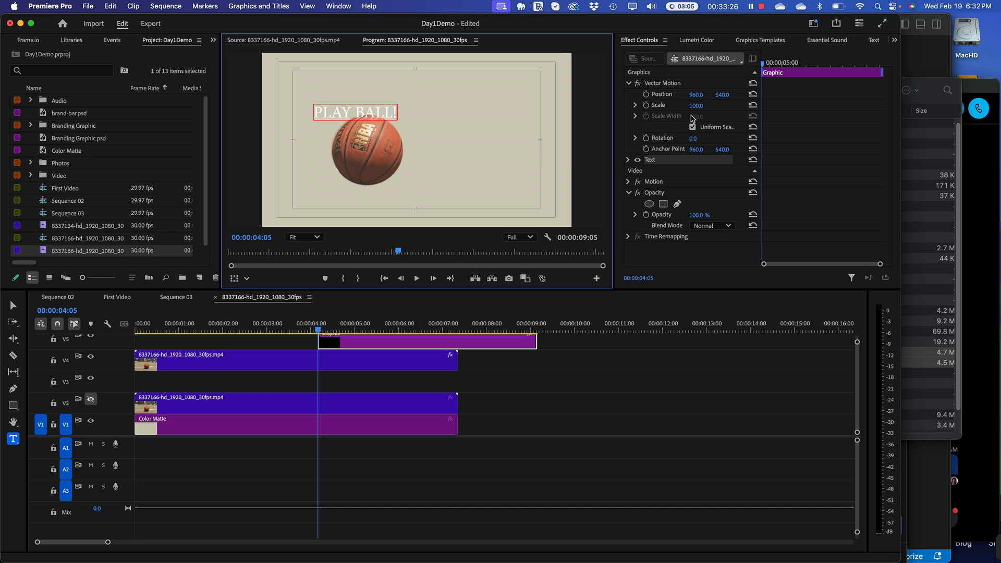
Set the PLAY BALL! text to the Abolition Regular font and enlarge it to span over half the frame's width
{"action": "key", "text": "super+a"}
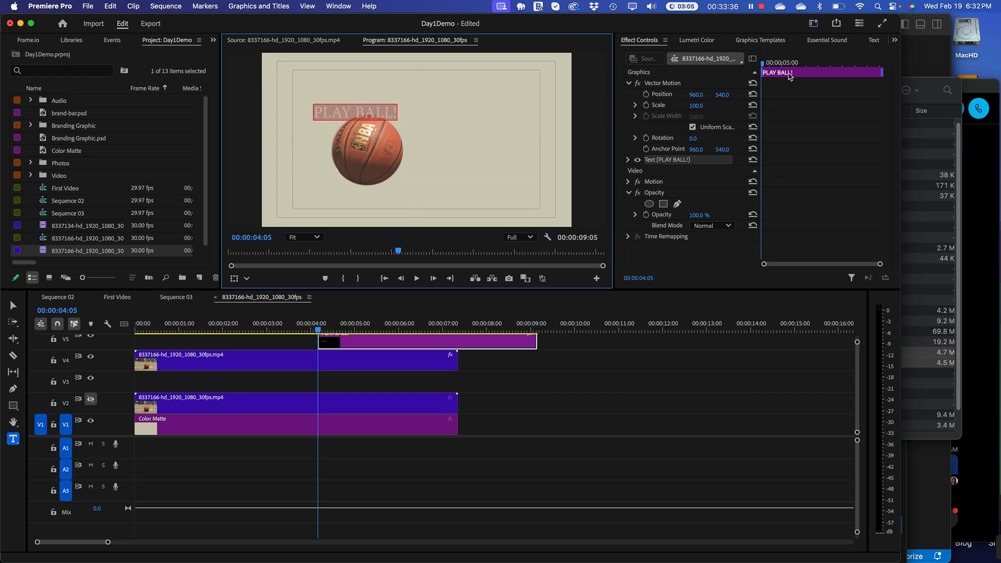
{"action": "left_click", "coordinate": [789, 73]}
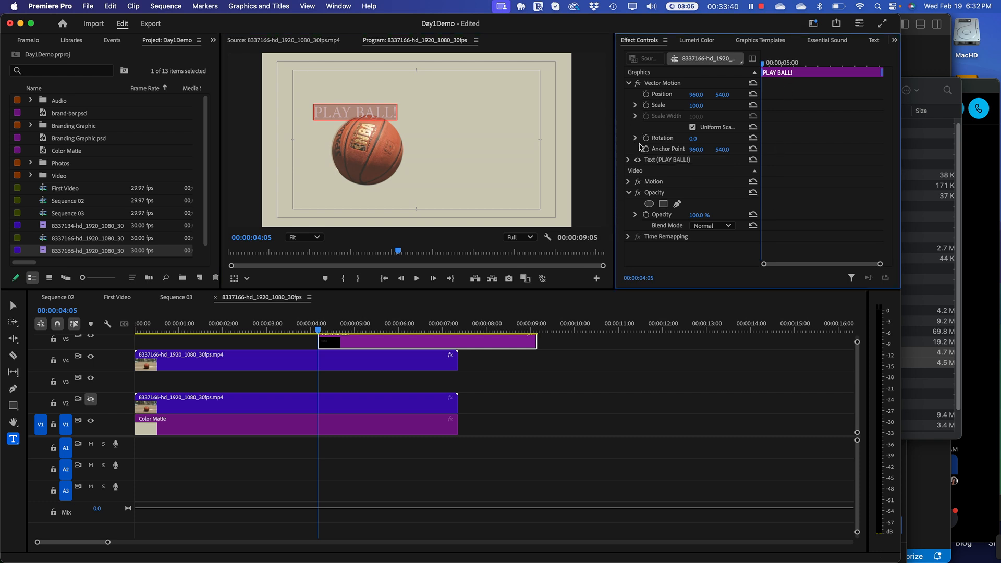
{"action": "left_click", "coordinate": [628, 160]}
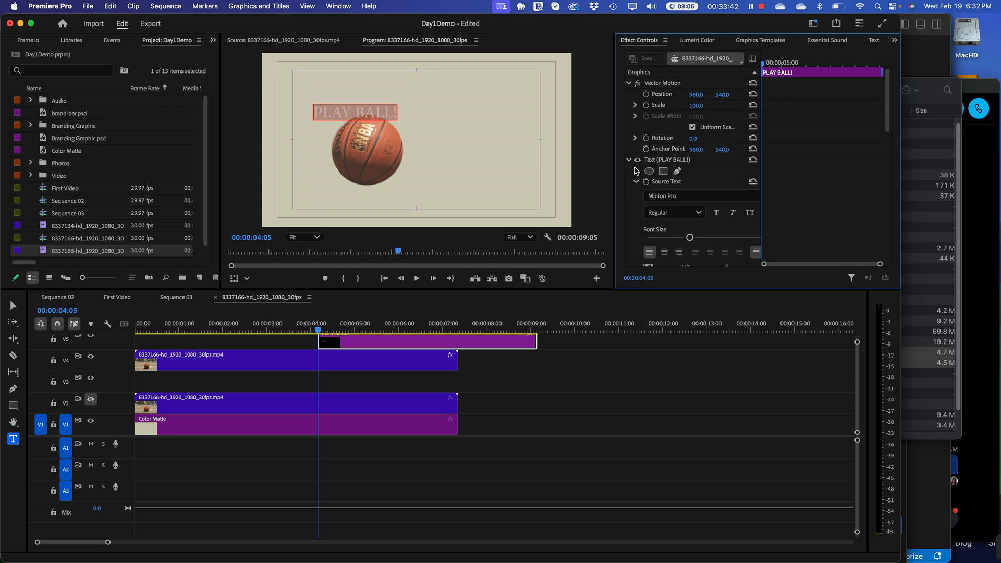
{"action": "scroll", "coordinate": [657, 188], "scroll_direction": "down", "scroll_amount": 3}
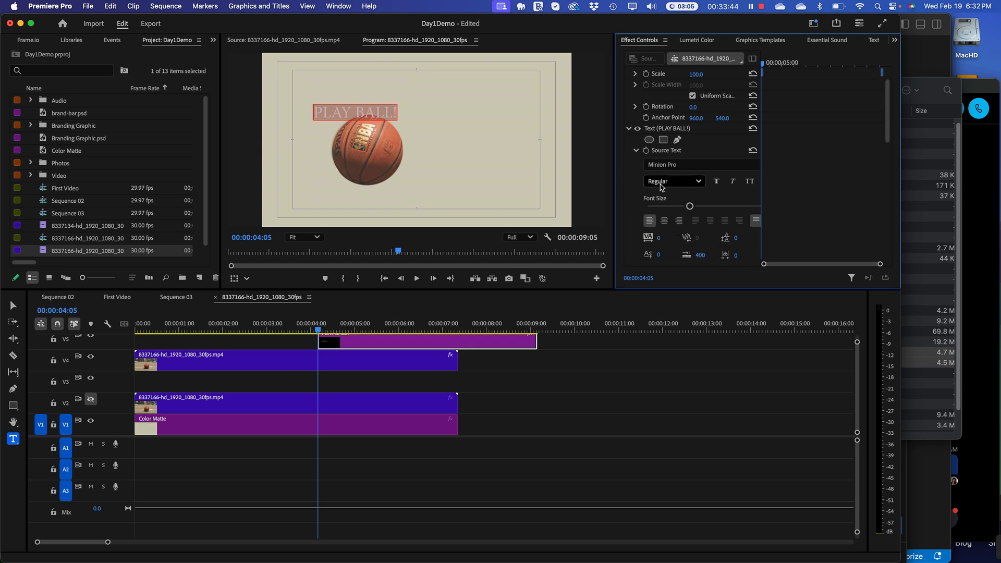
{"action": "left_click", "coordinate": [690, 163]}
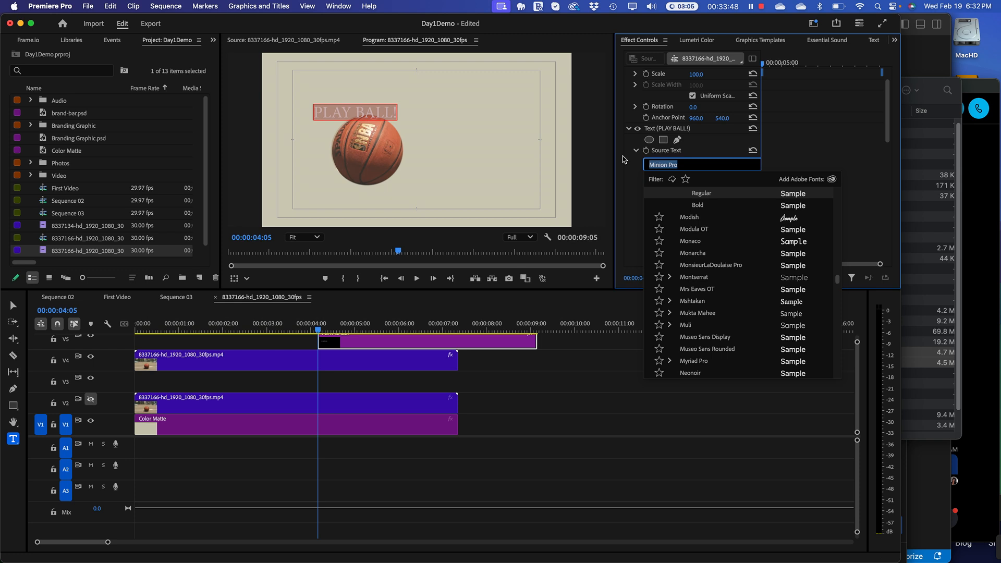
{"action": "type", "text": "B"}
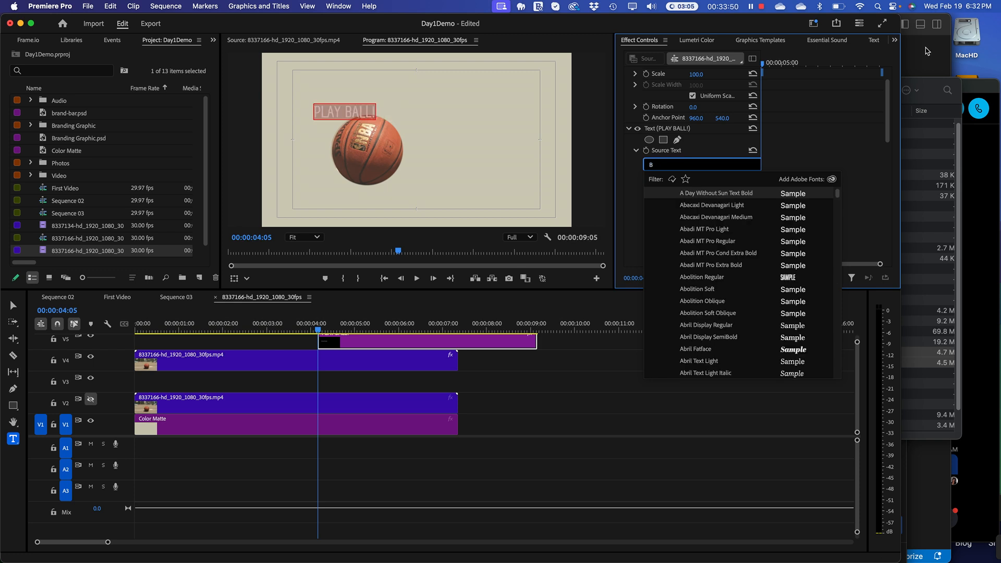
{"action": "left_click", "coordinate": [707, 279]}
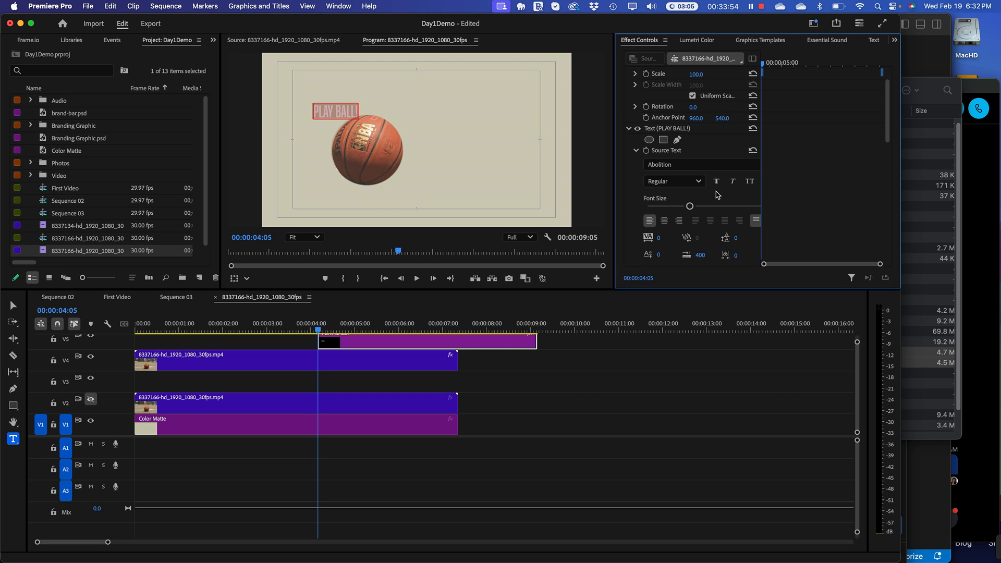
{"action": "left_click_drag", "start_coordinate": [692, 207], "coordinate": [786, 212]}
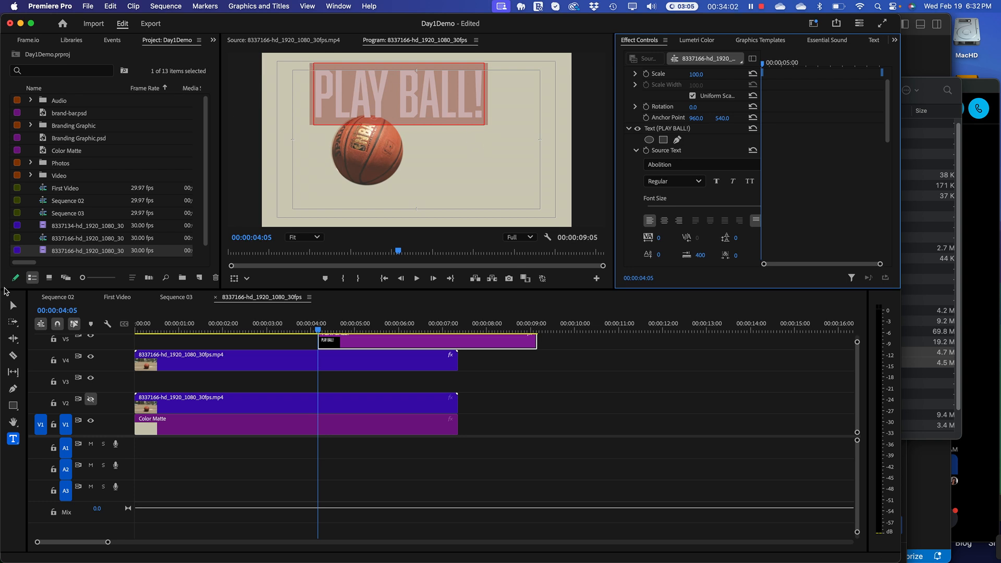
Lower the title to overlap the basketball, and fit its clip on V3 beneath the masked clip across the full sequence
{"action": "left_click", "coordinate": [18, 302]}
{"action": "left_click", "coordinate": [488, 115]}
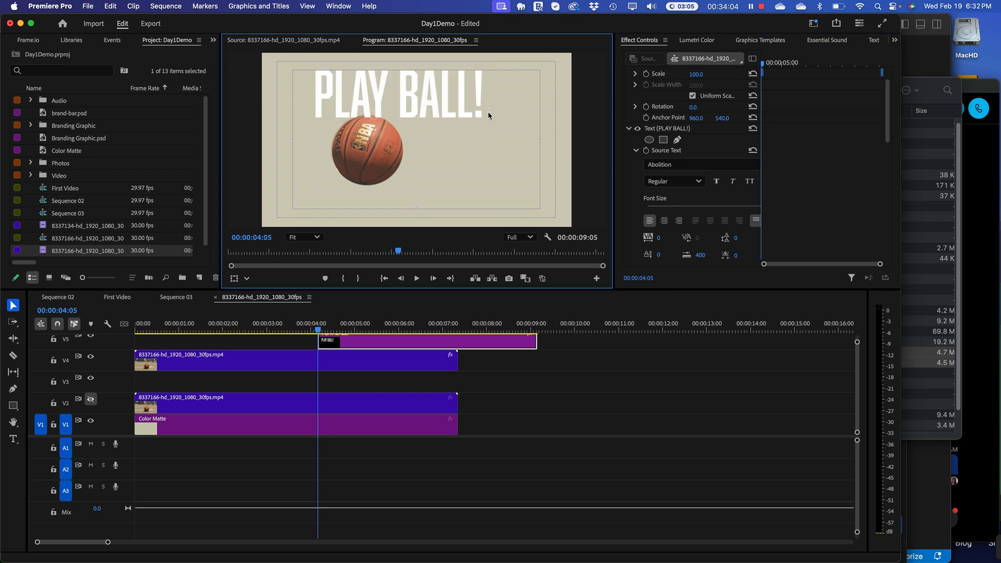
{"action": "mouse_move", "coordinate": [462, 106]}
{"action": "left_mouse_down"}
{"action": "mouse_move", "coordinate": [471, 122]}
{"action": "mouse_move", "coordinate": [457, 120]}
{"action": "left_mouse_up"}
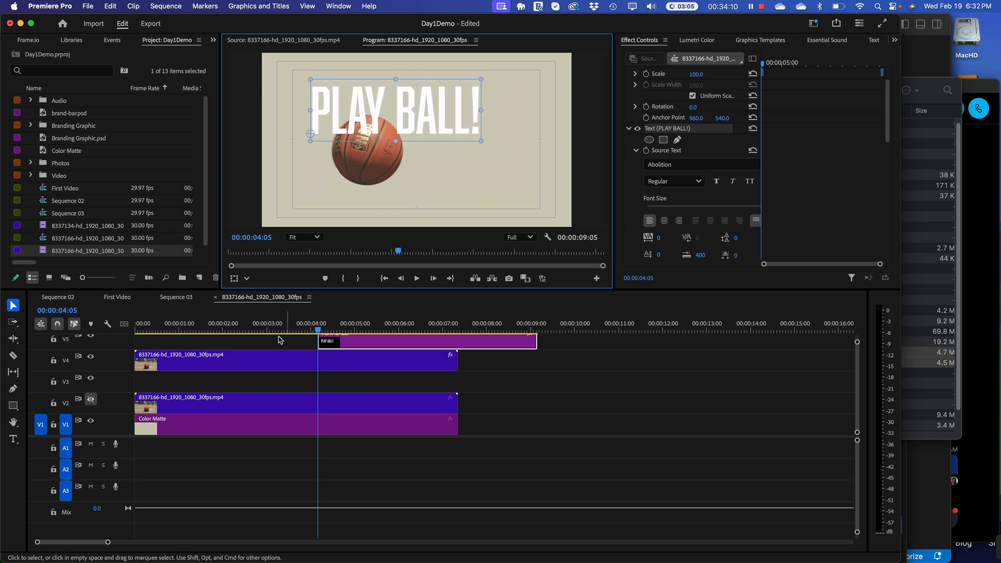
{"action": "left_click_drag", "start_coordinate": [366, 341], "coordinate": [189, 391]}
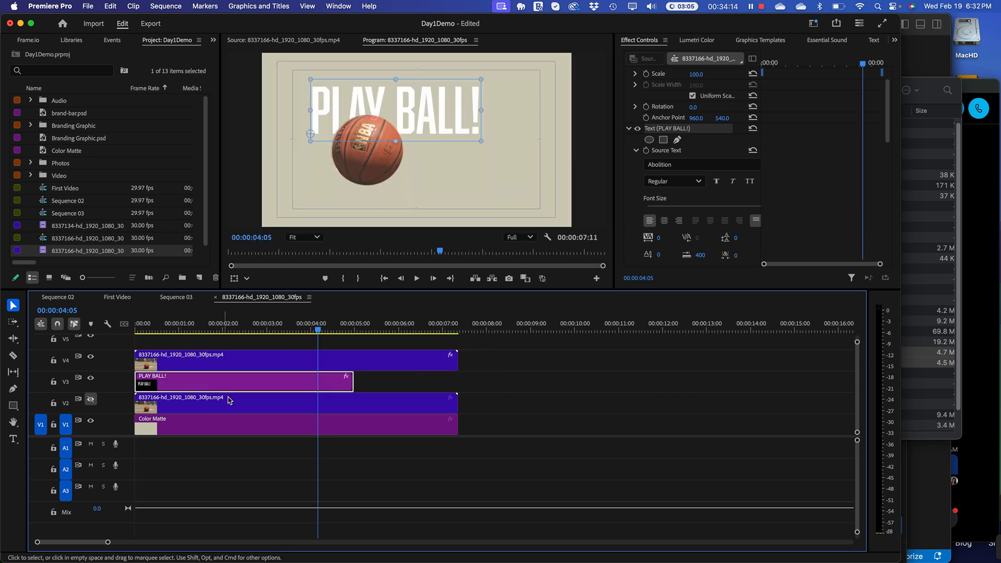
{"action": "left_click_drag", "start_coordinate": [351, 381], "coordinate": [457, 382]}
Make the V2 footage visible again and play the composite from the start
{"action": "key", "text": "Home"}
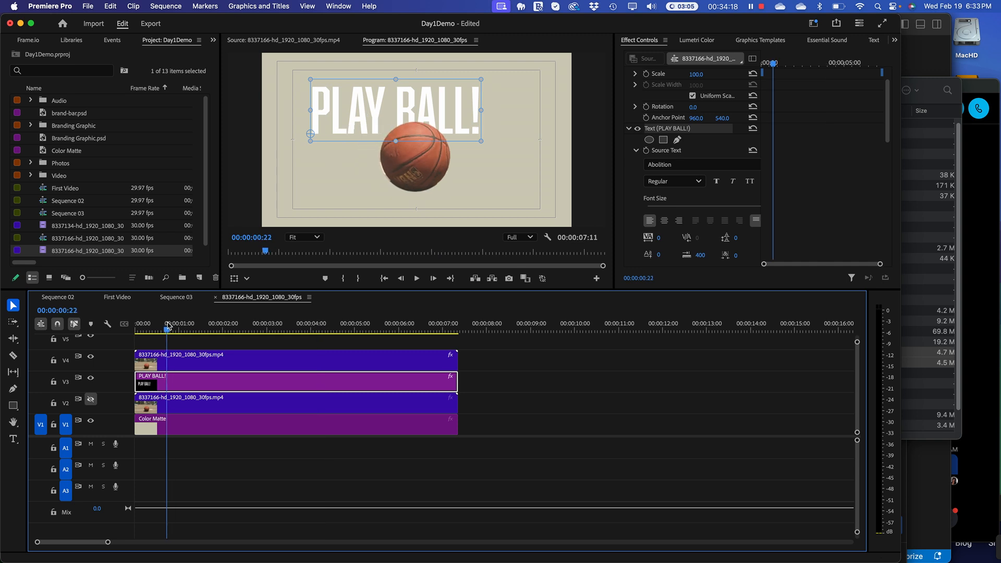
{"action": "left_click", "coordinate": [90, 399]}
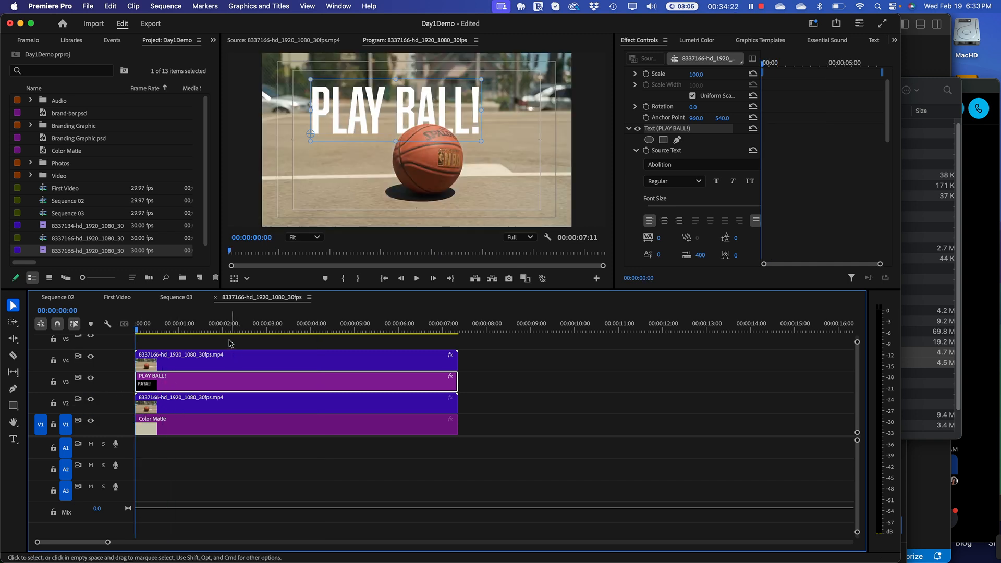
{"action": "key", "text": "space"}
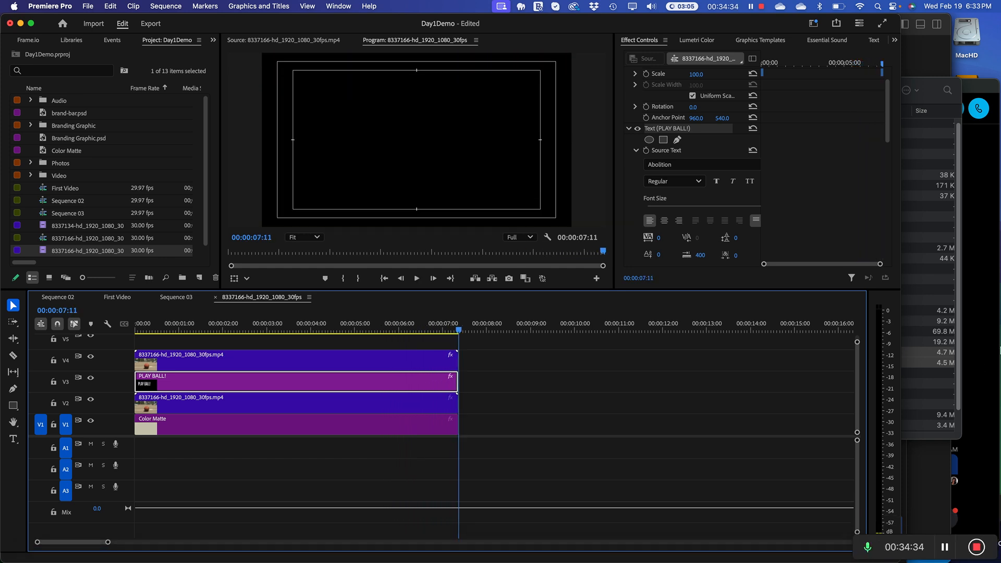
Mark the sequence's Out point at 00:00:07:11 and return to the first frame
{"action": "key", "text": "o"}
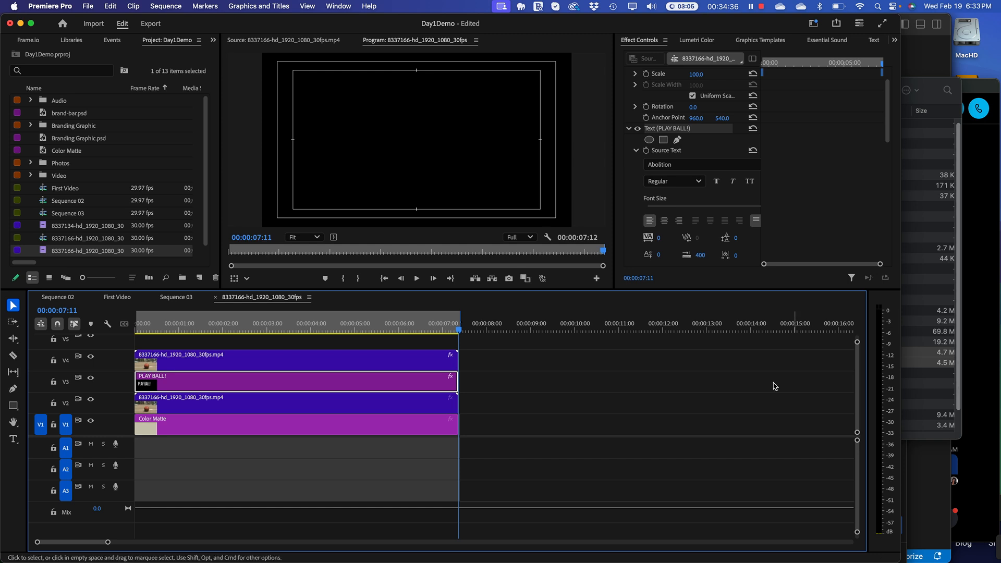
{"action": "key", "text": "Home"}
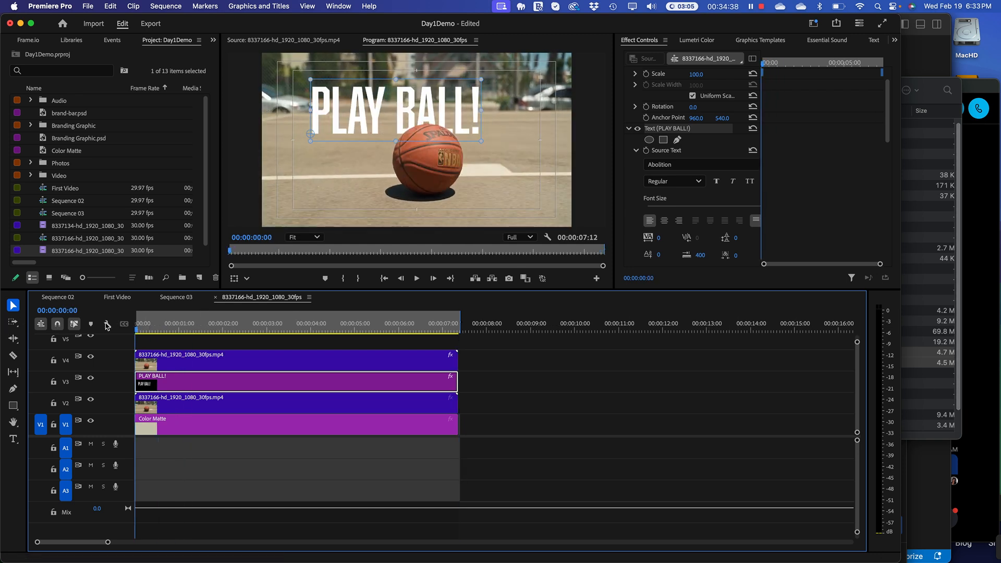
Play the composite through and enlarge the Program monitor for a closer preview
{"action": "key", "text": "space"}
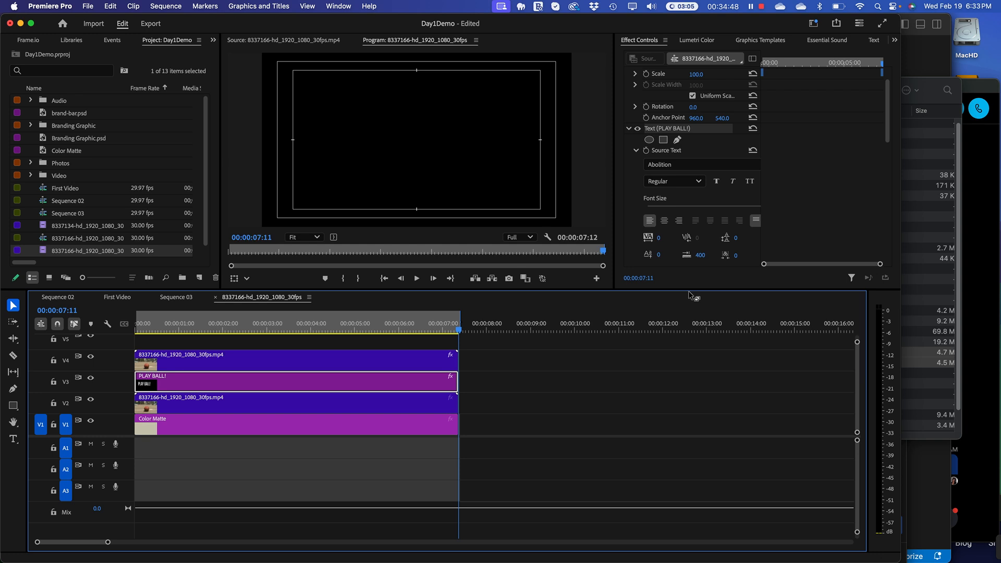
{"action": "left_click_drag", "start_coordinate": [688, 289], "coordinate": [689, 339]}
{"action": "left_click_drag", "start_coordinate": [613, 173], "coordinate": [731, 177]}
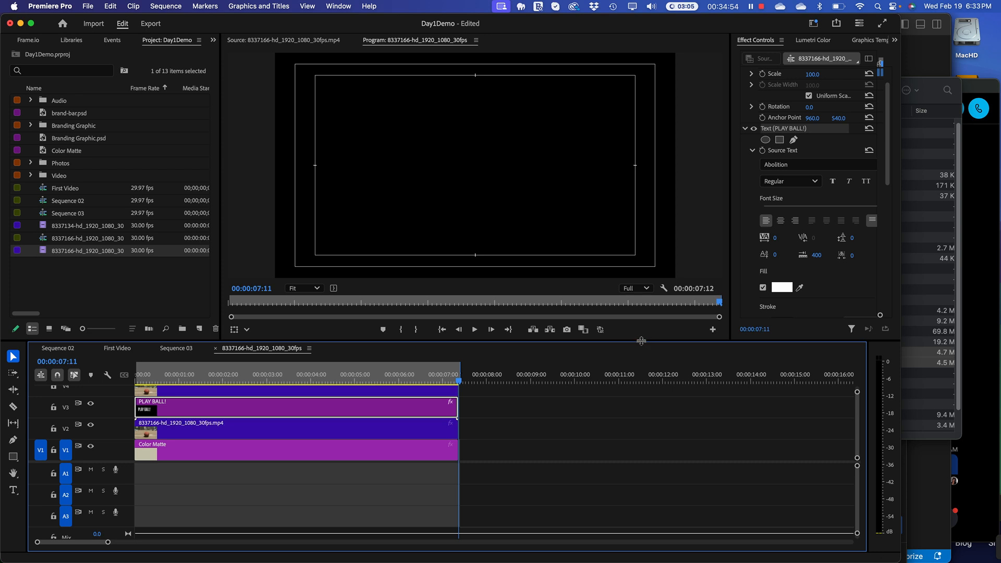
{"action": "left_click_drag", "start_coordinate": [639, 342], "coordinate": [639, 411]}
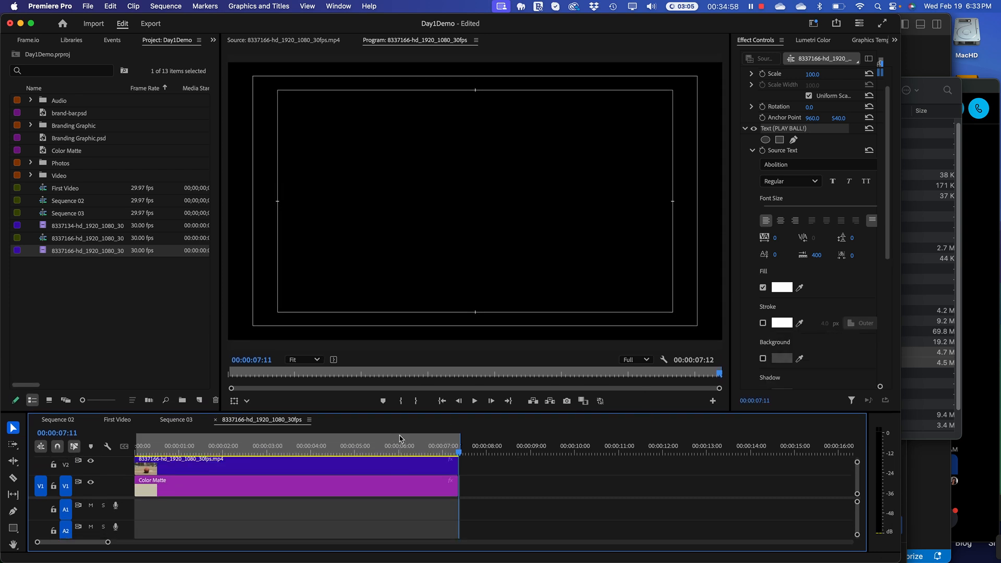
Pull the sequence's Out point back for a 00:00:07:06 range and inspect the ball's overlap with the title at 00:00:05:17
{"action": "left_click", "coordinate": [391, 451]}
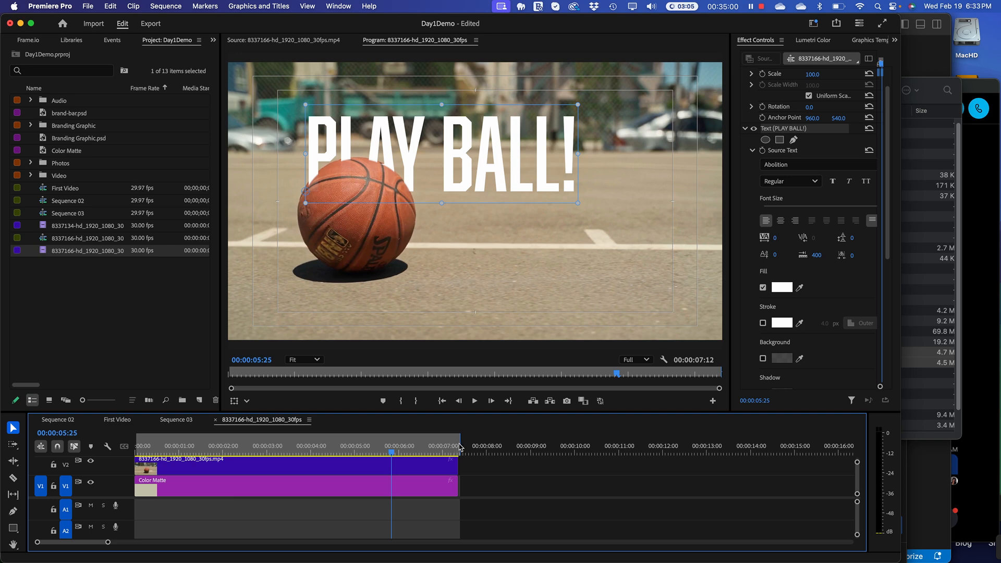
{"action": "left_click_drag", "start_coordinate": [459, 442], "coordinate": [451, 441]}
{"action": "left_click_drag", "start_coordinate": [392, 451], "coordinate": [355, 437]}
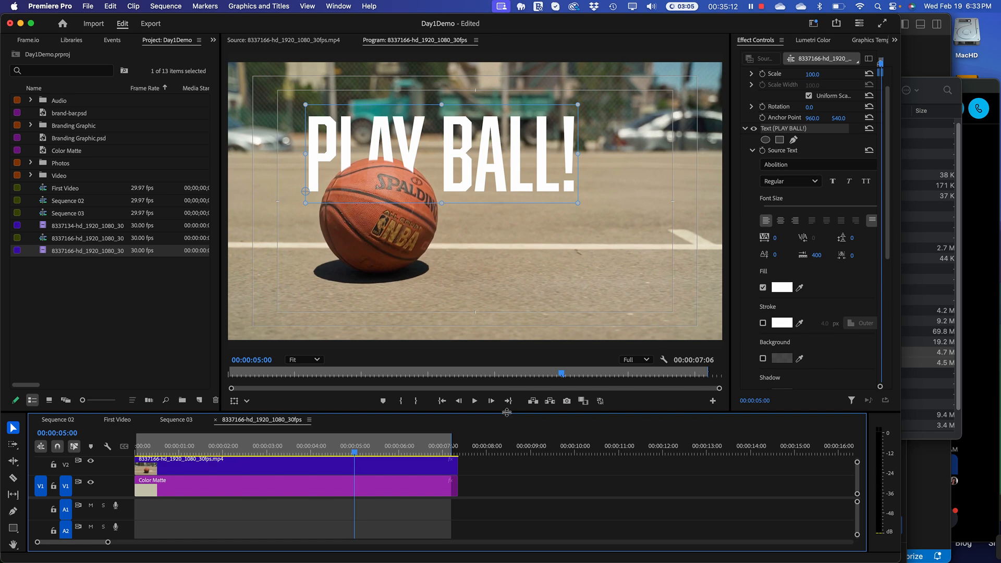
{"action": "left_click_drag", "start_coordinate": [506, 412], "coordinate": [504, 444]}
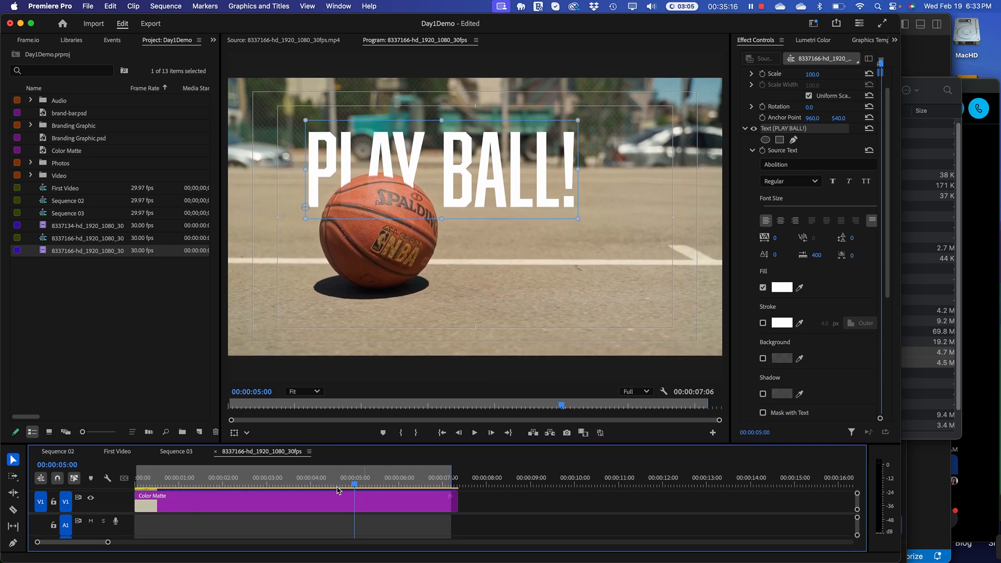
{"action": "left_click", "coordinate": [355, 484]}
{"action": "left_click_drag", "start_coordinate": [355, 486], "coordinate": [379, 493]}
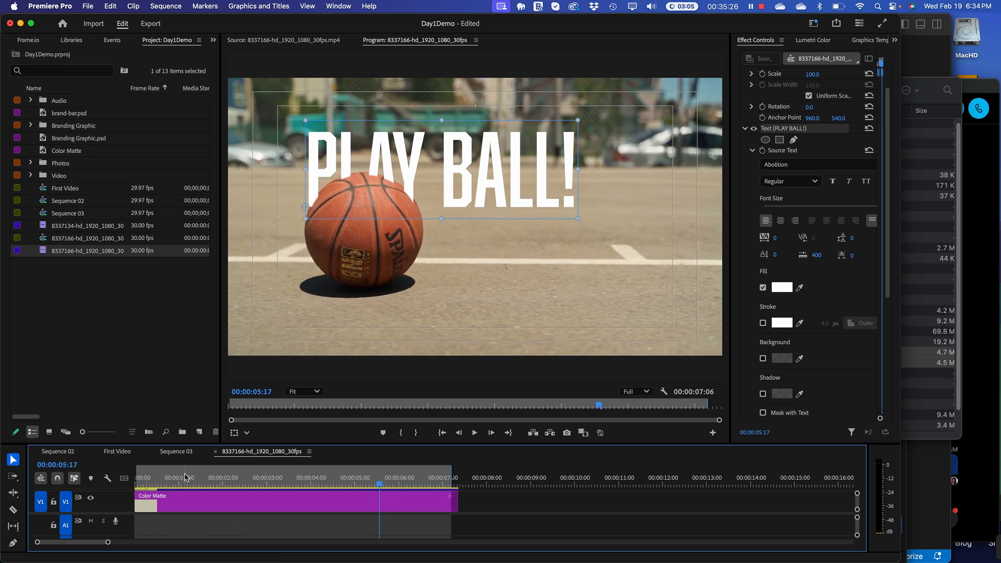
Set the mask feather to 13 and the mask expansion to 9 on the V4 basketball clip
{"action": "scroll", "coordinate": [197, 509], "scroll_direction": "up", "scroll_amount": 5}
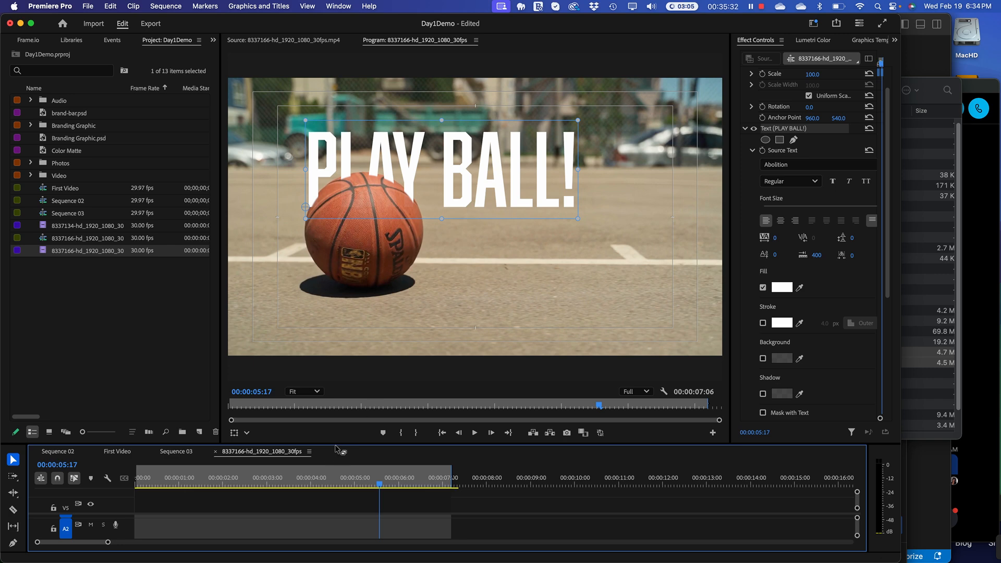
{"action": "left_click_drag", "start_coordinate": [336, 441], "coordinate": [355, 327]}
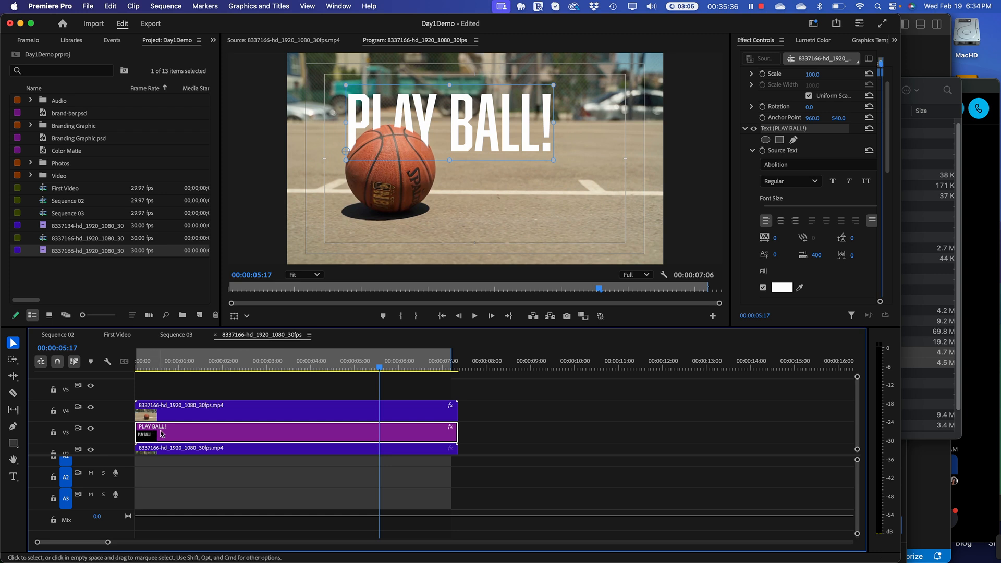
{"action": "left_click", "coordinate": [197, 410]}
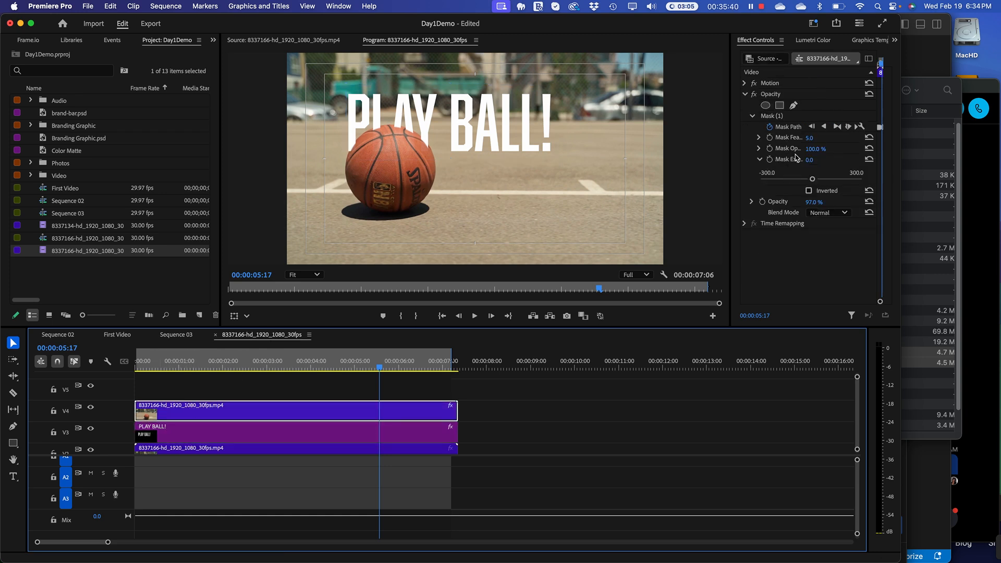
{"action": "left_click", "coordinate": [808, 137]}
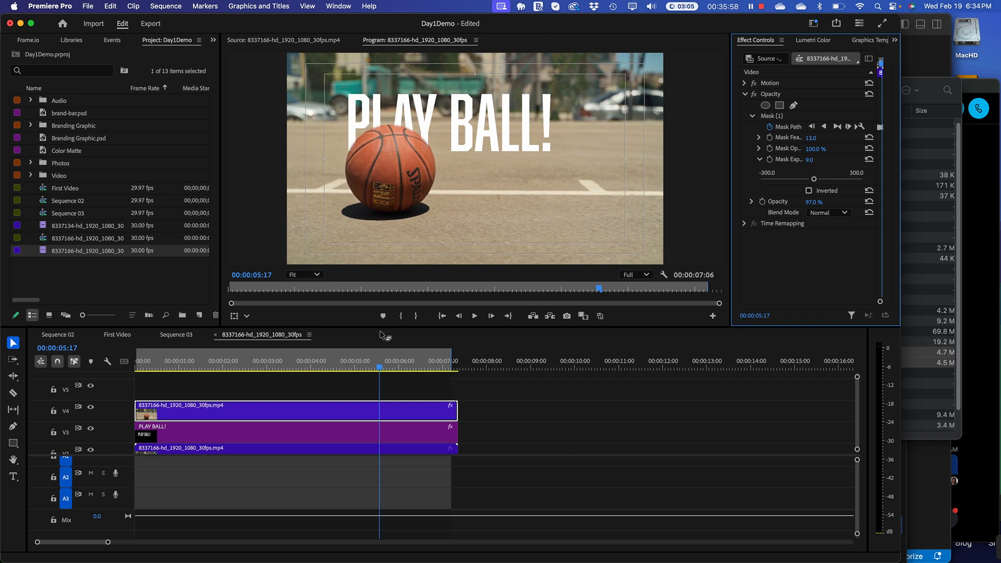
Play the composite from the first frame and inspect the ball's masked edges at 00:00:06:03
{"action": "left_click_drag", "start_coordinate": [381, 369], "coordinate": [107, 342]}
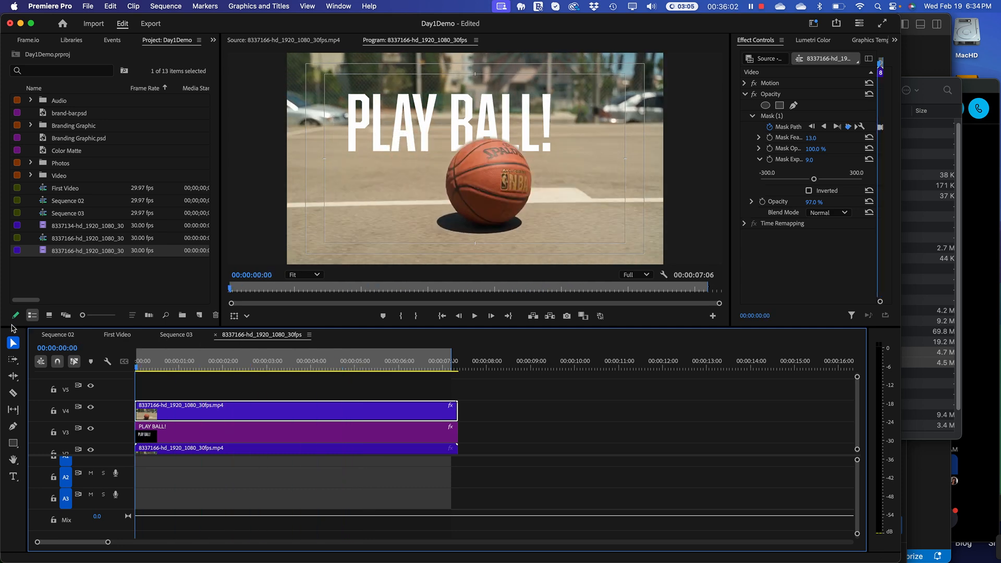
{"action": "key", "text": "space"}
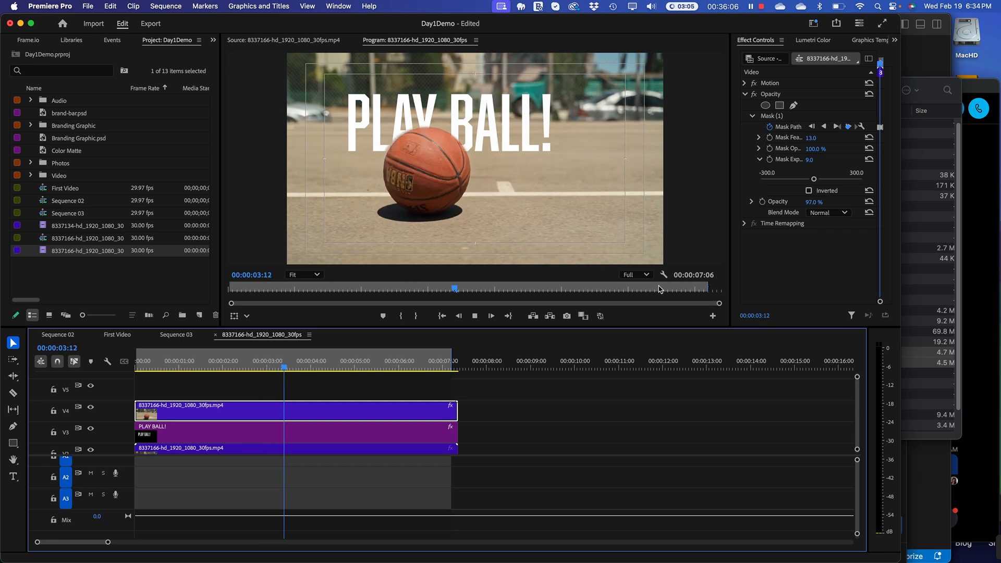
{"action": "key", "text": "space"}
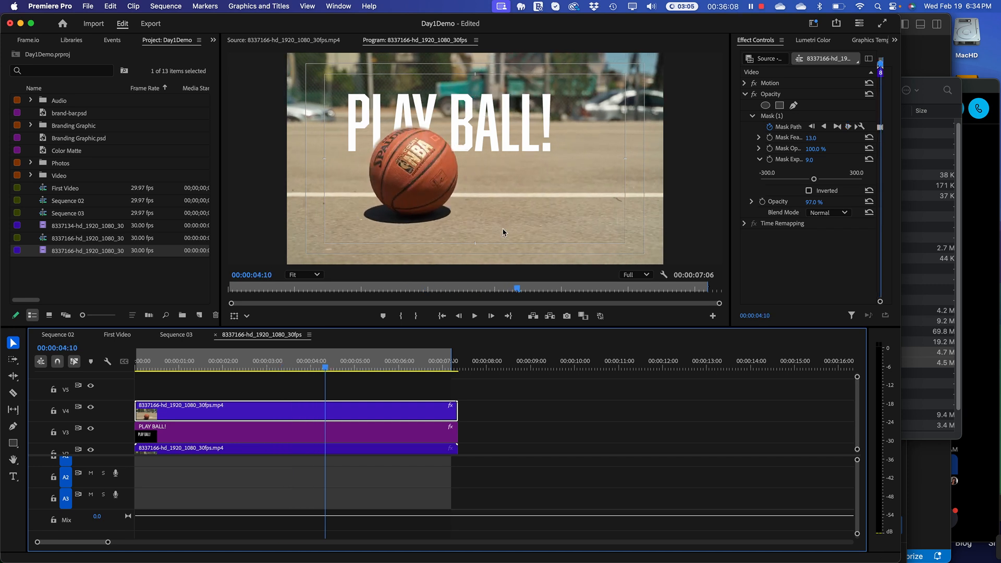
{"action": "key", "text": "super+equal"}
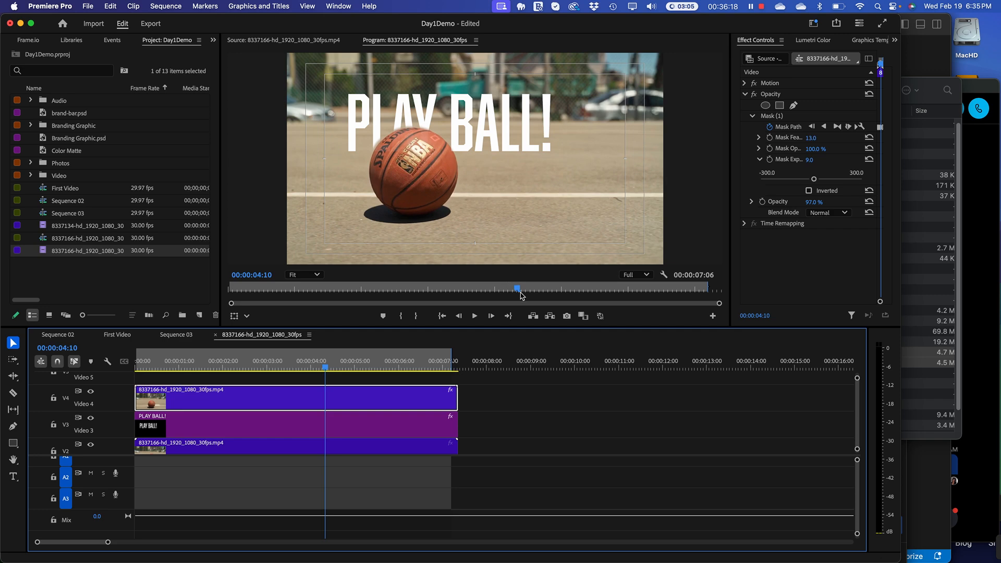
{"action": "left_click_drag", "start_coordinate": [521, 296], "coordinate": [636, 297]}
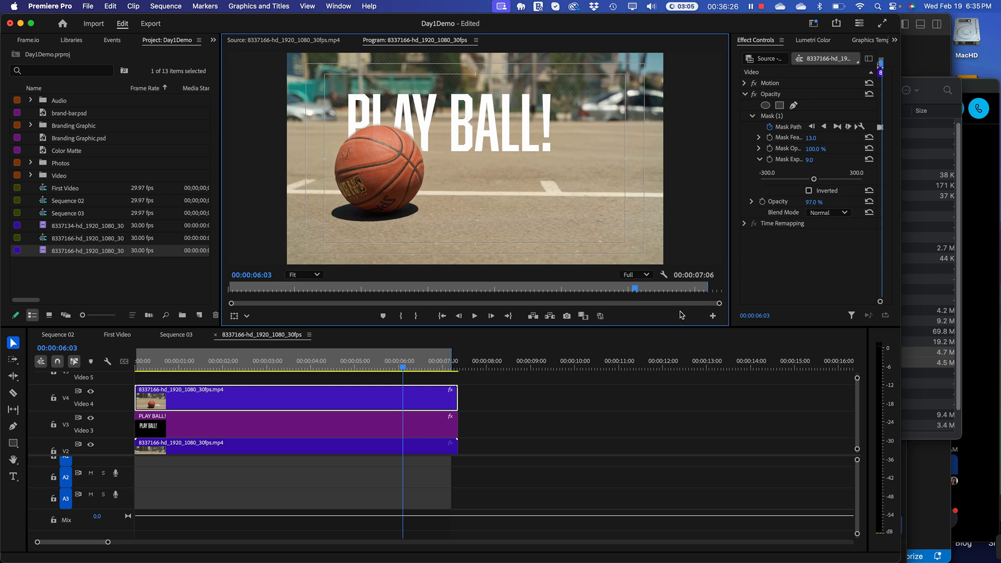
Lower the opacity of the PLAY BALL! title clip on V3 to 48%
{"action": "left_click", "coordinate": [220, 431]}
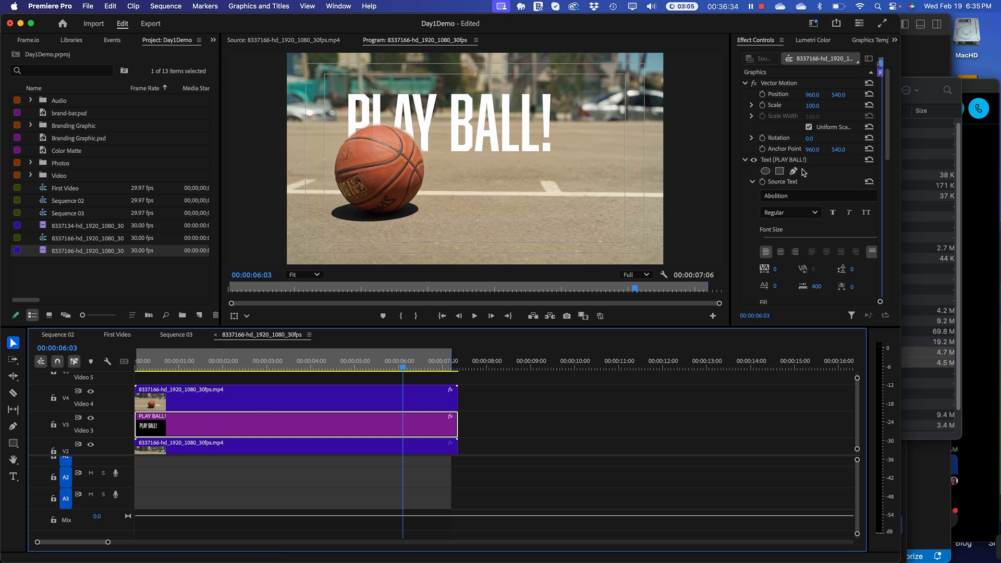
{"action": "left_click", "coordinate": [745, 160]}
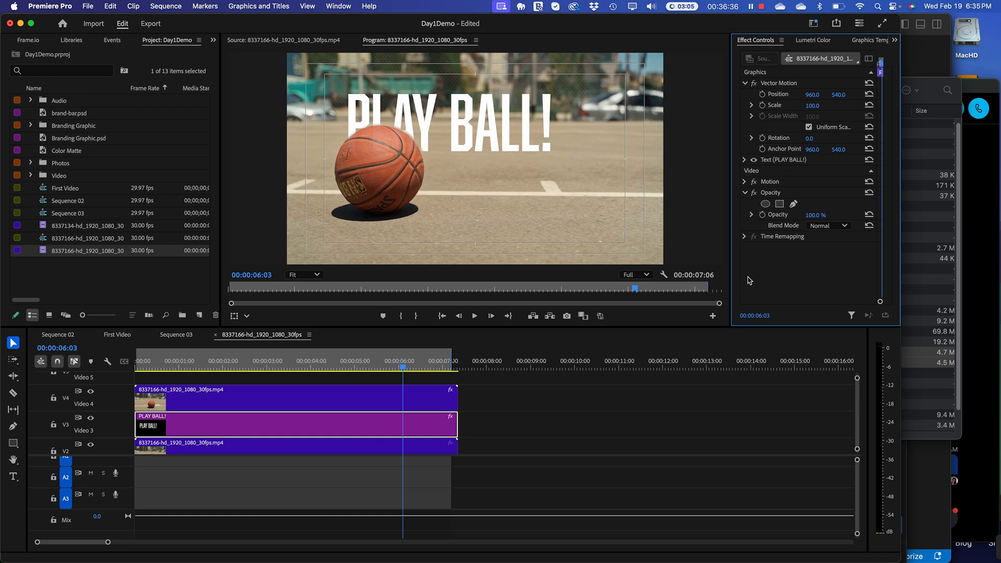
{"action": "left_click", "coordinate": [807, 215]}
{"action": "type", "text": "62"}
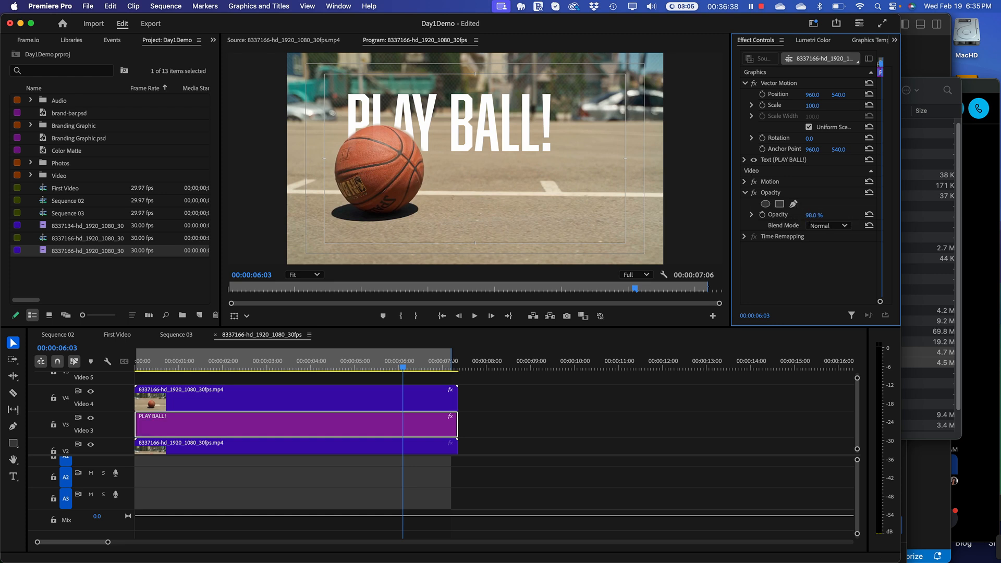
{"action": "key", "text": "Return"}
{"action": "left_click_drag", "start_coordinate": [806, 215], "coordinate": [799, 215]}
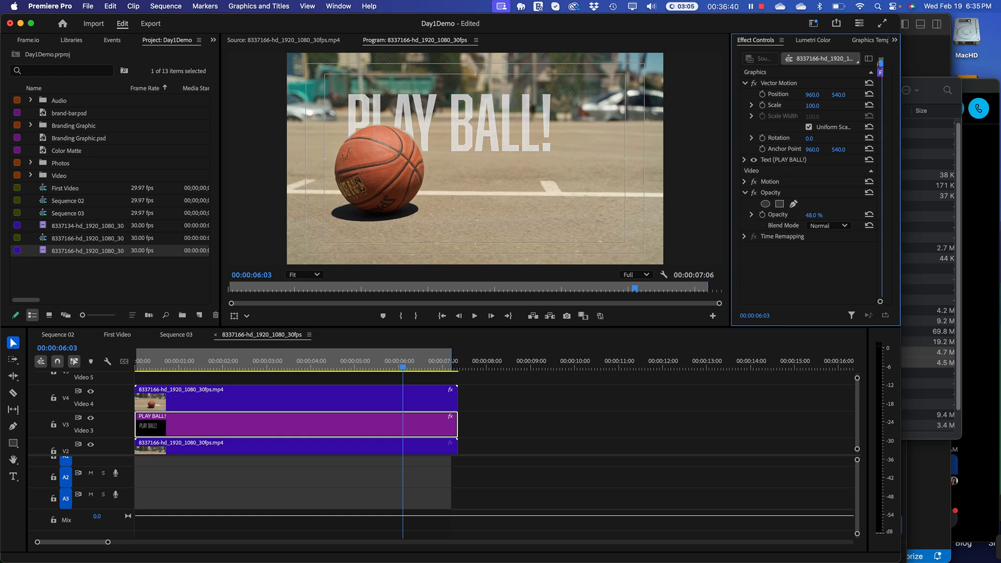
Replay the composite from the start with the semi-transparent title and stop at 00:00:03:03
{"action": "left_click", "coordinate": [424, 405]}
{"action": "left_click_drag", "start_coordinate": [404, 371], "coordinate": [80, 332]}
{"action": "key", "text": "space"}
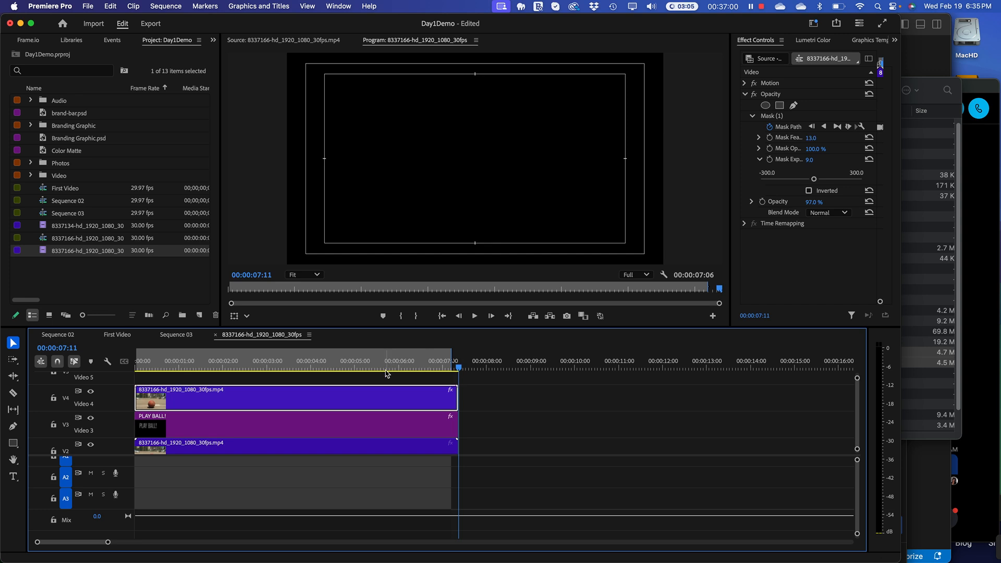
{"action": "key", "text": "space"}
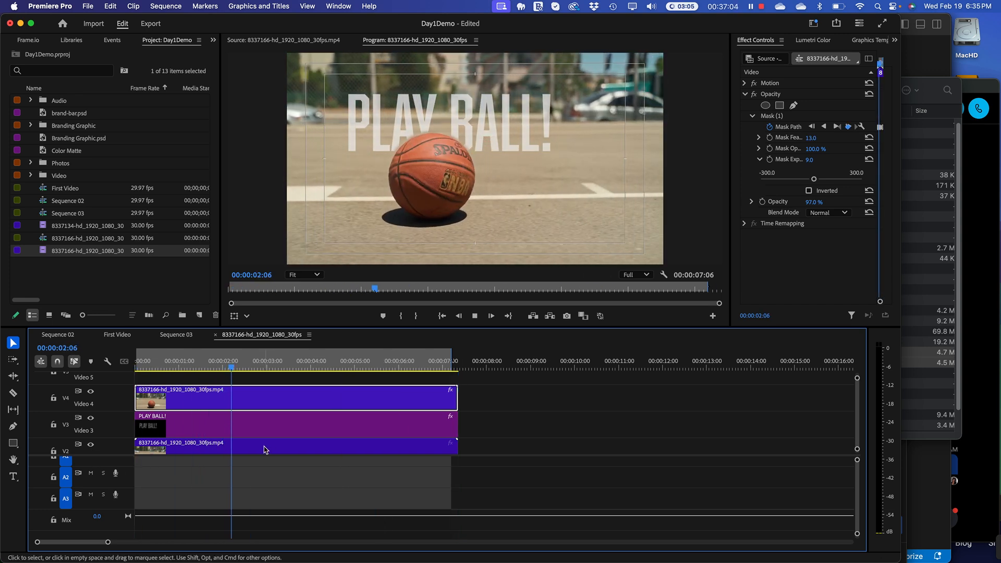
{"action": "key", "text": "space"}
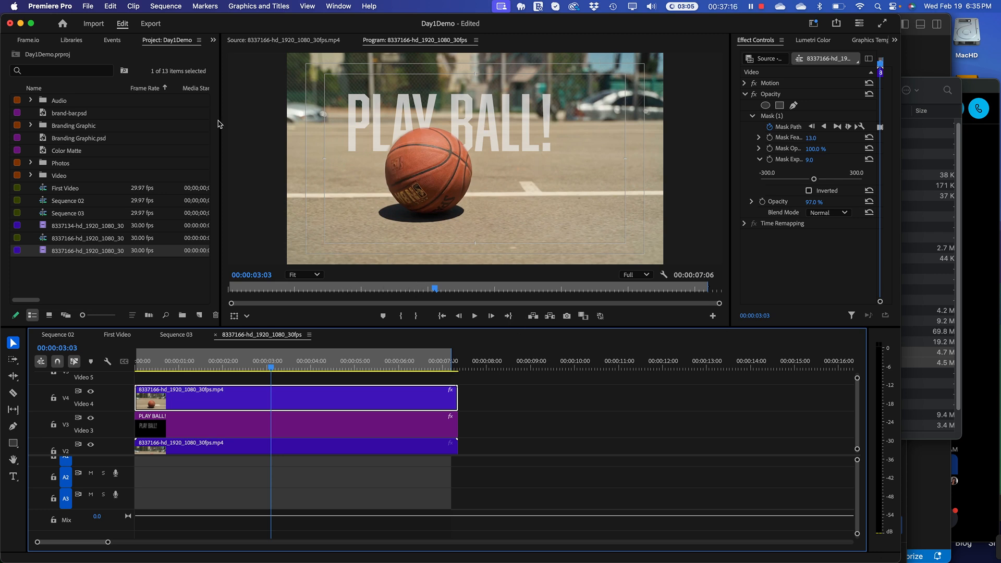
Magnify the preview to 150% at 00:00:02:13 and set the V4 clip's mask feather to 1
{"action": "left_click", "coordinate": [318, 275]}
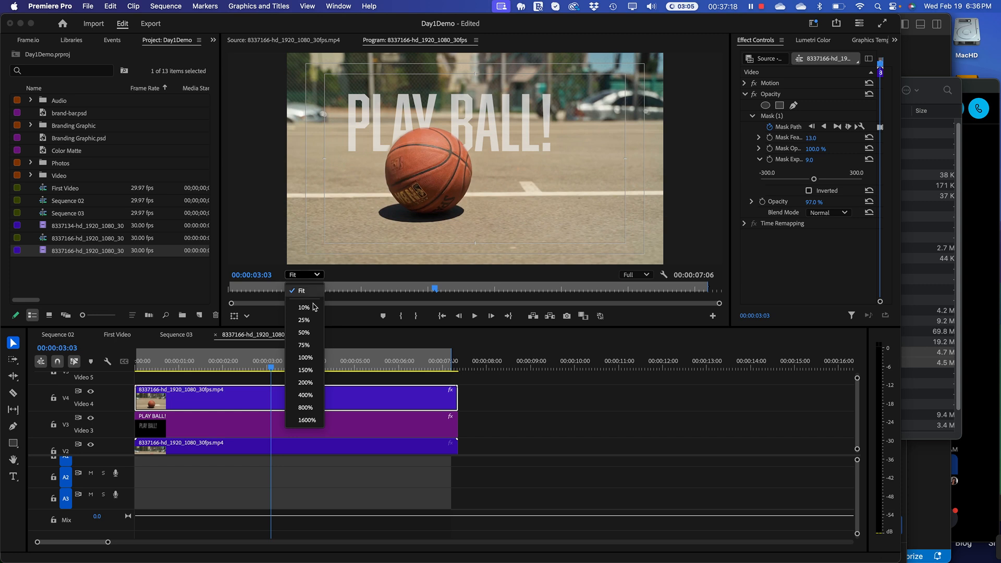
{"action": "left_click", "coordinate": [306, 357]}
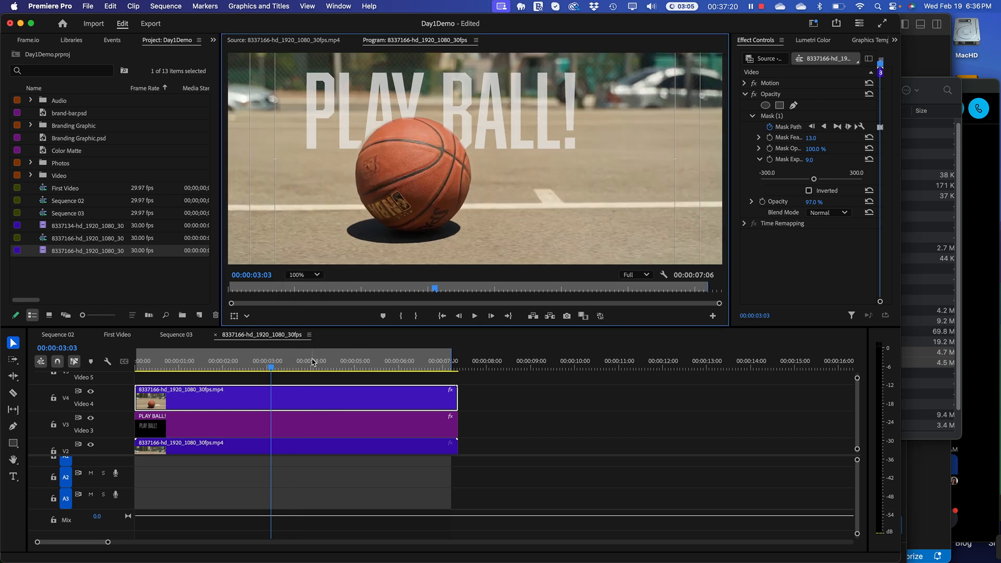
{"action": "left_click", "coordinate": [317, 274]}
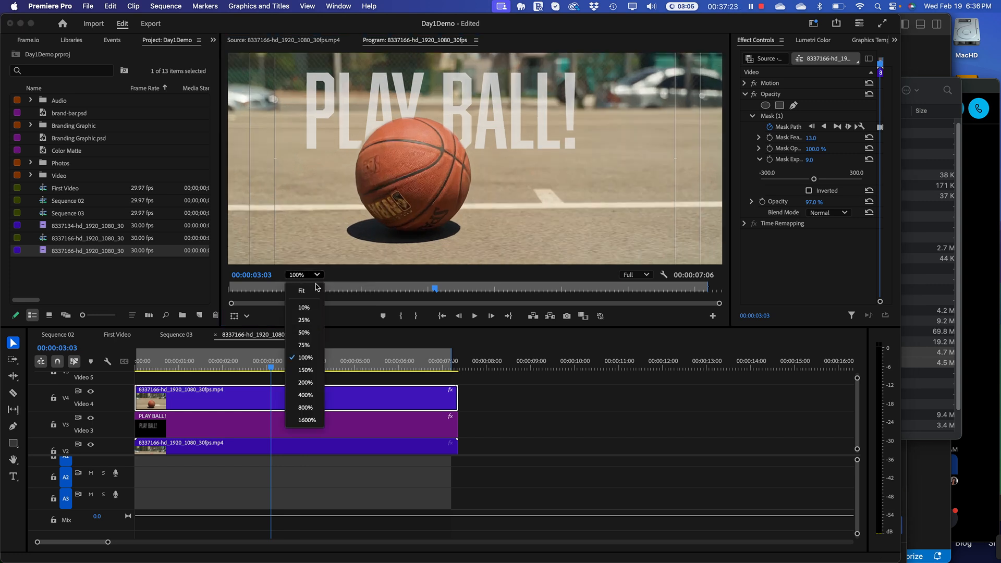
{"action": "left_click", "coordinate": [305, 370]}
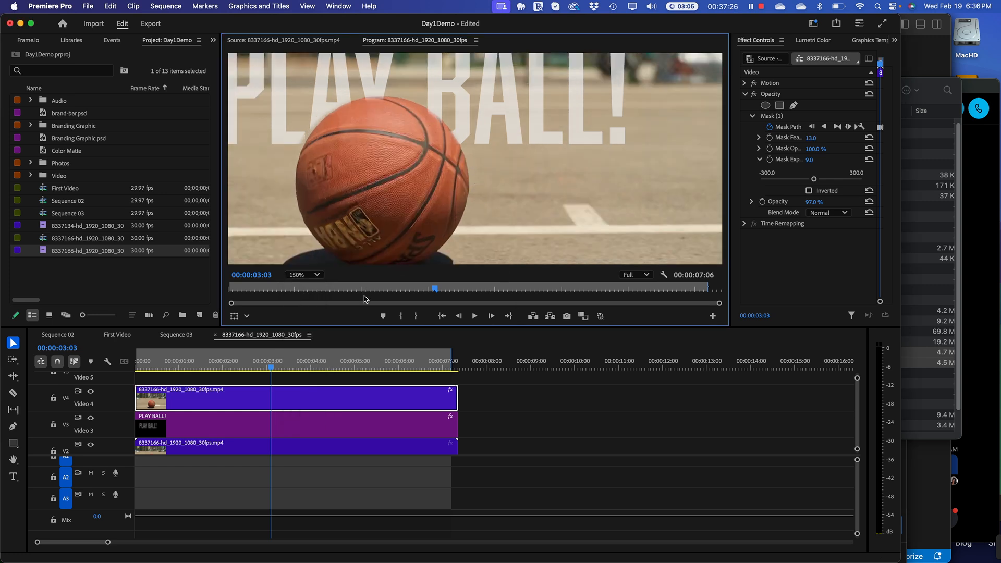
{"action": "left_click", "coordinate": [232, 393]}
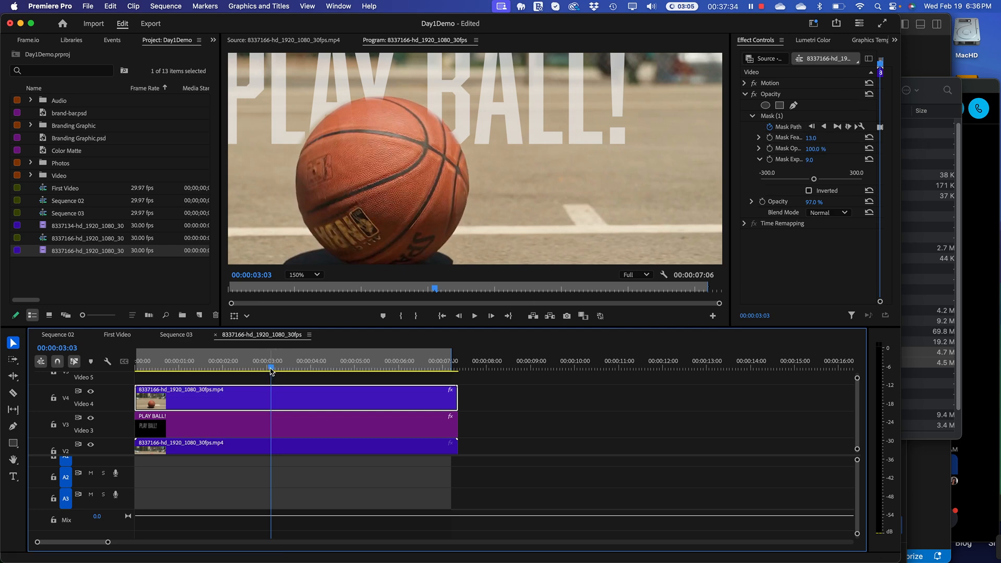
{"action": "left_click_drag", "start_coordinate": [271, 367], "coordinate": [241, 348]}
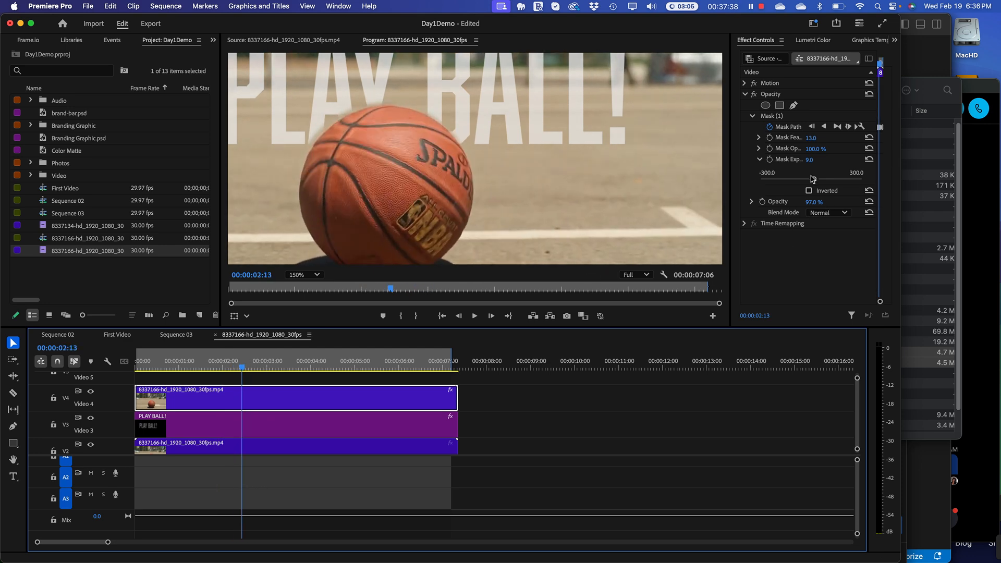
{"action": "left_click", "coordinate": [812, 139]}
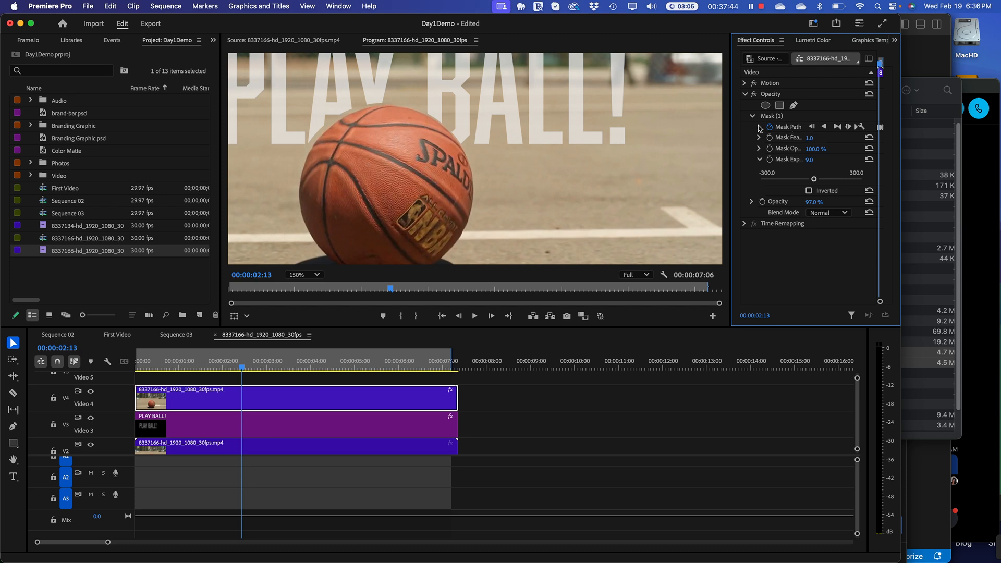
Show the ball mask's outline and set its mask expansion to 0
{"action": "left_click", "coordinate": [793, 127]}
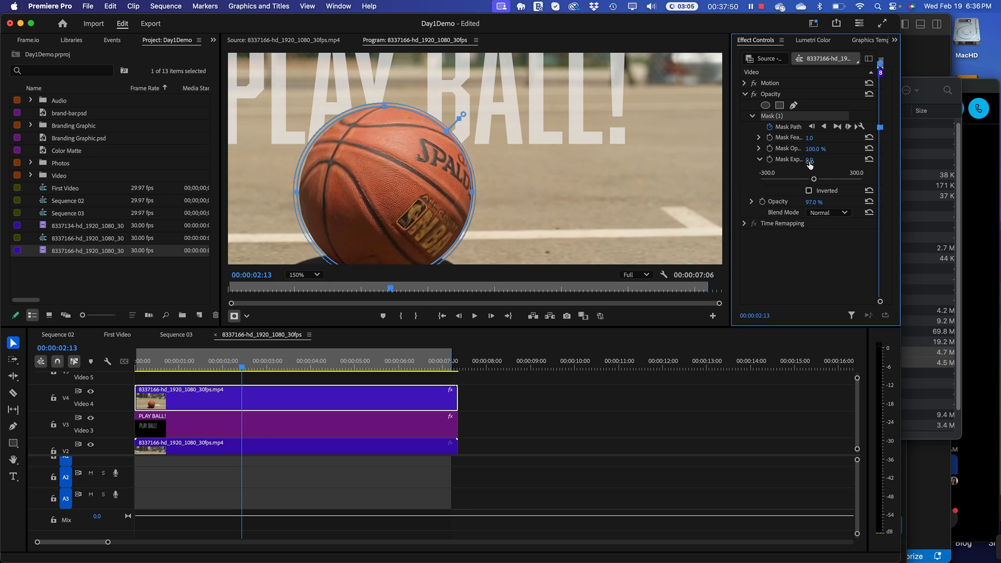
{"action": "left_click_drag", "start_coordinate": [810, 159], "coordinate": [652, 159]}
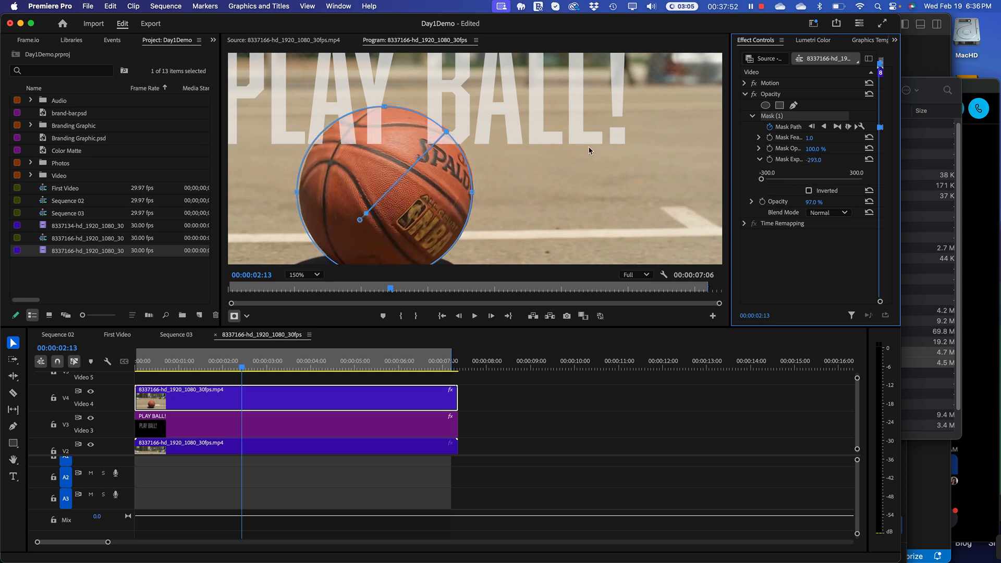
{"action": "key", "text": "super+z"}
{"action": "left_click", "coordinate": [811, 160]}
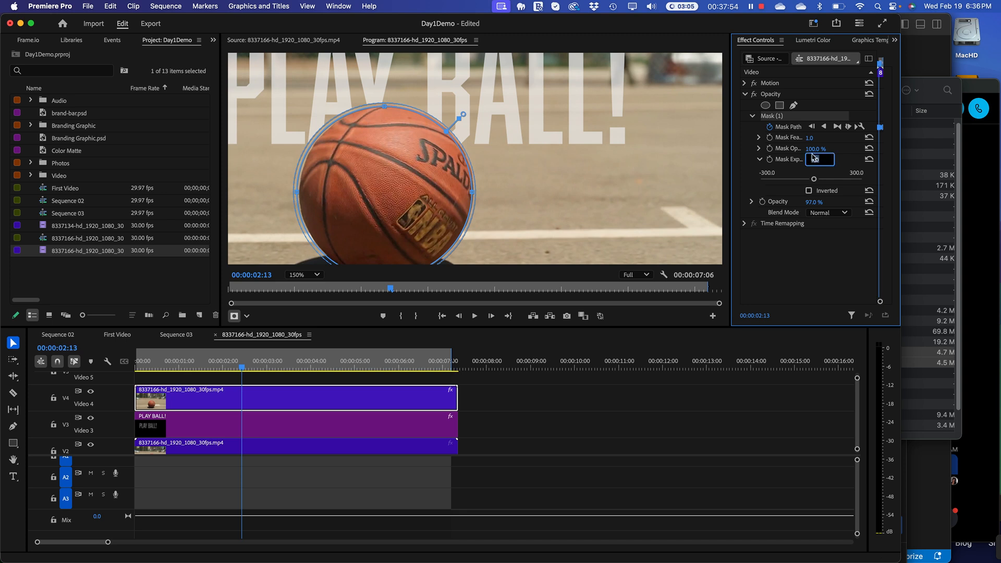
{"action": "type", "text": "0"}
{"action": "key", "text": "Return"}
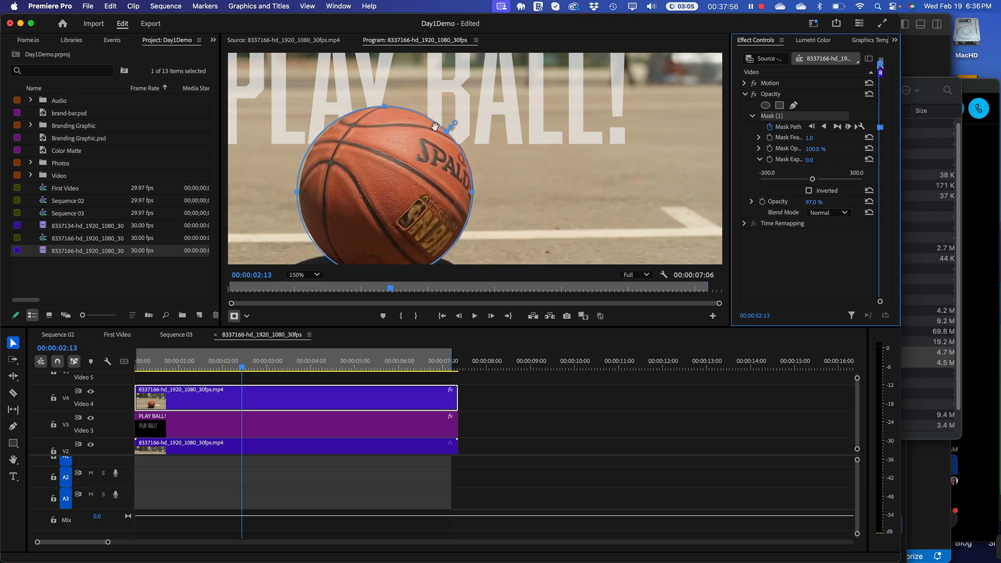
{"action": "left_click", "coordinate": [424, 174]}
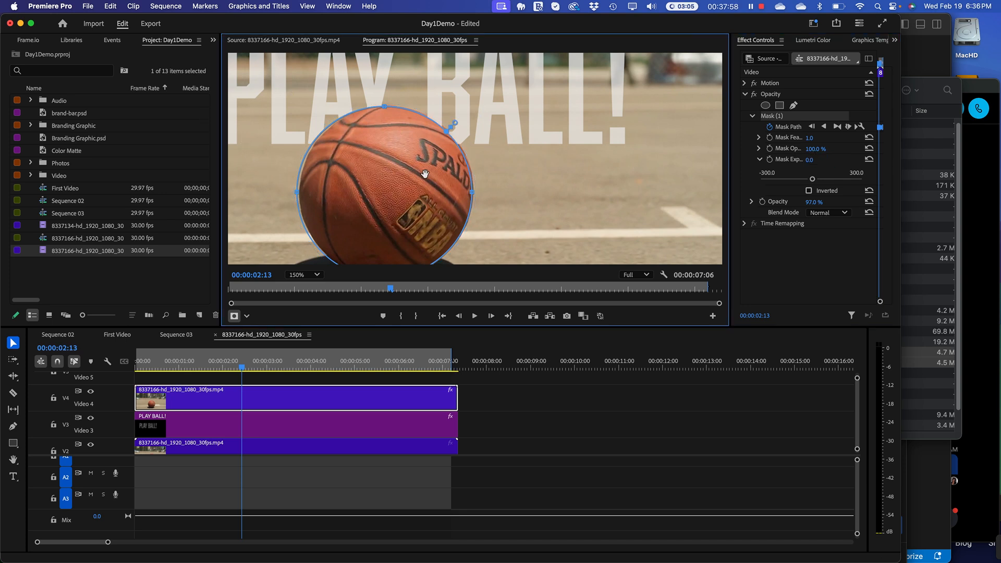
Nudge the ball mask and its left edge onto the basketball at 00:00:02:13, and play on to 00:00:03:14
{"action": "left_click_drag", "start_coordinate": [425, 174], "coordinate": [426, 173]}
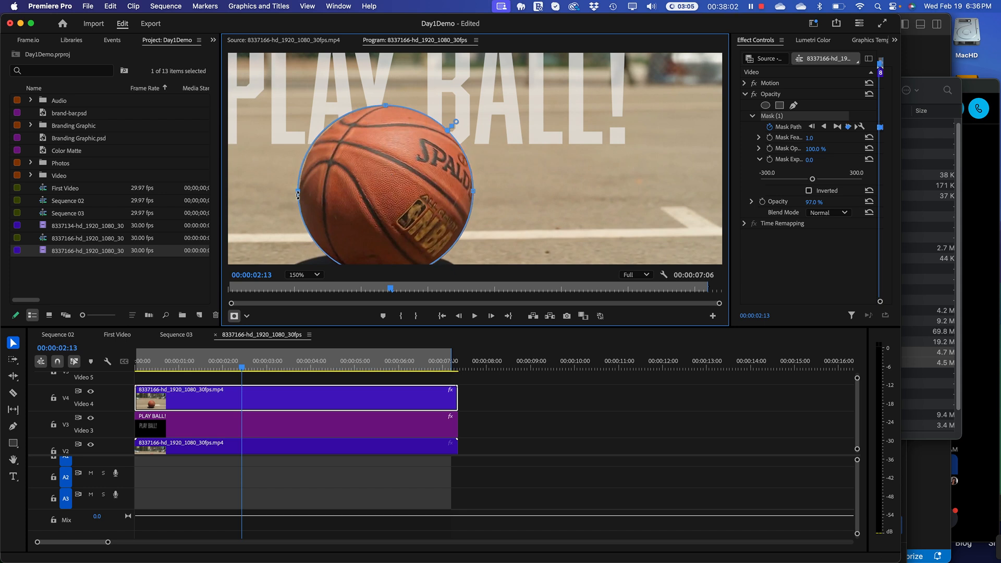
{"action": "left_click_drag", "start_coordinate": [298, 194], "coordinate": [299, 195]}
{"action": "key", "text": "space"}
{"action": "key", "text": "space"}
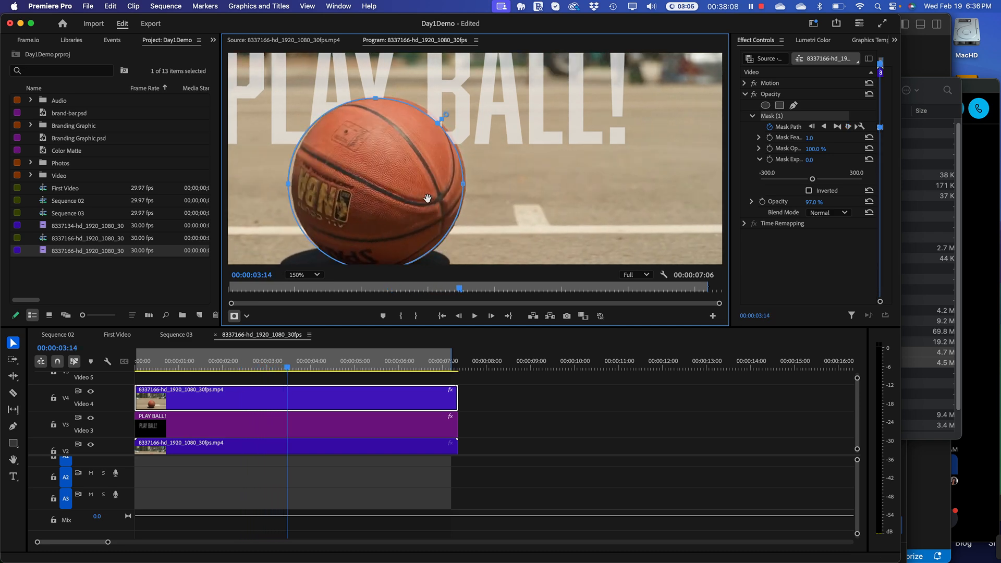
Fit the mask to the basketball at 00:00:03:14, adjusting its bottom and right points, and set the feather to 17.9
{"action": "left_click_drag", "start_coordinate": [325, 176], "coordinate": [326, 174]}
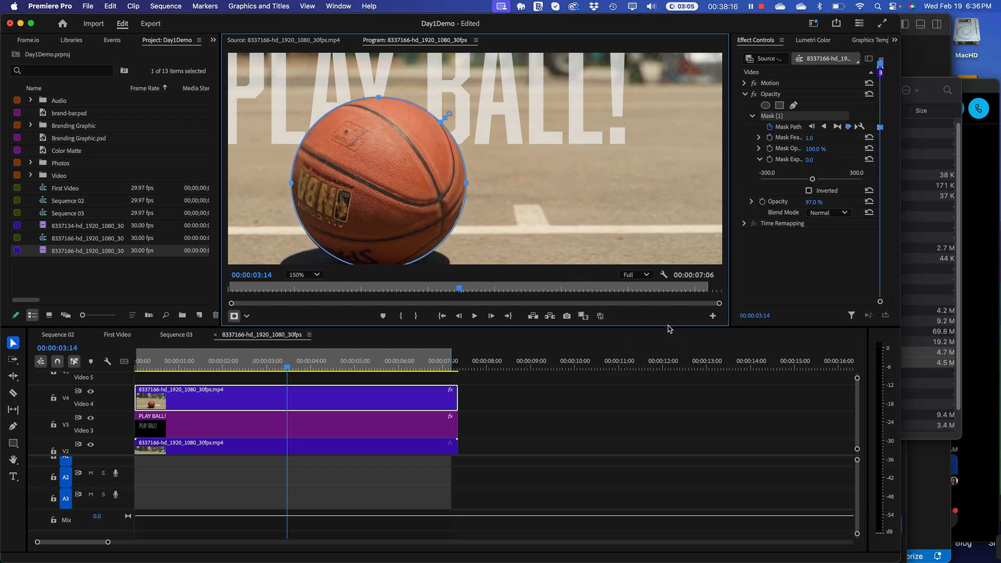
{"action": "left_click_drag", "start_coordinate": [669, 329], "coordinate": [669, 353]}
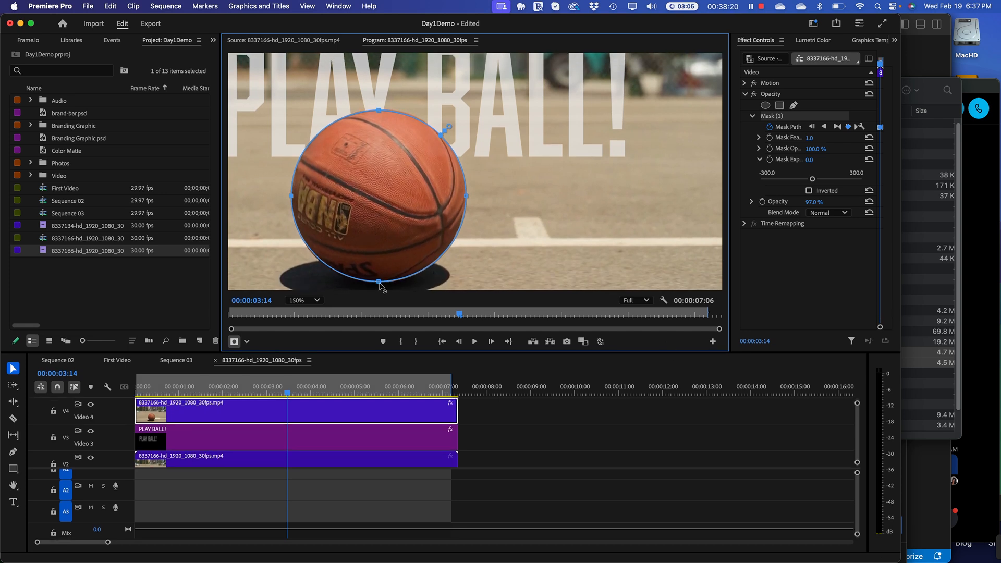
{"action": "left_click_drag", "start_coordinate": [379, 282], "coordinate": [379, 284]}
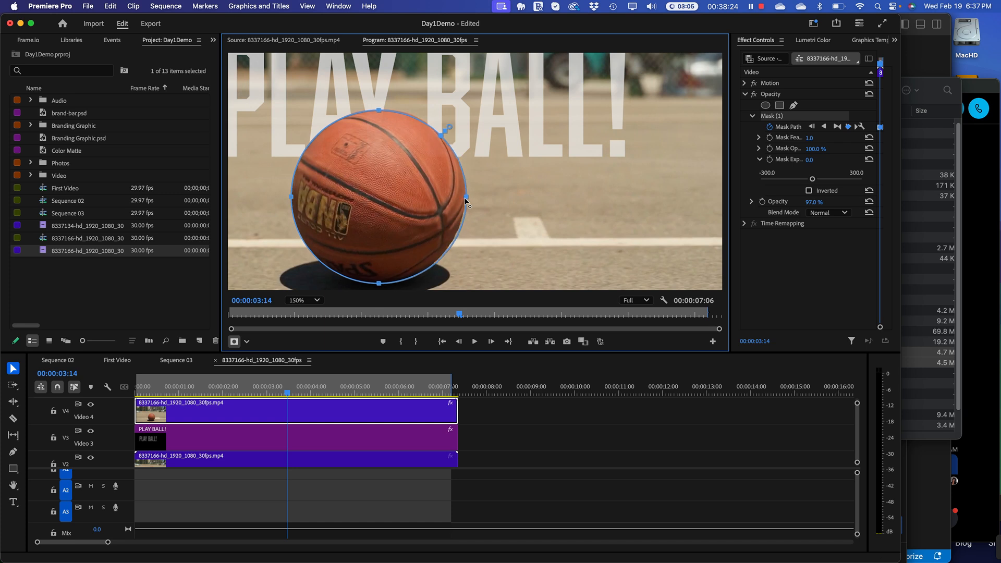
{"action": "left_click_drag", "start_coordinate": [465, 198], "coordinate": [464, 197]}
{"action": "left_click_drag", "start_coordinate": [449, 125], "coordinate": [439, 129]}
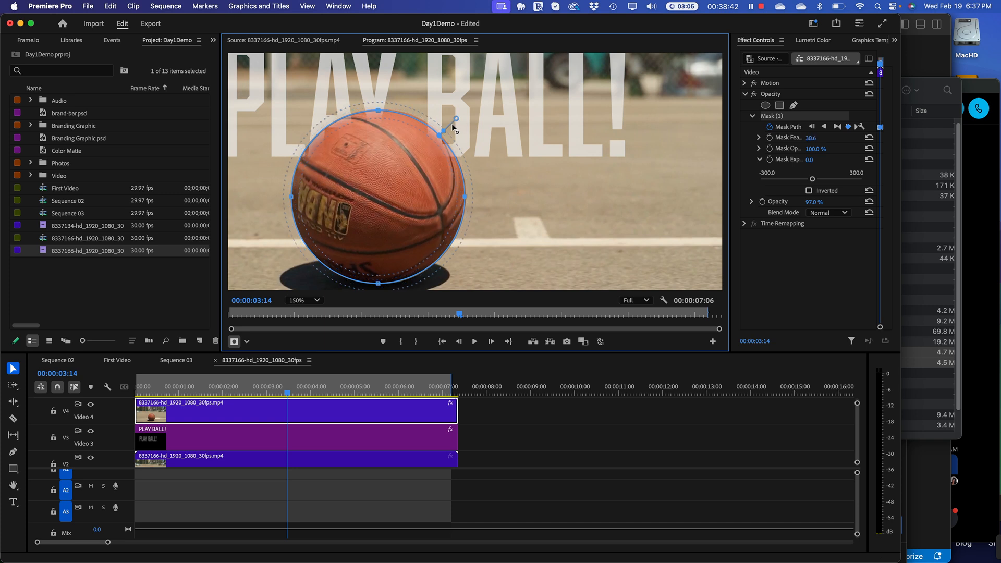
{"action": "left_click_drag", "start_coordinate": [449, 128], "coordinate": [451, 129]}
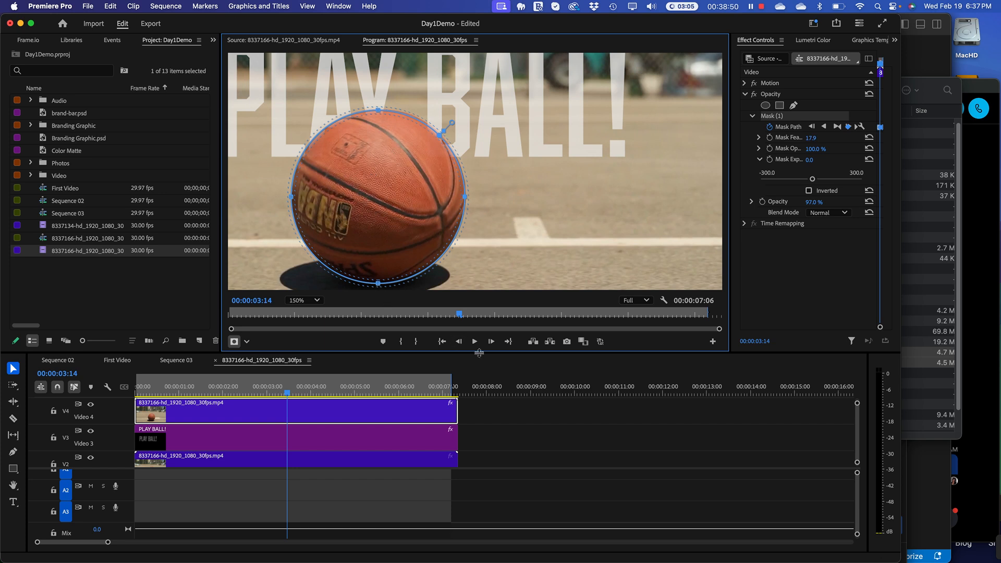
Move the mask onto the basketball at 00:00:03:26 and adjust its right and bottom points to the ball's edge
{"action": "left_click_drag", "start_coordinate": [459, 314], "coordinate": [486, 319]}
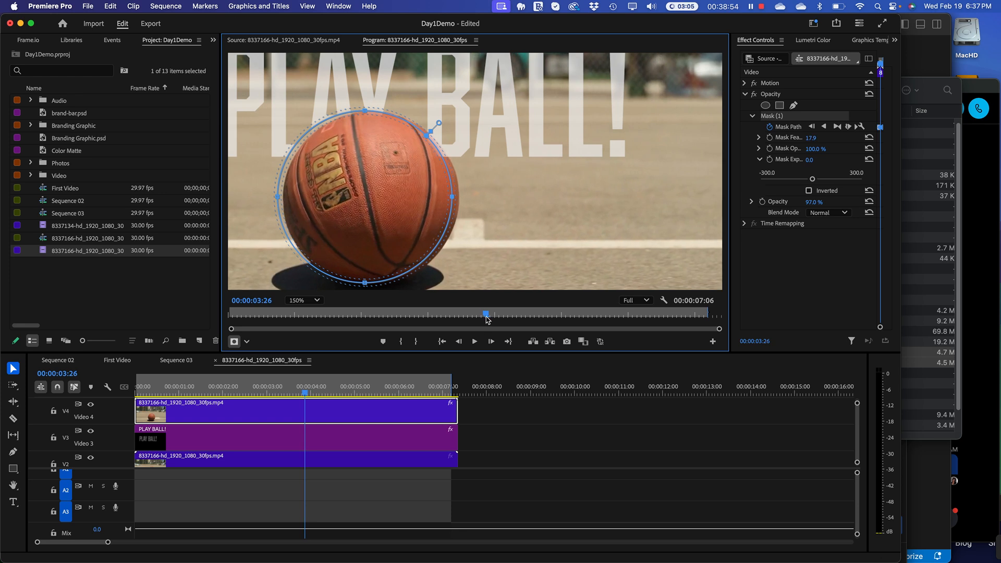
{"action": "left_click_drag", "start_coordinate": [375, 195], "coordinate": [380, 196]}
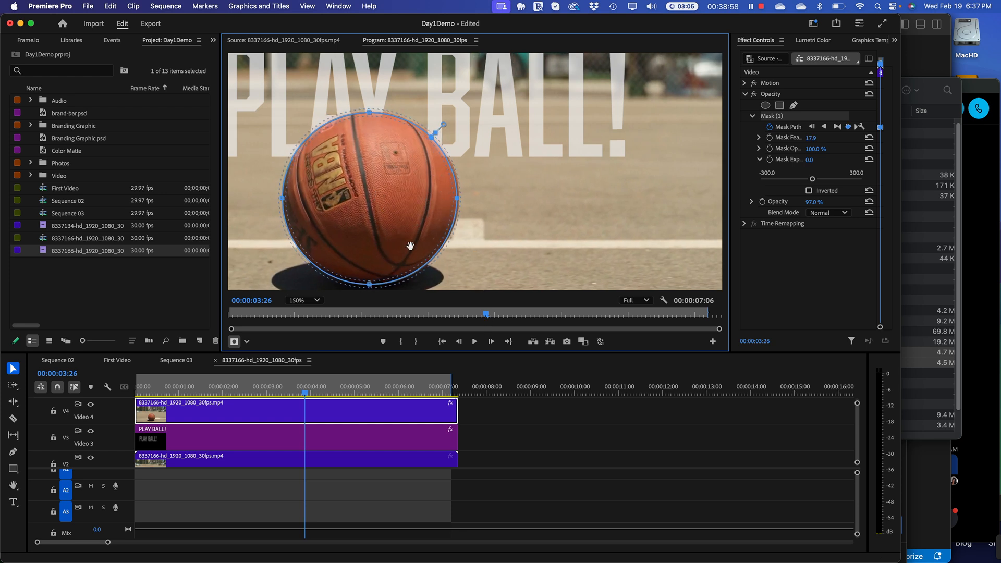
{"action": "left_click_drag", "start_coordinate": [457, 199], "coordinate": [458, 199]}
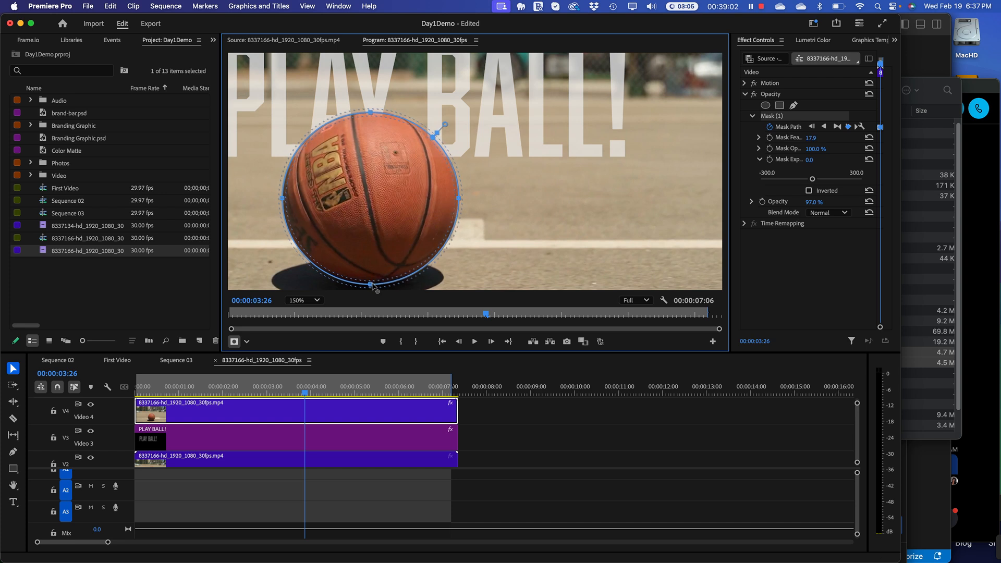
{"action": "left_click_drag", "start_coordinate": [371, 283], "coordinate": [372, 282]}
Refit the mask around the basketball at 00:00:04:03 by moving its bottom, right, left and top points
{"action": "left_click_drag", "start_coordinate": [306, 393], "coordinate": [314, 393]}
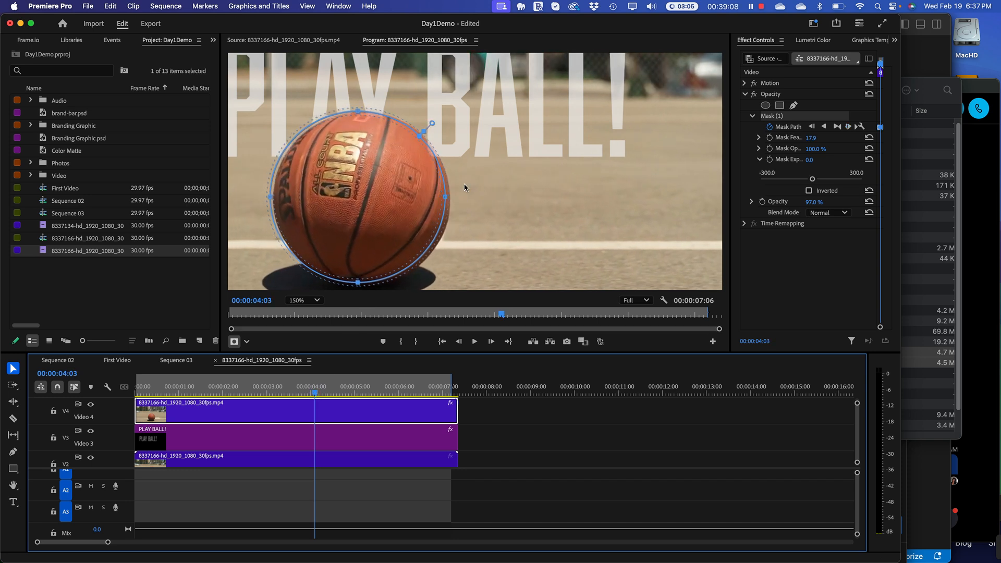
{"action": "left_click_drag", "start_coordinate": [445, 201], "coordinate": [449, 202]}
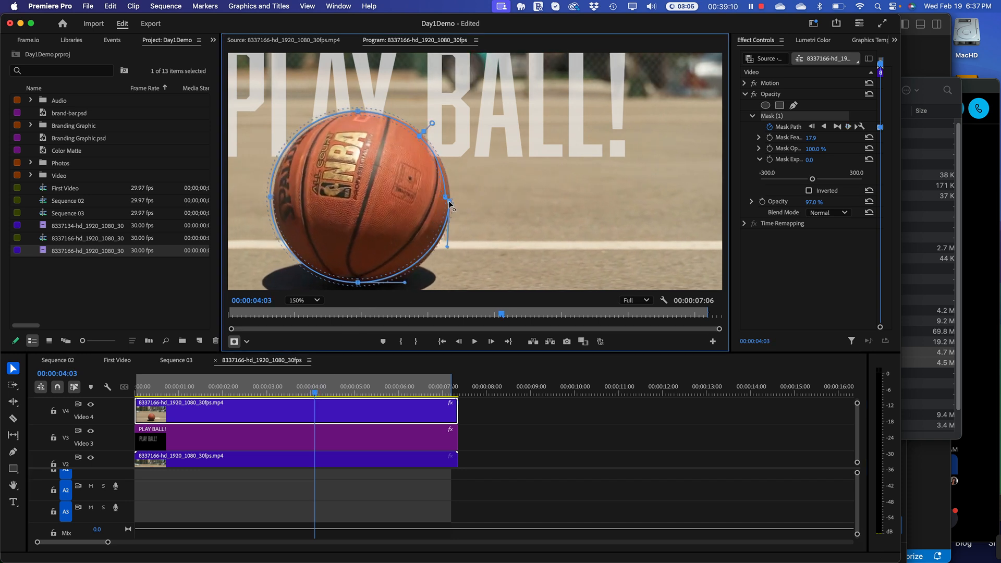
{"action": "key", "text": "super+z"}
{"action": "key", "text": "super+z"}
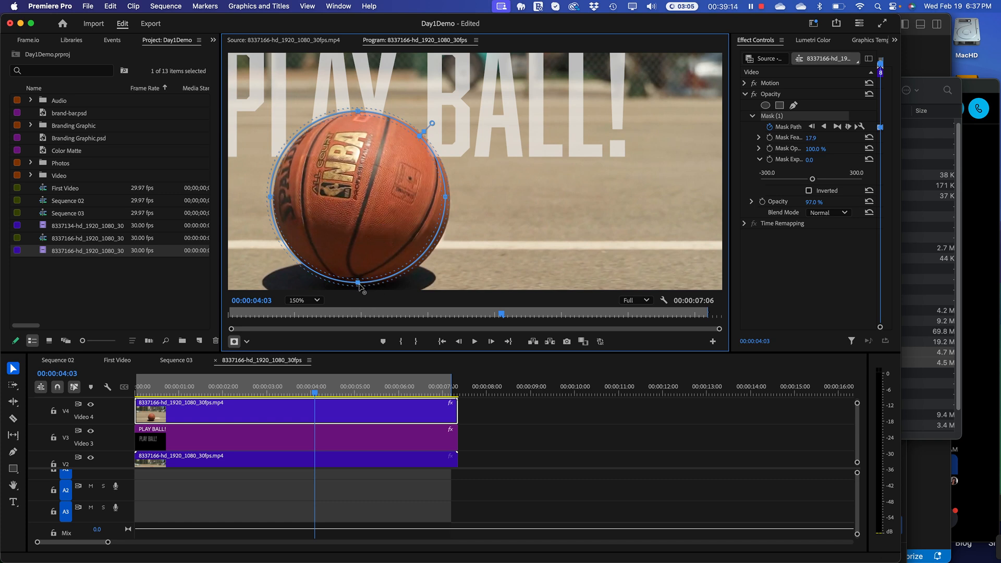
{"action": "left_click_drag", "start_coordinate": [359, 286], "coordinate": [361, 290]}
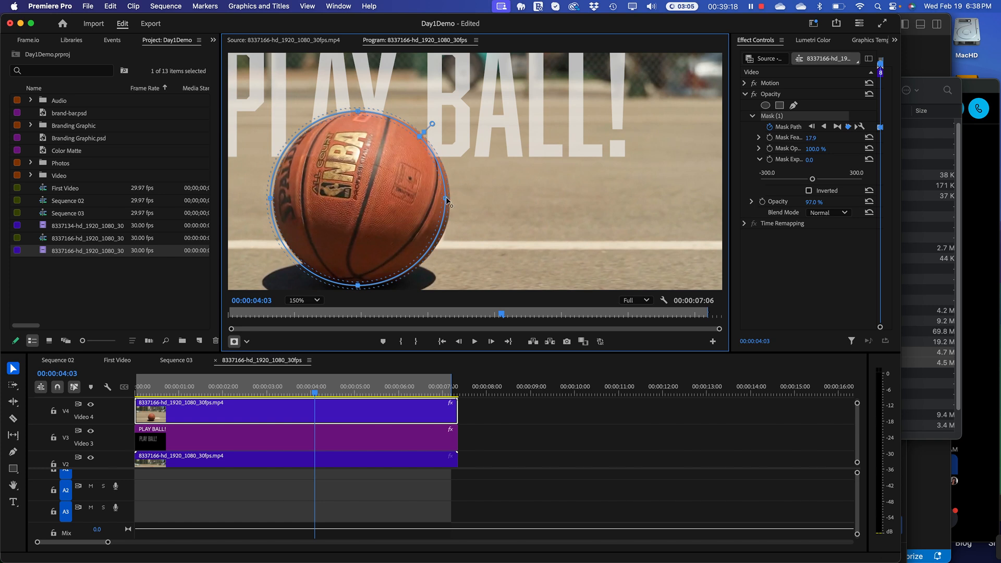
{"action": "left_click_drag", "start_coordinate": [446, 199], "coordinate": [449, 201]}
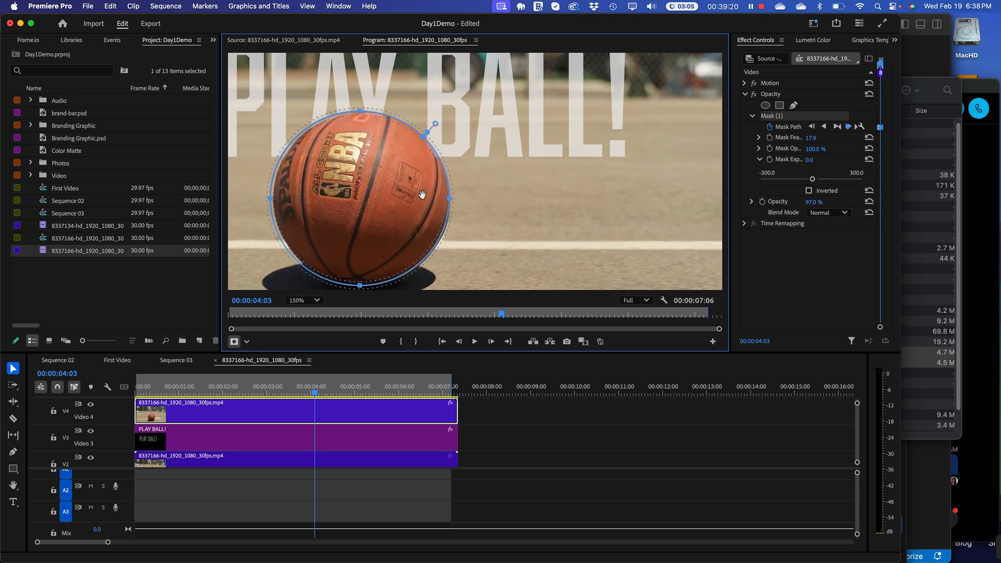
{"action": "left_click_drag", "start_coordinate": [270, 201], "coordinate": [272, 201]}
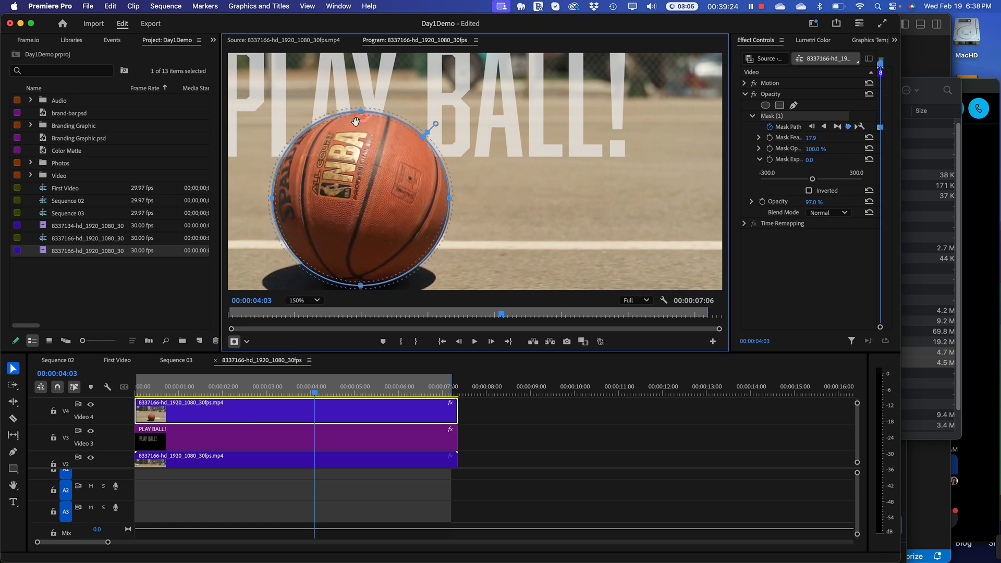
{"action": "left_click_drag", "start_coordinate": [360, 111], "coordinate": [363, 111]}
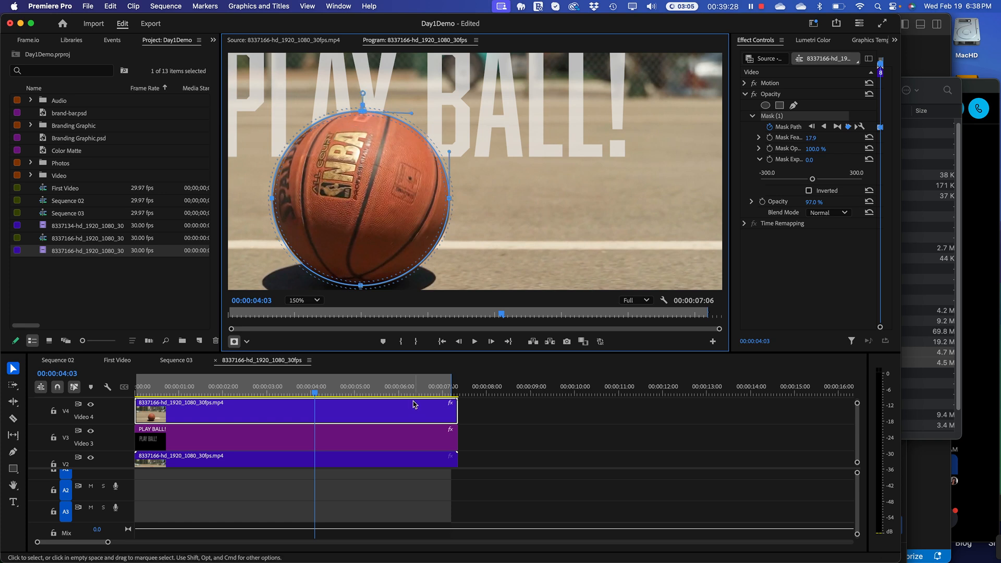
Return to 00:00:00:00 and widen the effect settings to examine the V4 clip's mask path keyframes
{"action": "left_click_drag", "start_coordinate": [327, 392], "coordinate": [86, 390]}
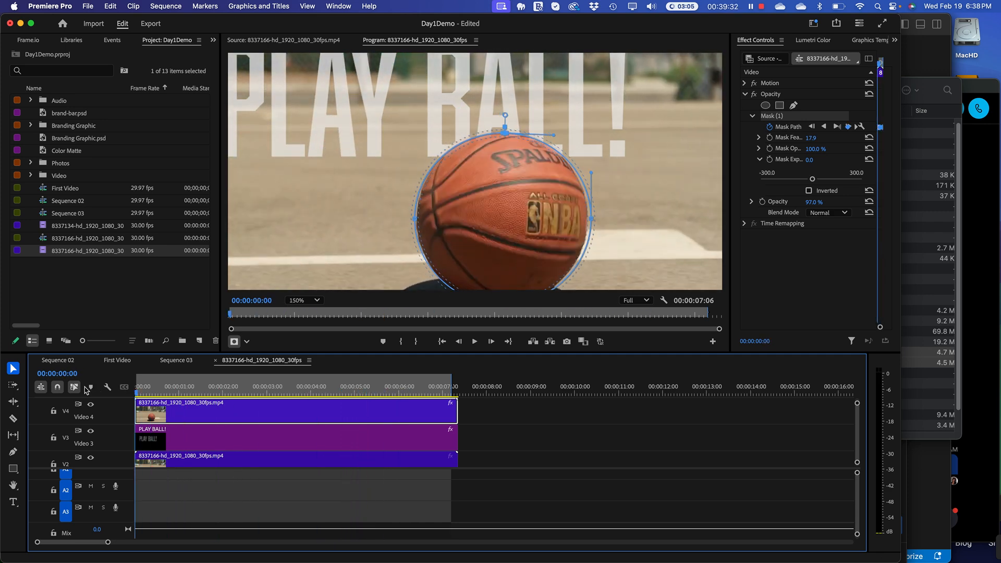
{"action": "key", "text": "super+minus"}
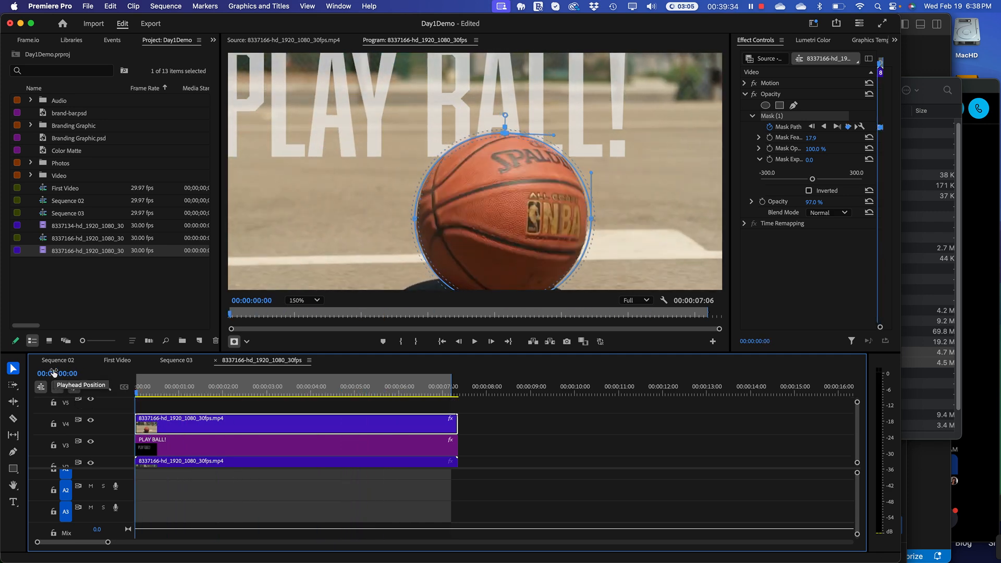
{"action": "key", "text": "super+minus"}
{"action": "key", "text": "super+equal"}
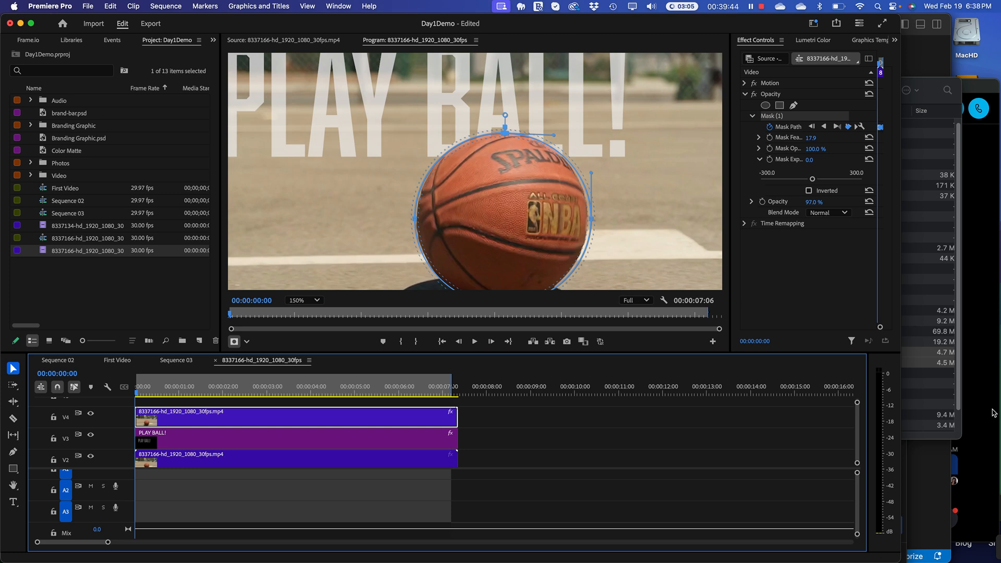
{"action": "left_click", "coordinate": [875, 233]}
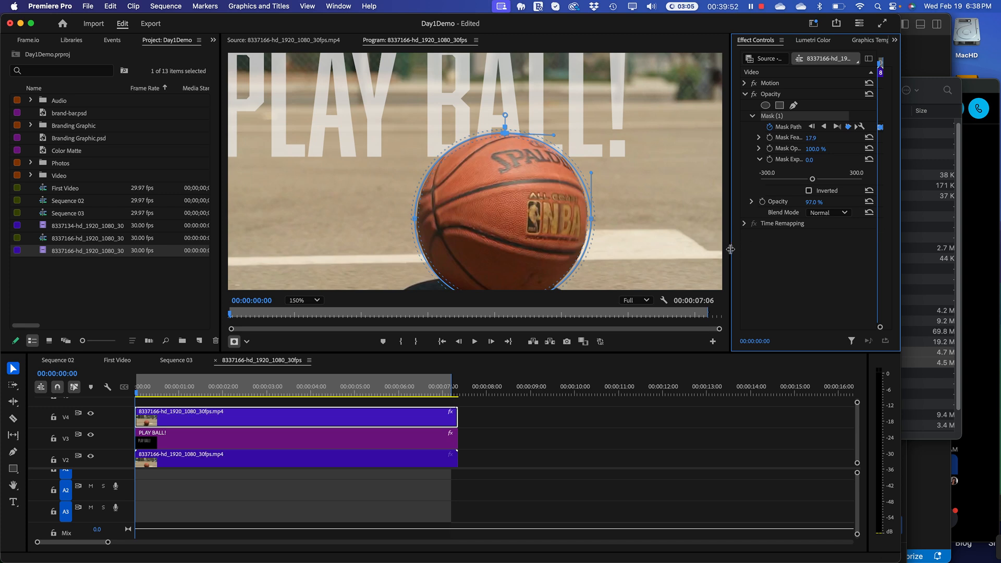
{"action": "left_click_drag", "start_coordinate": [730, 249], "coordinate": [475, 249]}
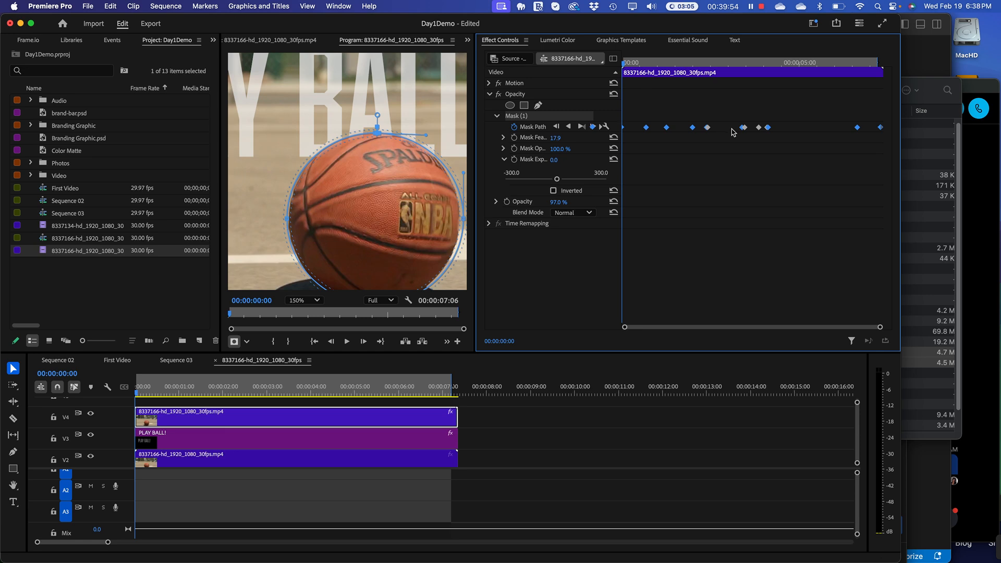
Delete the mask path keyframe at 00:00:04:03 on the V4 clip
{"action": "left_click_drag", "start_coordinate": [686, 62], "coordinate": [769, 72]}
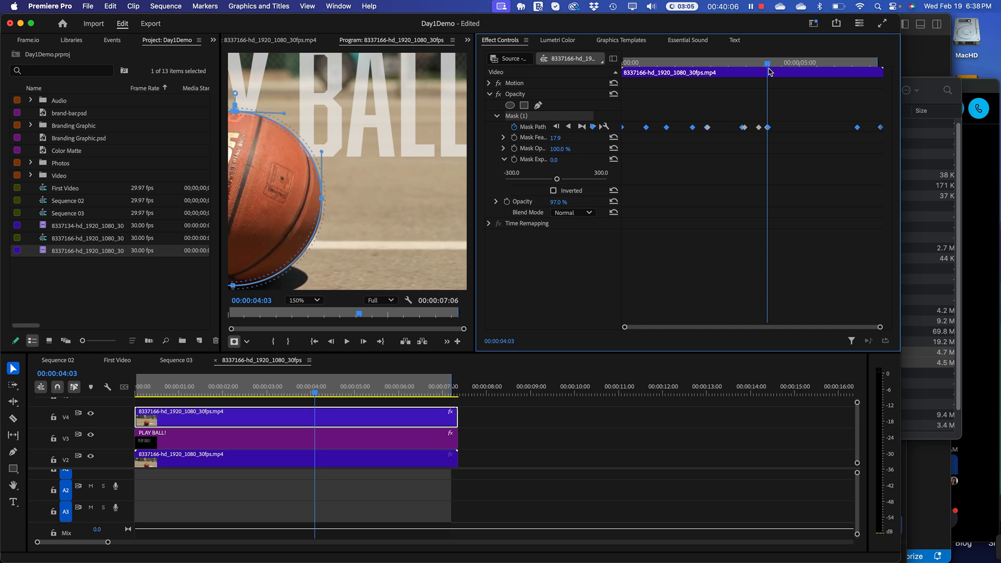
{"action": "left_click", "coordinate": [768, 128]}
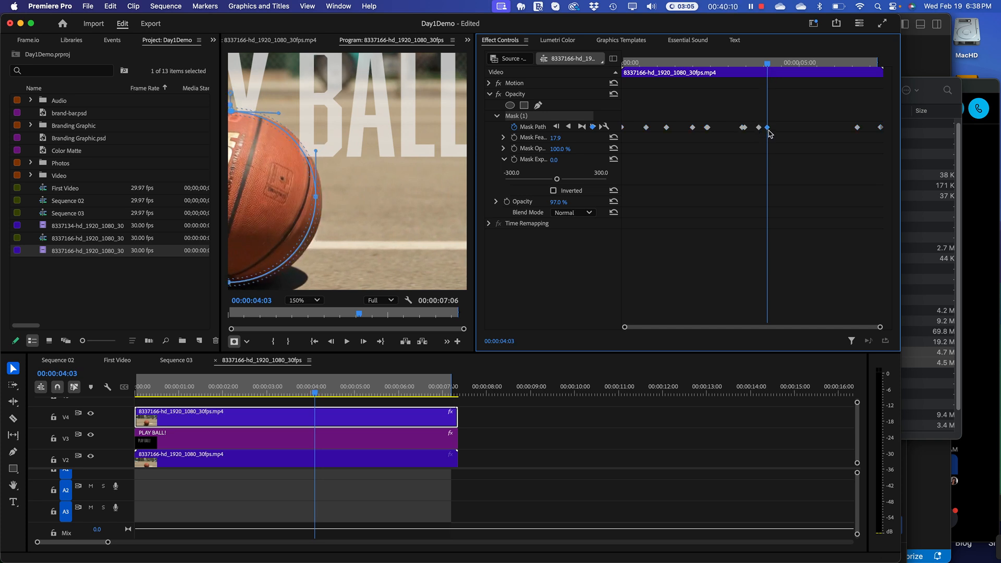
{"action": "key", "text": "Delete"}
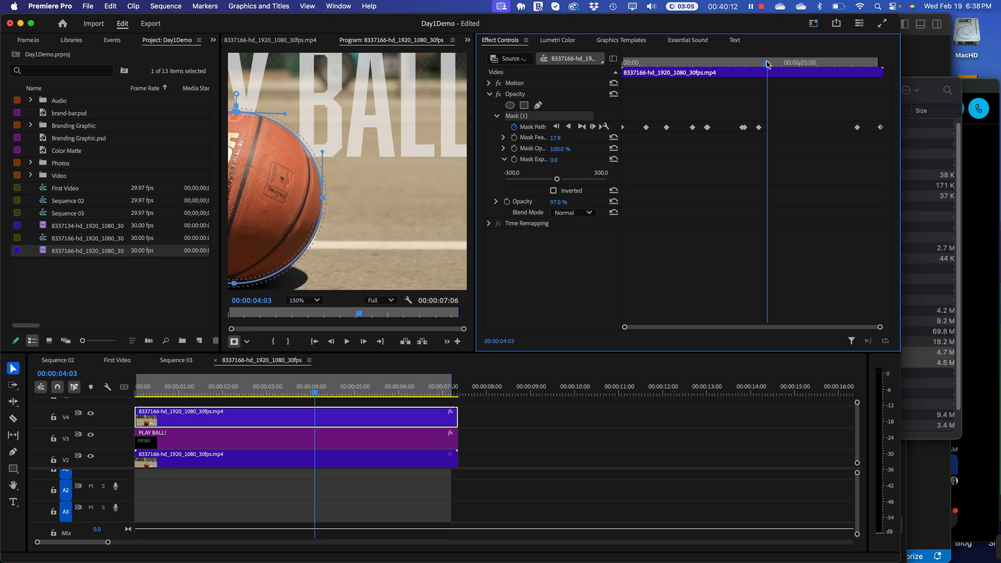
Keyframe the mask path at 00:00:05:01, shifting the mask up slightly and fitting its bottom point to the basketball
{"action": "left_click_drag", "start_coordinate": [767, 68], "coordinate": [800, 79]}
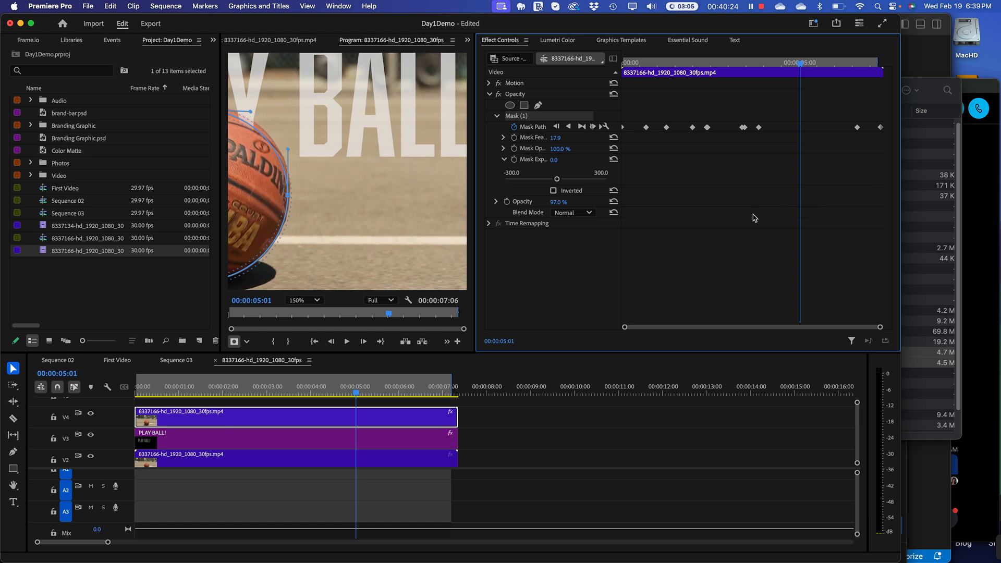
{"action": "left_click", "coordinate": [13, 485]}
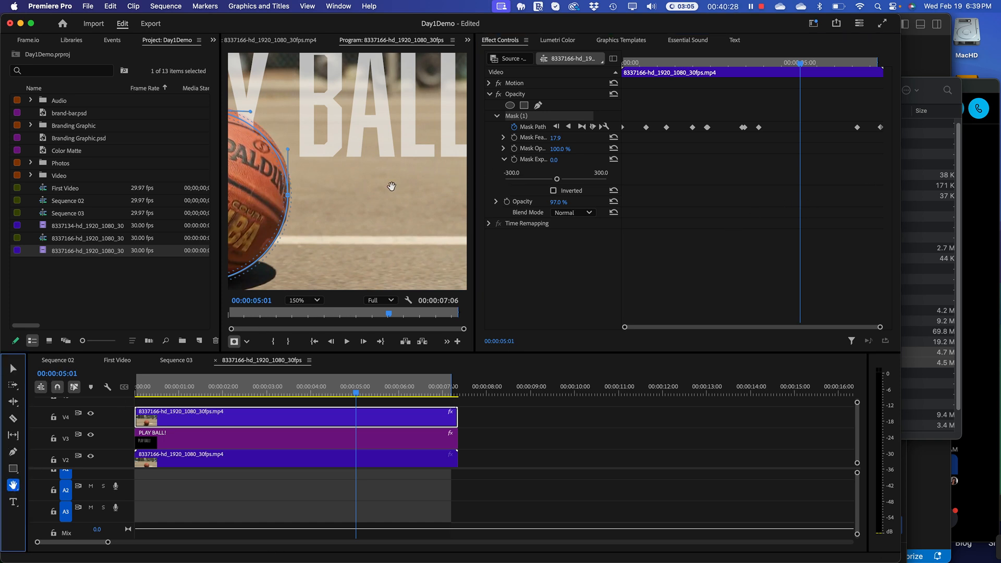
{"action": "left_click_drag", "start_coordinate": [392, 186], "coordinate": [480, 205]}
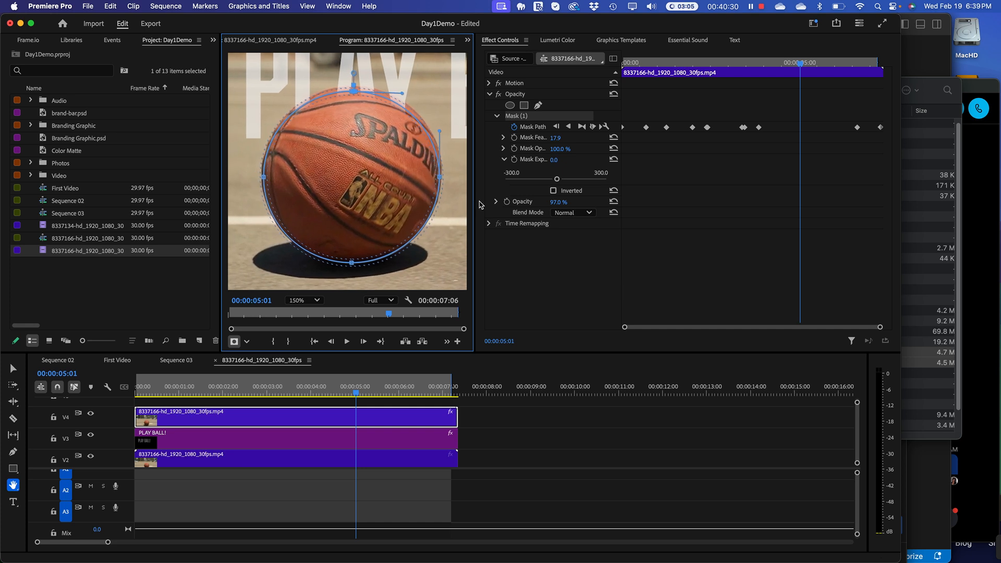
{"action": "left_click", "coordinate": [13, 368]}
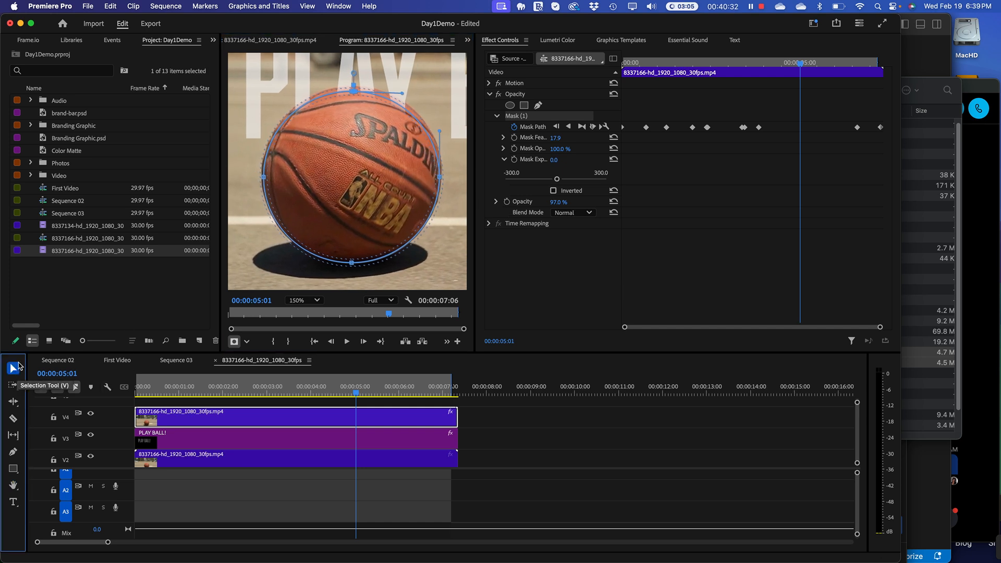
{"action": "left_click", "coordinate": [264, 178]}
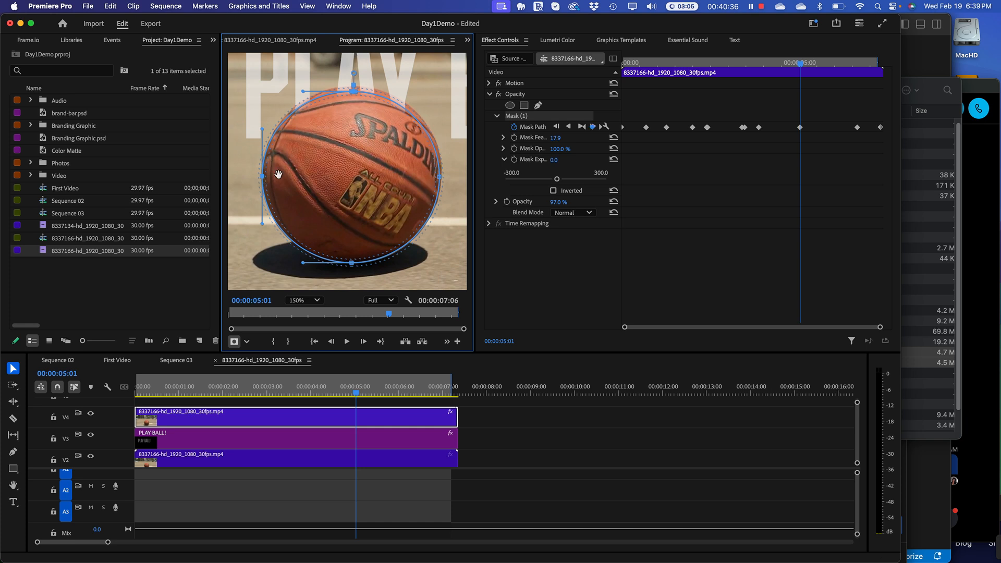
{"action": "left_click", "coordinate": [441, 177]}
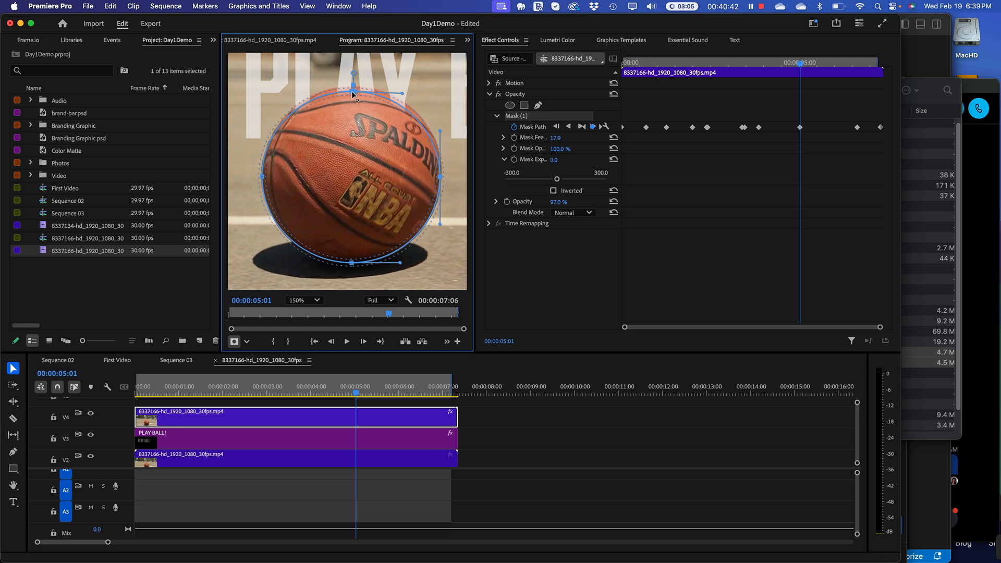
{"action": "left_click_drag", "start_coordinate": [345, 121], "coordinate": [346, 116]}
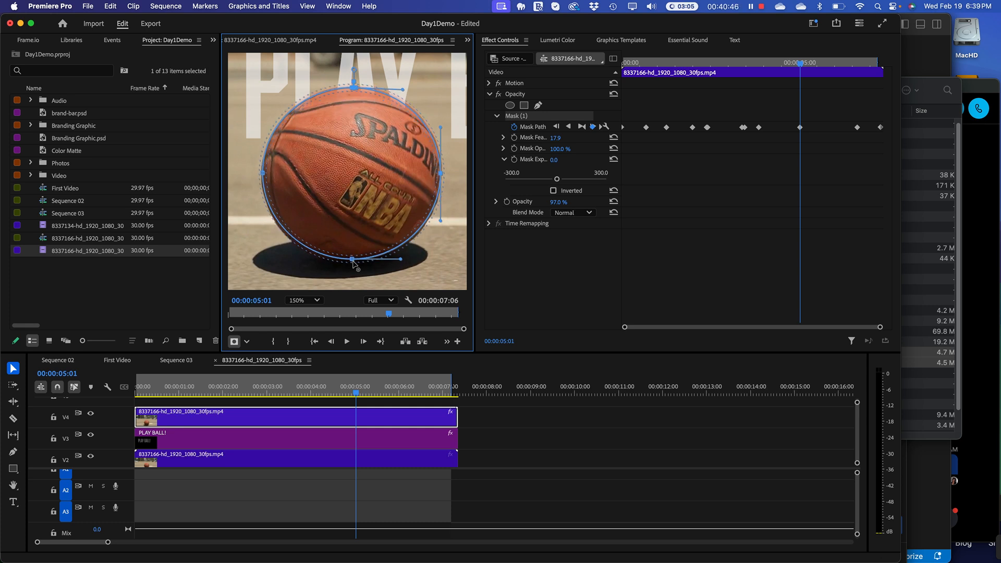
{"action": "left_click_drag", "start_coordinate": [353, 261], "coordinate": [355, 264]}
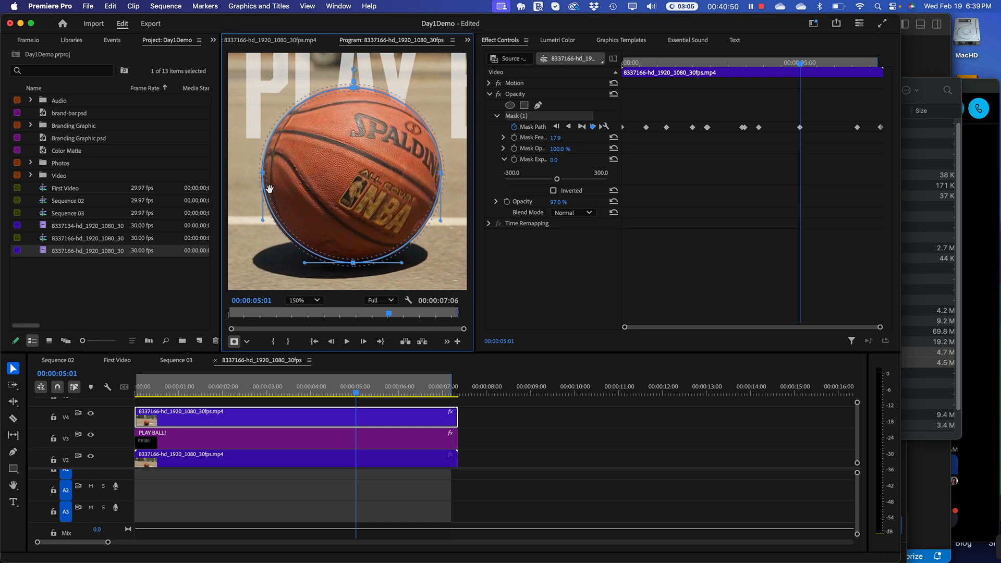
{"action": "left_click", "coordinate": [264, 163]}
{"action": "left_click_drag", "start_coordinate": [262, 174], "coordinate": [263, 174]}
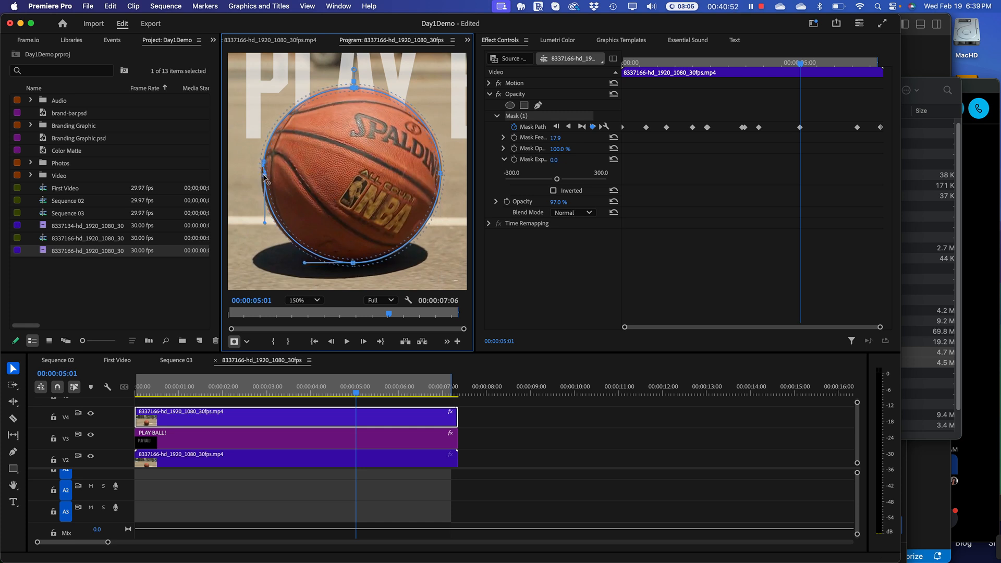
{"action": "key", "text": "super+z"}
{"action": "key", "text": "super+z"}
Move the mask's left point slightly outward and down at 00:00:05:01 to follow the basketball's edge
{"action": "left_click_drag", "start_coordinate": [262, 173], "coordinate": [260, 176]}
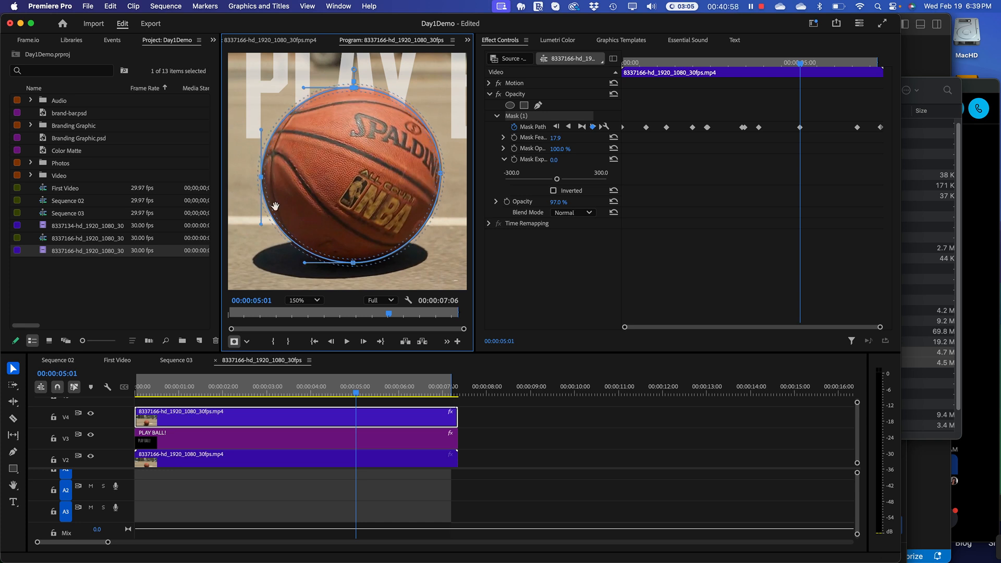
Refine the mask's bottom point at 00:00:05:01 to meet the basketball's lower edge, and widen the program view
{"action": "left_click", "coordinate": [353, 263]}
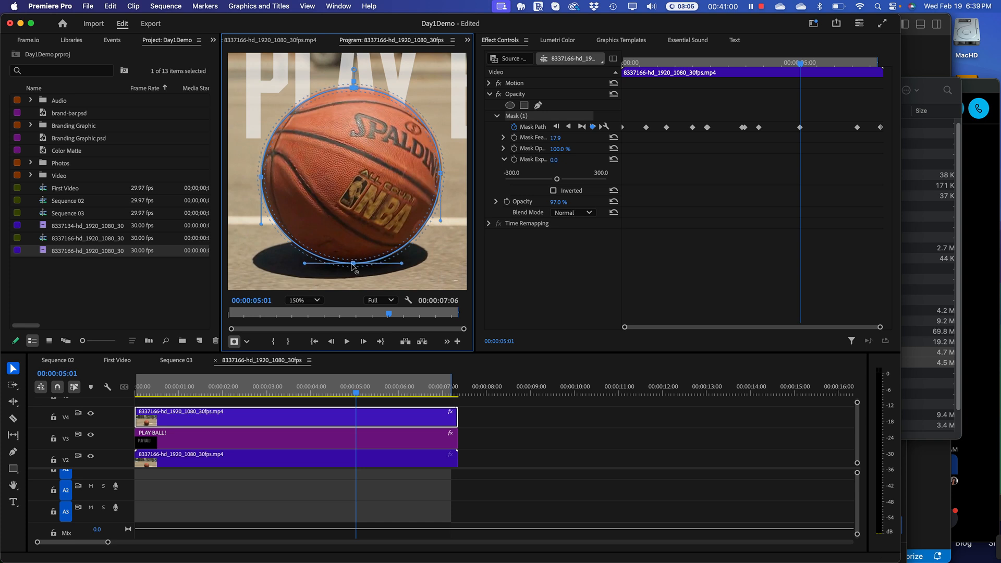
{"action": "left_click_drag", "start_coordinate": [352, 264], "coordinate": [352, 264]}
{"action": "left_click_drag", "start_coordinate": [474, 276], "coordinate": [745, 276]}
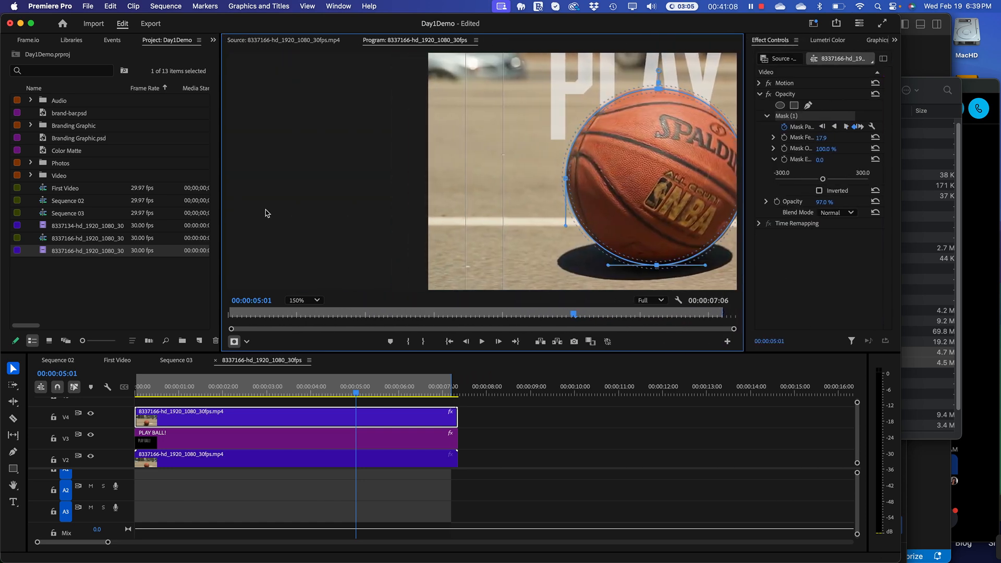
Play back the whole composite at 64% zoom to check how the mask follows the rolling basketball, stopping at 00:00:06:08
{"action": "key", "text": "space"}
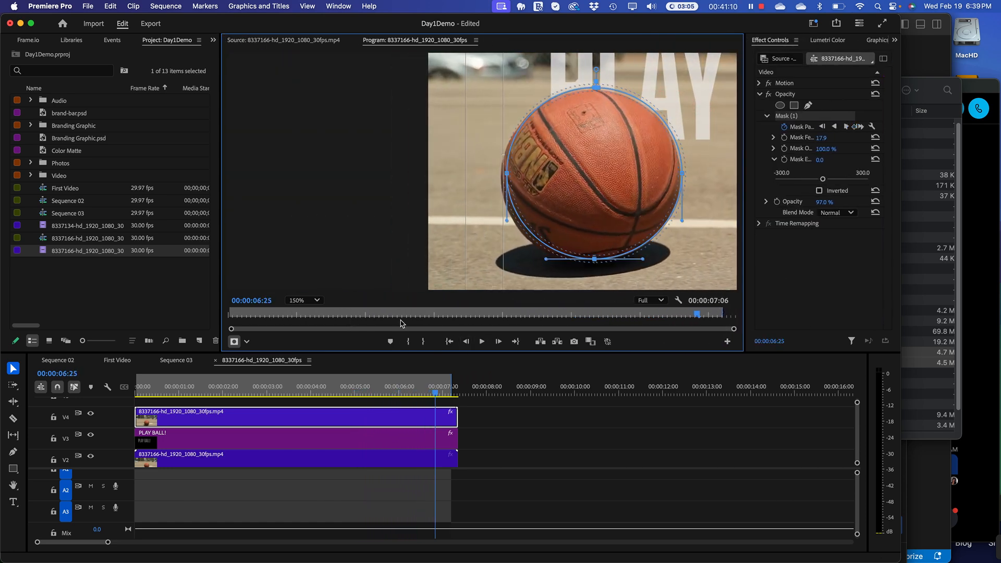
{"action": "scroll", "coordinate": [389, 225], "scroll_direction": "down", "scroll_amount": 5}
{"action": "key", "text": "space"}
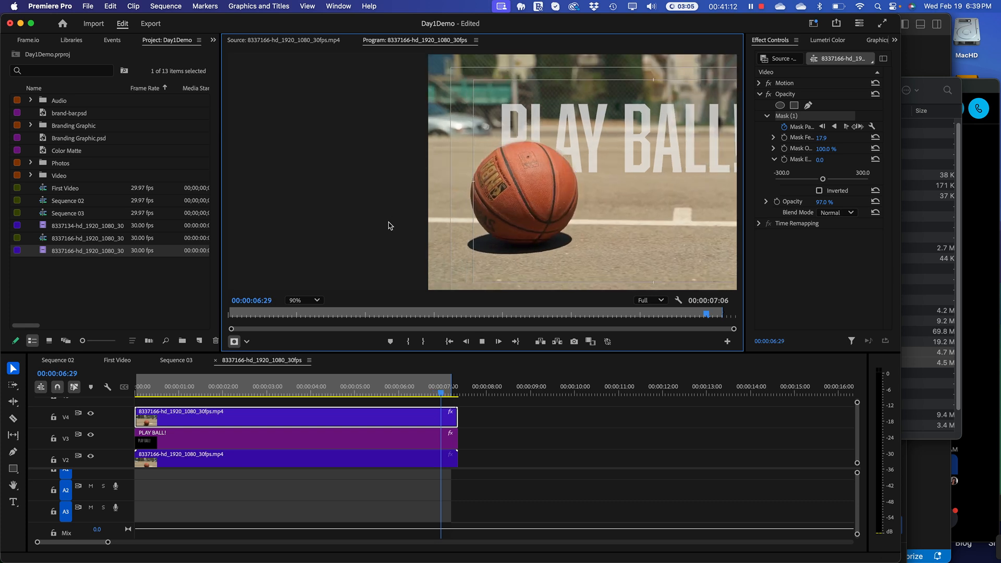
{"action": "scroll", "coordinate": [389, 226], "scroll_direction": "down", "scroll_amount": 3}
{"action": "key", "text": "space"}
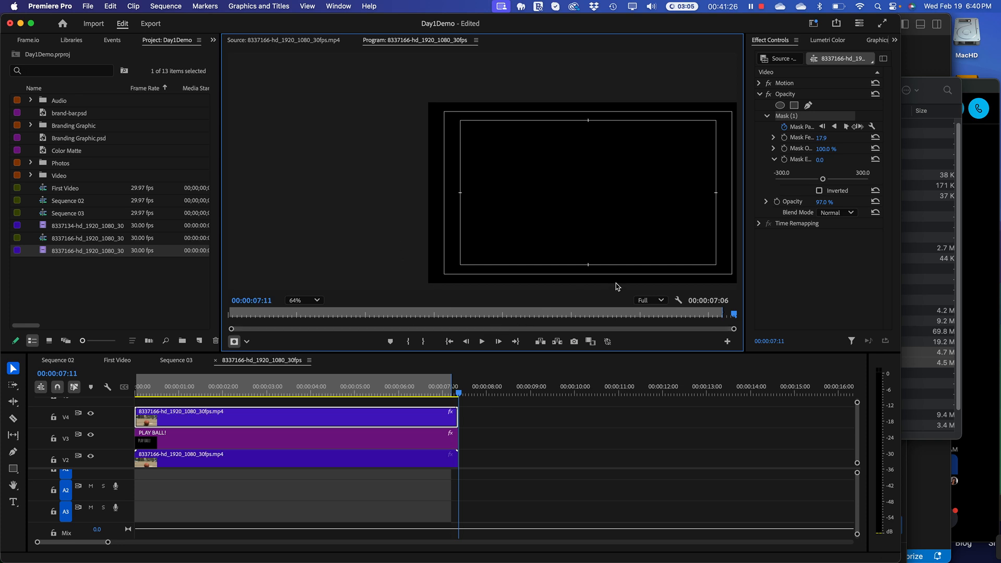
{"action": "key", "text": "space"}
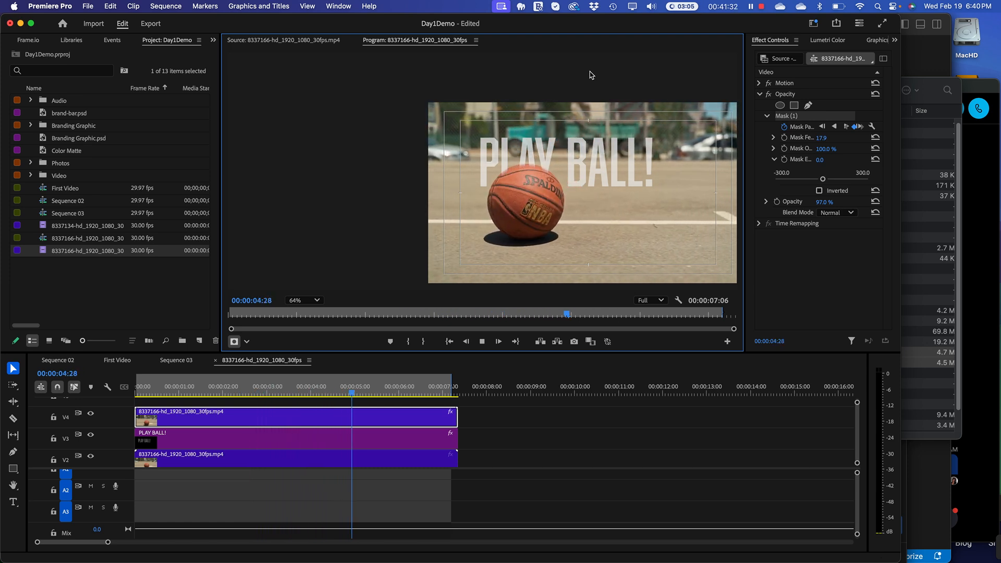
{"action": "key", "text": "space"}
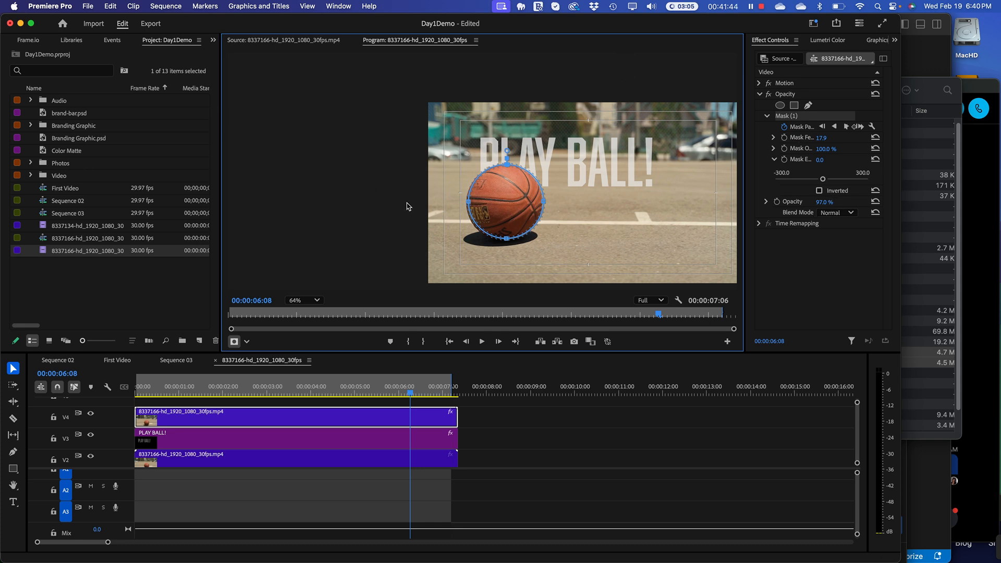
Keyframe the mask path at 00:00:06:08, shifting the mask slightly left and lowering its bottom point to the basketball's edge
{"action": "left_click", "coordinate": [506, 239]}
{"action": "left_click_drag", "start_coordinate": [502, 202], "coordinate": [501, 201]}
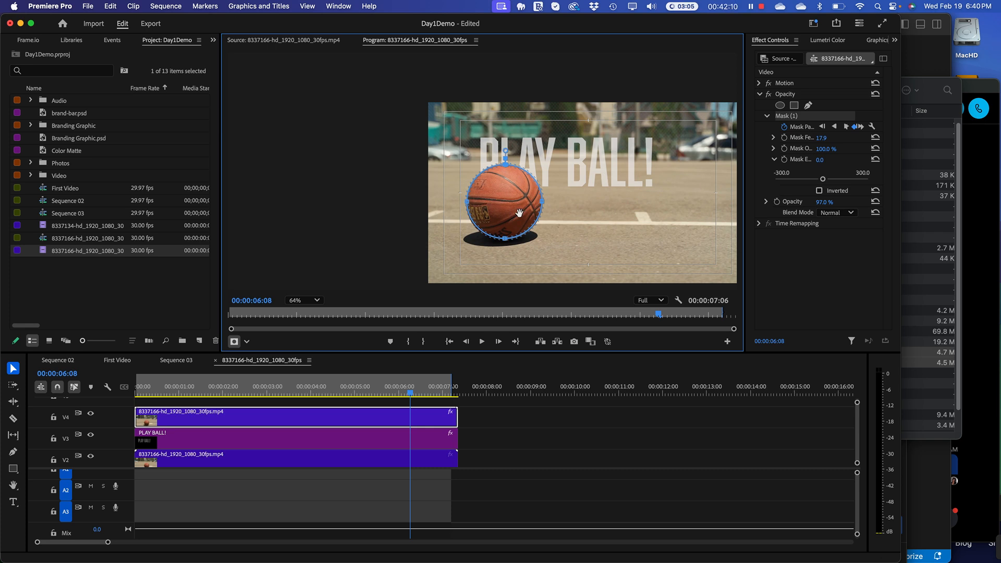
{"action": "scroll", "coordinate": [503, 190], "scroll_direction": "up", "scroll_amount": 5}
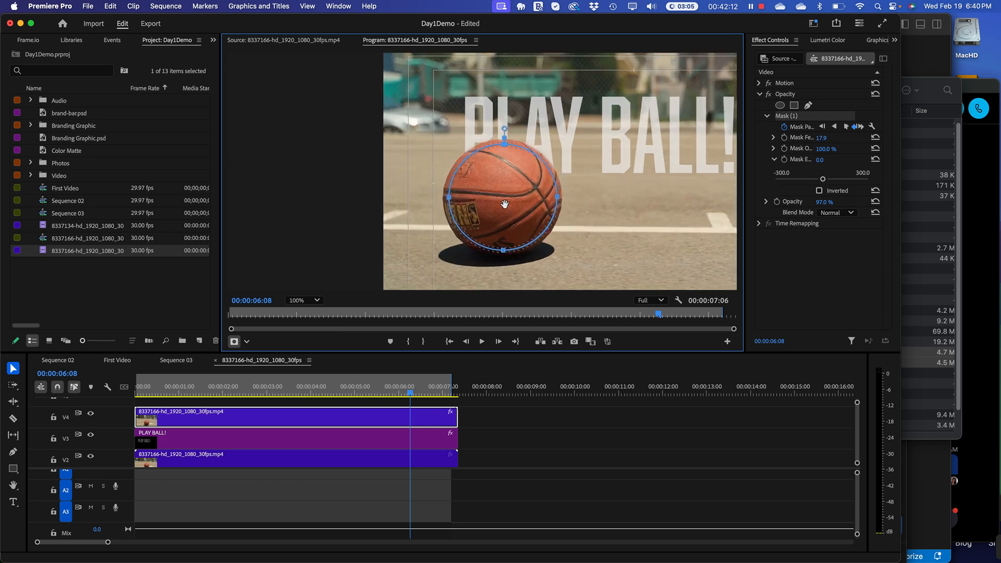
{"action": "scroll", "coordinate": [504, 204], "scroll_direction": "up", "scroll_amount": 2}
{"action": "scroll", "coordinate": [508, 250], "scroll_direction": "up", "scroll_amount": 1}
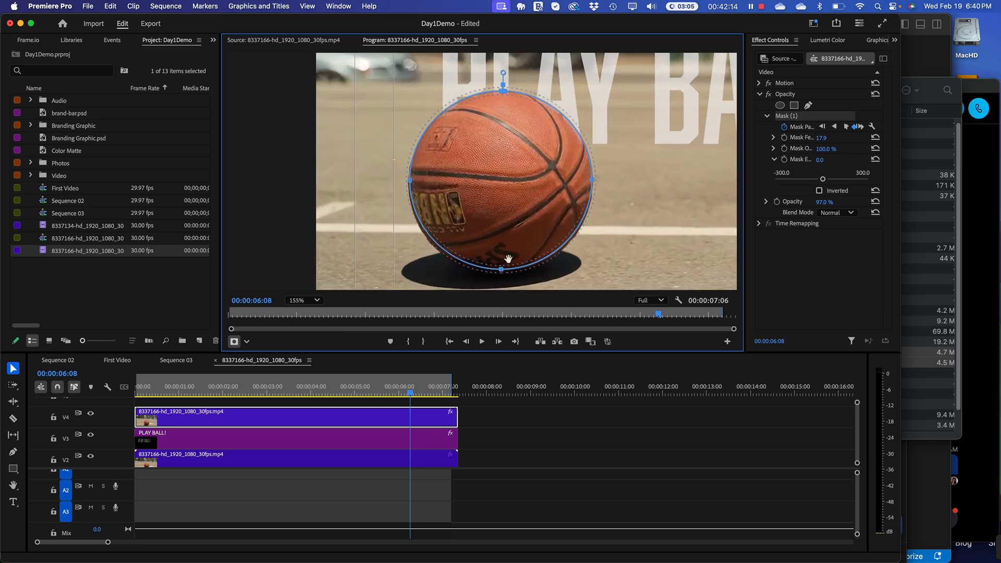
{"action": "left_click", "coordinate": [501, 271]}
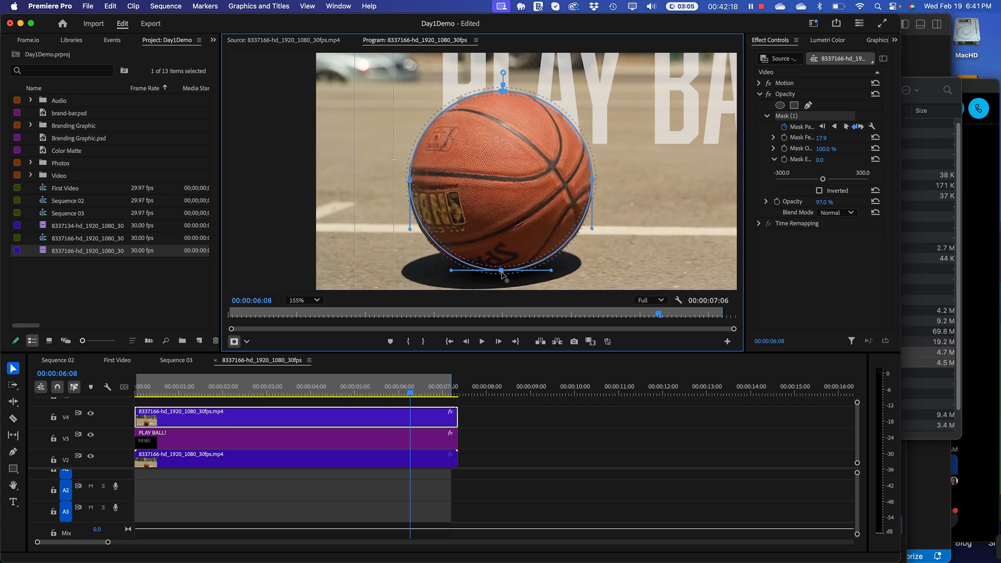
{"action": "left_click_drag", "start_coordinate": [501, 271], "coordinate": [502, 272]}
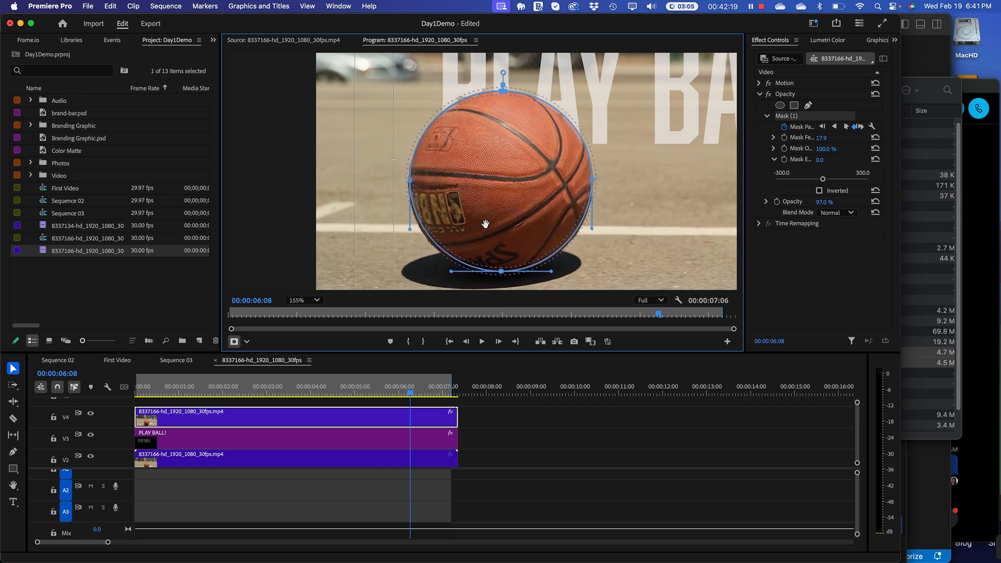
Try moving the mask's left point slightly outward at 00:00:06:08, undo the move, and deselect the mask points
{"action": "left_click", "coordinate": [409, 181]}
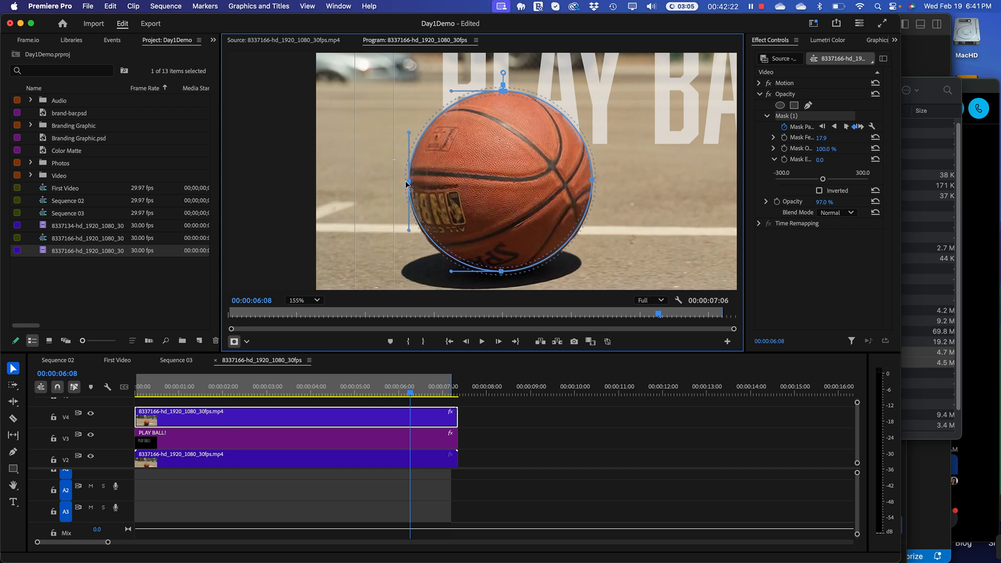
{"action": "key", "text": "super+z"}
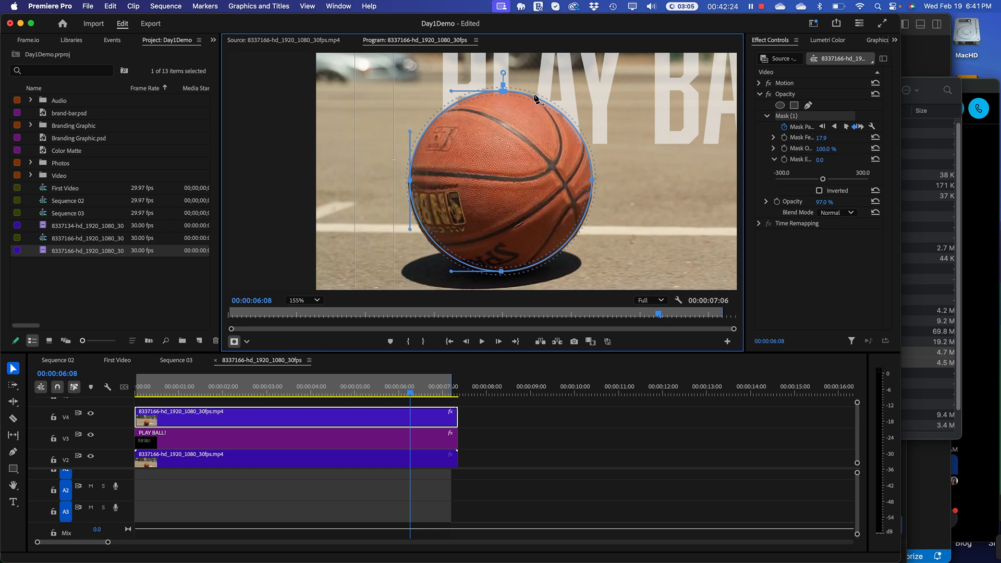
{"action": "left_click", "coordinate": [245, 94]}
{"action": "left_click", "coordinate": [215, 162]}
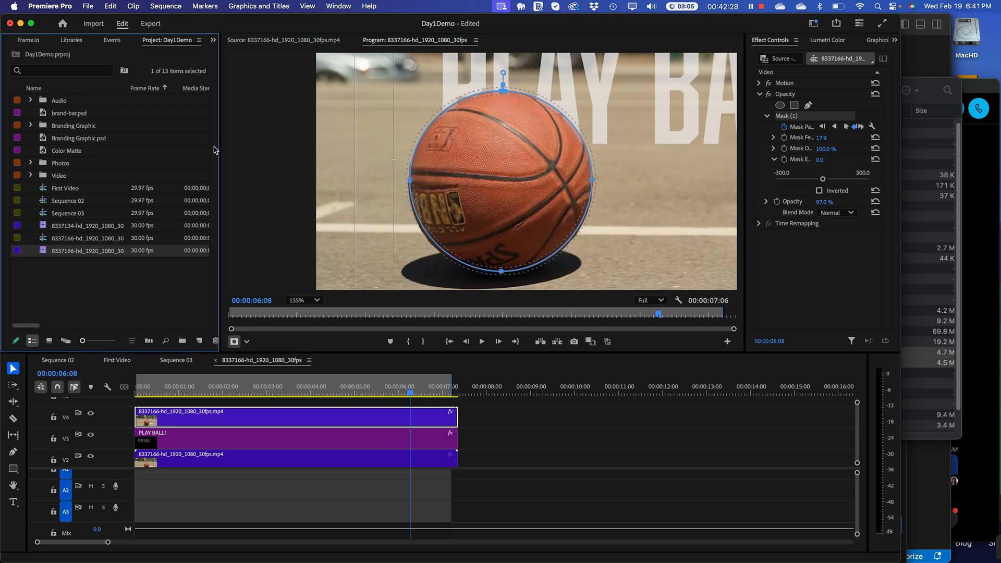